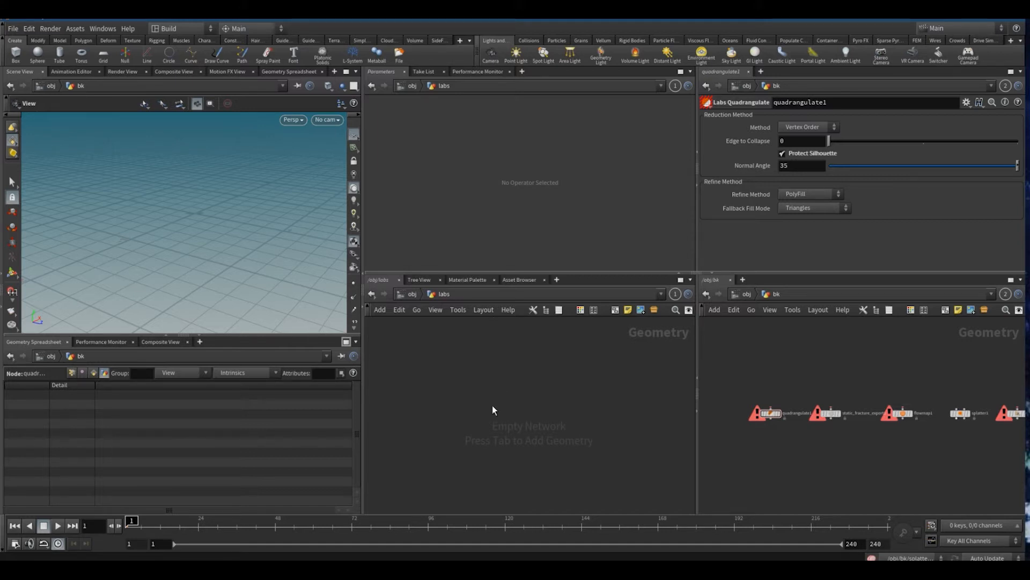
Review the Labs node categories and the SideFX Labs entry in the list of available shelves.
key(Tab)
mouse_move(532, 220)
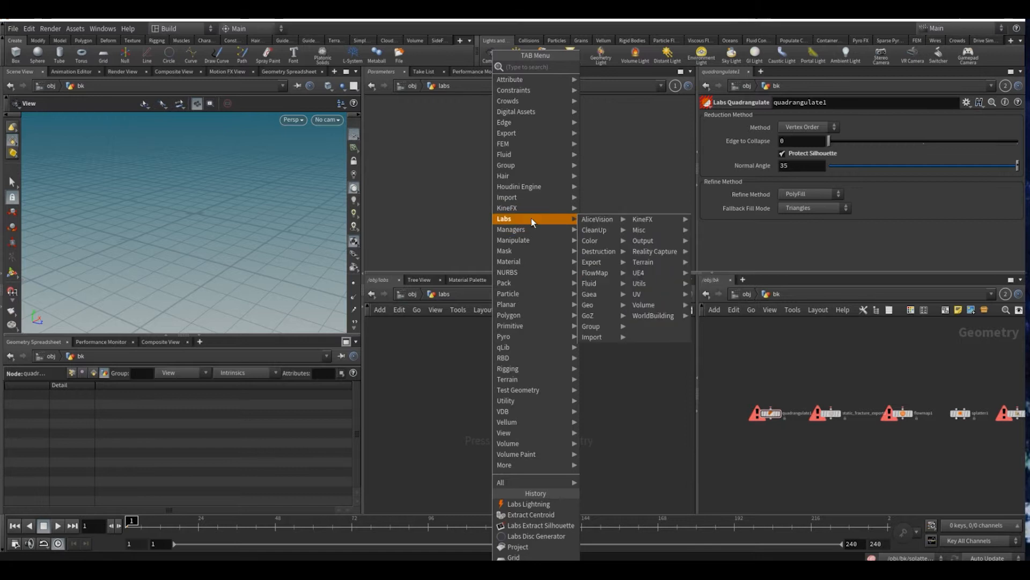
click(444, 61)
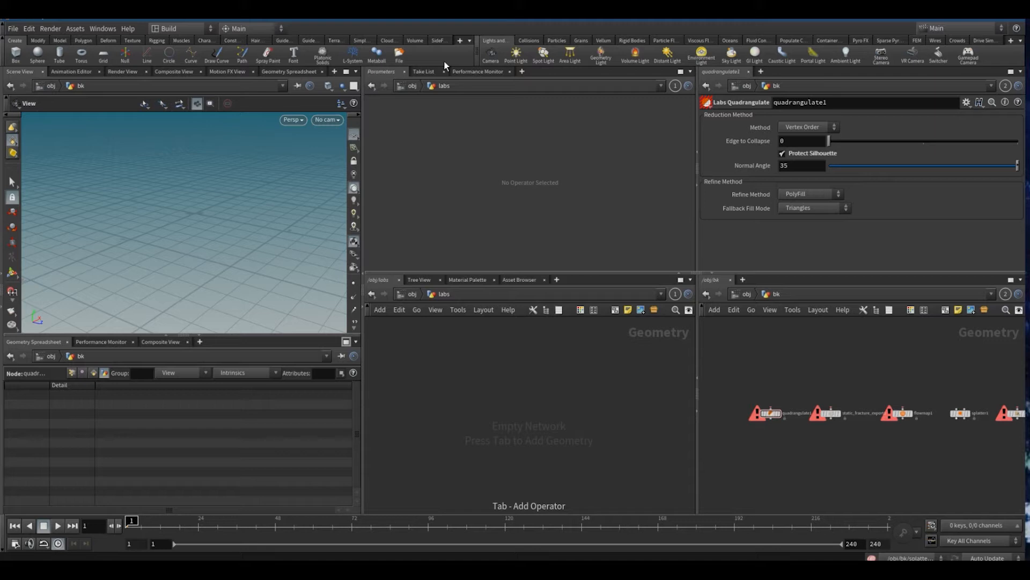
click(461, 42)
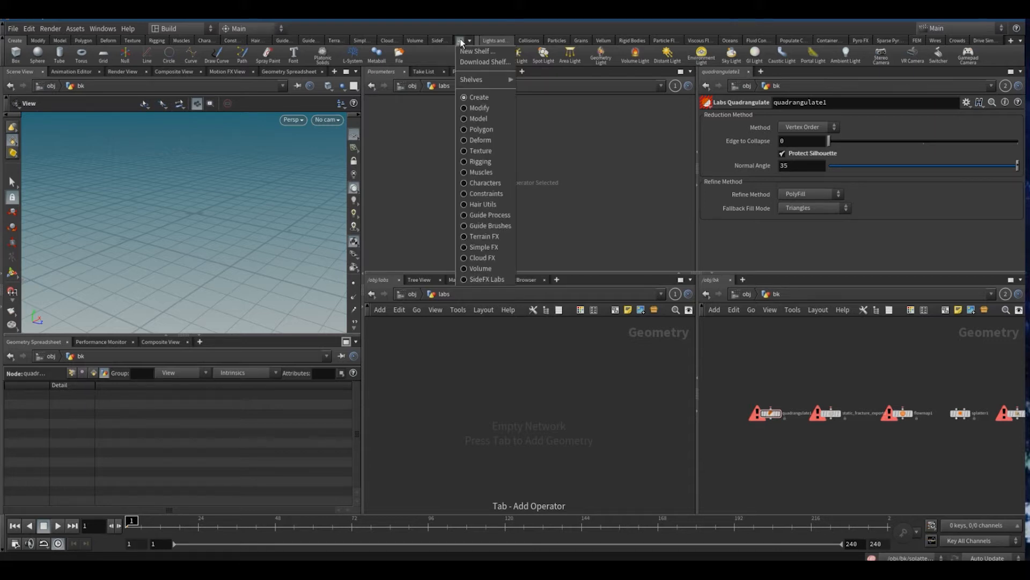
mouse_move(475, 80)
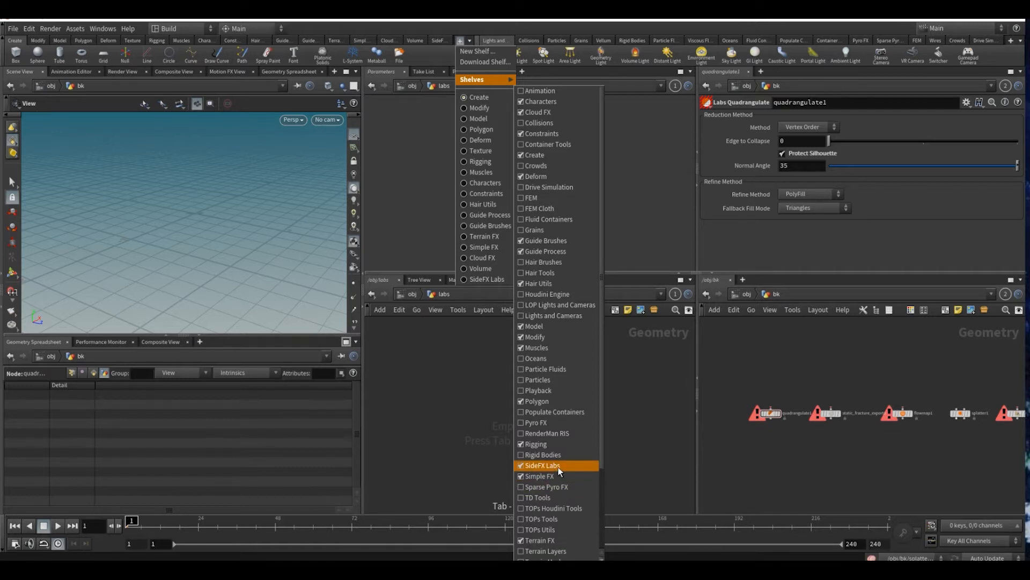
click(417, 358)
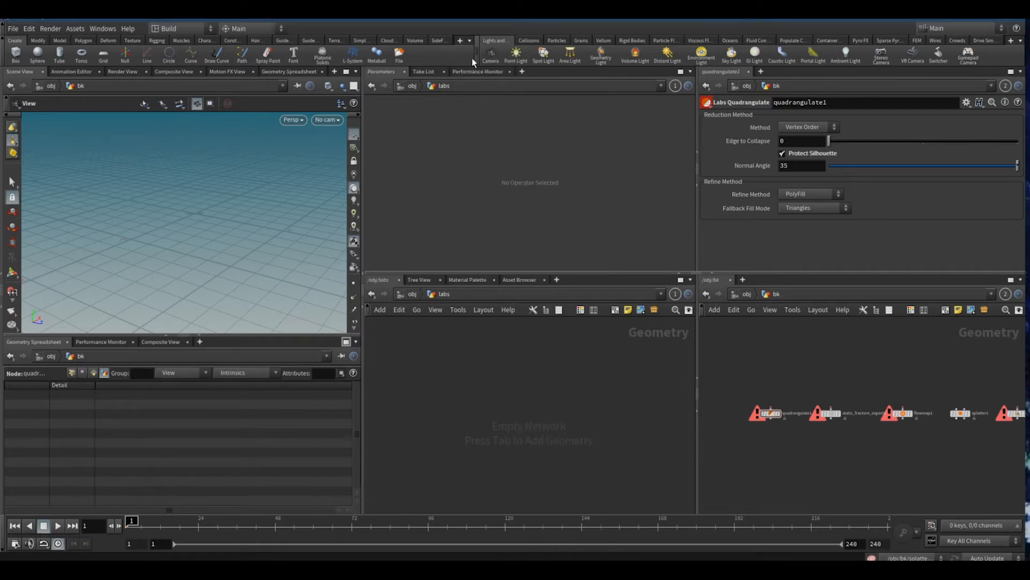
Show the SideFX Labs shelf and check the installed toolset version in its update dialog.
click(438, 41)
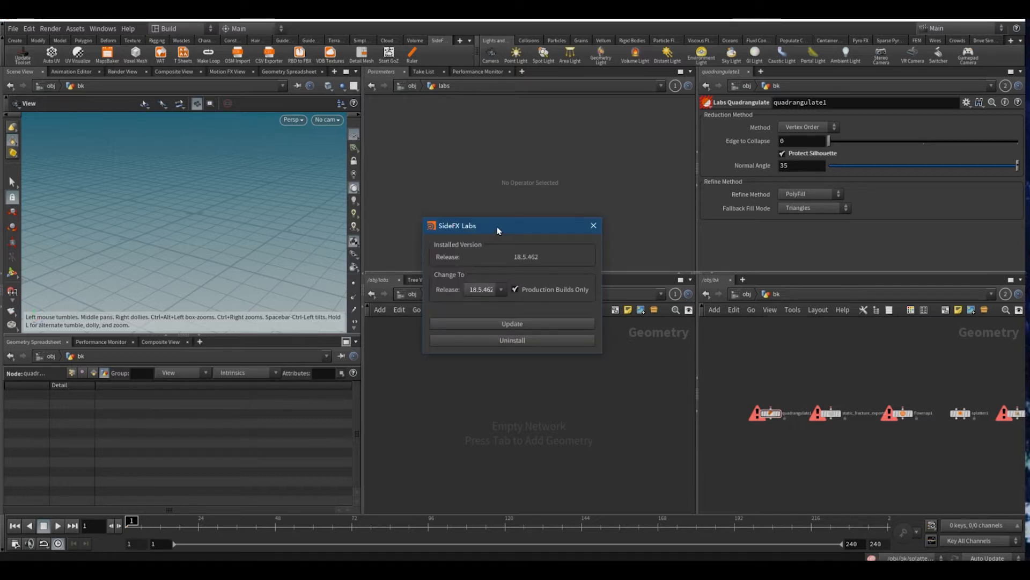
drag(503, 227, 479, 240)
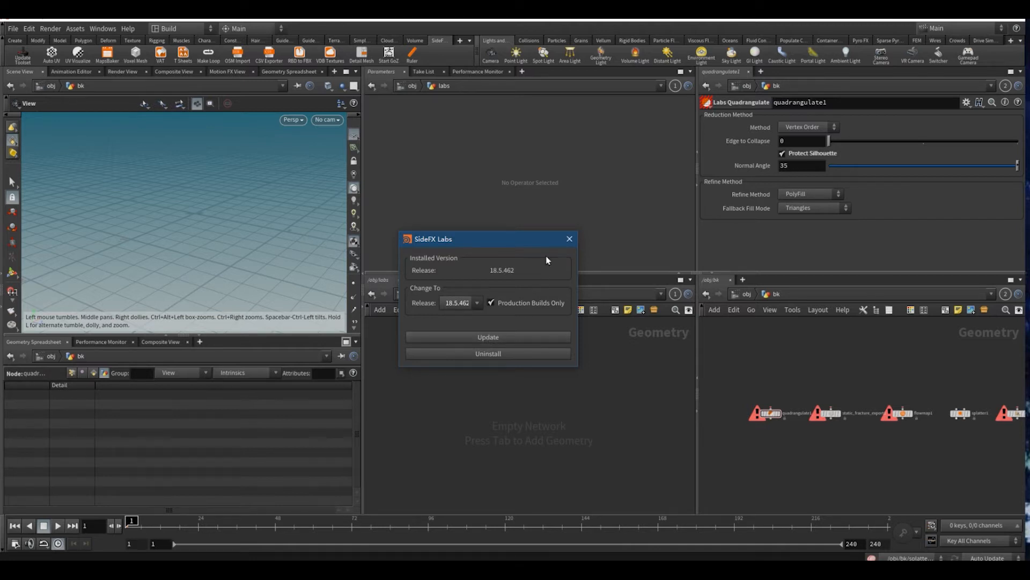
click(570, 238)
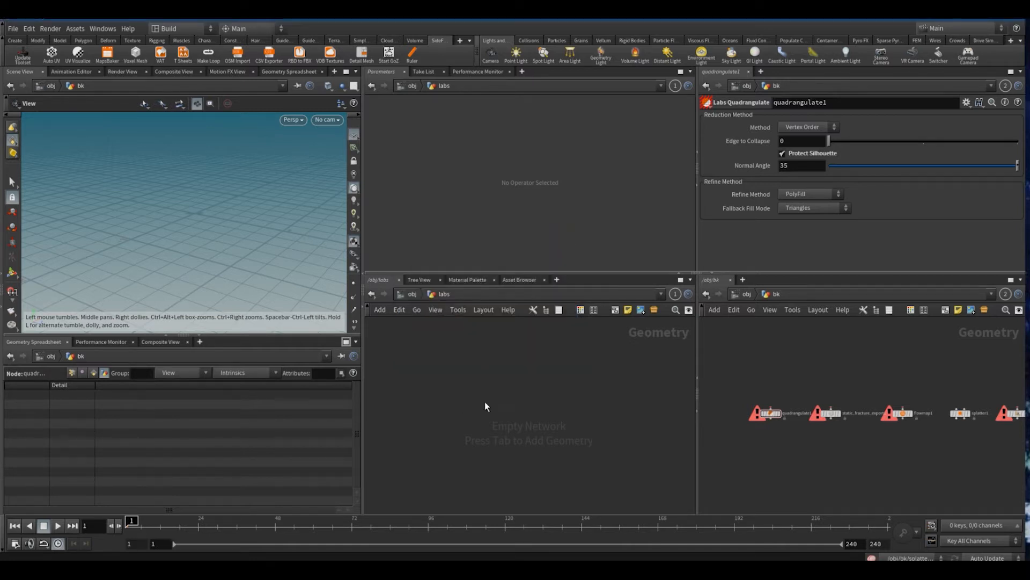
key(Tab)
mouse_move(513, 221)
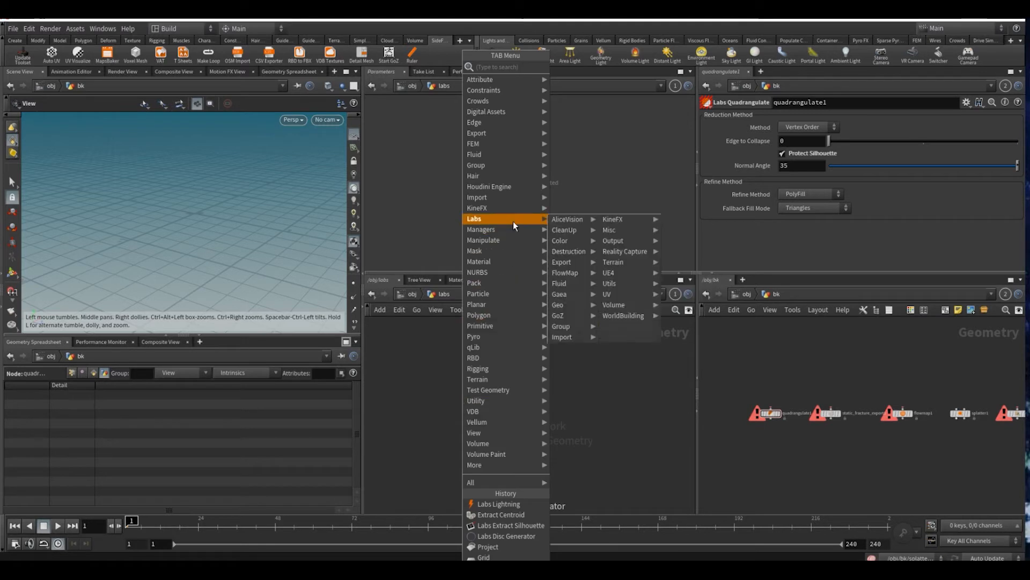
mouse_move(590, 220)
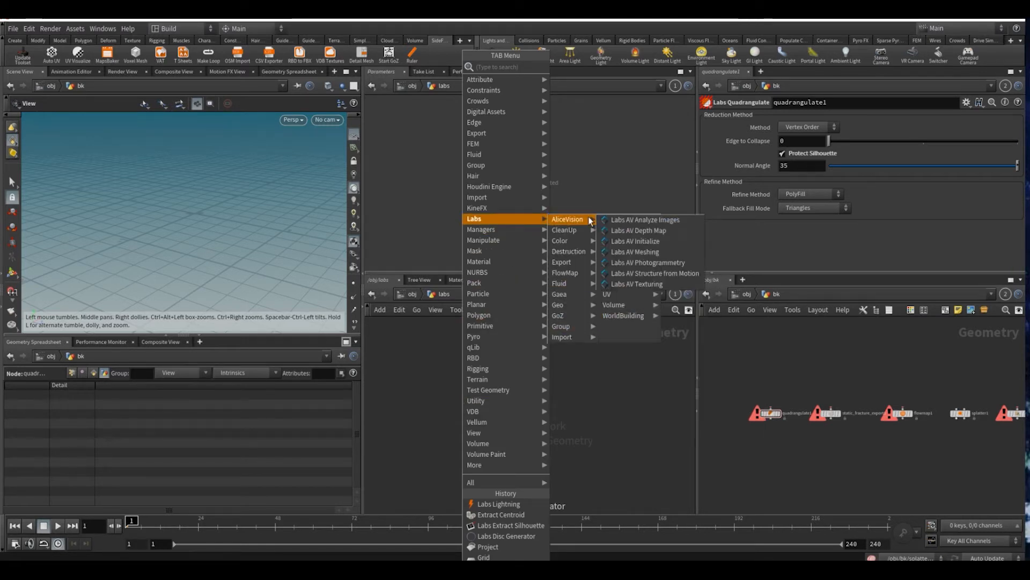
click(423, 408)
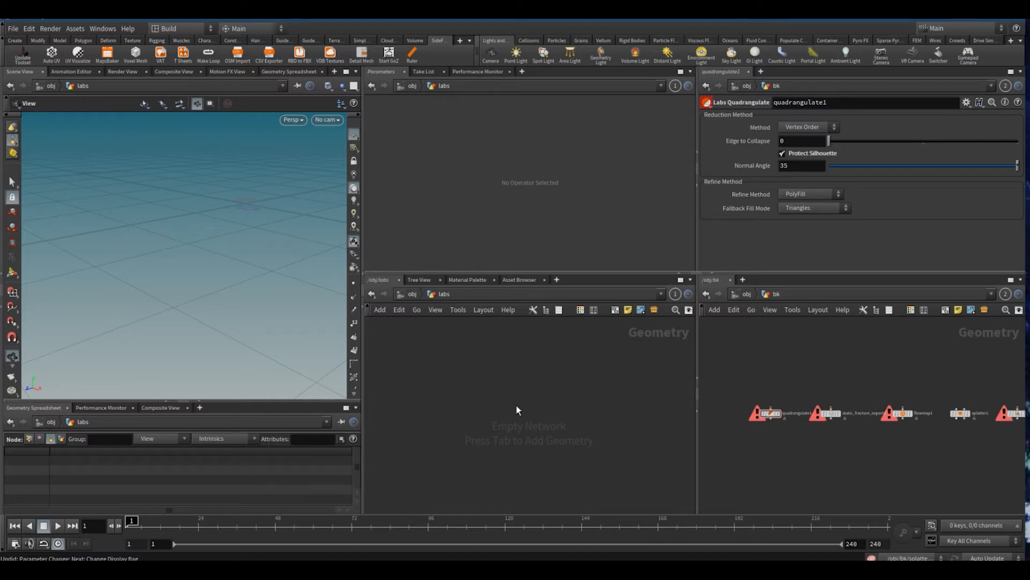
Add a Labs Delete Small Parts node to the empty labs network with its mode set to Area.
key(Tab)
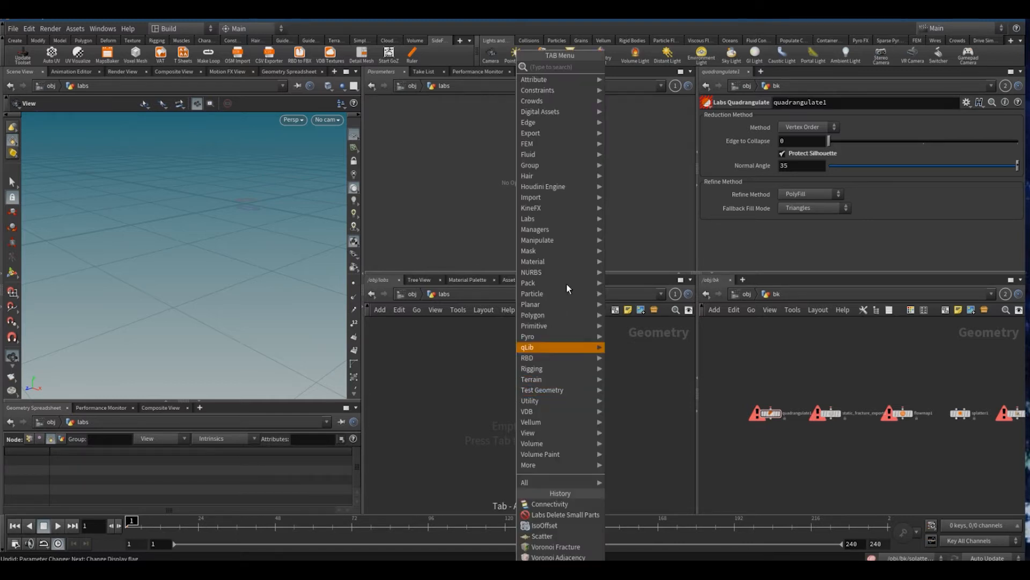
mouse_move(584, 219)
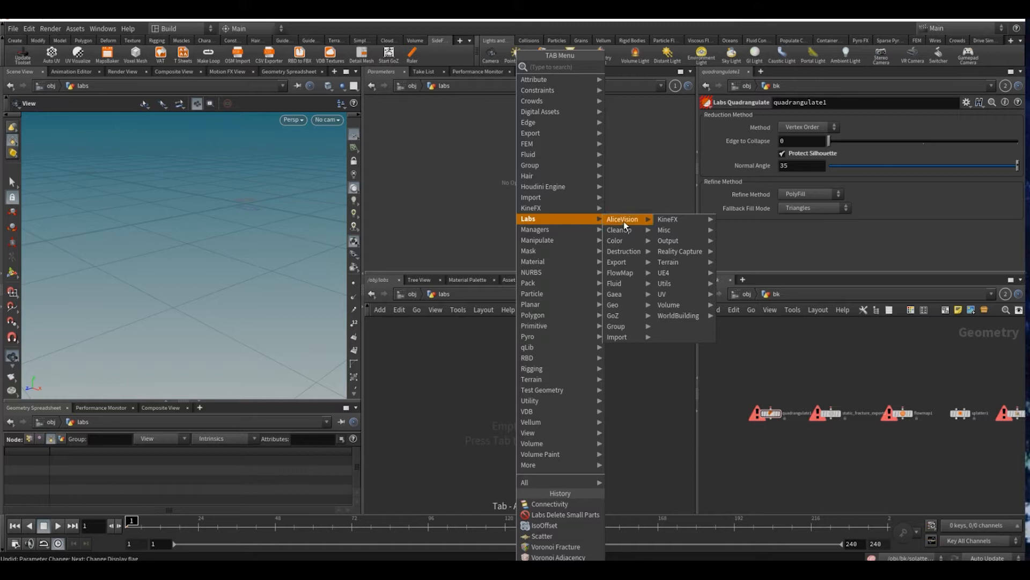
mouse_move(623, 221)
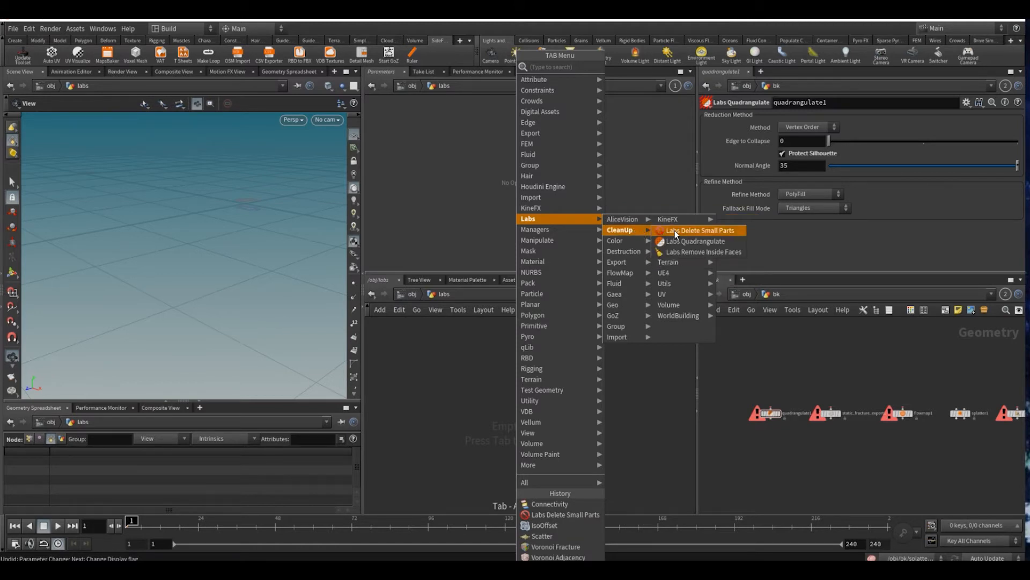
click(676, 230)
click(510, 428)
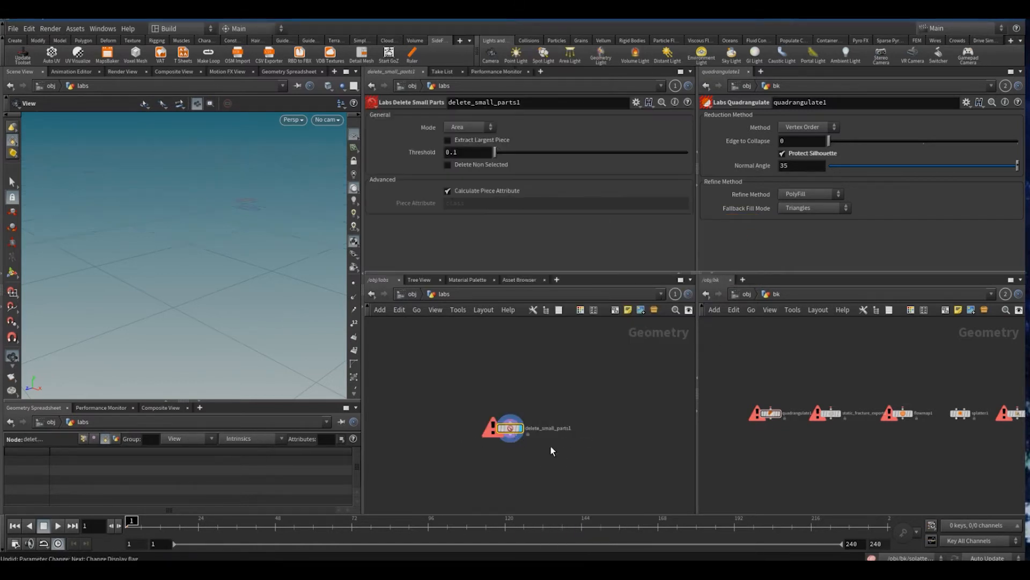
drag(542, 428, 594, 429)
click(549, 456)
scroll(535, 455, up, 1)
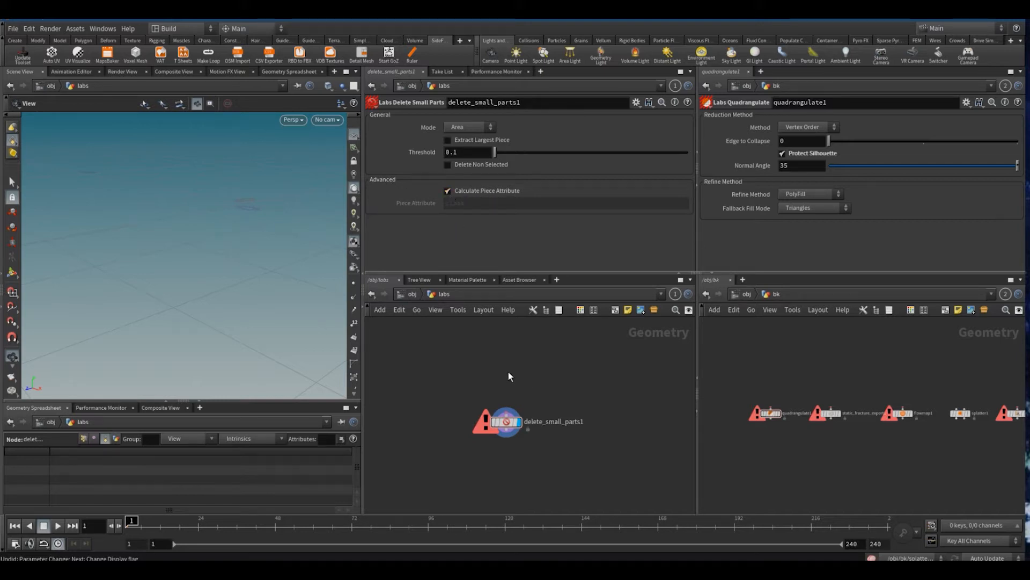
middle_drag(508, 372, 509, 388)
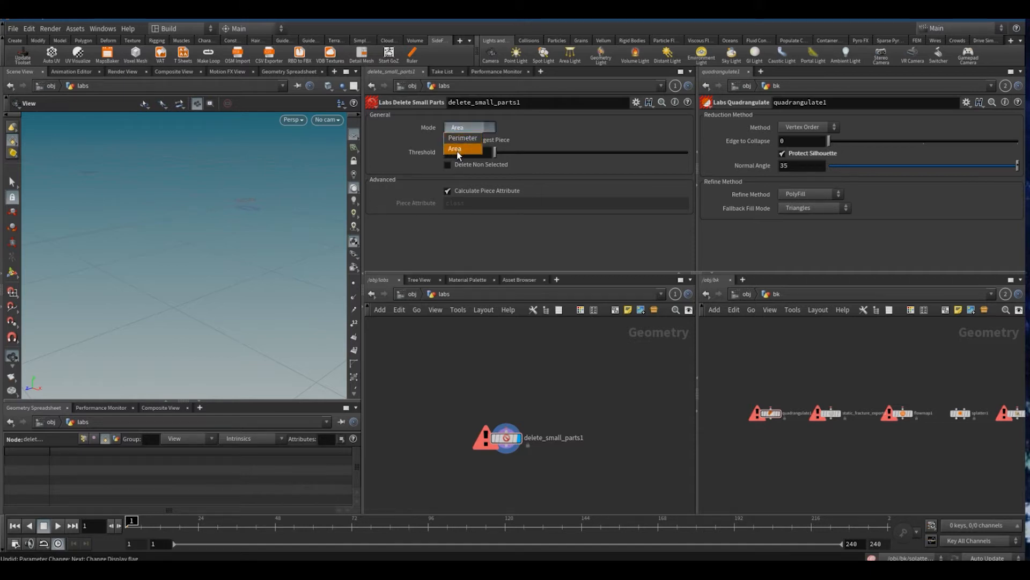
click(456, 149)
Add a Test Geometry: Pig Head node above the Delete Small Parts node and turn off its shader.
key(Tab)
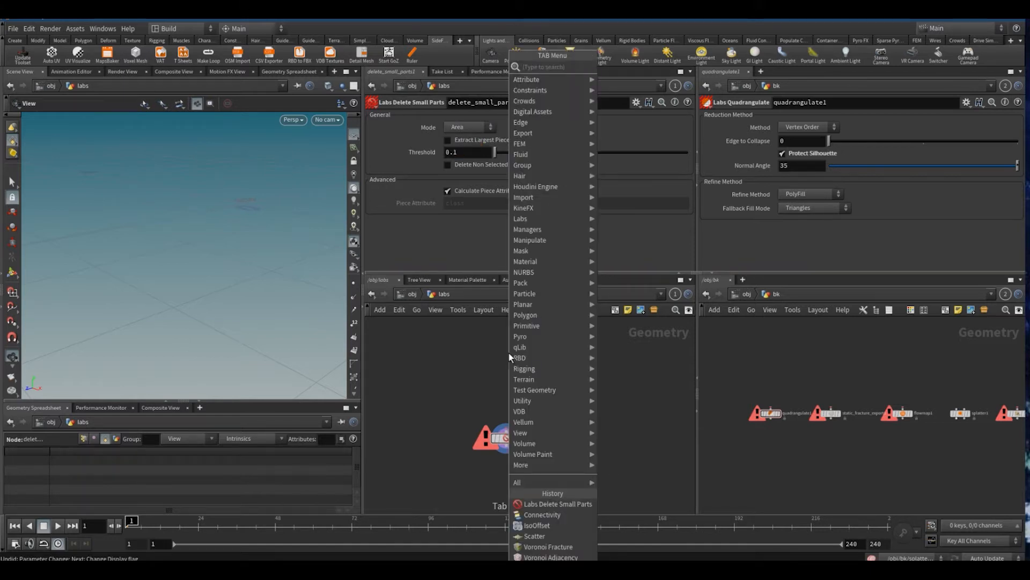
text(test)
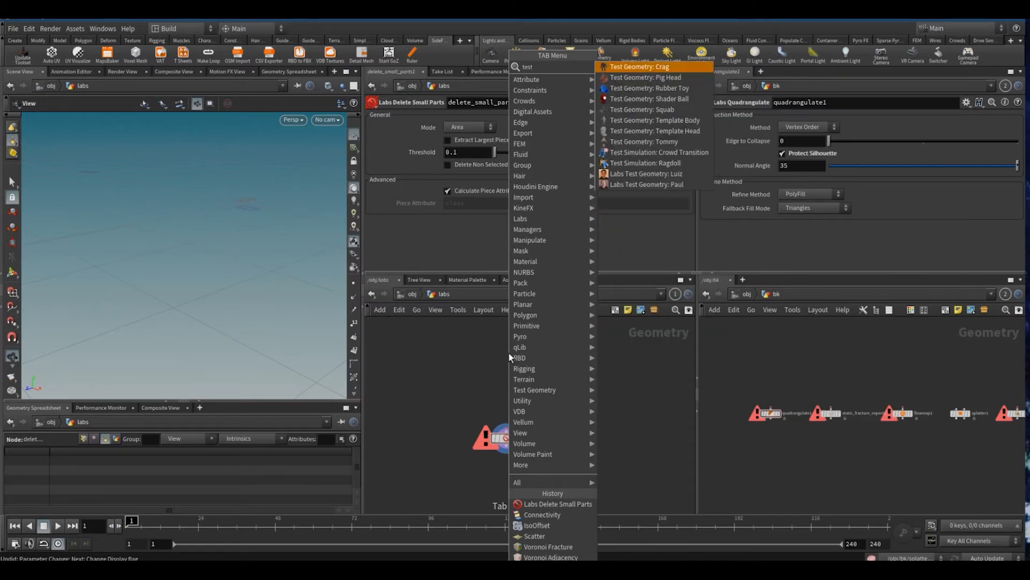
key(Return)
click(508, 353)
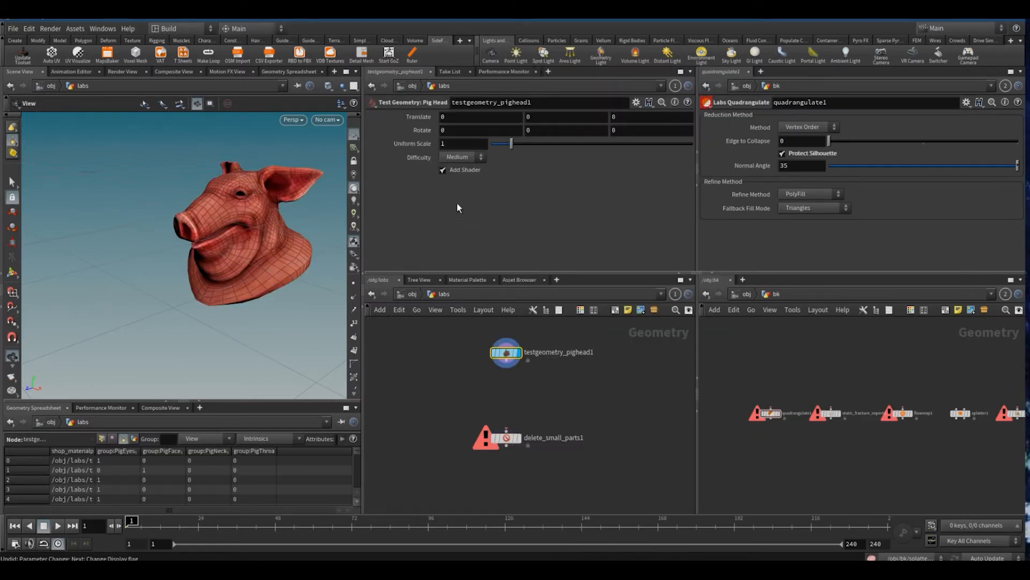
Add a Voronoi Fracture node below the pig head and feed the pig head into its first input.
key(Tab)
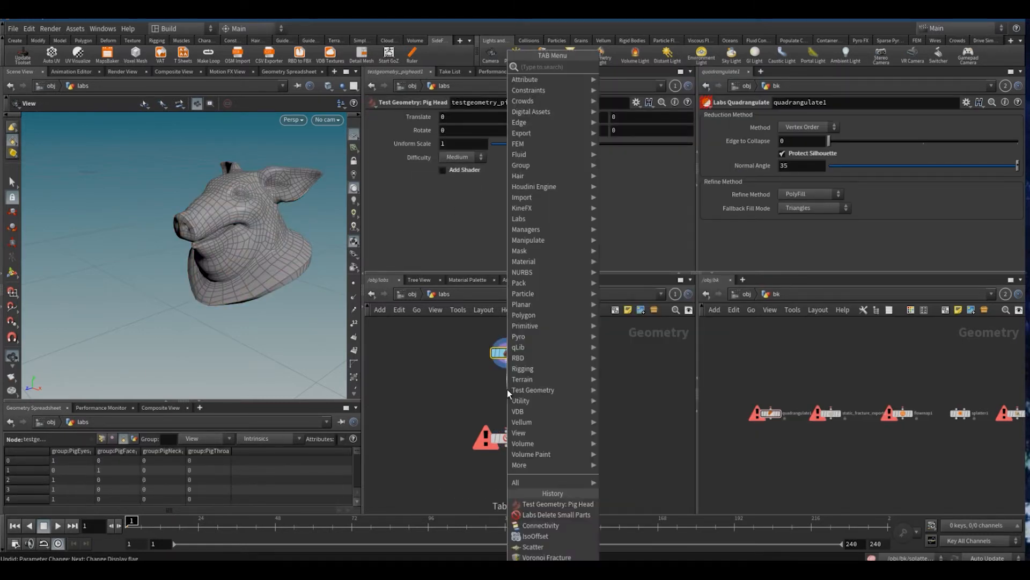
text(vor)
key(Down)
key(Return)
click(508, 389)
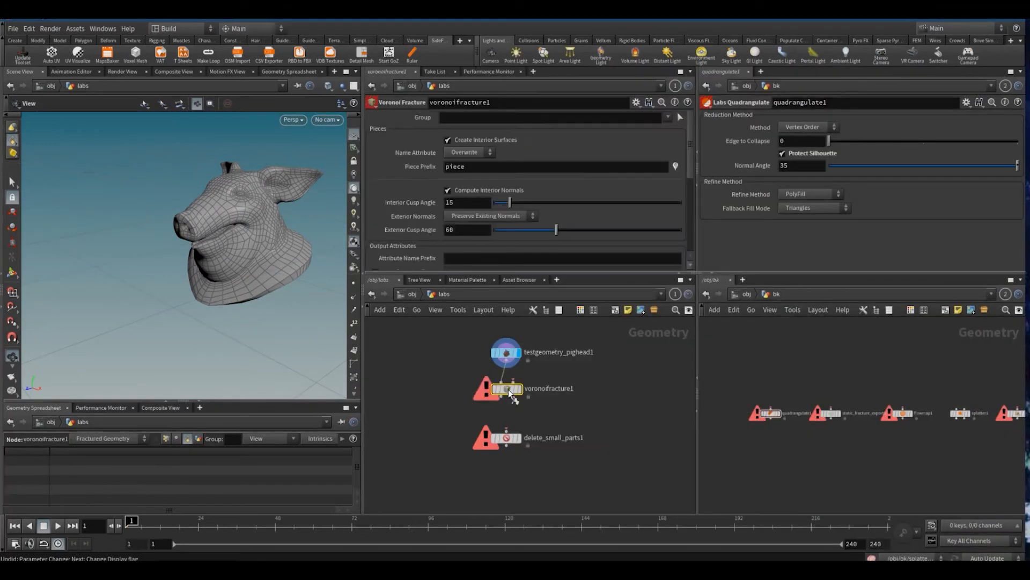
Move the Delete Small Parts and Voronoi Fracture nodes further down to make room in the network.
click(508, 437)
drag(507, 437, 508, 490)
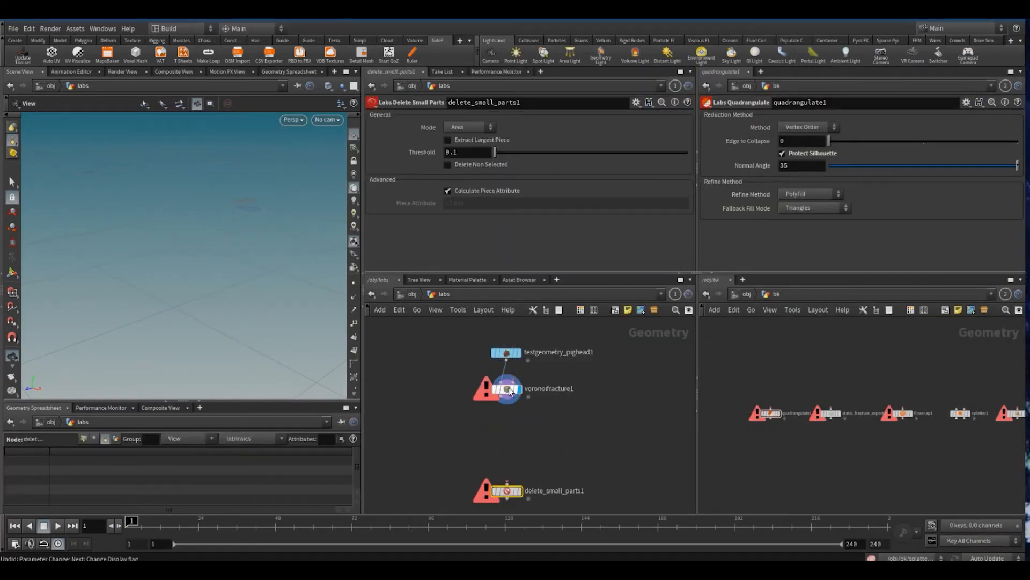
drag(508, 389, 508, 422)
Add a Scatter node fed by the pig head and connect it to the second input of the Voronoi Fracture.
click(507, 422)
click(506, 433)
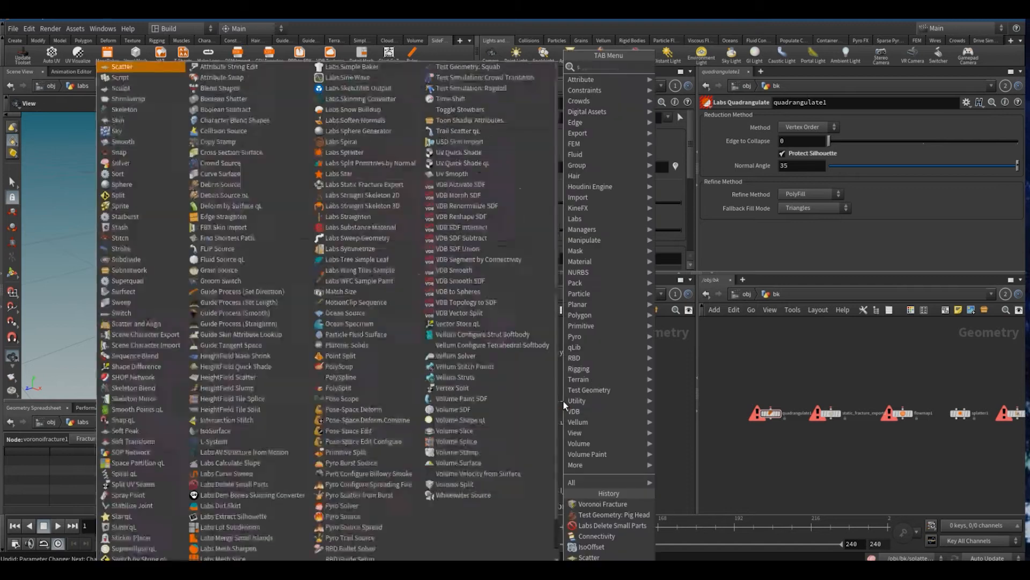
key(Tab)
text(sc)
key(Return)
click(563, 403)
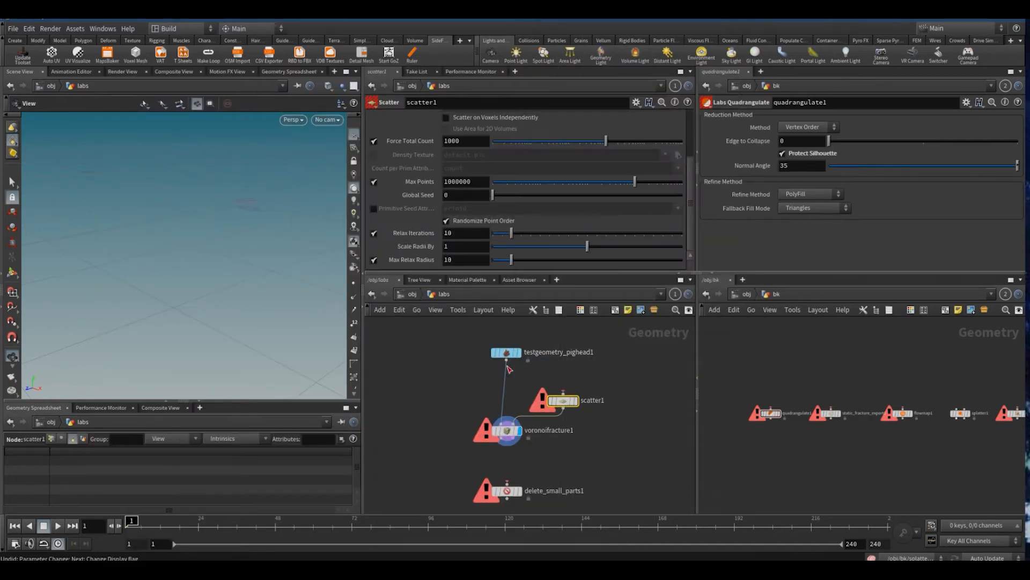
click(506, 360)
click(565, 392)
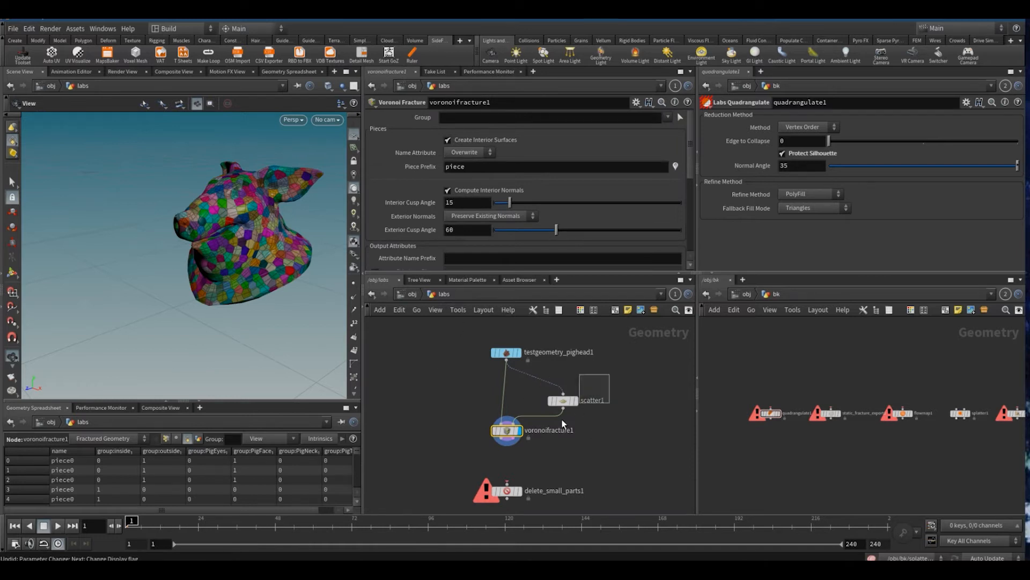
Set the Scatter node's Force Total Count to 100.
click(471, 140)
key(BackSpace)
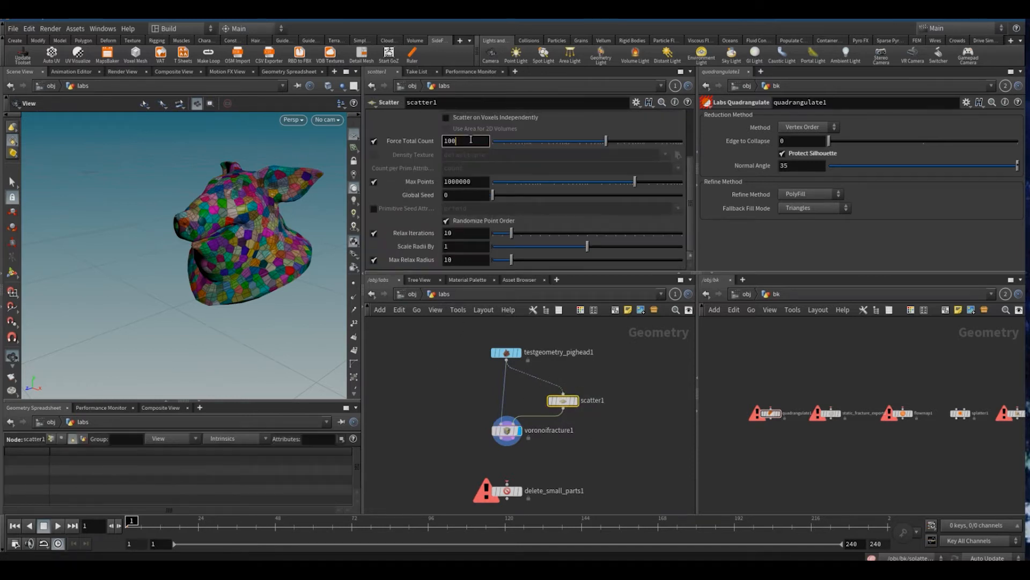
key(Return)
Insert an IsoOffset node on the wire between the pig head and the Scatter node.
click(598, 370)
key(Tab)
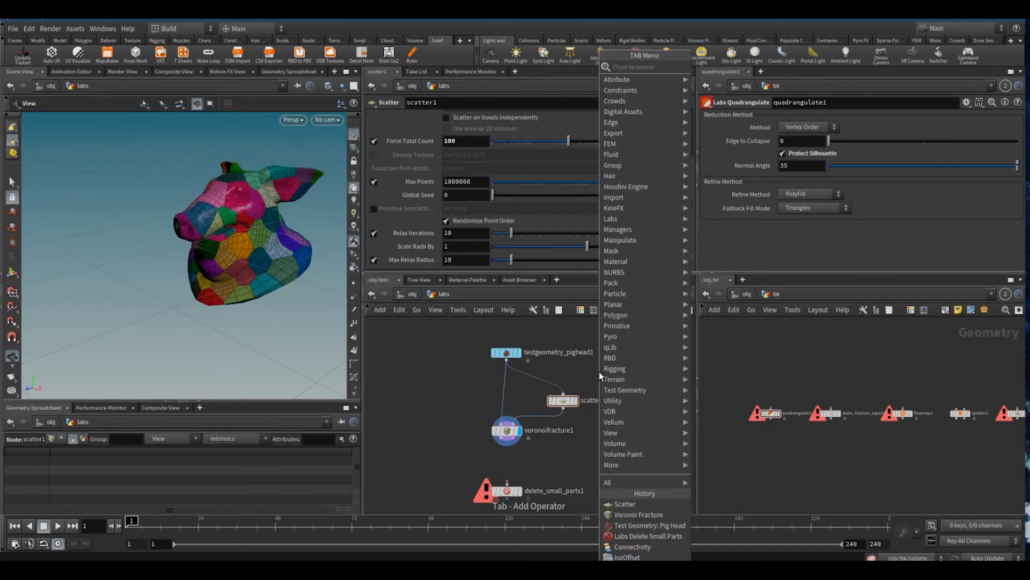
text(exp)
key(Return)
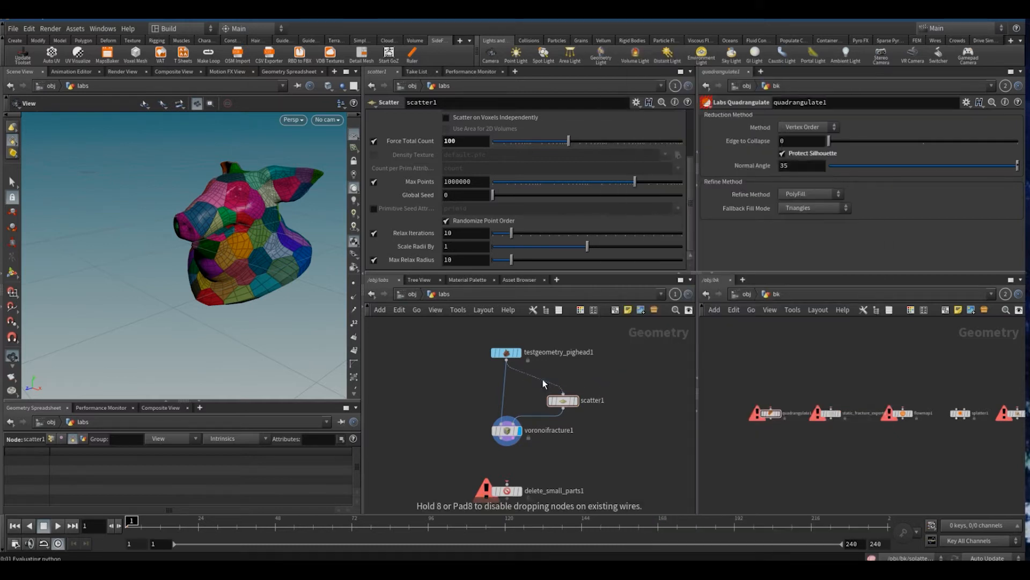
click(542, 379)
click(561, 412)
Display the Scatter node's points and template the pig head so its wireframe shows around them.
click(573, 411)
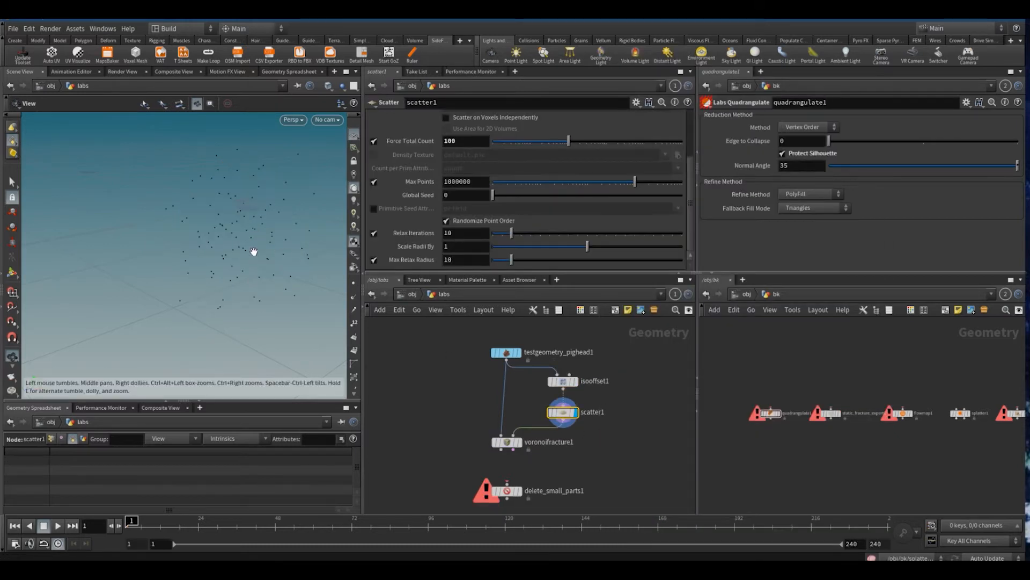
drag(254, 252, 207, 270)
click(506, 352)
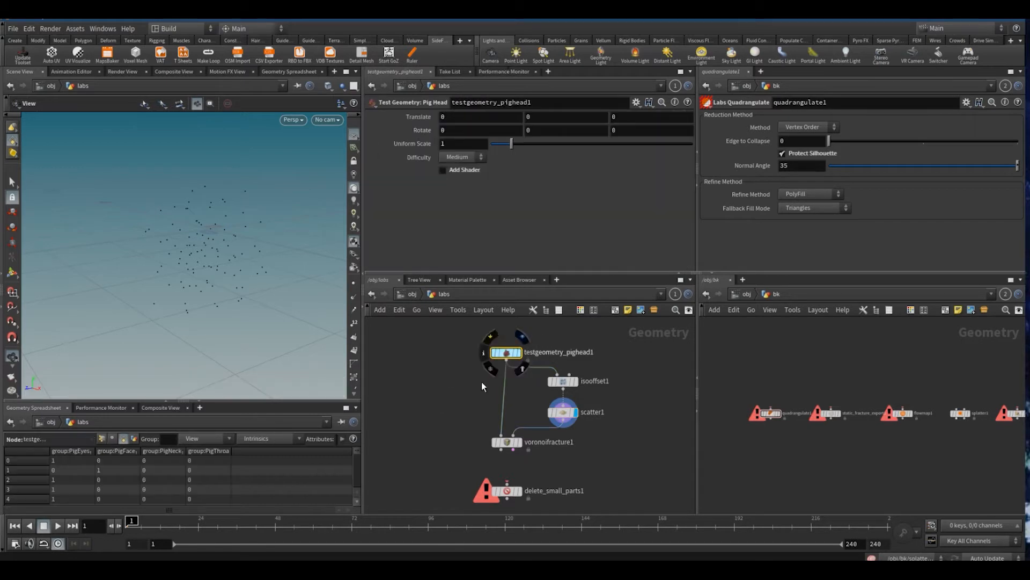
key(e)
mouse_move(267, 285)
mouse_down()
mouse_move(273, 260)
mouse_move(272, 280)
mouse_up()
Set the IsoOffset node's Uniform Sampling Divs to 50.
drag(451, 363, 602, 390)
drag(528, 200, 795, 220)
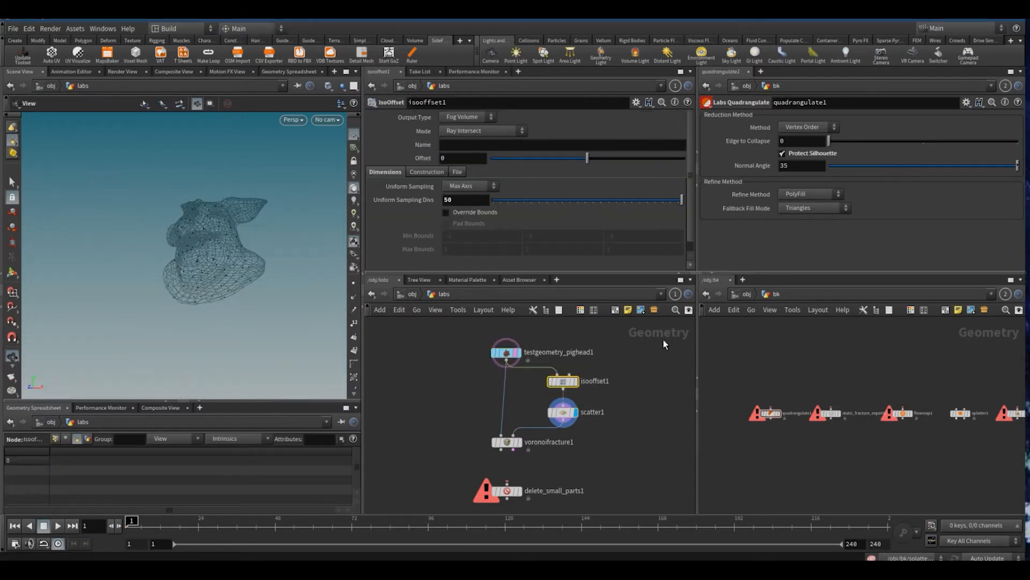
click(573, 382)
mouse_move(220, 261)
mouse_down()
mouse_move(257, 249)
mouse_move(239, 258)
mouse_move(246, 239)
mouse_move(211, 246)
mouse_up()
Check the scattered points inside the pig head, and display the Voronoi Fracture node's result.
click(572, 412)
scroll(232, 229, up, 3)
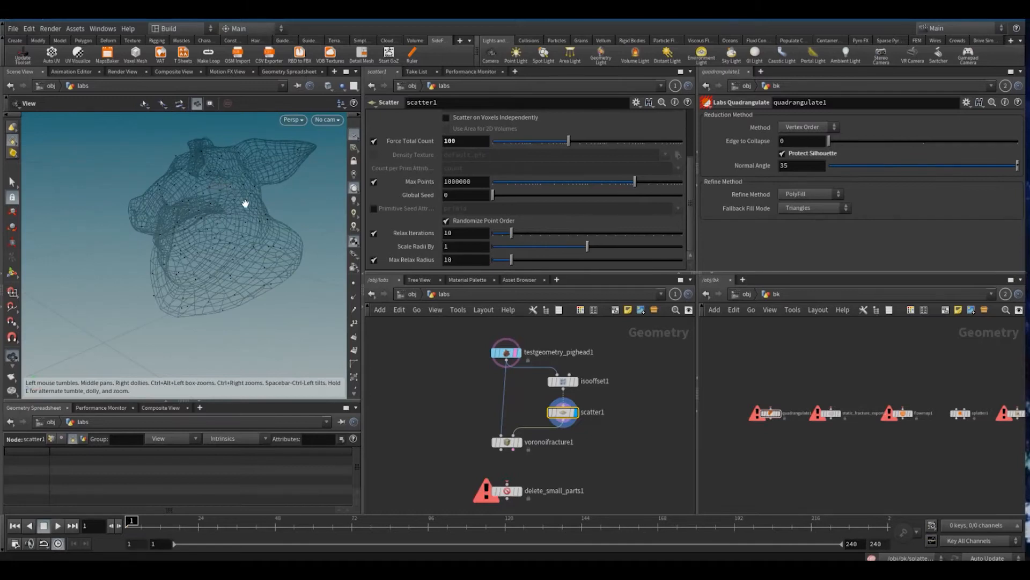
click(516, 441)
scroll(197, 208, down, 3)
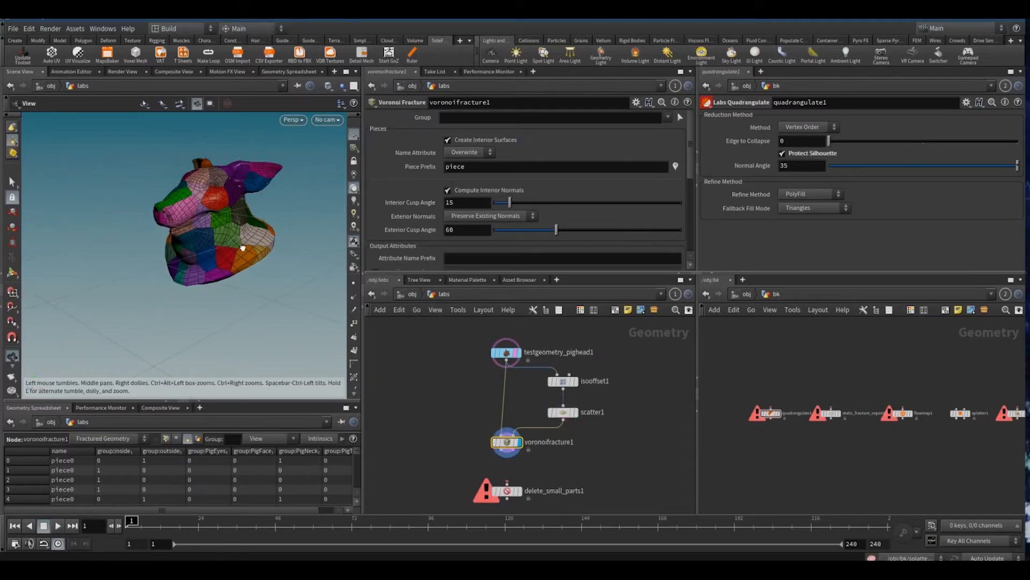
drag(205, 232, 227, 246)
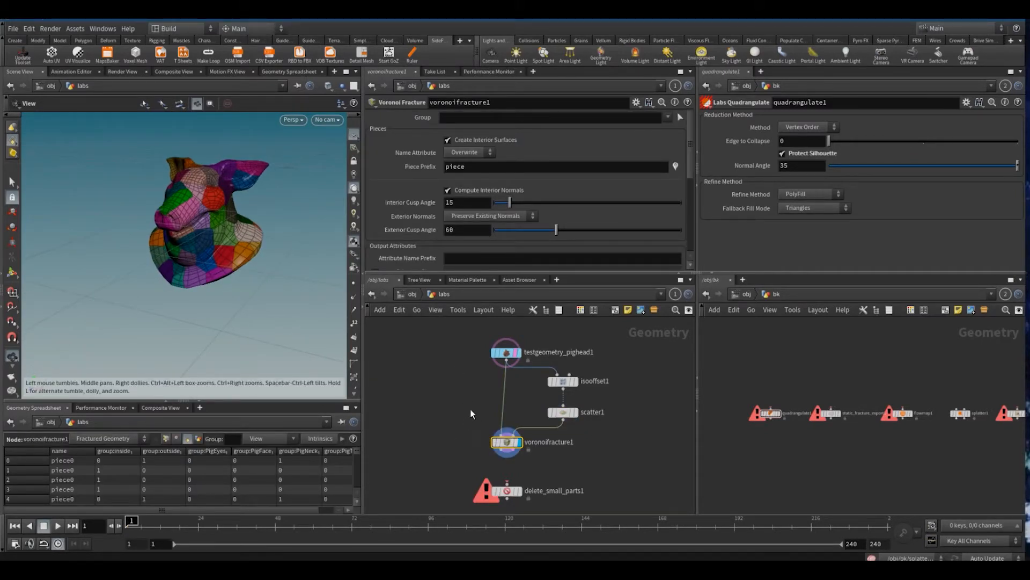
Turn off Relax Iterations on the Scatter node, comparing the pig head's fracture pieces with relaxation on and off.
click(563, 411)
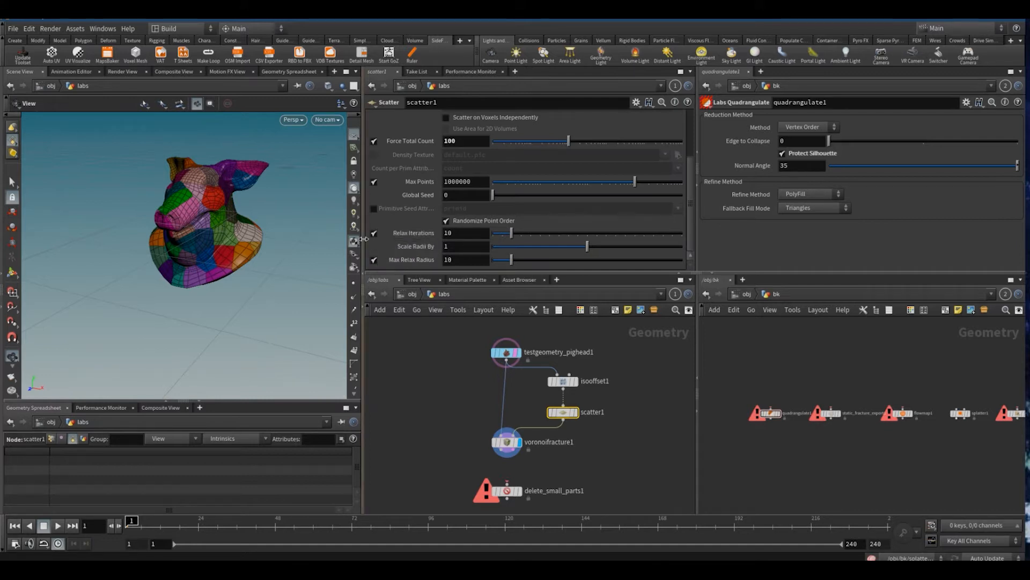
drag(215, 215, 208, 195)
scroll(208, 196, up, 3)
middle_drag(207, 195, 285, 301)
drag(285, 301, 231, 258)
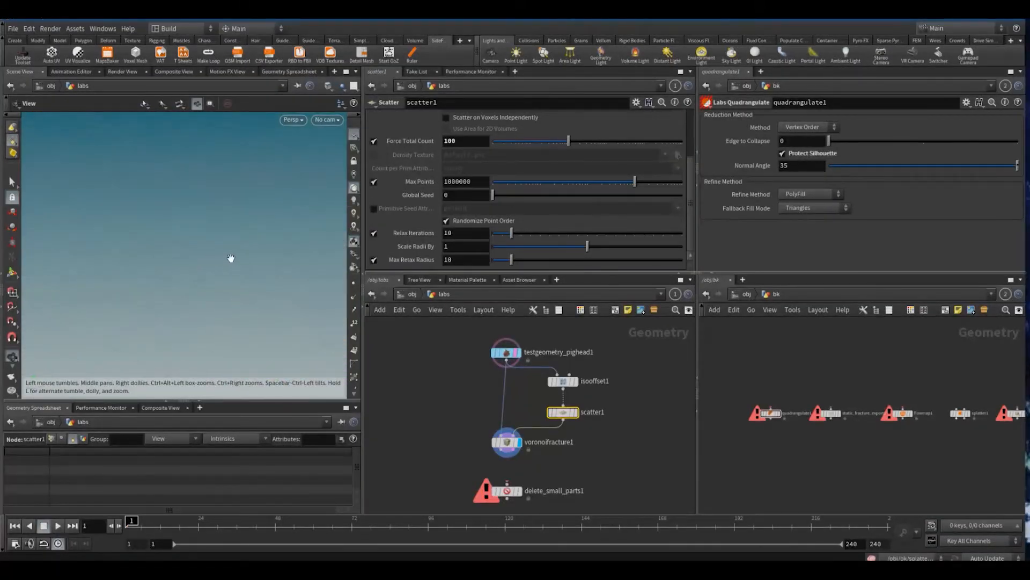
key(g)
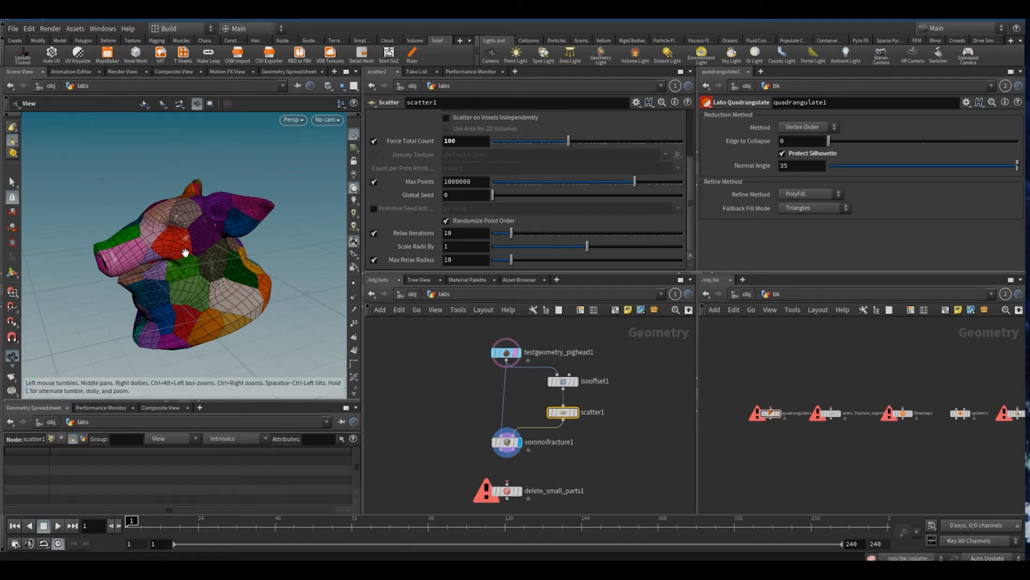
click(374, 235)
drag(225, 290, 92, 352)
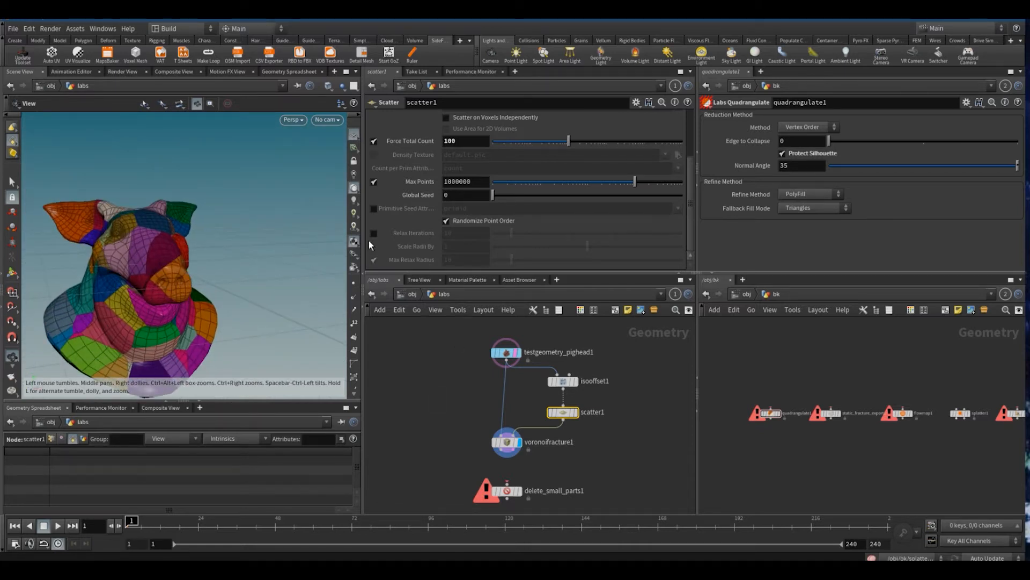
click(374, 233)
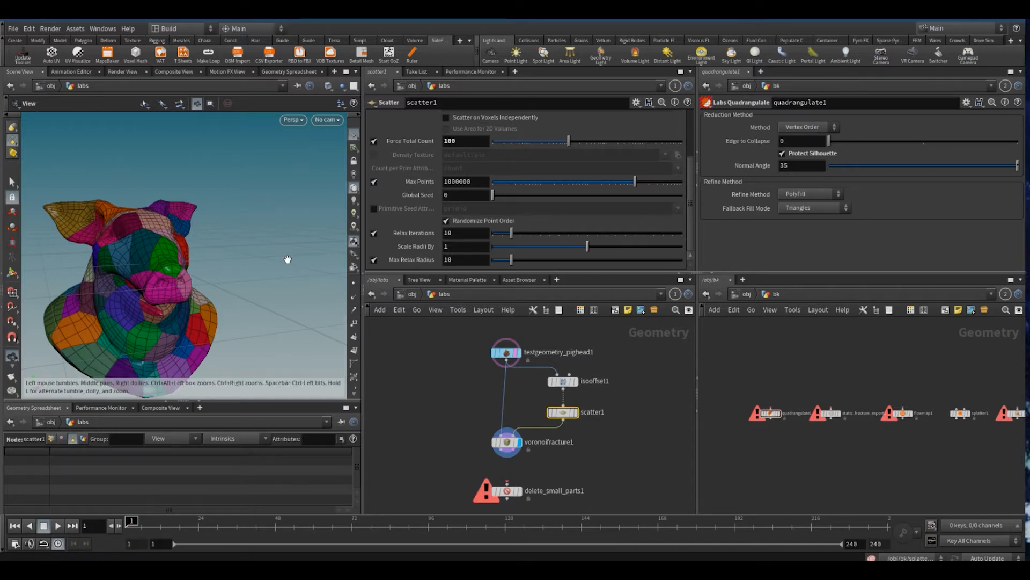
click(374, 233)
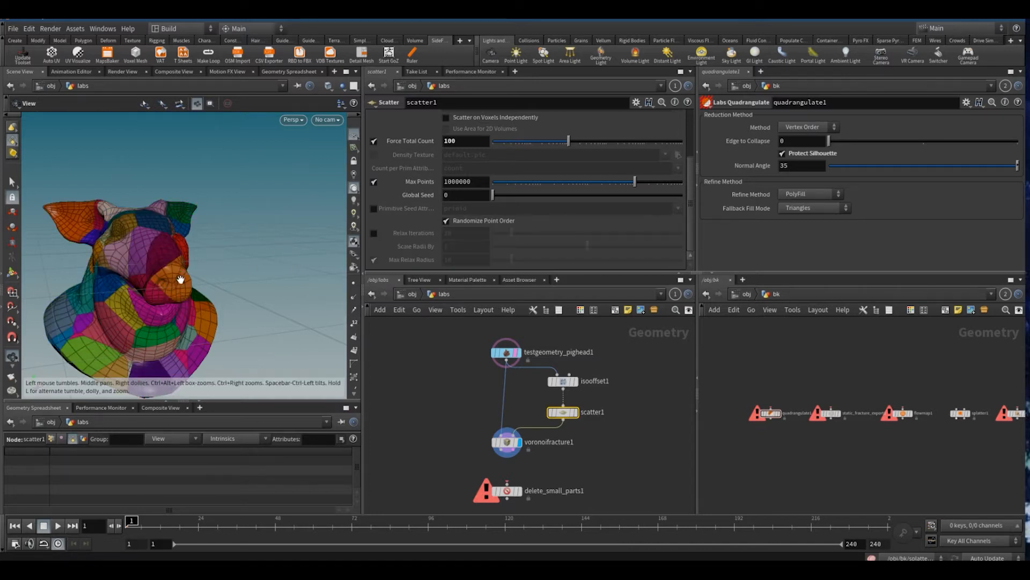
Connect the Voronoi Fracture node to the Delete Small Parts node and display the latter's result.
click(507, 442)
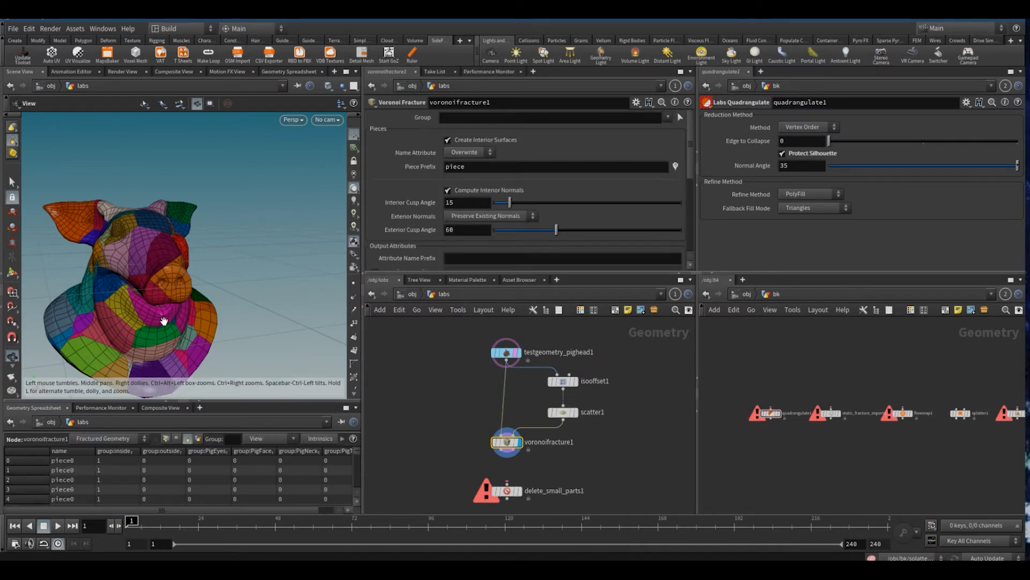
drag(164, 325, 221, 267)
right_drag(169, 269, 176, 261)
drag(176, 261, 177, 287)
middle_drag(467, 459, 464, 390)
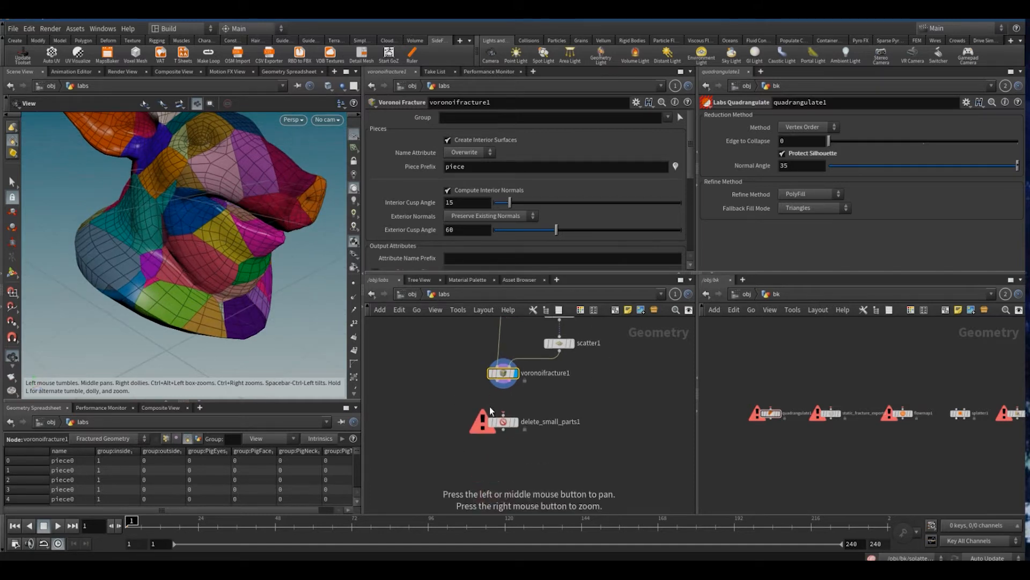
click(498, 380)
click(503, 415)
key(r)
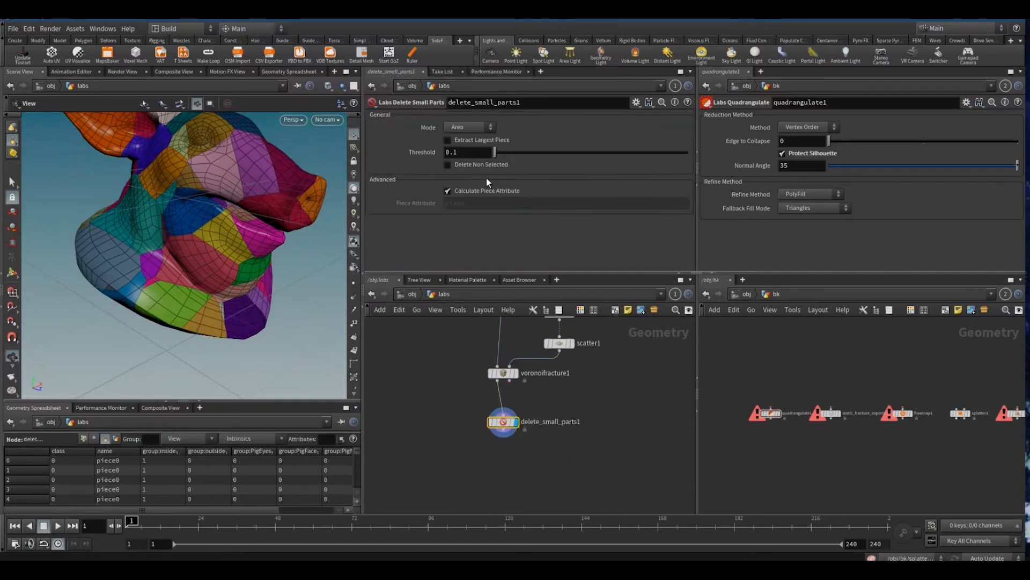
Turn off Calculate Piece Attribute on the Delete Small Parts node and set its Piece Attribute to name.
mouse_move(495, 153)
mouse_down()
mouse_move(508, 153)
mouse_move(494, 157)
mouse_up()
key(ctrl+z)
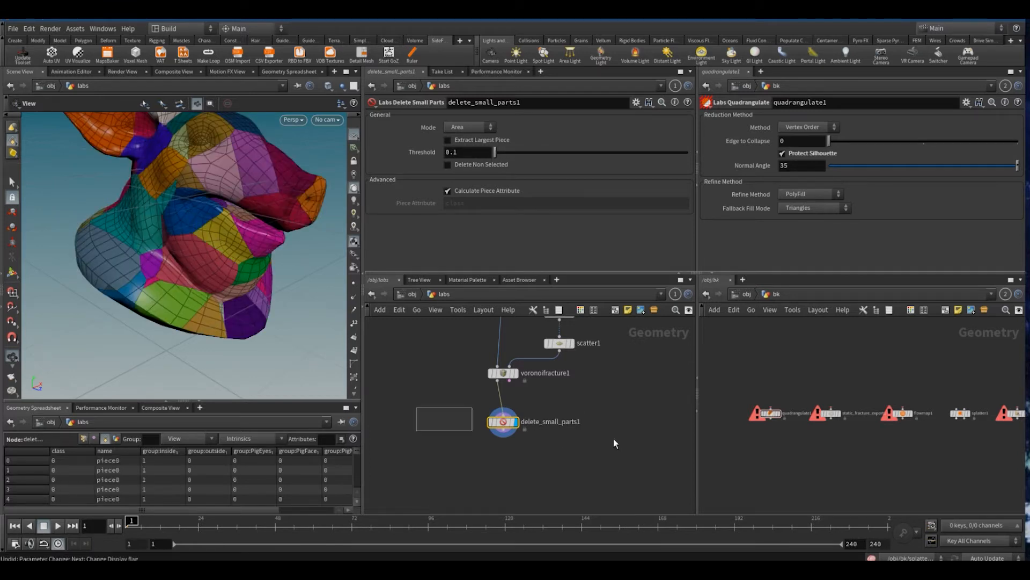
click(470, 191)
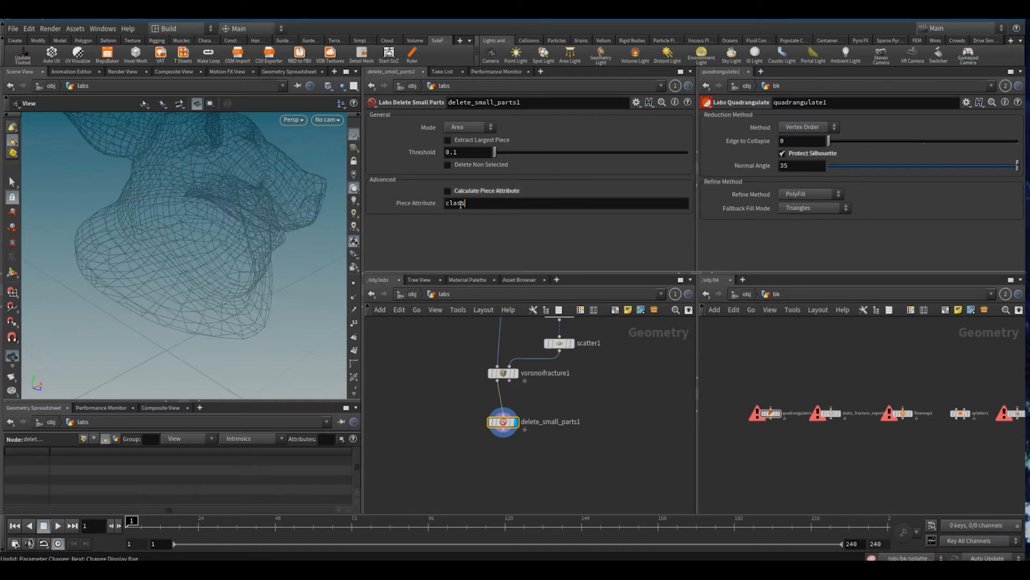
click(503, 373)
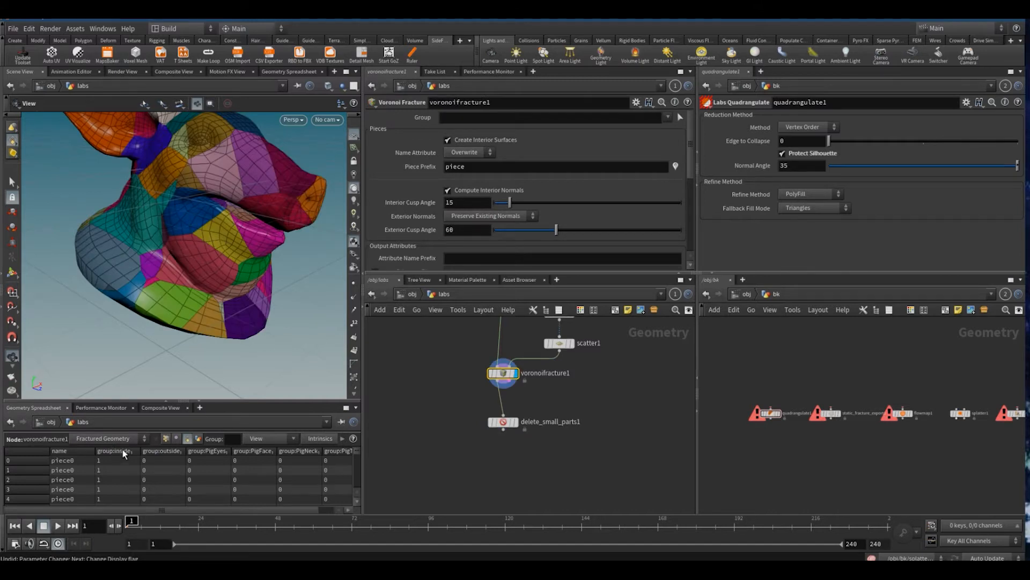
drag(452, 391, 555, 444)
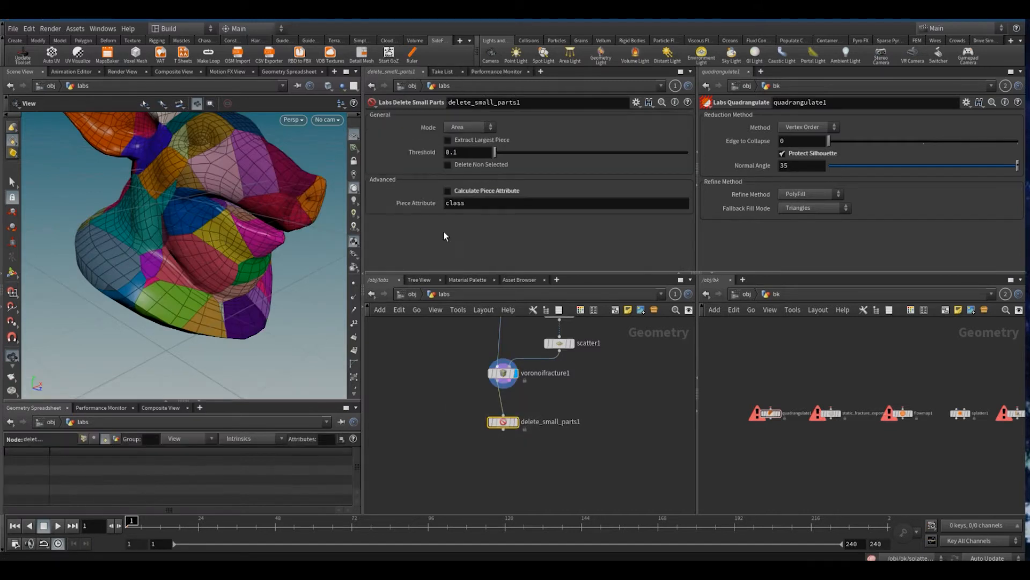
double_click(498, 205)
drag(457, 369, 547, 402)
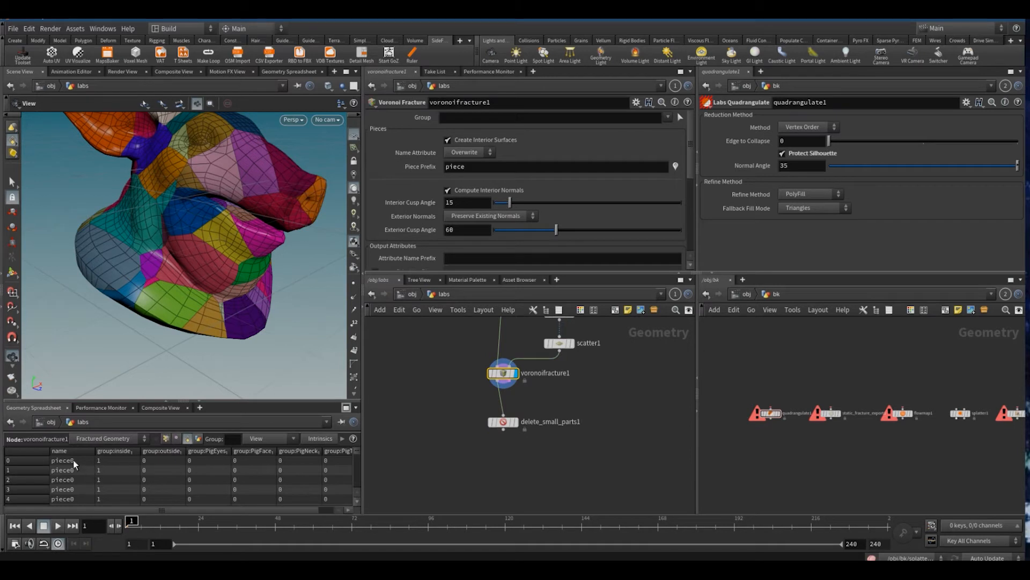
click(499, 422)
click(514, 422)
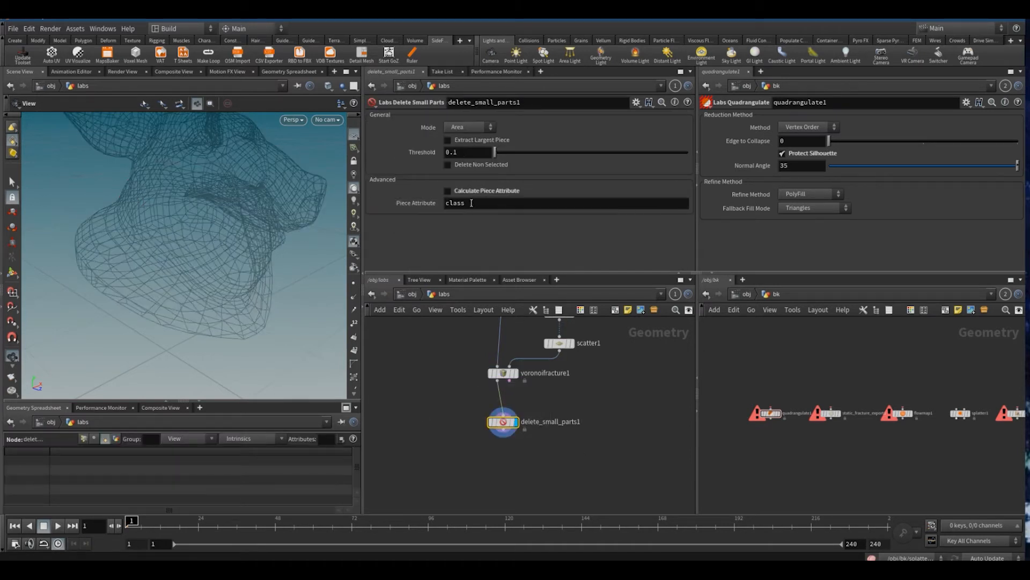
key(Return)
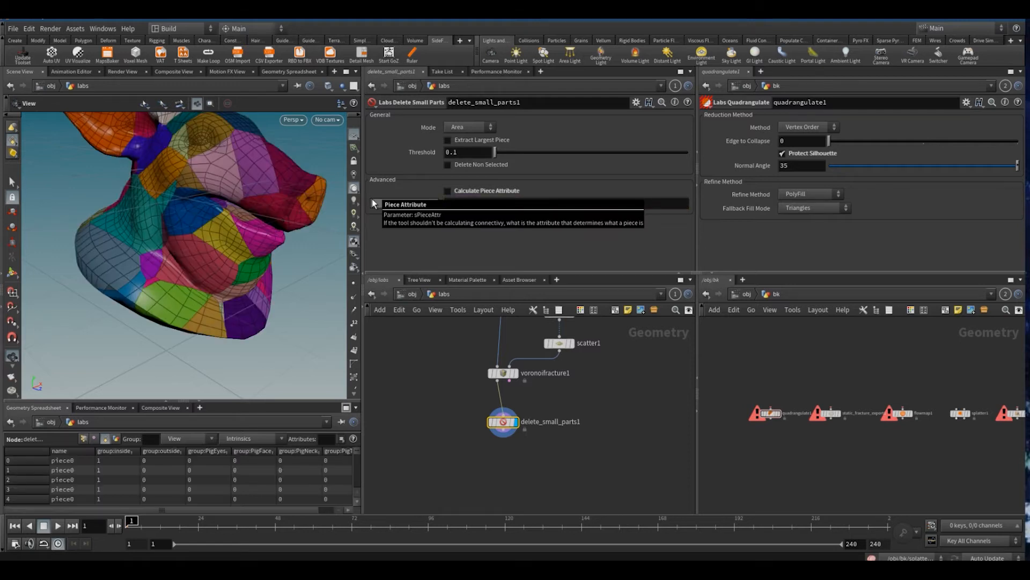
Set the Delete Small Parts Threshold to 0.6, reset Piece Attribute to its default and turn Calculate Piece Attribute back on.
drag(495, 154, 496, 155)
drag(183, 257, 294, 256)
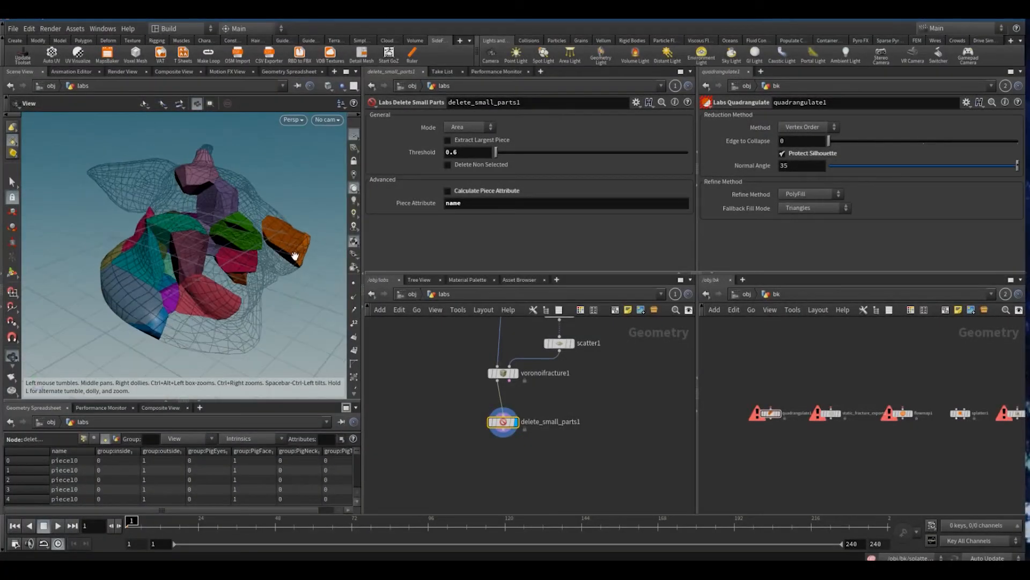
ctrl+middle_click(413, 205)
click(449, 191)
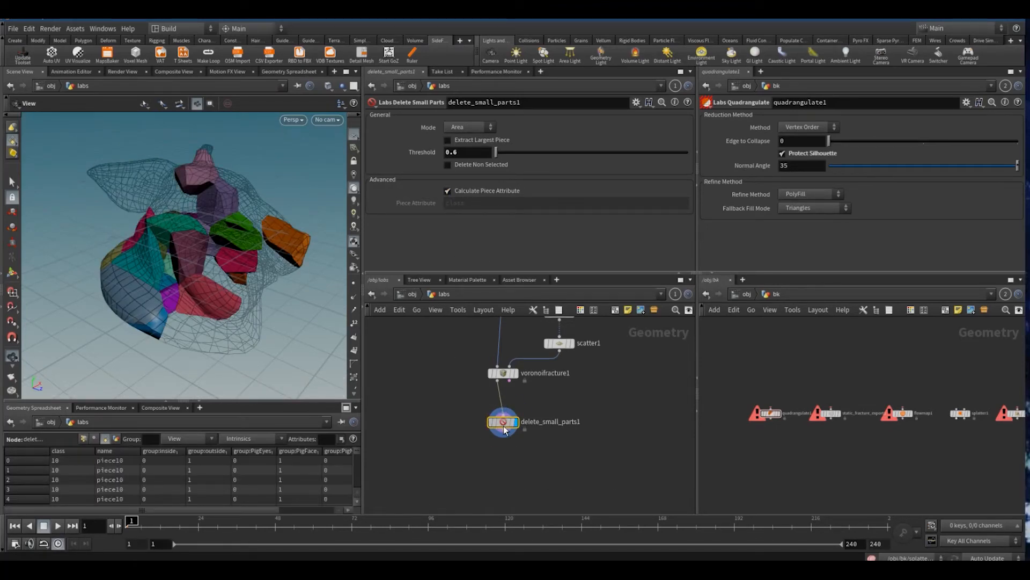
Insert a Connectivity node between the Voronoi Fracture and Delete Small Parts nodes, with its Connectivity Type set to Primitive.
drag(505, 421, 505, 462)
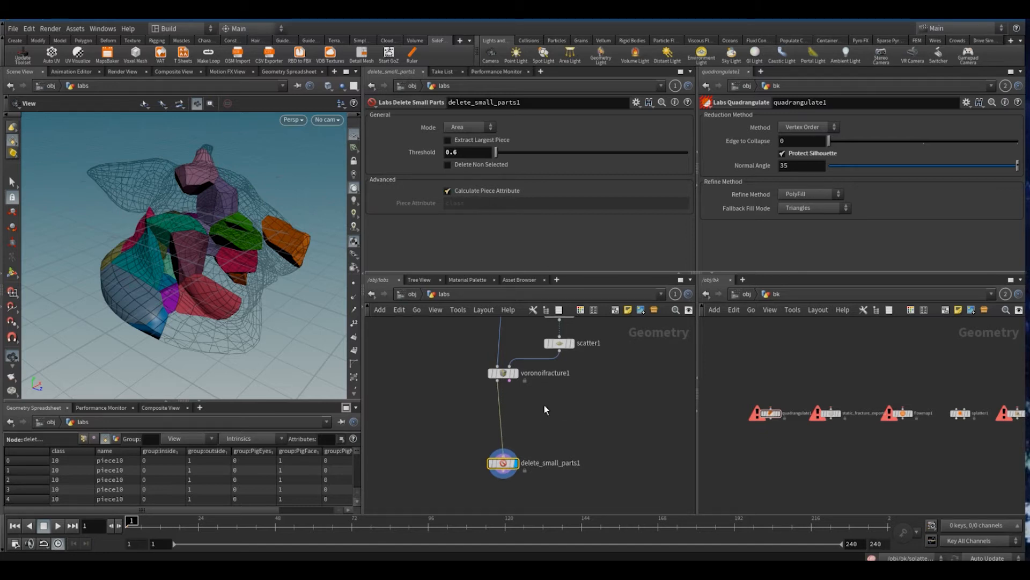
key(Tab)
key(Return)
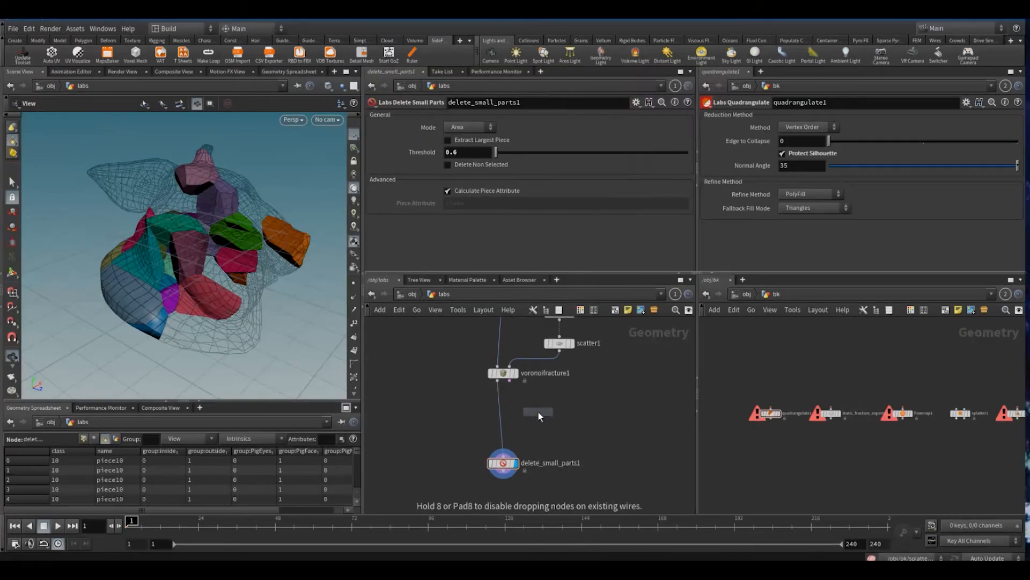
click(500, 405)
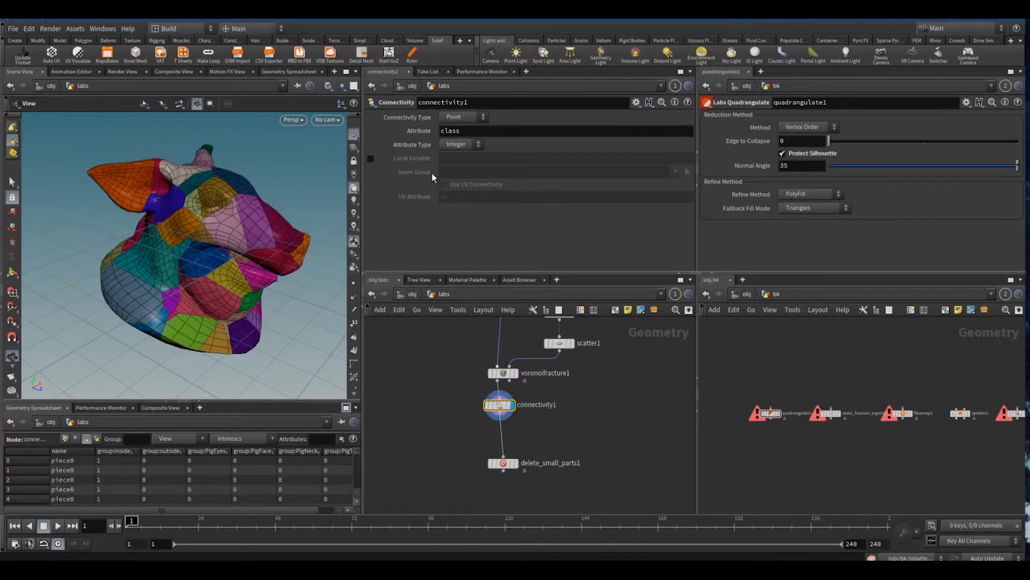
click(459, 119)
click(460, 138)
click(495, 132)
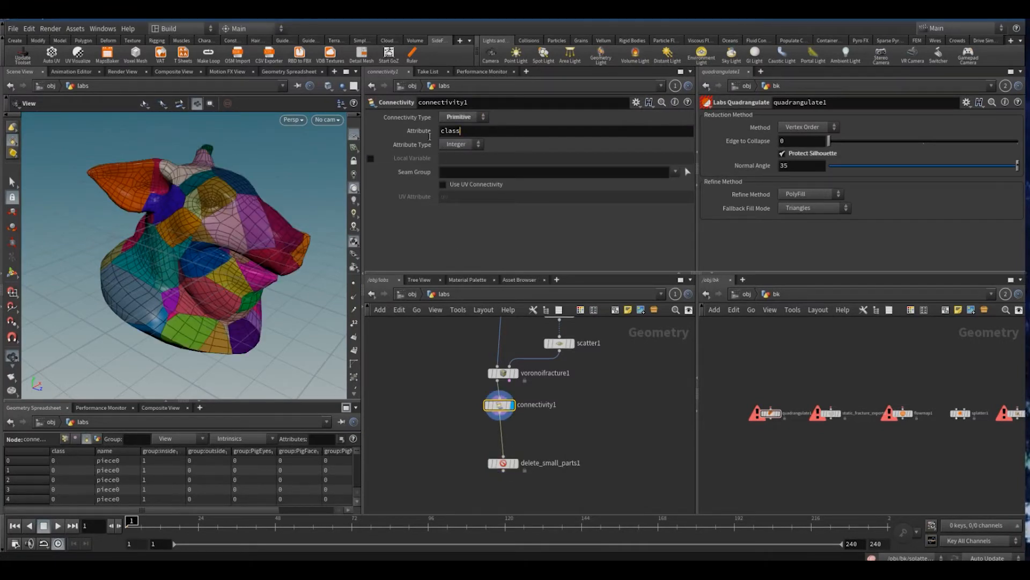
Display the Delete Small Parts result, and try a Threshold of 0.637 before undoing the change.
drag(449, 451, 578, 488)
key(r)
drag(495, 153, 496, 153)
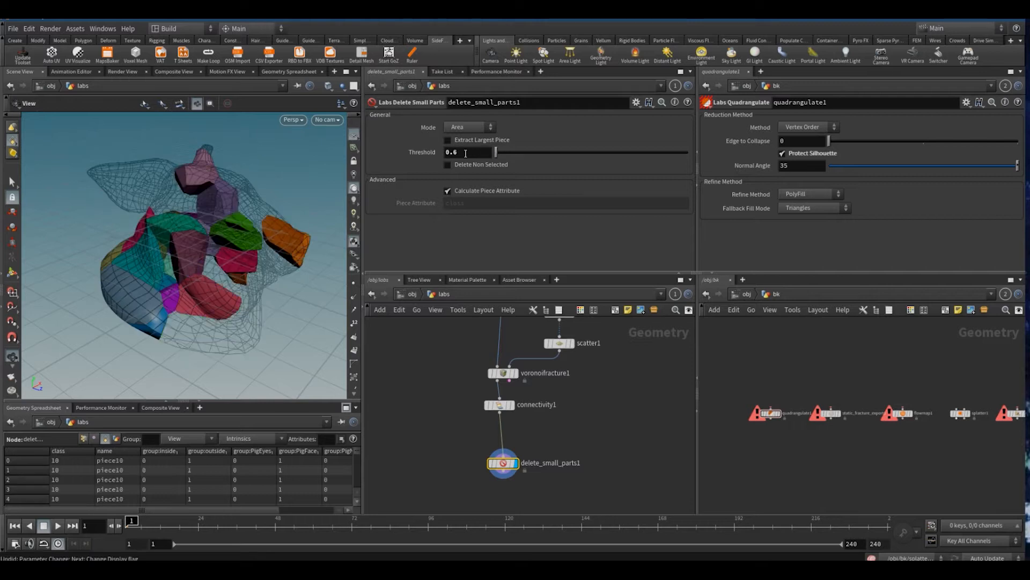
middle_drag(463, 153, 431, 209)
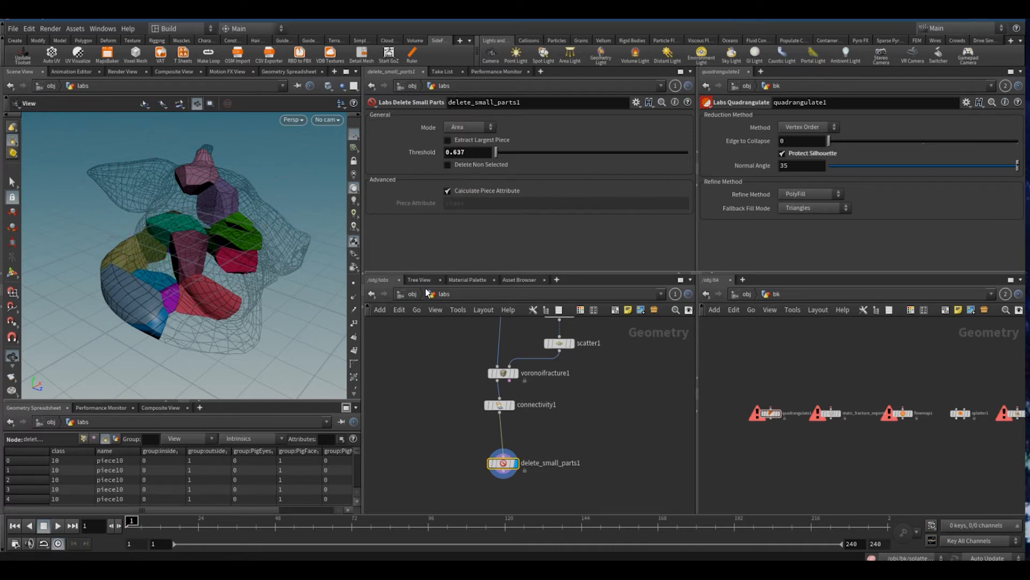
key(ctrl+z)
drag(223, 256, 215, 236)
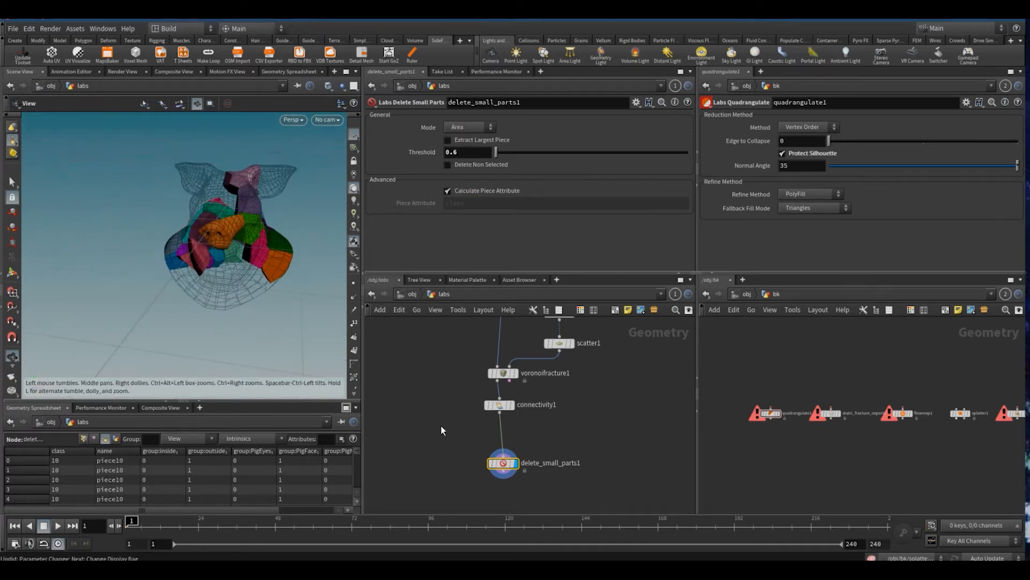
key(h)
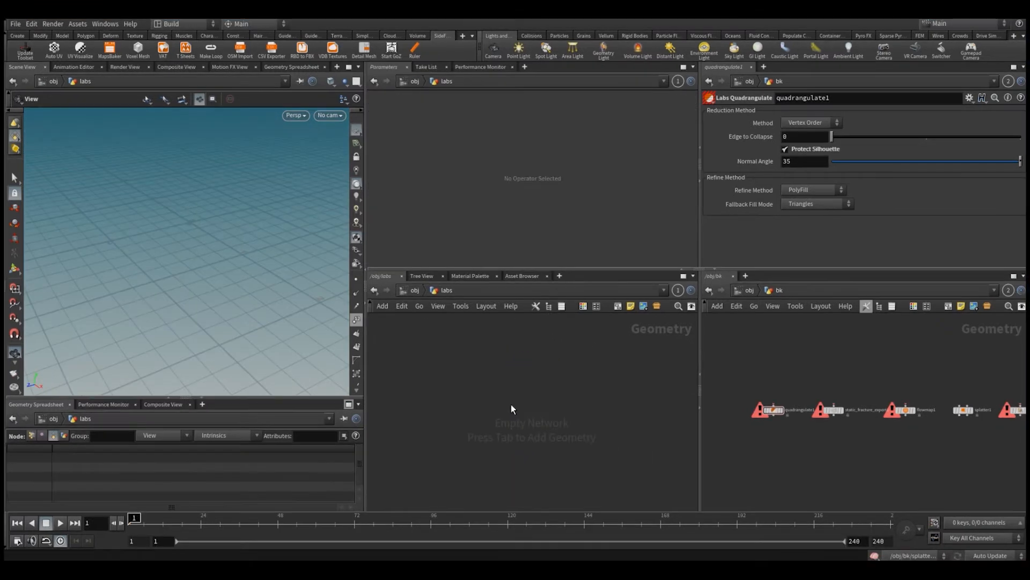
Add a Labs Quadrangulate node from the Labs CleanUp category to the empty network.
key(Tab)
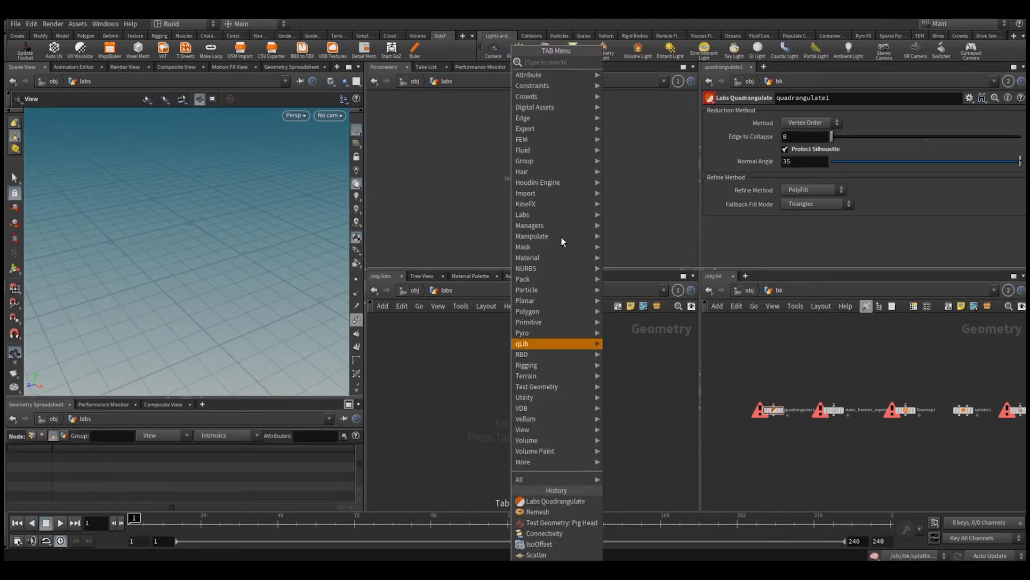
mouse_move(563, 219)
mouse_move(622, 226)
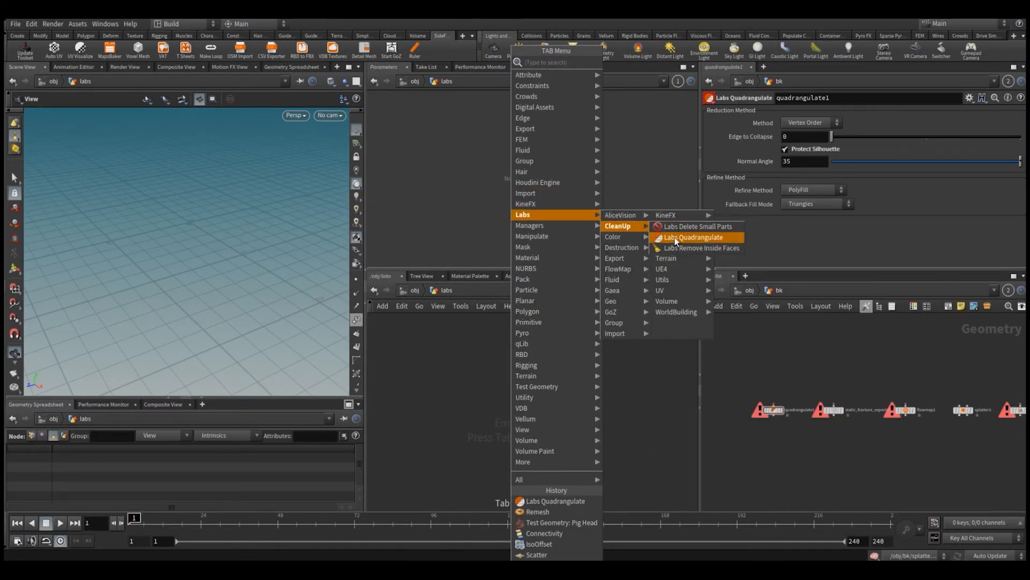
click(675, 237)
click(532, 420)
scroll(523, 450, up, 3)
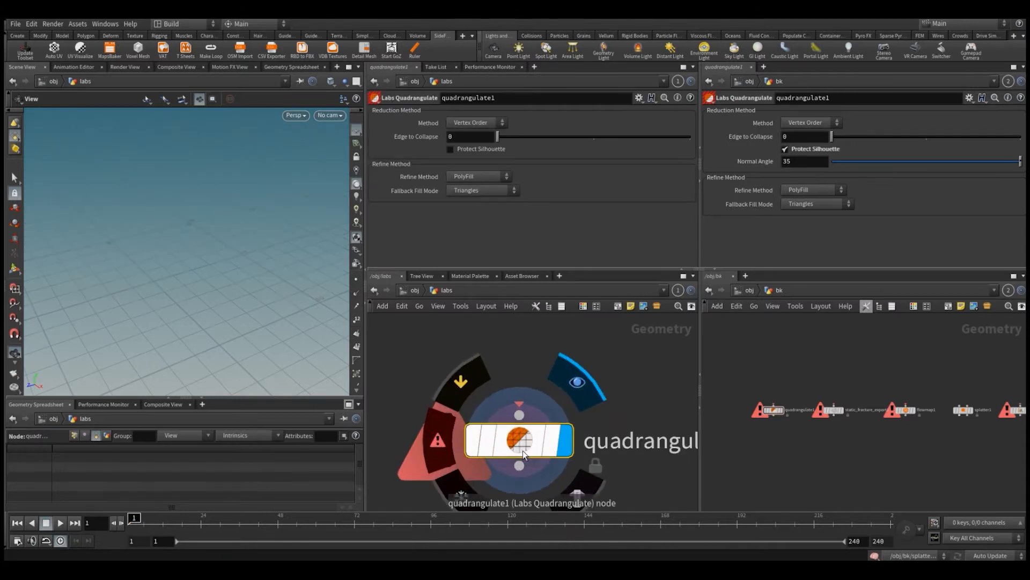
middle_drag(607, 446, 591, 427)
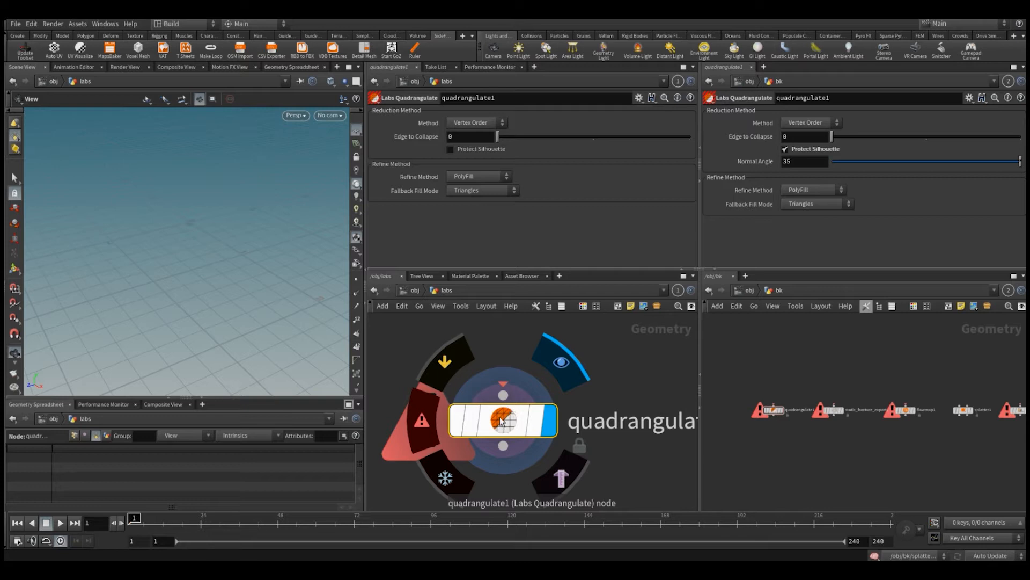
scroll(513, 433, down, 5)
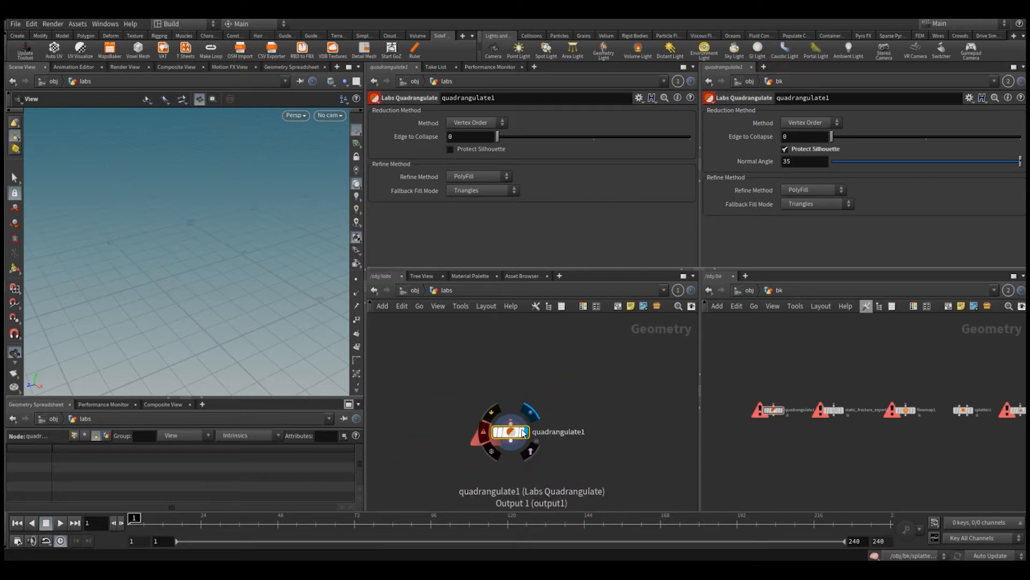
middle_drag(514, 381, 519, 403)
Add a Test Geometry: Pig Head node above the Quadrangulate node.
key(Tab)
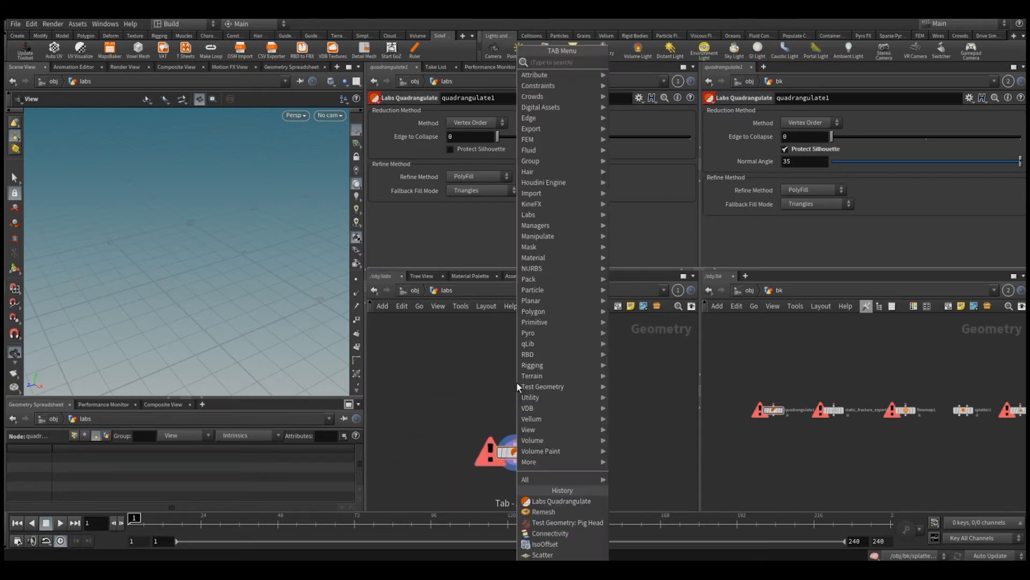
click(546, 527)
click(507, 349)
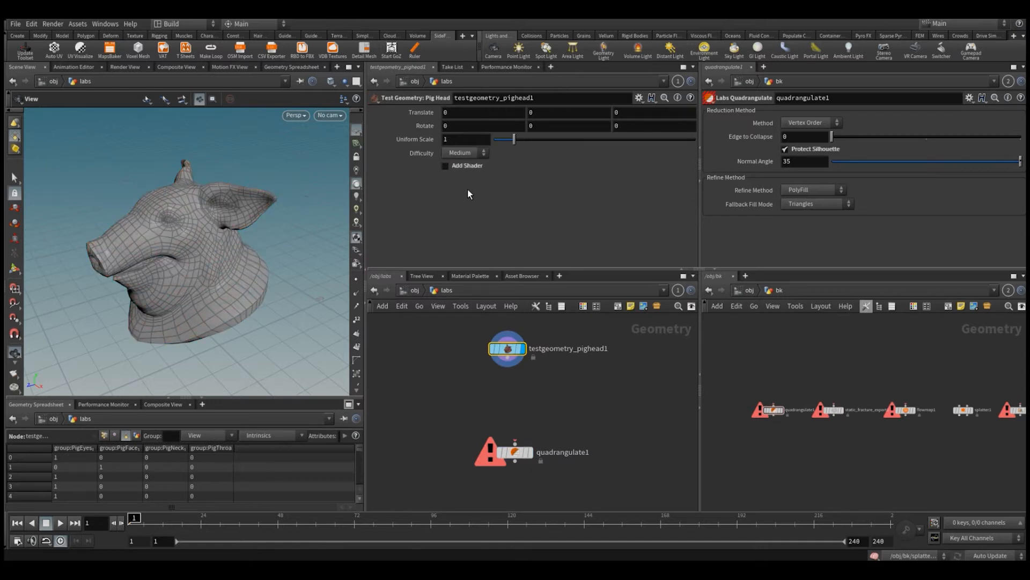
Add a Remesh node below the Test Geometry: Pig Head node and set its Target Size to 0.089.
key(Tab)
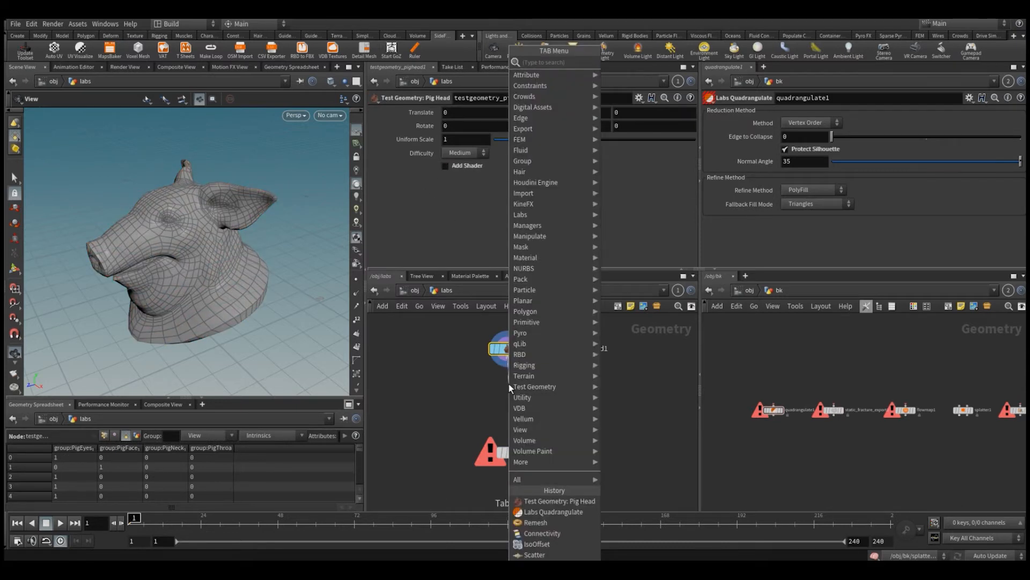
text(re)
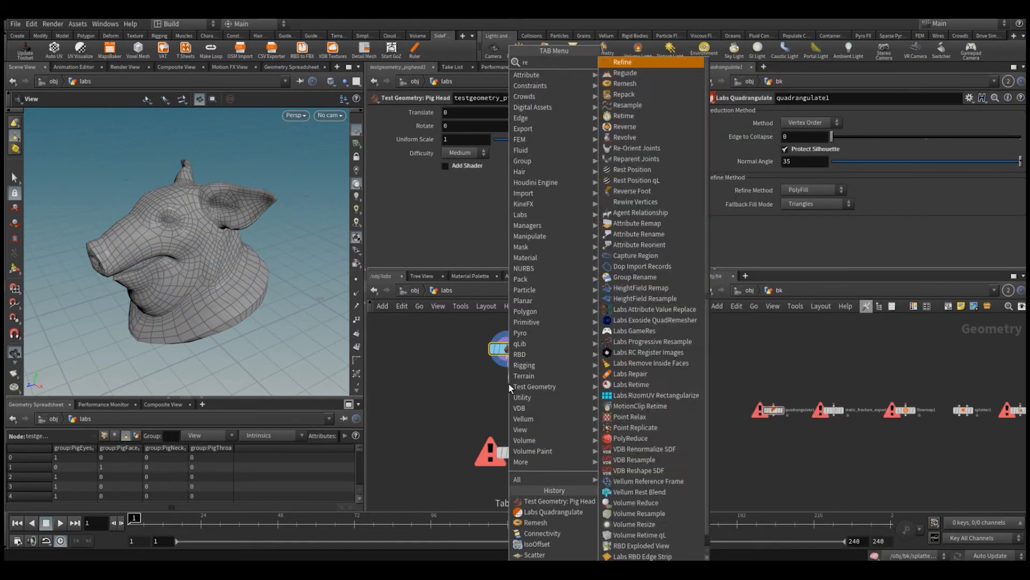
text(m)
key(Return)
click(509, 384)
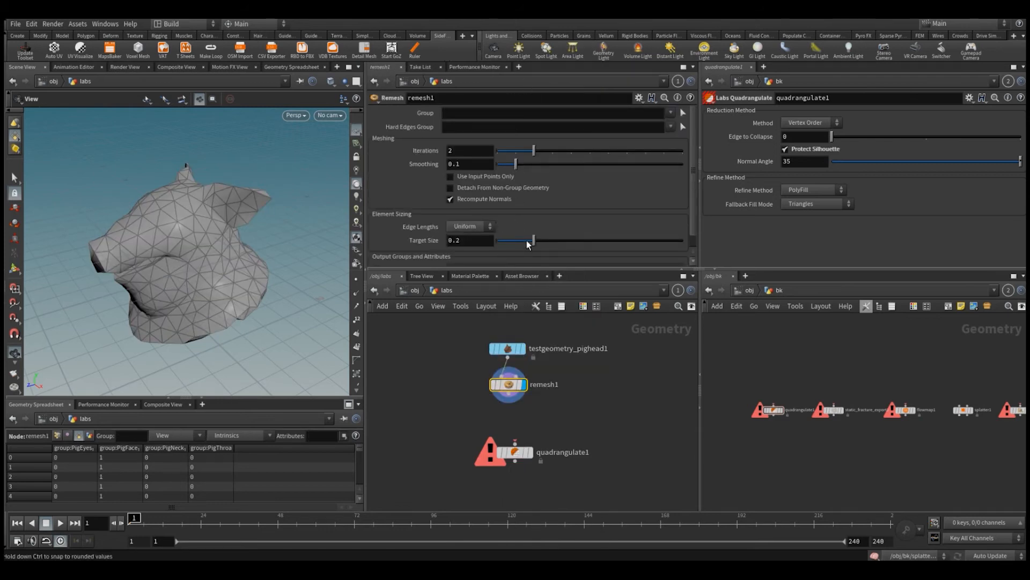
drag(528, 245, 514, 243)
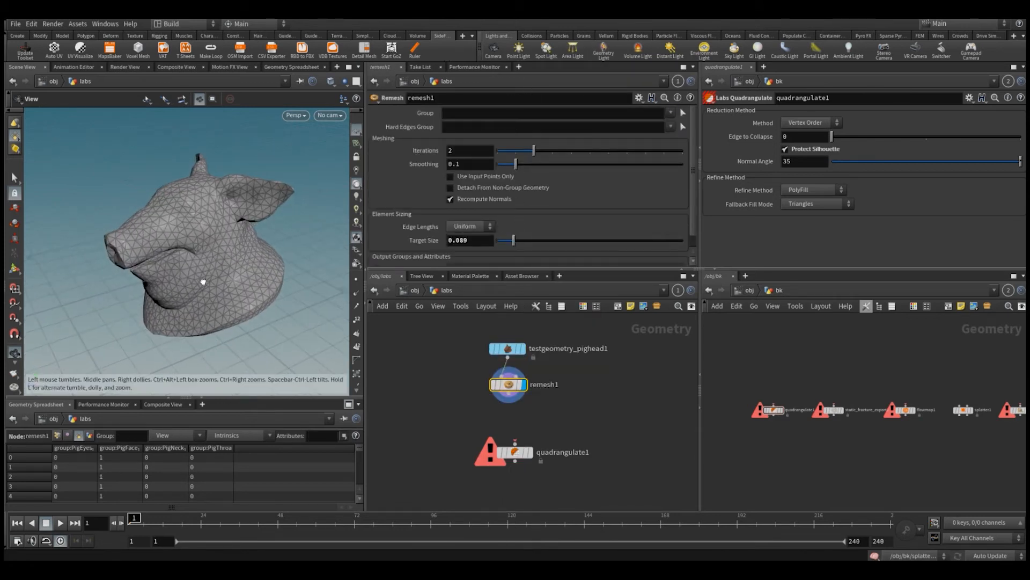
mouse_move(202, 281)
mouse_down()
mouse_move(196, 274)
mouse_move(201, 284)
mouse_move(187, 288)
mouse_up()
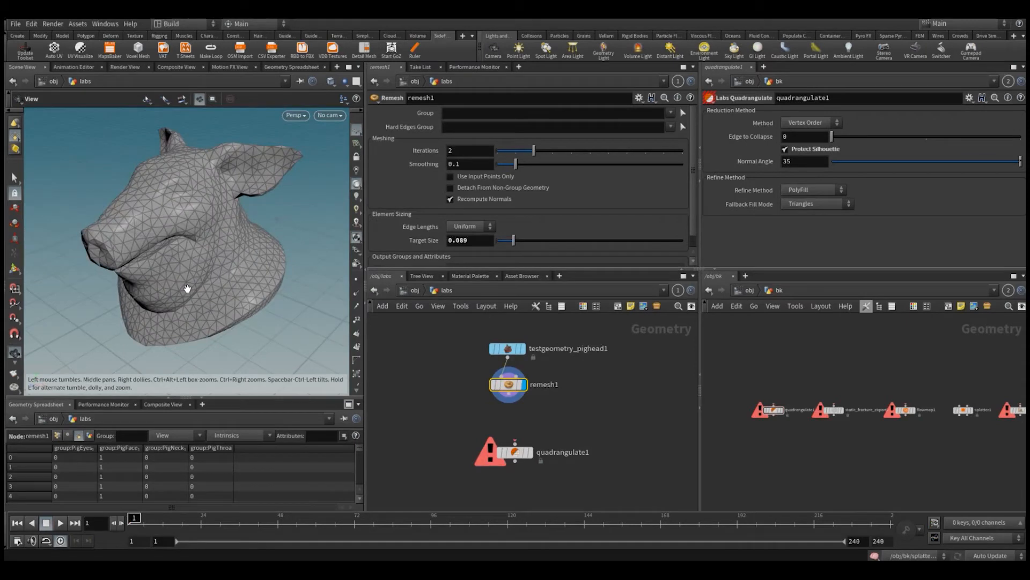
Wire the Remesh output into the Labs Quadrangulate node and display the Quadrangulate result.
click(508, 394)
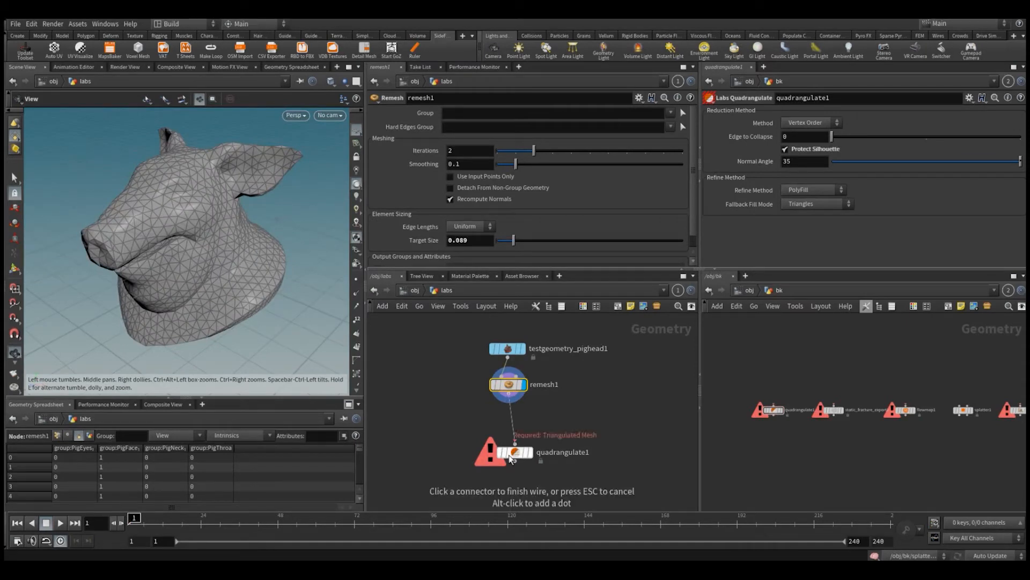
click(515, 443)
drag(445, 423, 514, 437)
key(r)
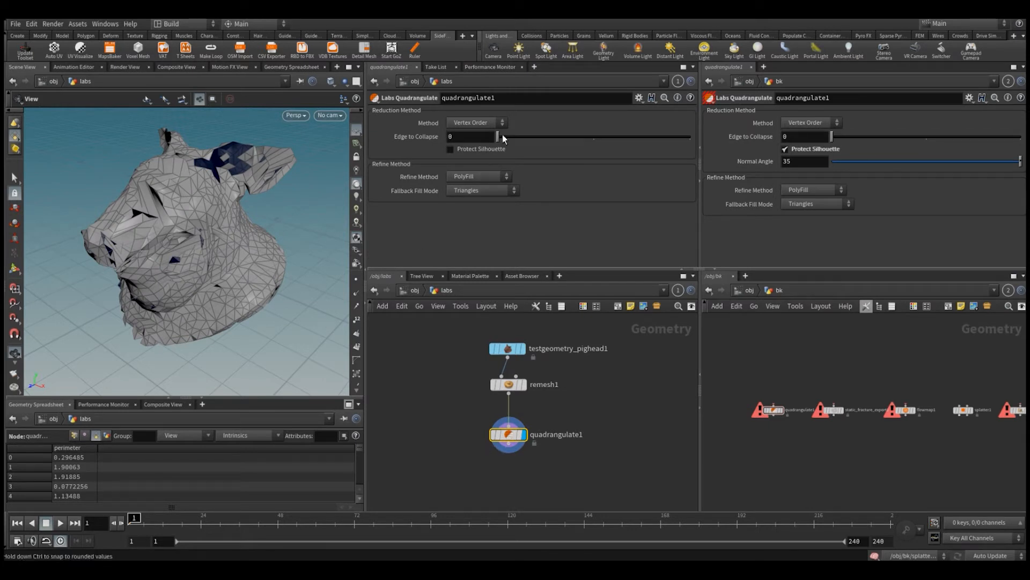
Set the Quadrangulate node's Edge to Collapse to 0 and its Fallback Fill Mode to Quadrilaterals.
drag(652, 143, 491, 143)
click(469, 192)
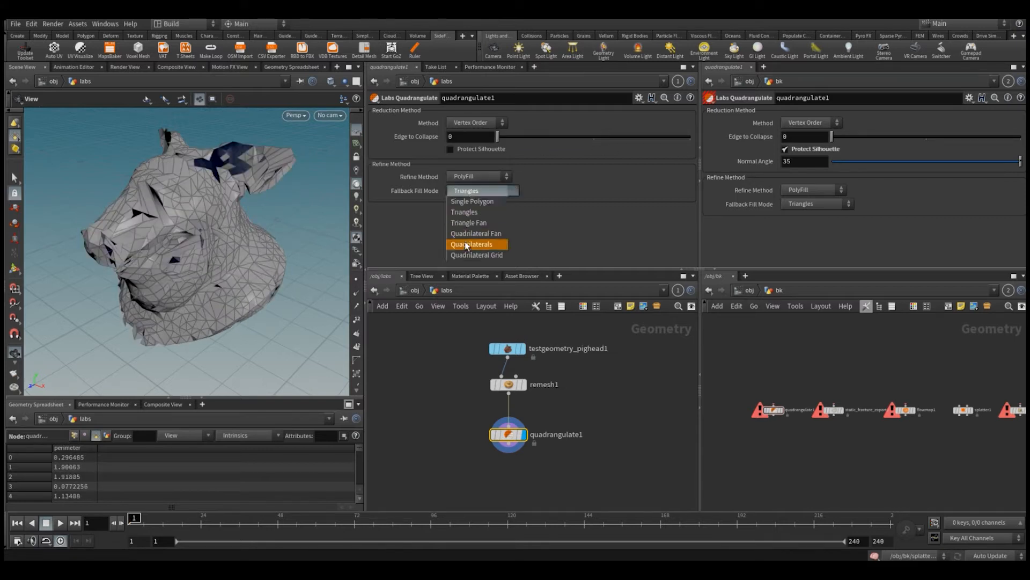
click(468, 244)
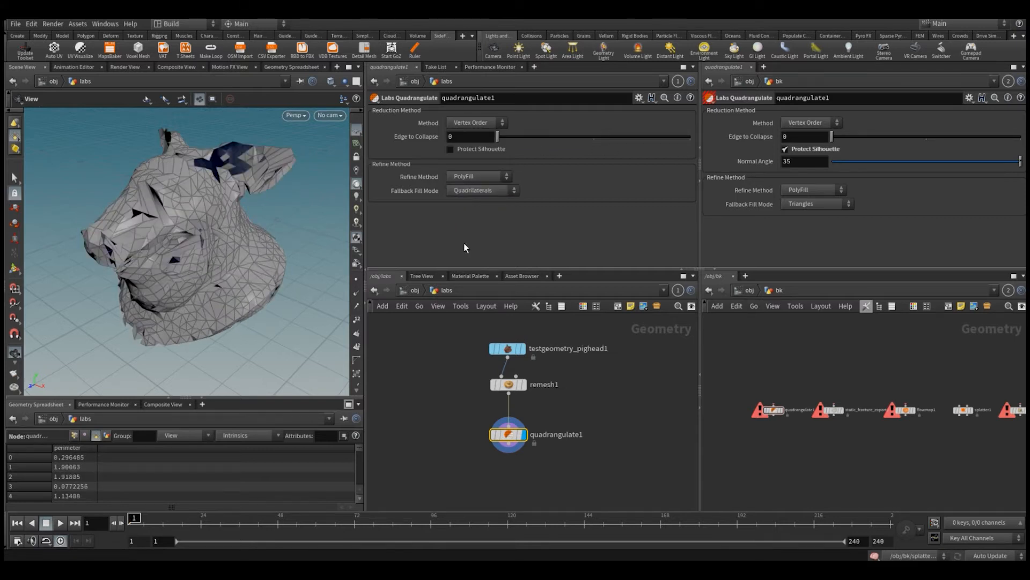
Try the Iterative Divide refine method on the Quadrangulate node, inspect the mesh, and switch back to PolyFill.
click(476, 177)
click(470, 192)
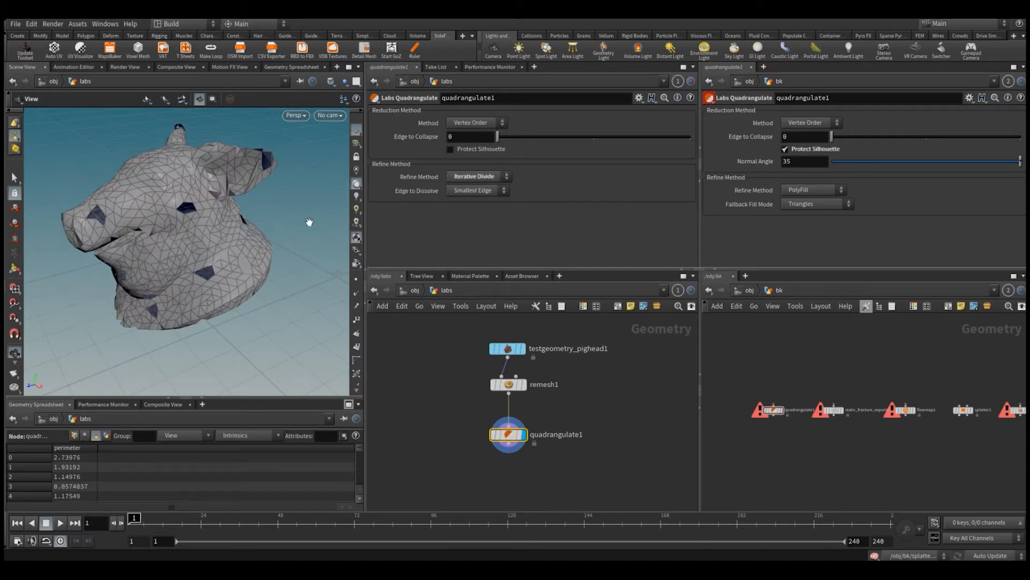
drag(189, 245, 261, 227)
click(476, 176)
click(467, 176)
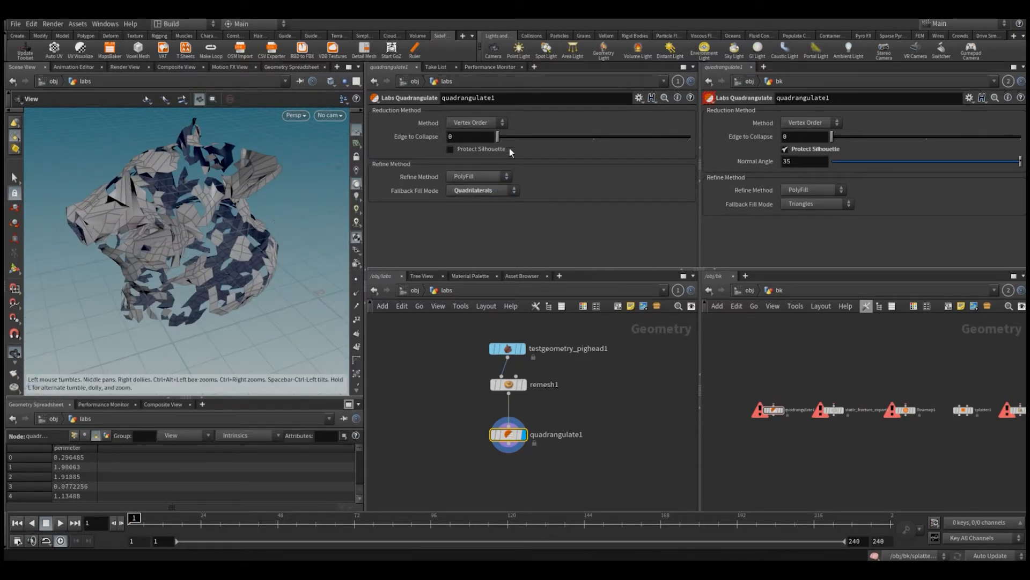
drag(117, 228, 163, 279)
key(g)
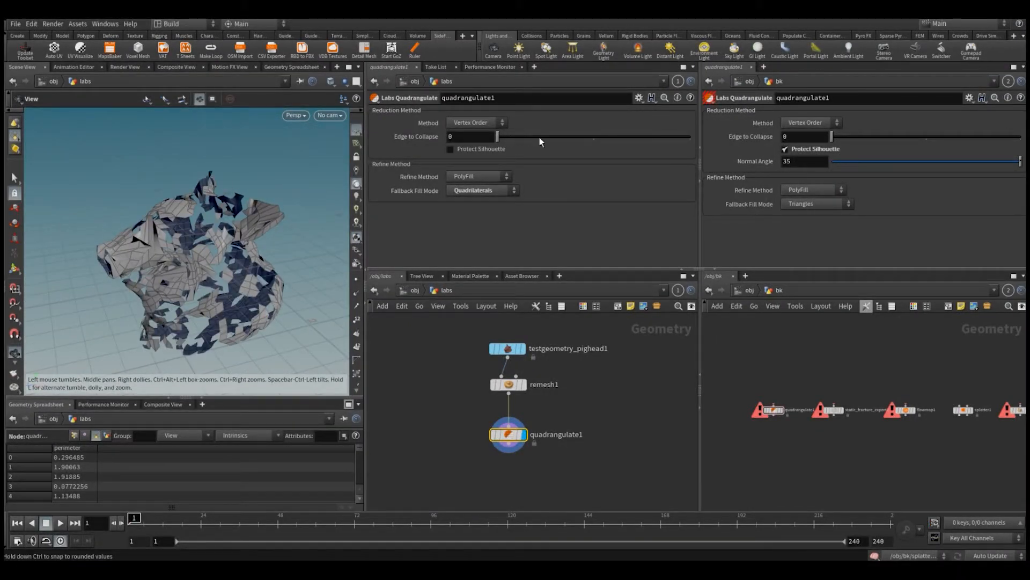
Enable Protect Silhouette on the Quadrangulate node and set its Normal Angle to 10.
click(479, 150)
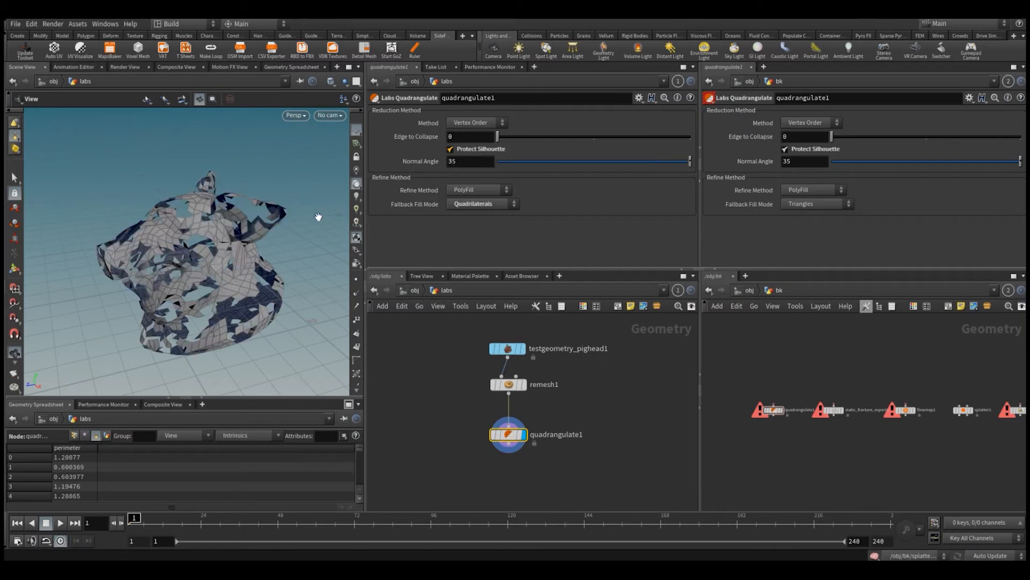
drag(177, 254, 218, 259)
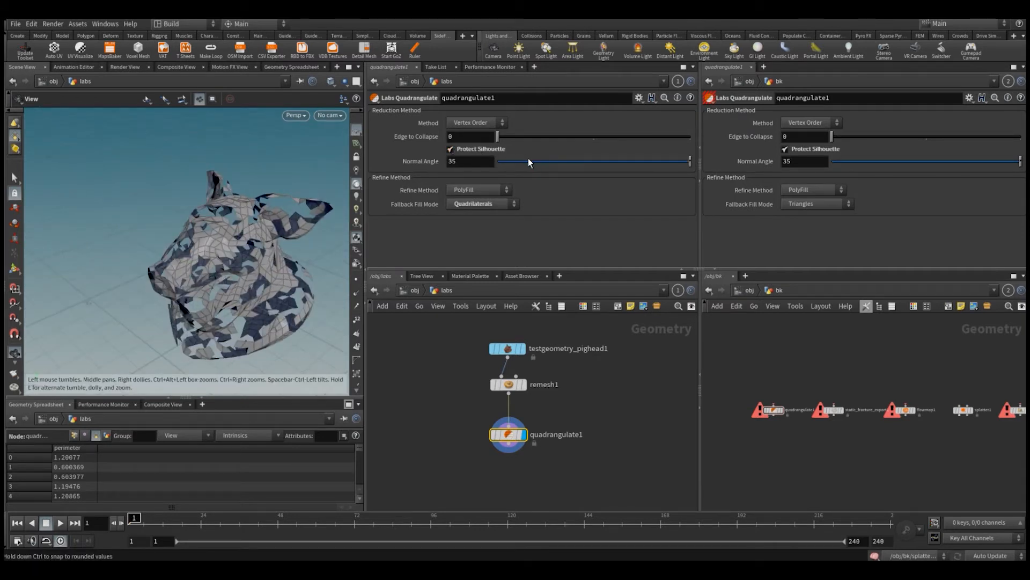
drag(528, 161, 510, 164)
drag(605, 164, 714, 183)
Template the pig head geometry to compare it with the quadrangulated mesh, and reselect the Quadrangulate node.
click(518, 349)
drag(236, 267, 265, 261)
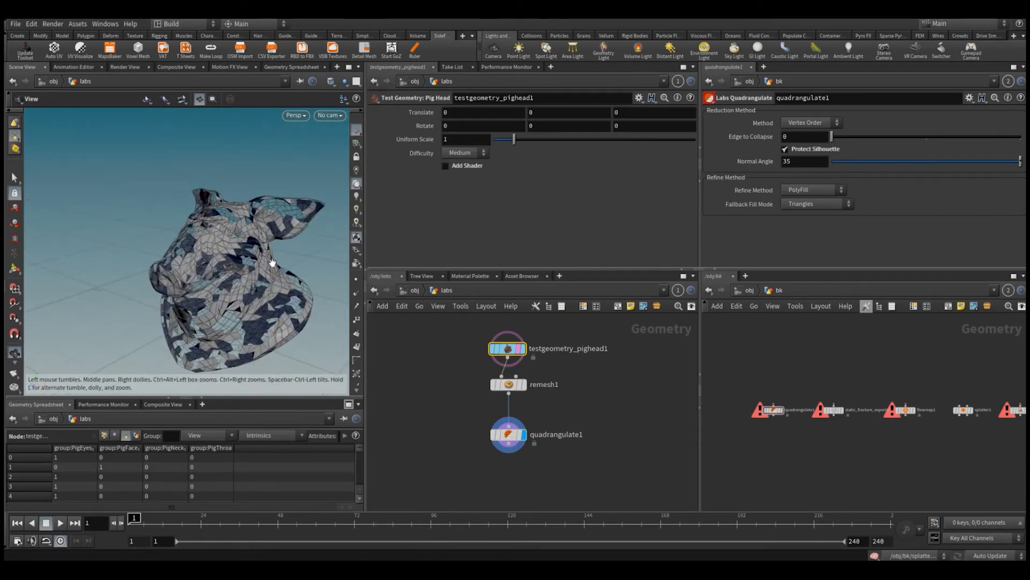
click(507, 434)
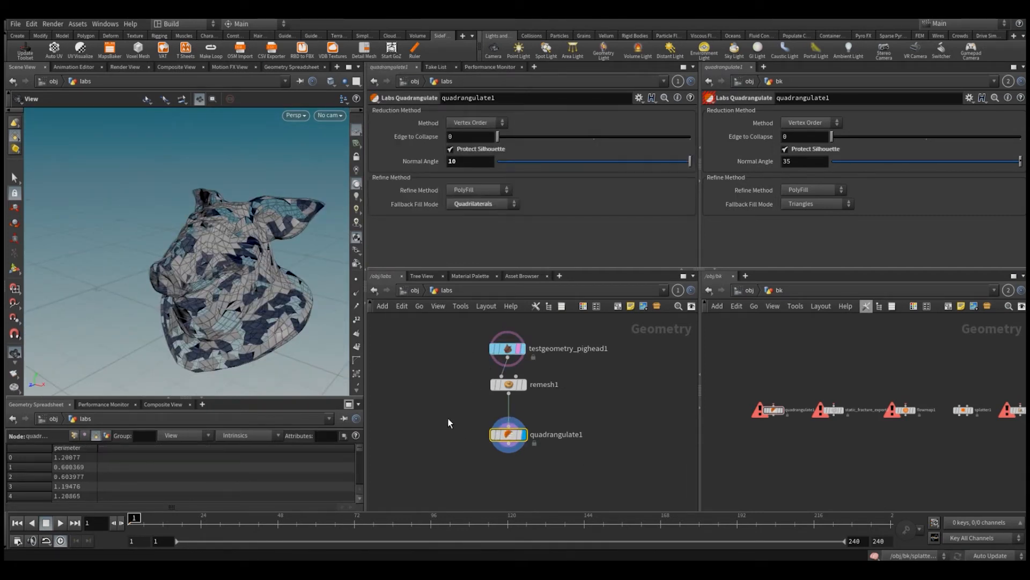
click(428, 432)
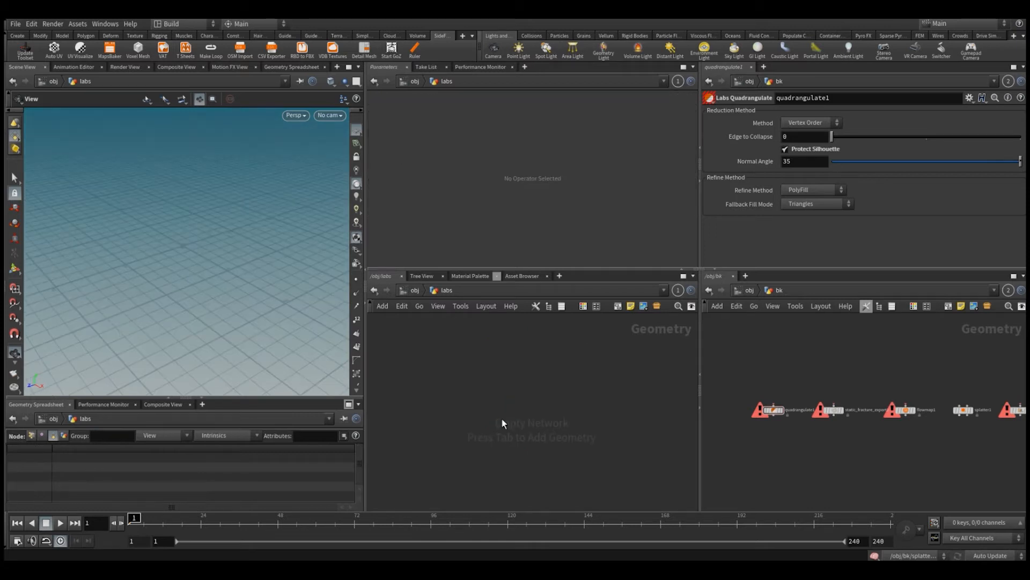
Add a Labs Remove Inside Faces node from the Labs category to the empty network.
key(Tab)
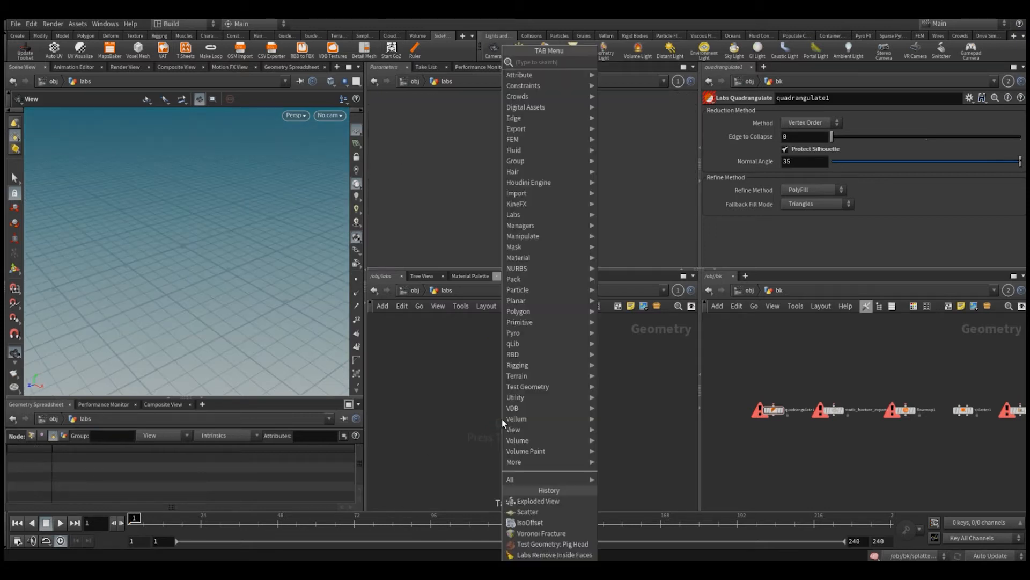
mouse_move(549, 217)
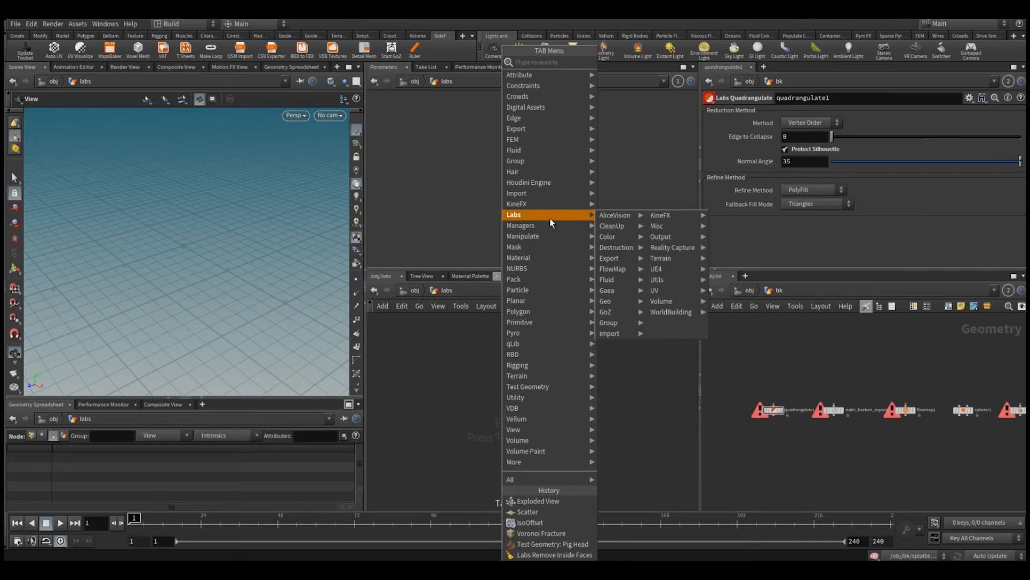
mouse_move(618, 225)
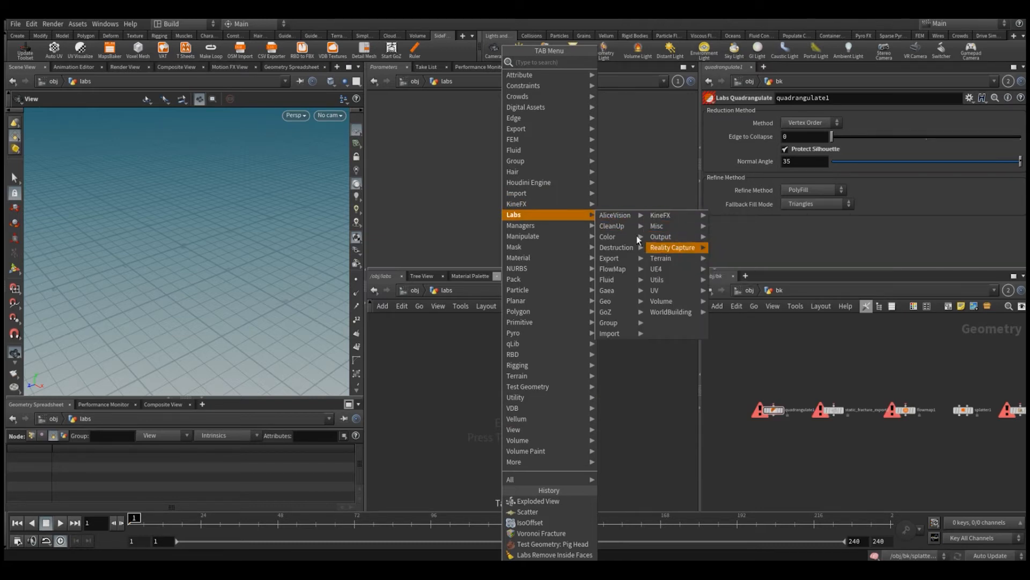
click(675, 248)
click(536, 444)
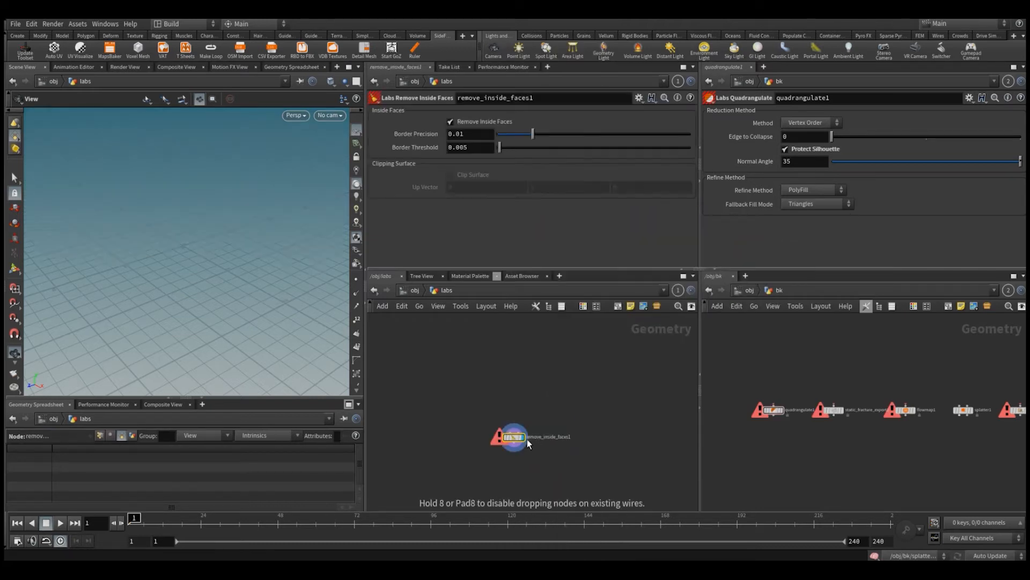
scroll(496, 390, down, 1)
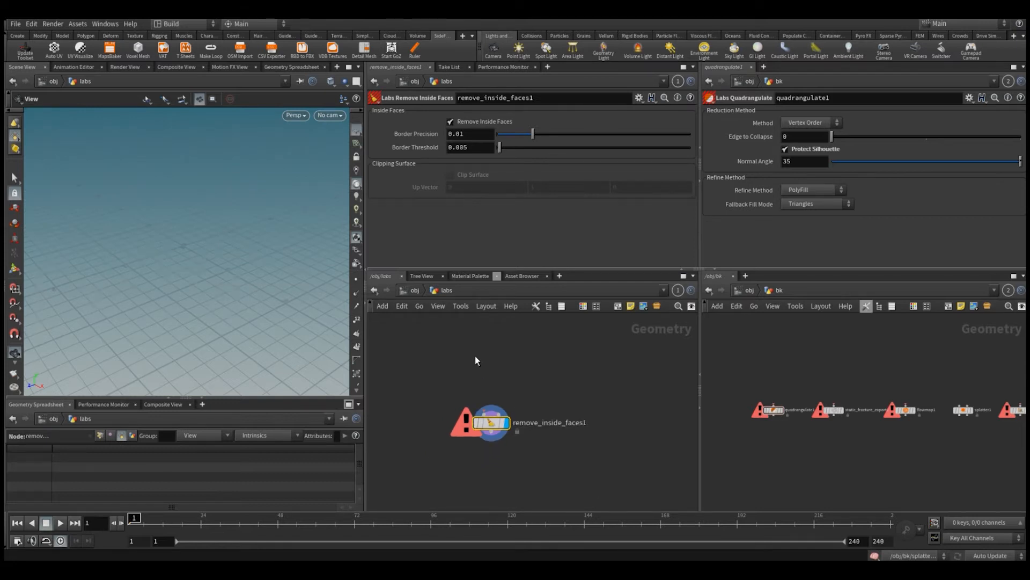
middle_drag(482, 391, 501, 396)
double_click(553, 433)
click(561, 429)
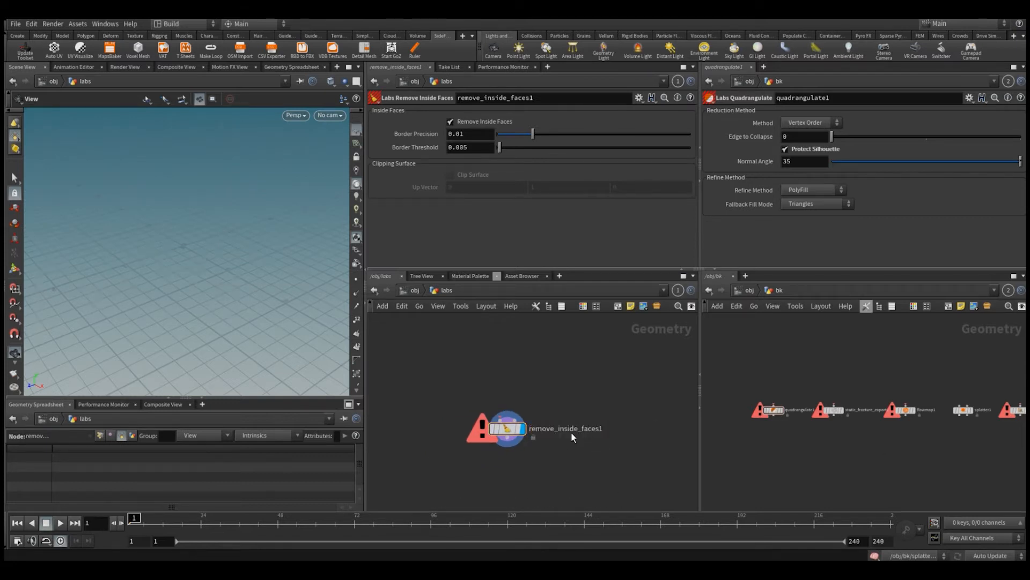
key(Return)
Add a Test Geometry: Pig Head node above the Remove Inside Faces node and display it.
key(Tab)
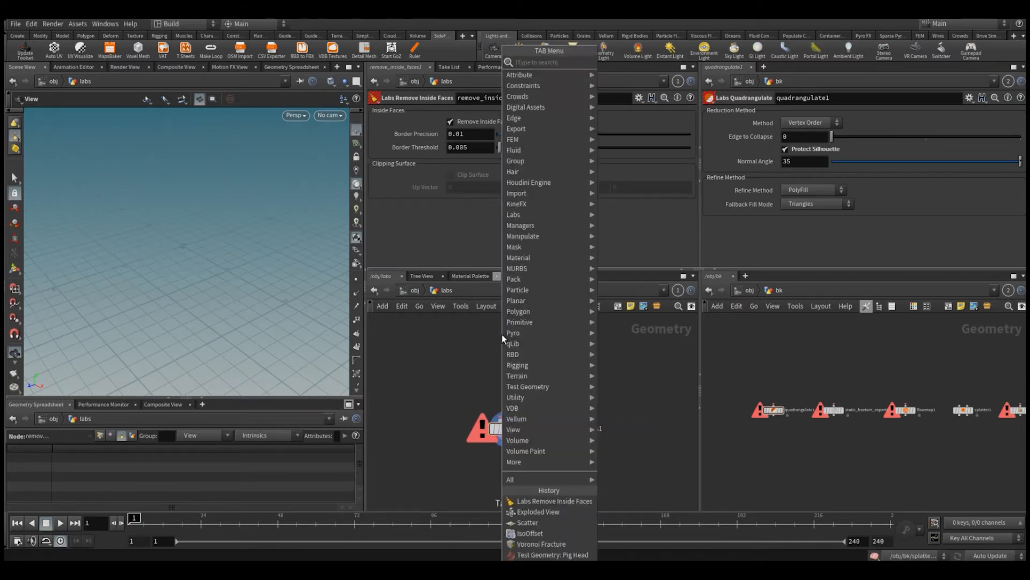
click(543, 555)
click(500, 338)
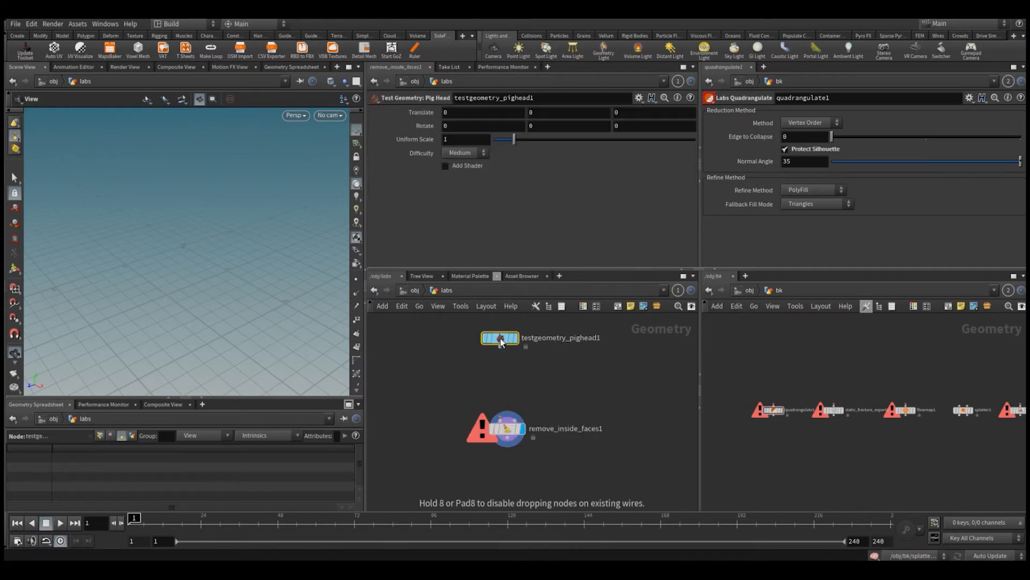
click(446, 165)
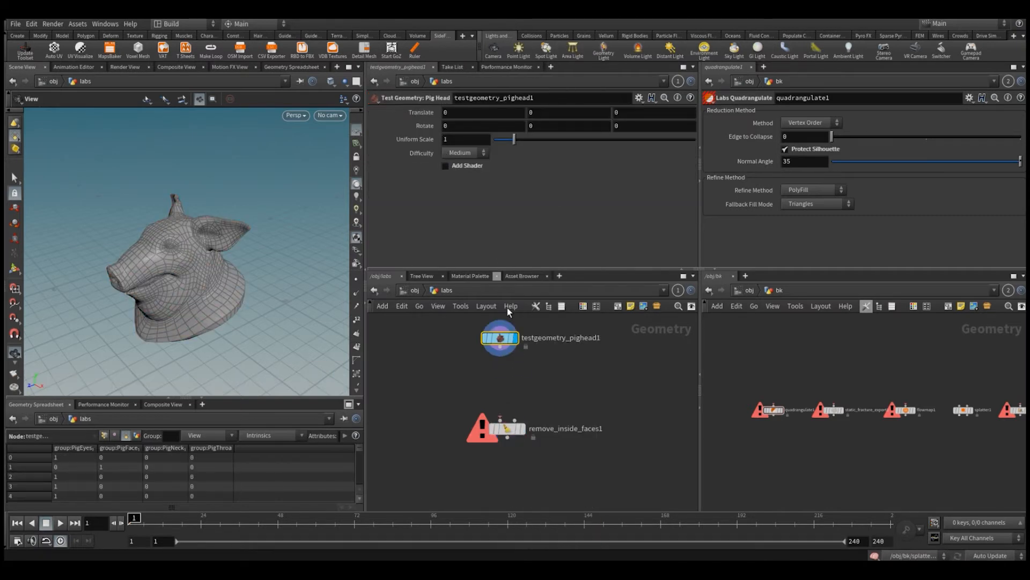
Add a Voronoi Fracture node fed by the pig head, and space it out above the Remove Inside Faces node.
click(499, 353)
key(Tab)
text(vor)
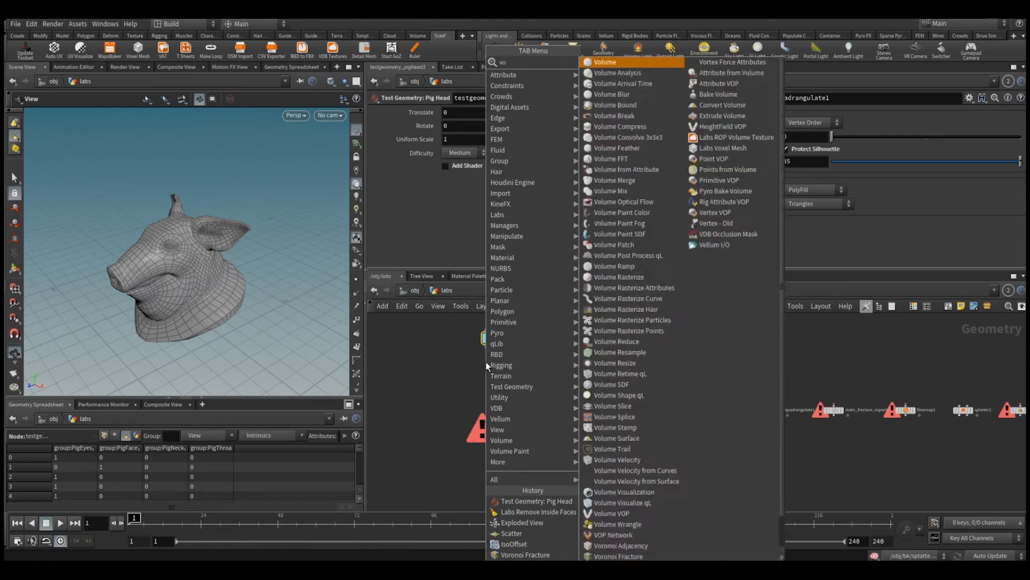
key(Down)
key(Return)
key(Return)
drag(516, 429, 527, 482)
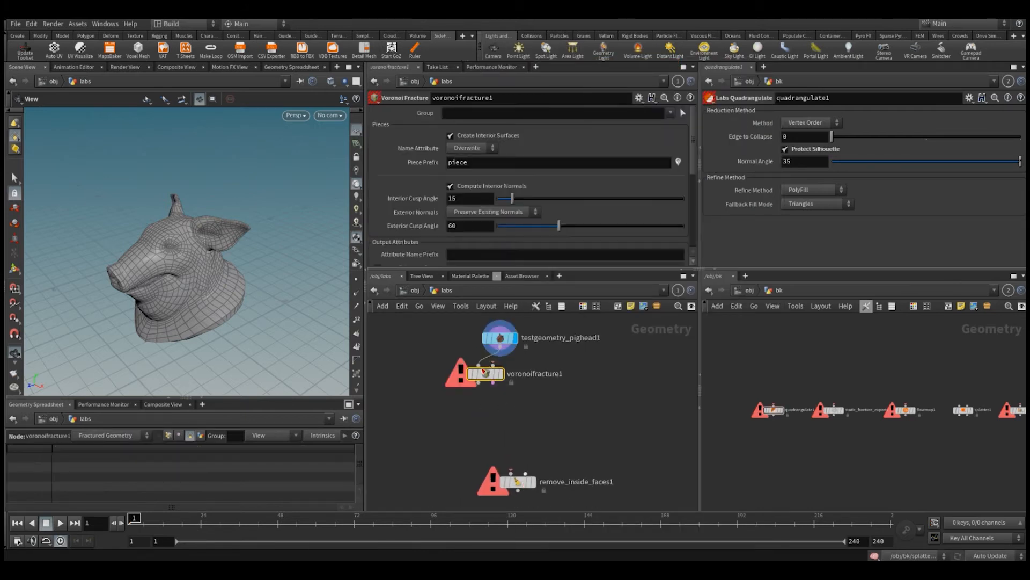
drag(485, 375, 471, 416)
click(486, 416)
Branch a Scatter node off the pig head and set its Force Total Count to 50.
click(499, 347)
key(Tab)
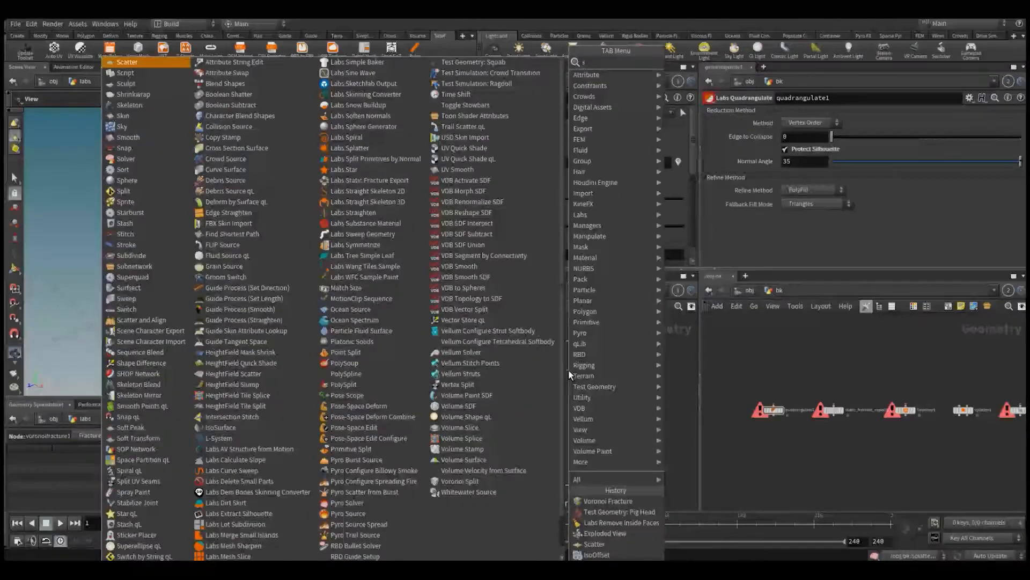
text(scat)
key(Return)
key(Return)
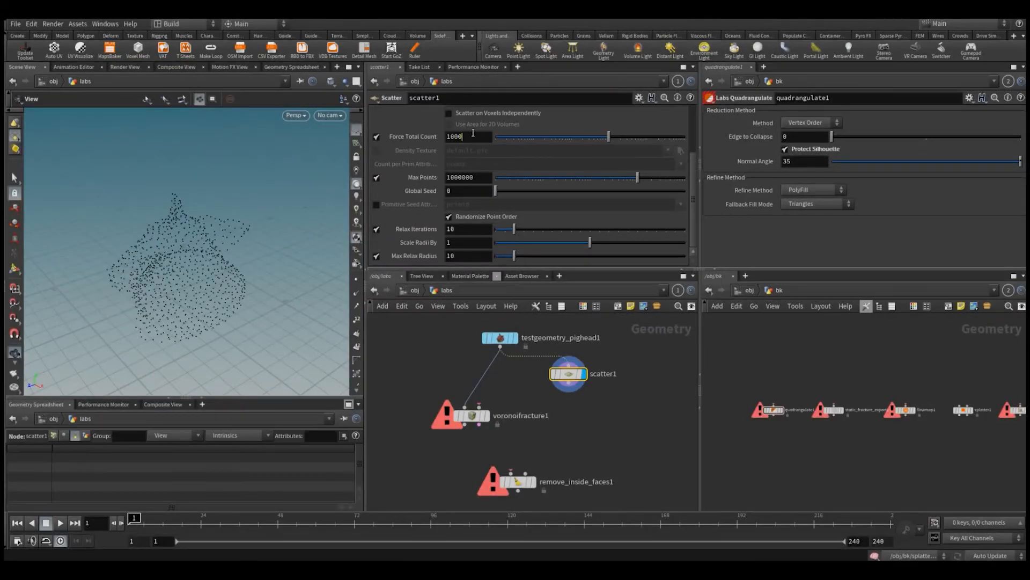
double_click(471, 136)
text(50)
key(Return)
Insert an IsoOffset node between the pig head and Scatter nodes, and raise its Uniform Sampling Divs.
drag(569, 373, 567, 401)
key(Tab)
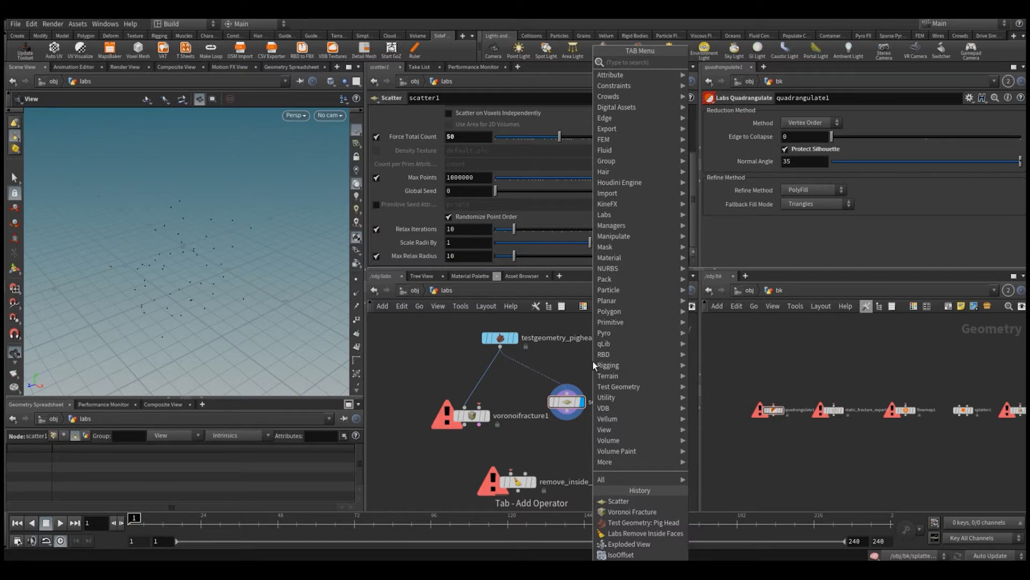
text(iso)
key(Return)
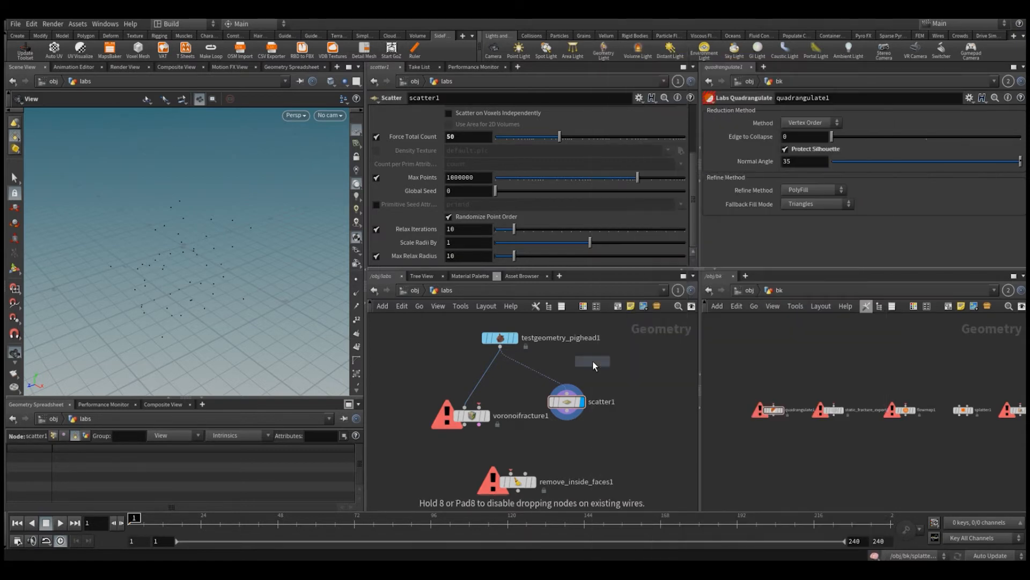
click(537, 374)
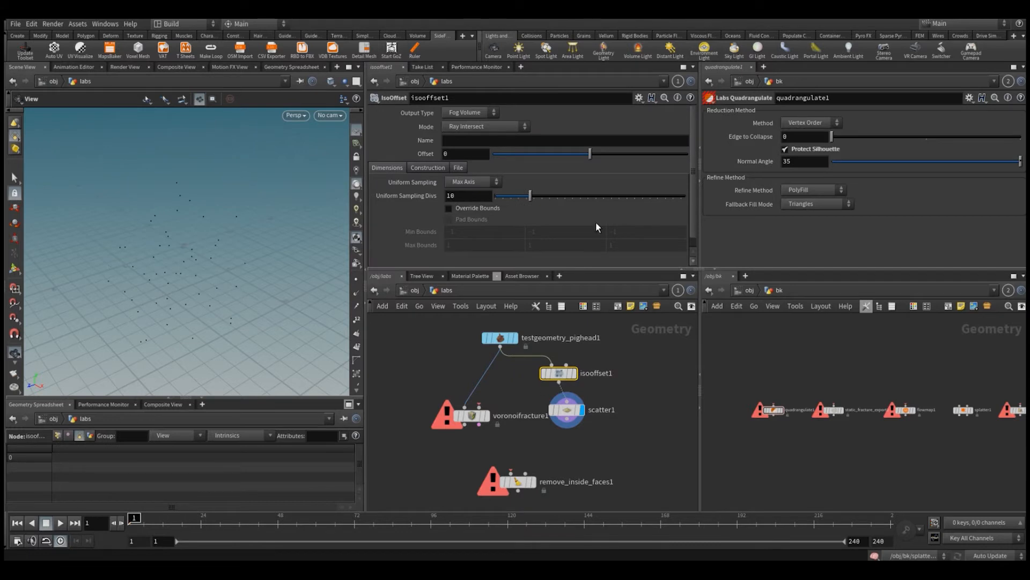
drag(637, 196, 684, 195)
Wire the Scatter output into the Voronoi Fracture's second input and display the fractured pig head.
drag(472, 416, 567, 419)
click(470, 430)
click(486, 430)
drag(188, 268, 212, 285)
right_drag(211, 285, 246, 246)
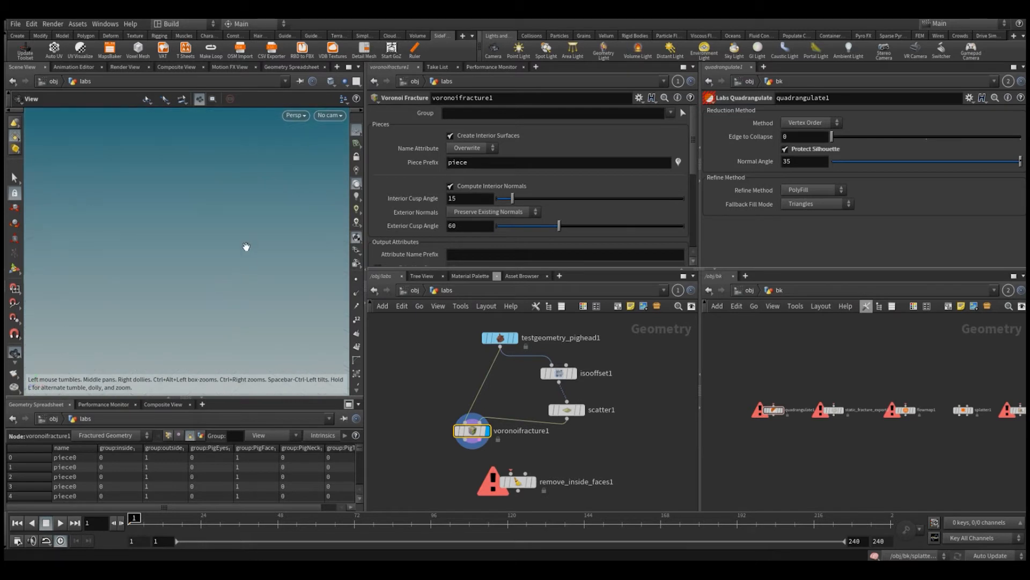
key(space+g)
drag(194, 271, 256, 246)
Wire the Voronoi Fracture output into the Remove Inside Faces node, reposition that node below it and display its result.
click(471, 443)
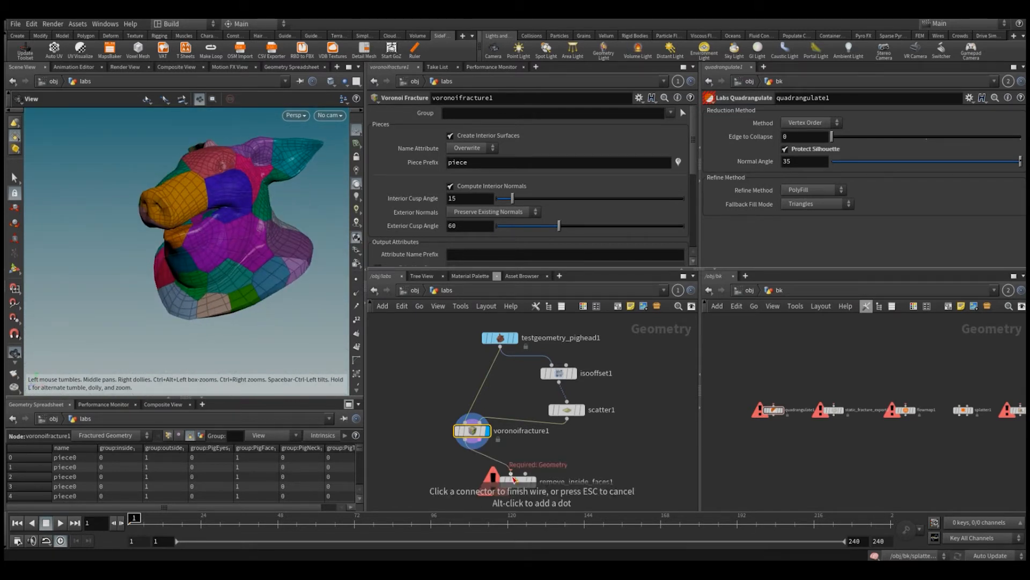
click(511, 475)
middle_drag(469, 478, 471, 417)
drag(517, 420, 486, 445)
click(505, 445)
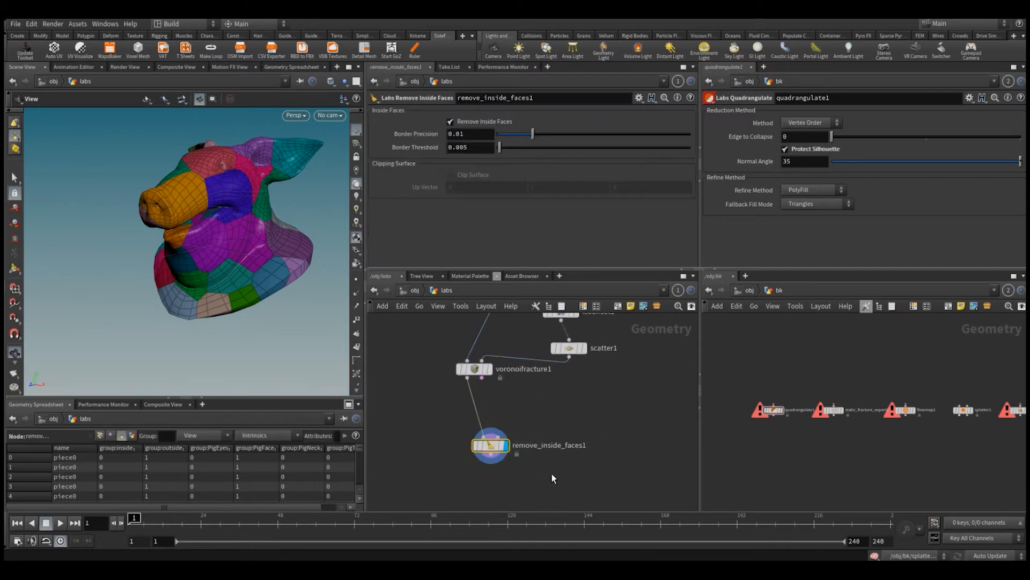
Add an Exploded View node fed by the Remove Inside Faces output and display the separated pieces.
middle_drag(530, 488, 543, 462)
click(503, 428)
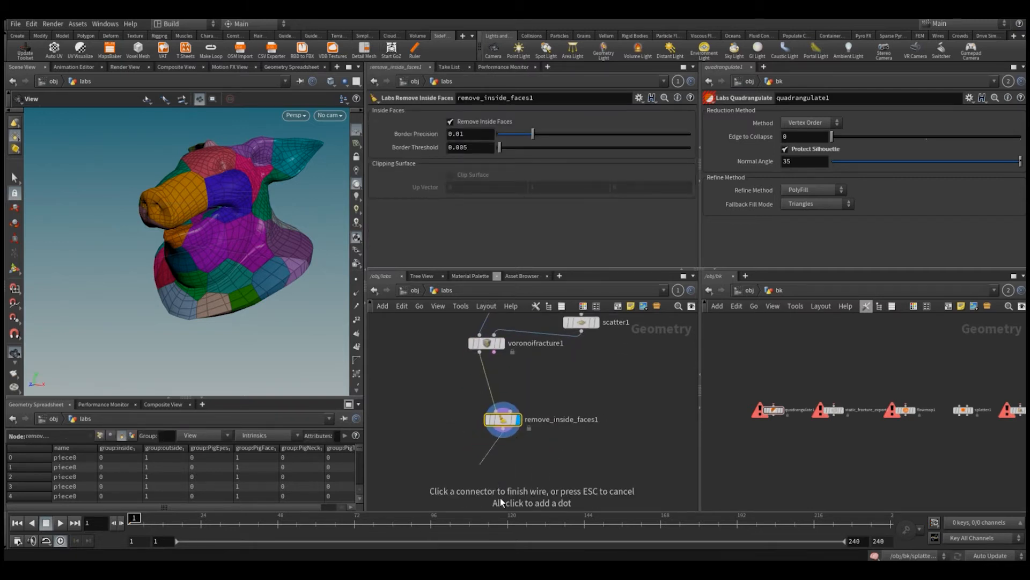
click(493, 477)
text(e)
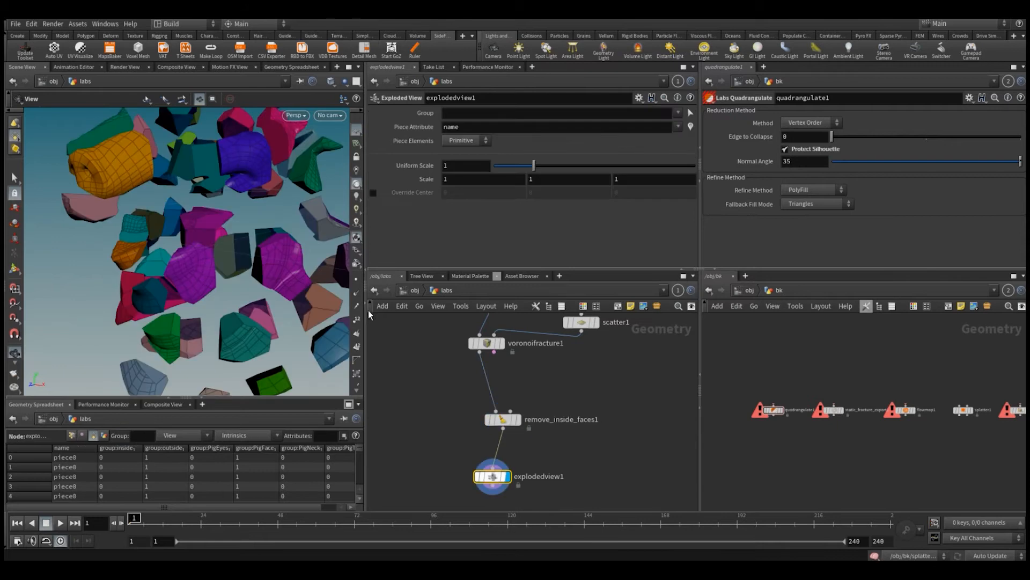
middle_drag(434, 322, 433, 346)
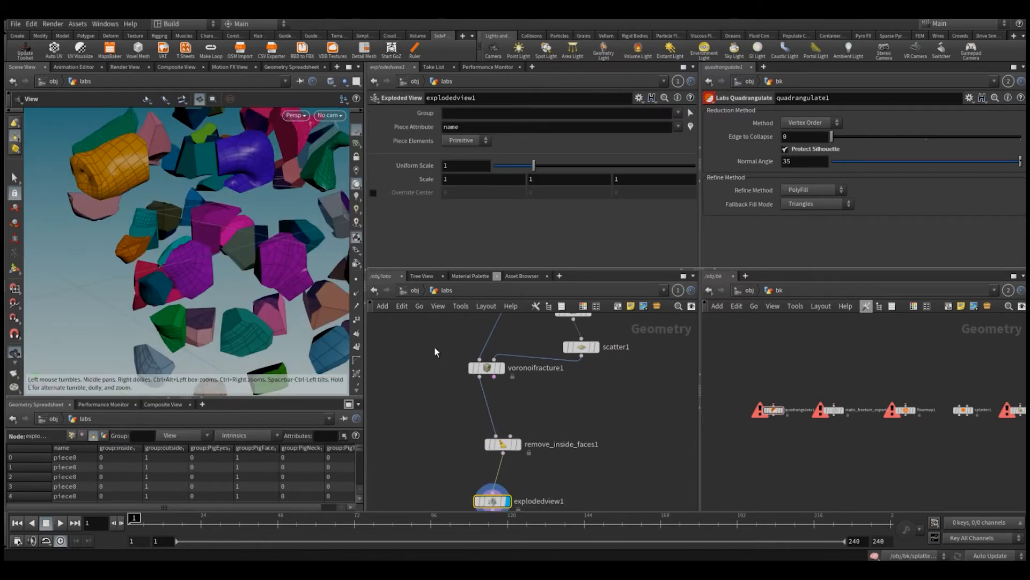
Turn off the piece-name colour visualisation from the Voronoi Fracture's Piece Prefix, and inspect the exploded pieces.
drag(434, 346, 474, 381)
click(678, 164)
drag(423, 471, 551, 510)
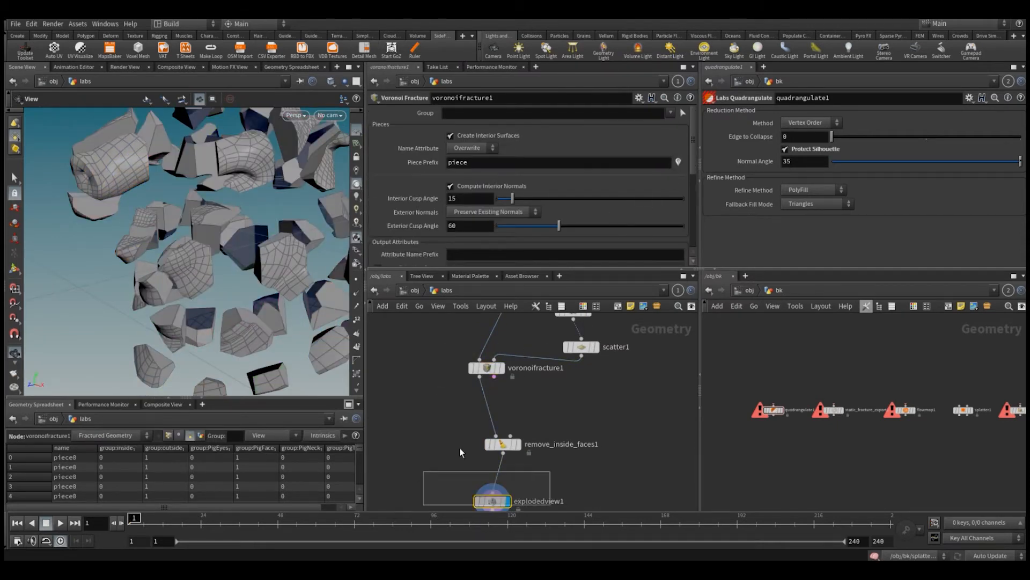
scroll(250, 248, up, 1)
drag(261, 243, 242, 265)
mouse_move(177, 218)
mouse_down()
mouse_move(172, 182)
mouse_move(124, 184)
mouse_move(178, 218)
mouse_up()
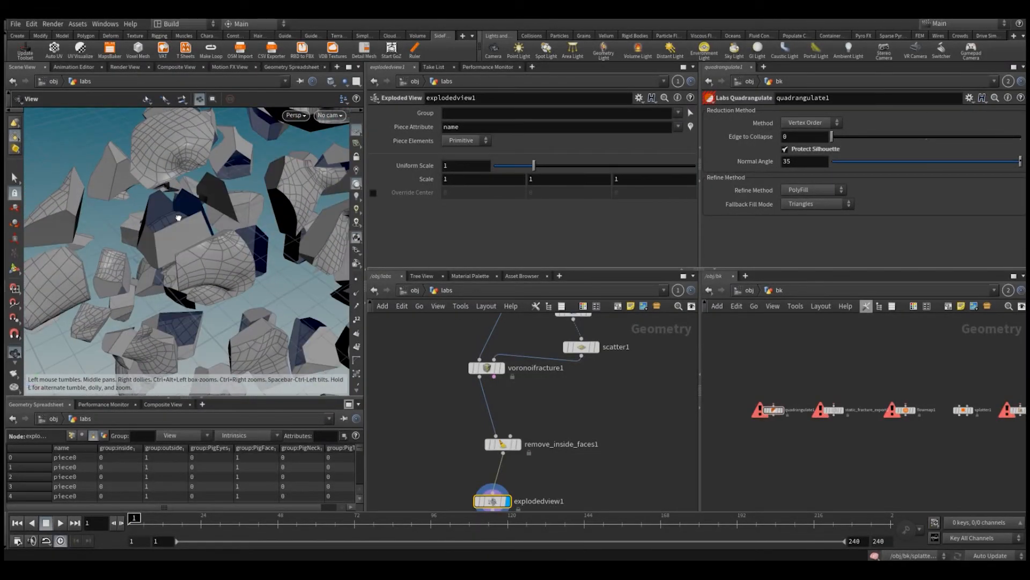
Tune the Remove Inside Faces node to a Border Precision of 0.0177 and a Border Threshold of 0.043.
click(503, 444)
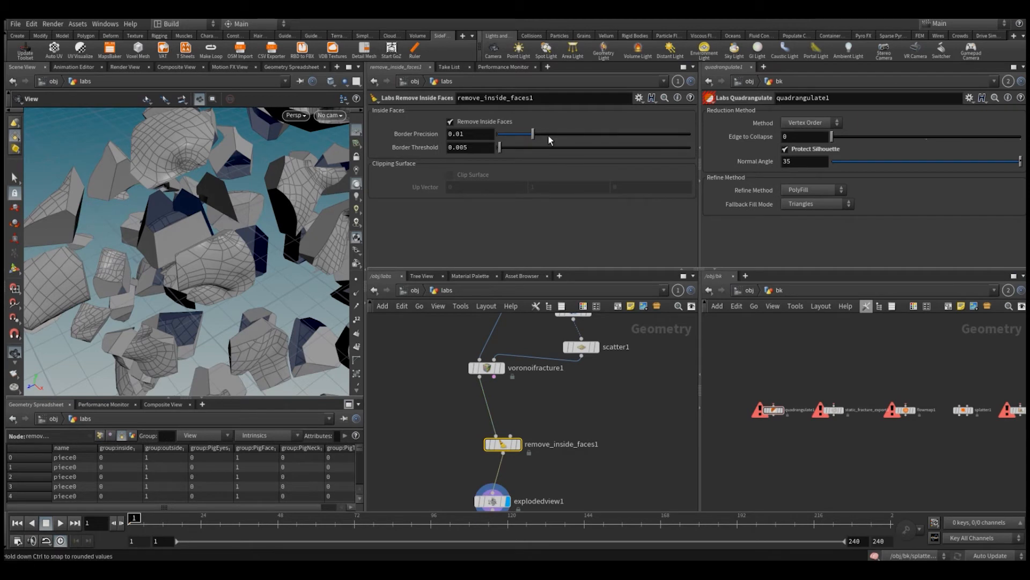
drag(551, 135, 599, 138)
drag(304, 192, 132, 229)
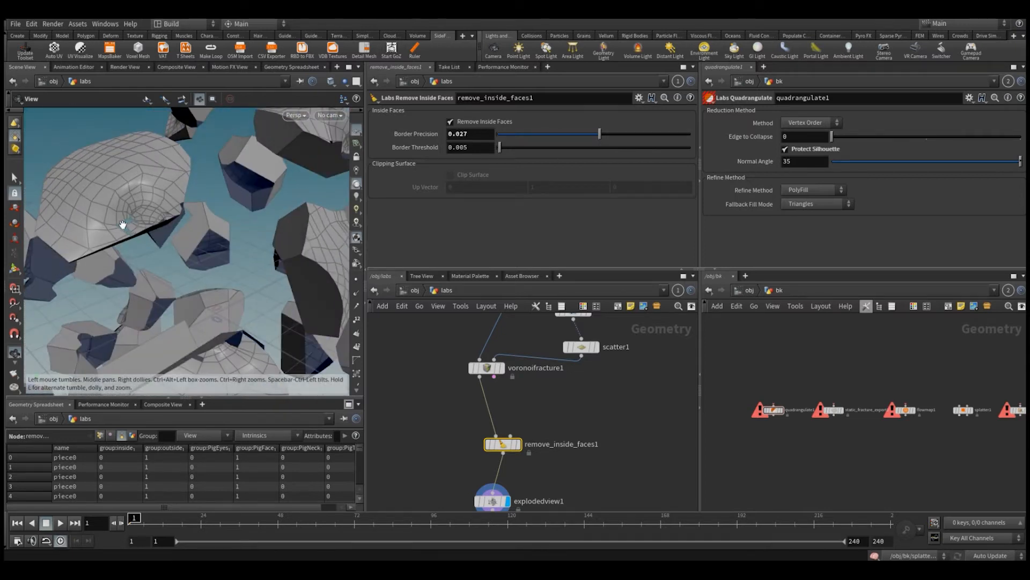
drag(284, 232, 305, 248)
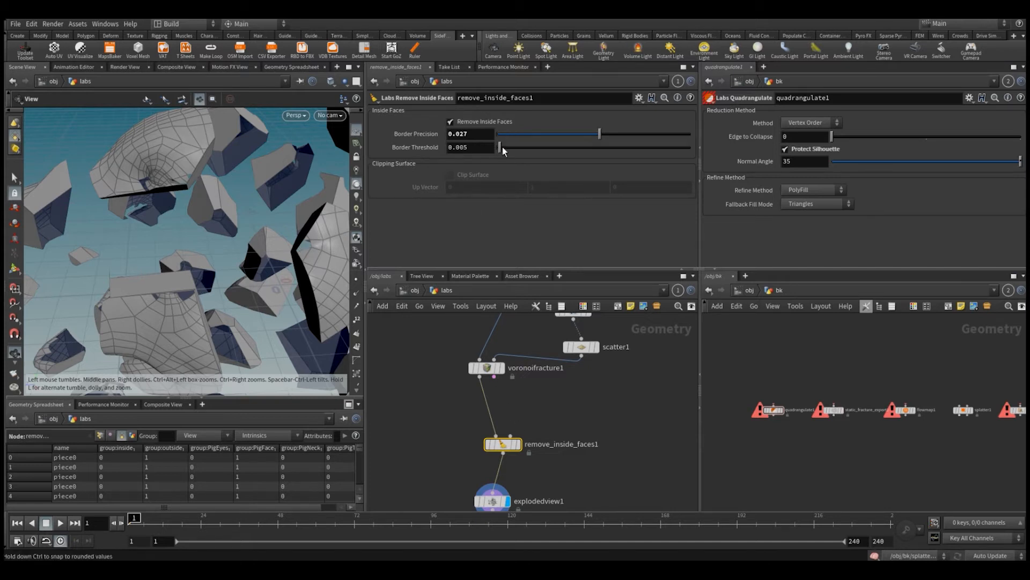
drag(499, 147, 511, 149)
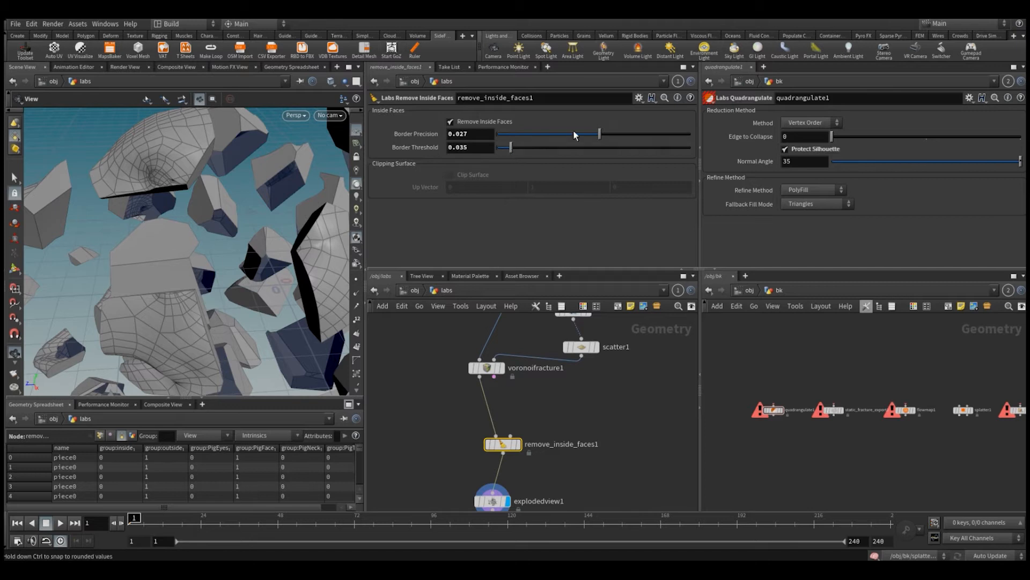
drag(599, 134, 571, 138)
mouse_move(511, 150)
mouse_down()
mouse_move(568, 140)
mouse_move(521, 136)
mouse_move(532, 134)
mouse_move(561, 135)
mouse_move(515, 148)
mouse_up()
Toggle the Remove Inside Faces option off and on to compare its effect on the exploded pieces.
click(498, 121)
click(498, 121)
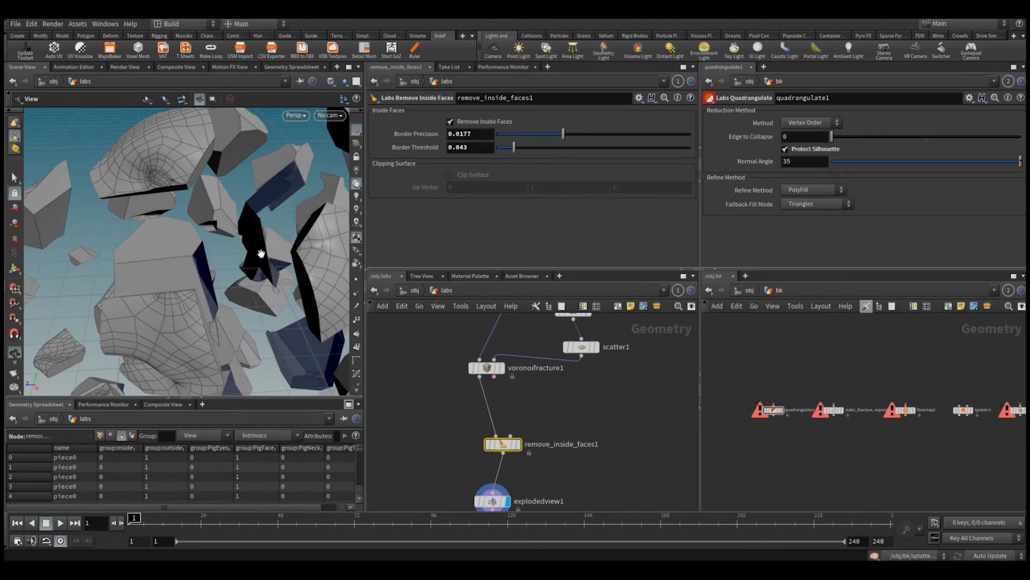
drag(261, 254, 225, 254)
drag(213, 294, 214, 272)
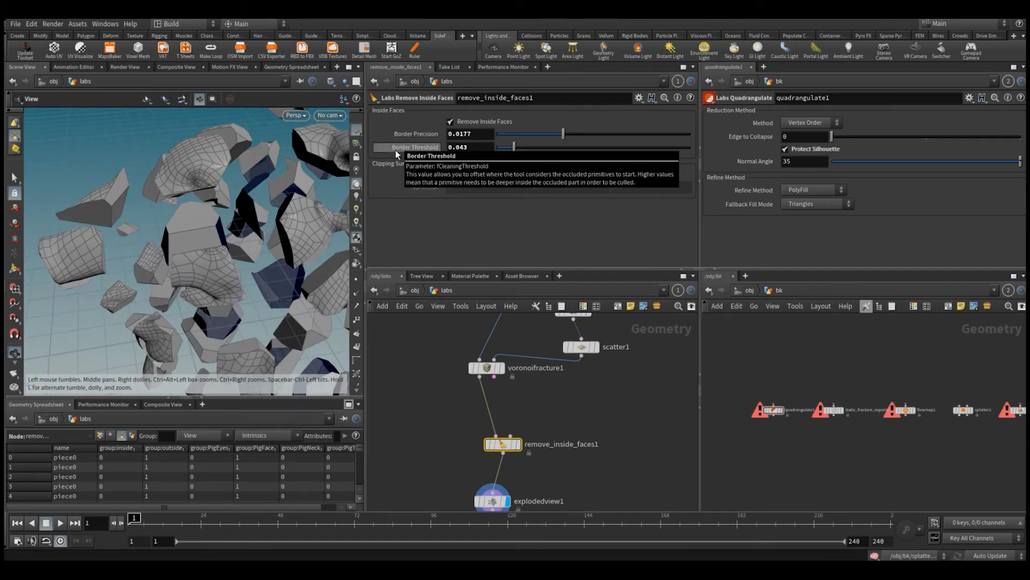
Branch a Blast node off the Voronoi Fracture and set its Group to inside.
click(453, 399)
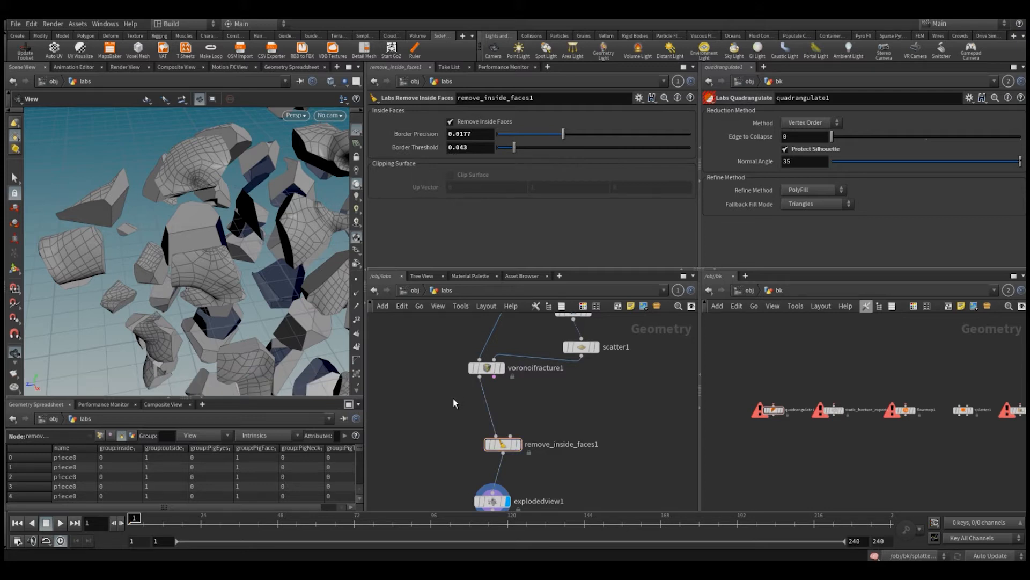
click(480, 376)
middle_drag(505, 432, 573, 421)
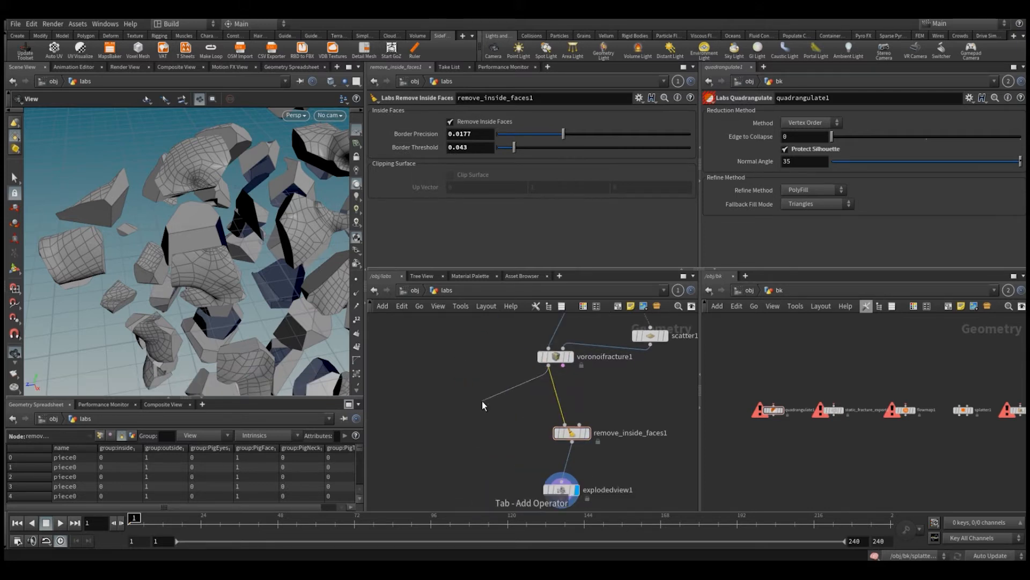
key(Tab)
text(bla)
key(Return)
click(482, 401)
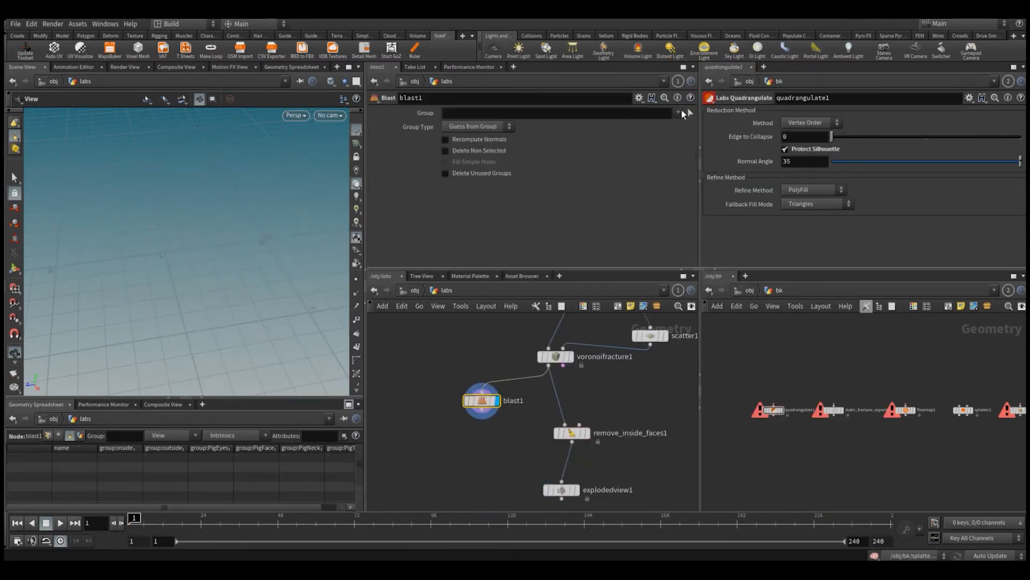
click(678, 113)
click(692, 168)
middle_drag(477, 426, 486, 369)
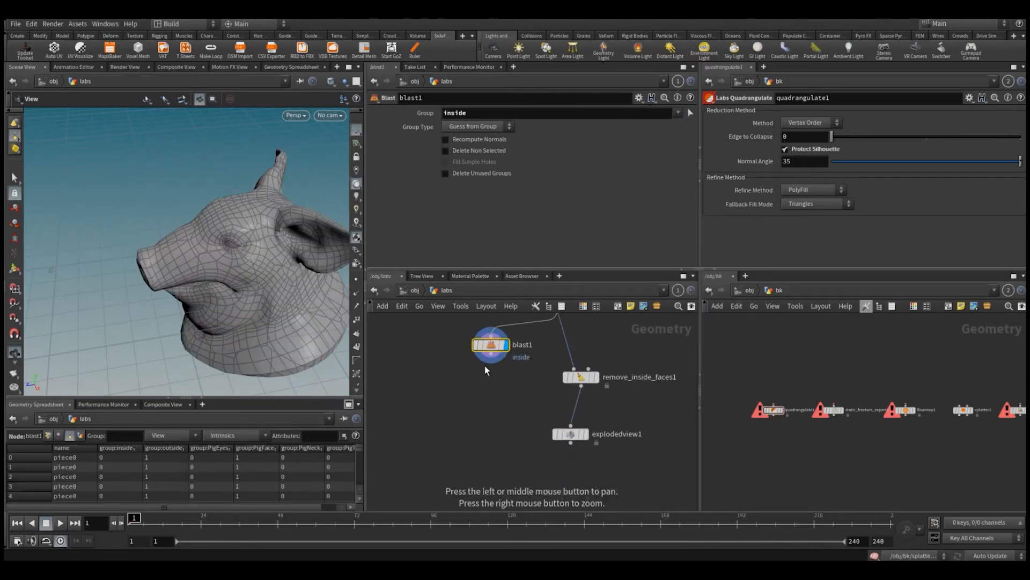
Feed the Blast output into the Exploded View node and display the exploded outer shells.
drag(491, 345, 571, 426)
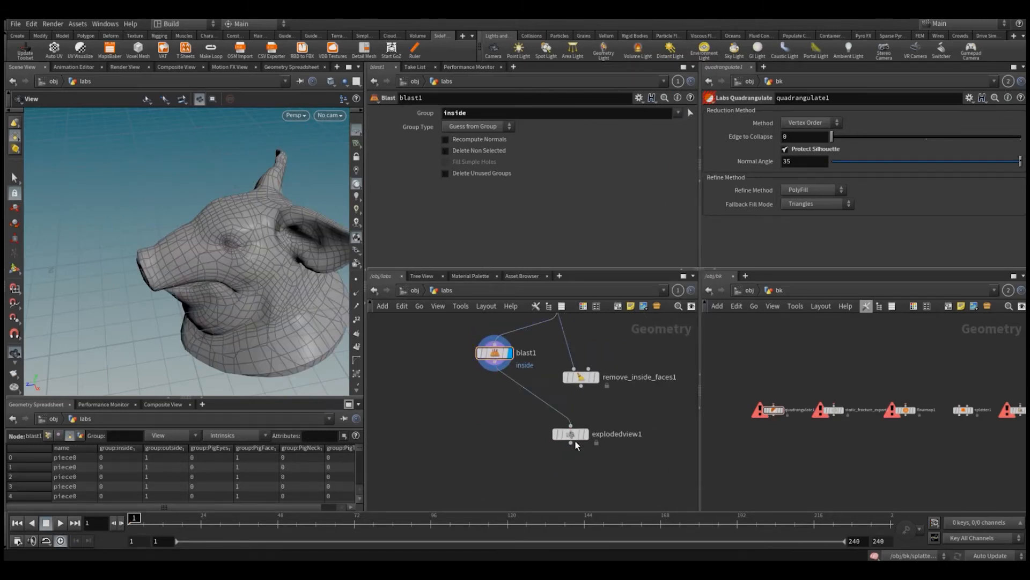
click(585, 434)
drag(245, 263, 261, 250)
drag(221, 214, 247, 271)
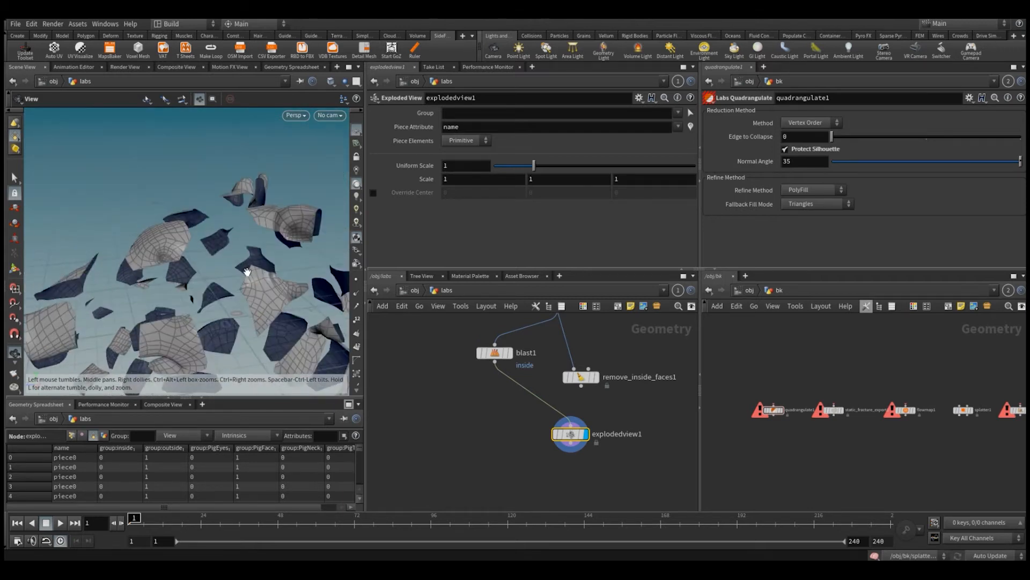
Wire Remove Inside Faces back into Exploded View, and set its Border Precision to 0.0182 and Border Threshold to 0.035.
drag(581, 383, 570, 427)
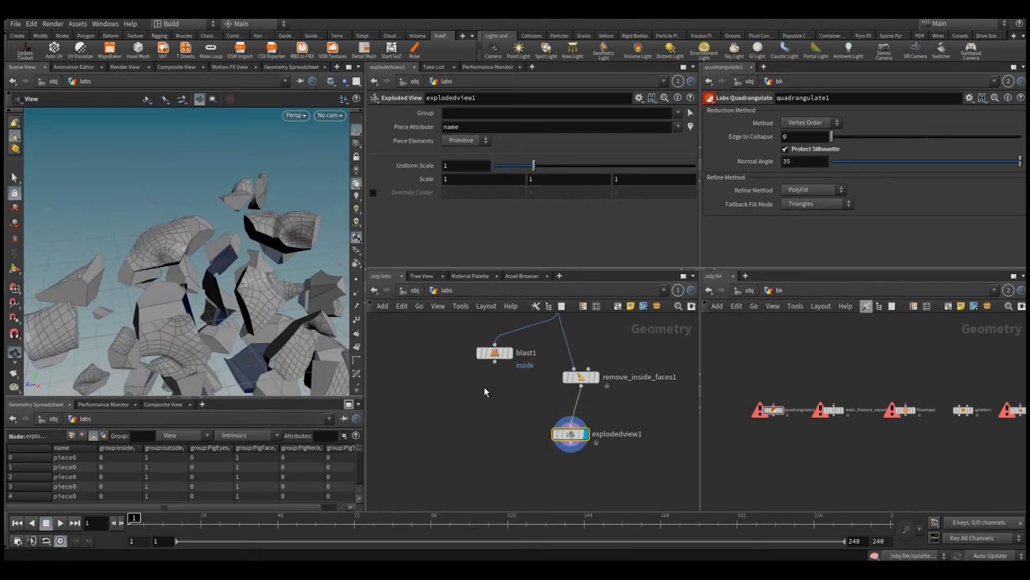
drag(215, 283, 258, 301)
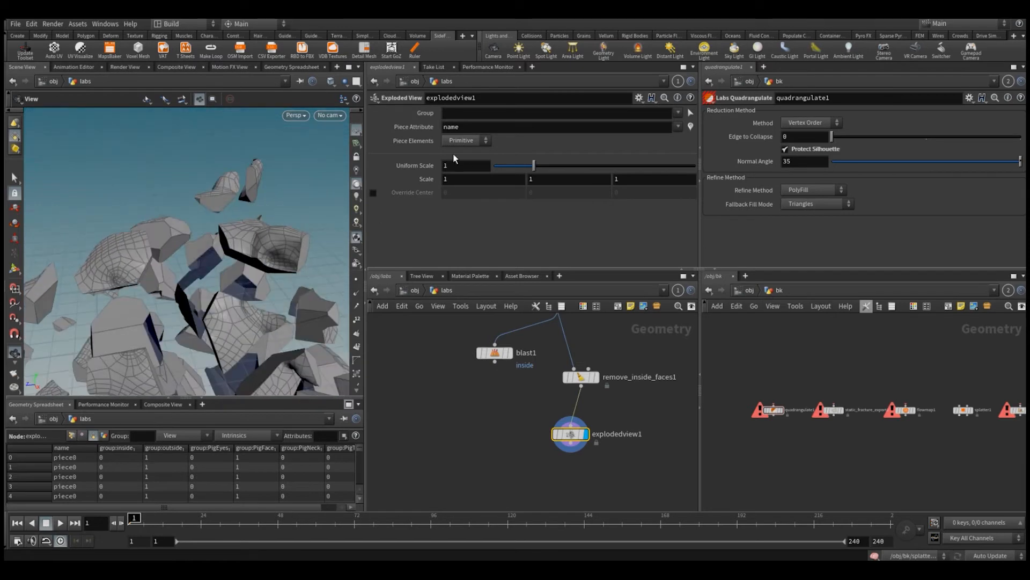
key(Up)
mouse_move(413, 151)
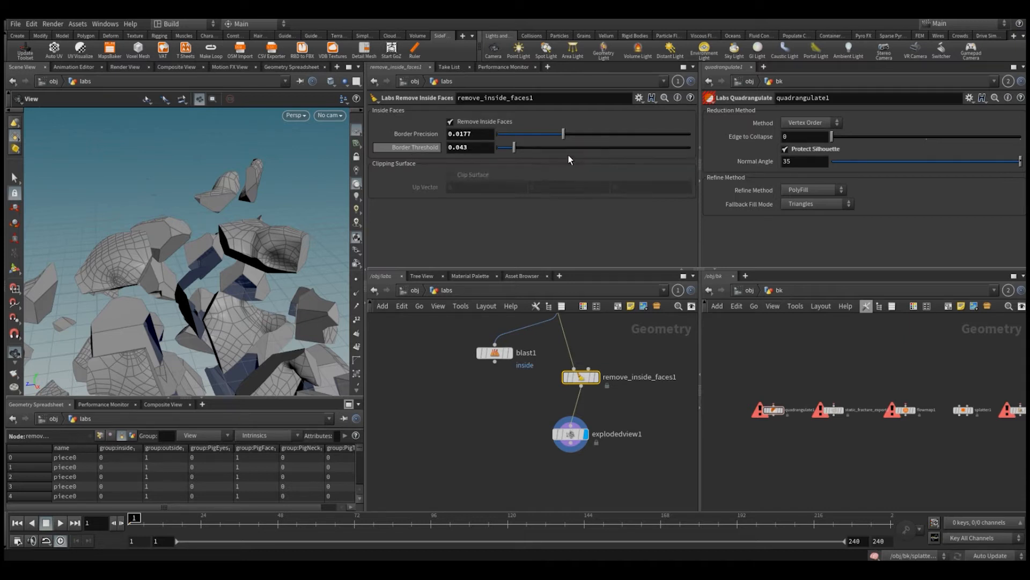
drag(562, 130, 511, 147)
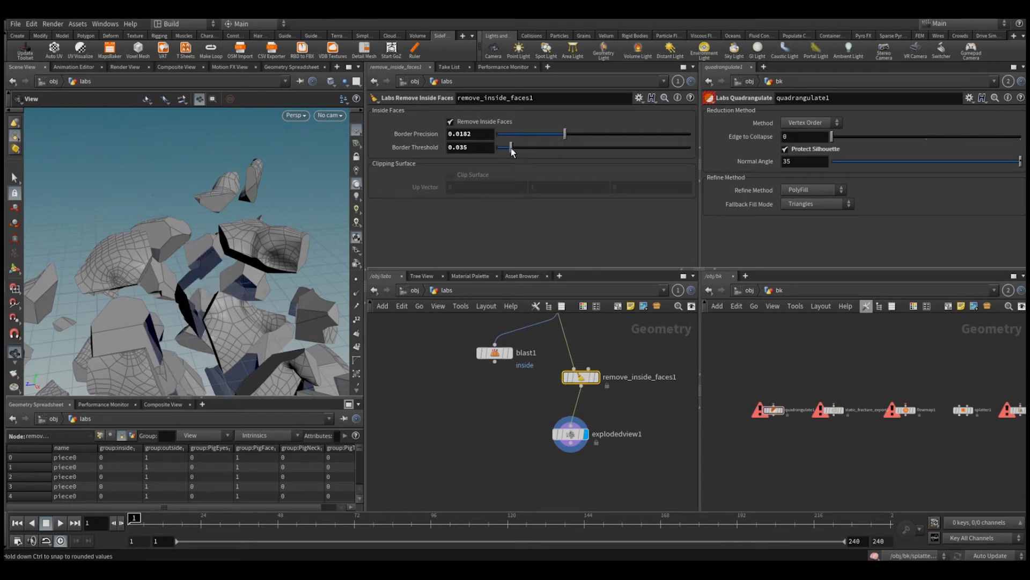
mouse_move(263, 253)
mouse_down()
mouse_move(252, 301)
mouse_move(246, 246)
mouse_move(282, 223)
mouse_move(288, 232)
mouse_move(241, 234)
mouse_move(251, 240)
mouse_up()
Delete all nodes in the labs network.
scroll(466, 405, down, 3)
middle_drag(485, 435, 467, 489)
scroll(451, 381, down, 2)
middle_drag(446, 349, 437, 362)
drag(432, 330, 571, 491)
key(Delete)
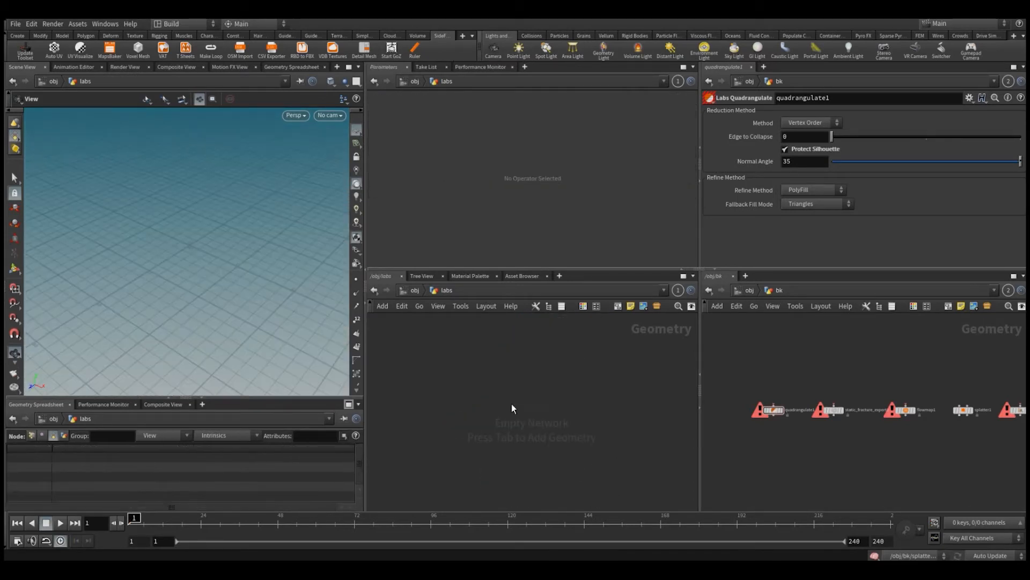
Add a Labs Color Adjustment node to the empty network.
key(Tab)
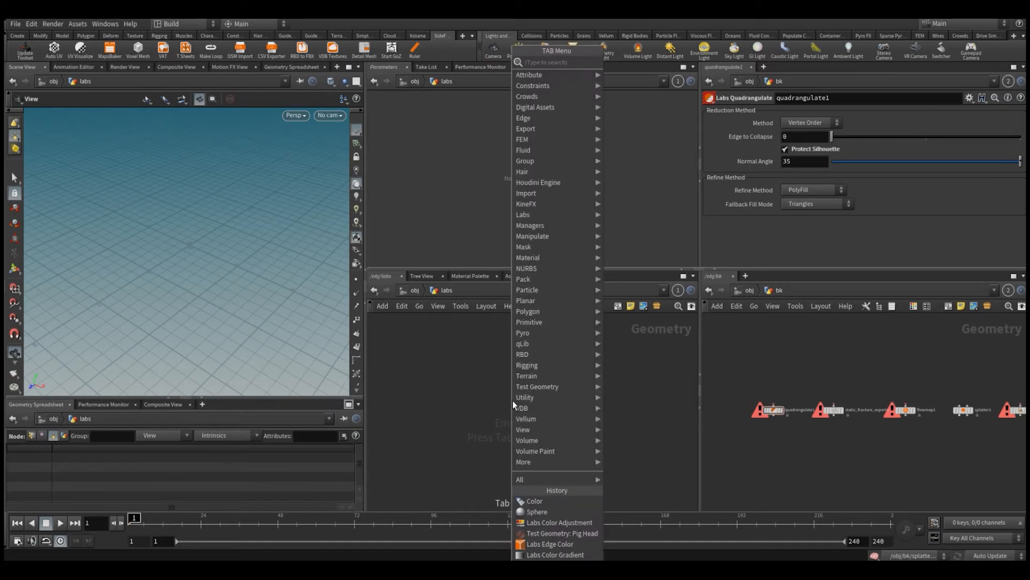
mouse_move(565, 213)
mouse_move(625, 236)
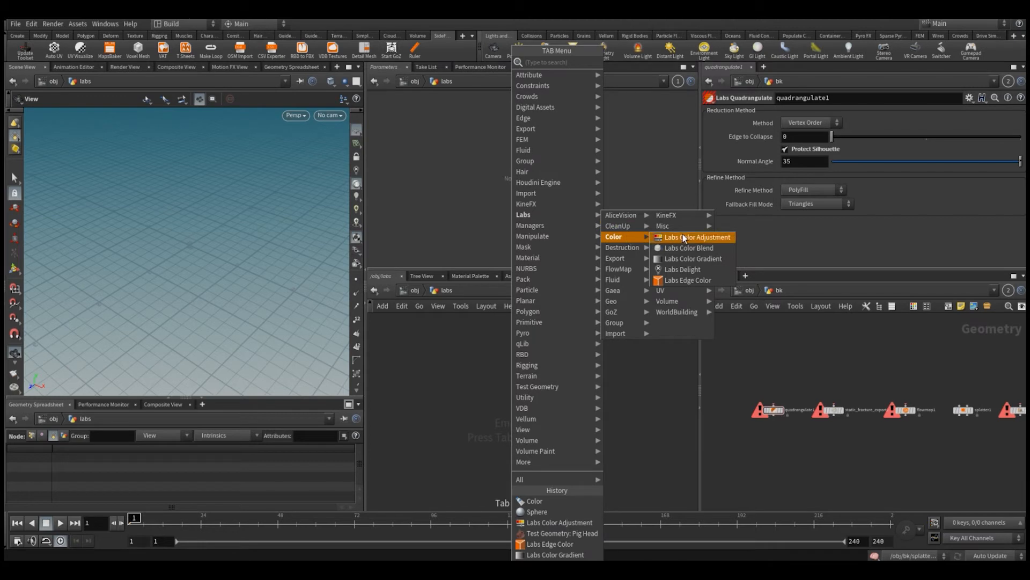
click(683, 234)
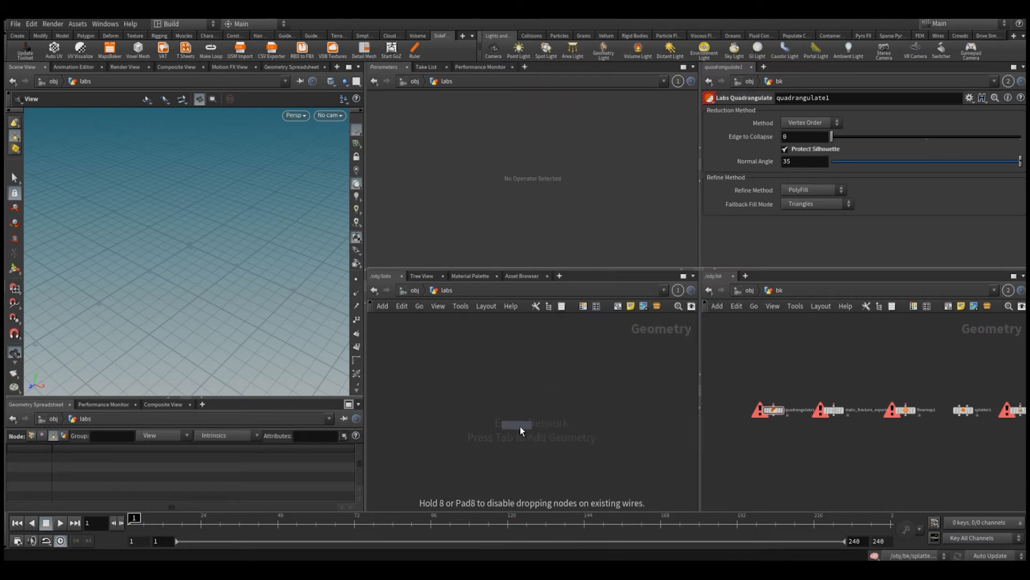
click(520, 426)
Add a Sphere node above the Color Adjustment node, with Primitive Type Polygon and Frequency 10.
key(Tab)
text(sphere)
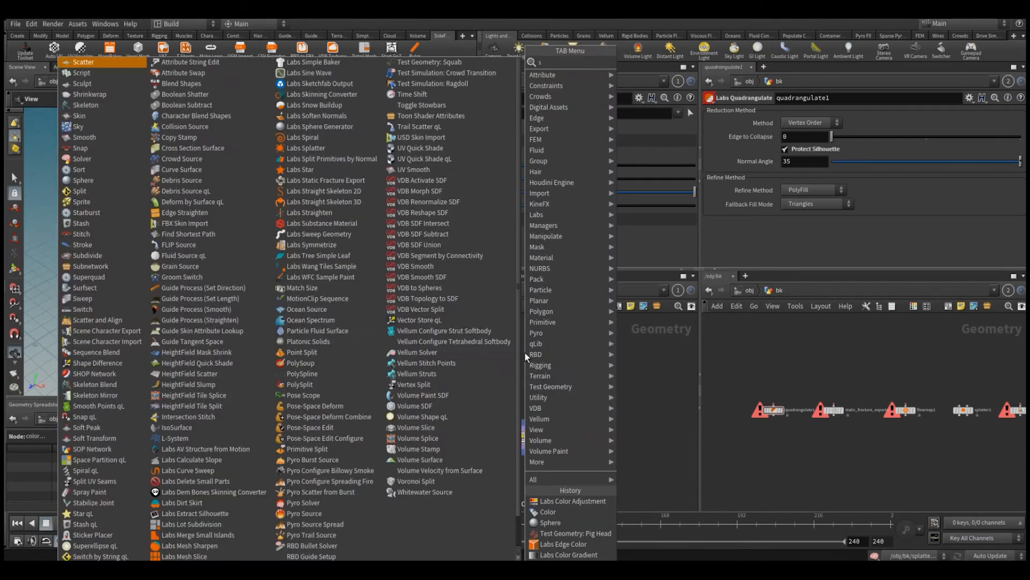
key(Return)
click(525, 352)
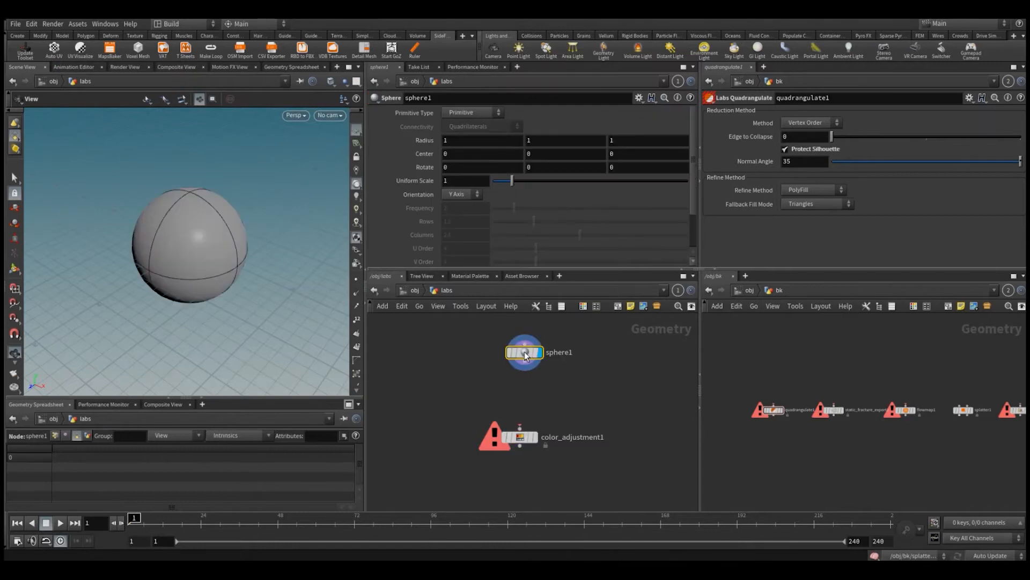
click(469, 116)
click(458, 138)
drag(527, 208, 687, 208)
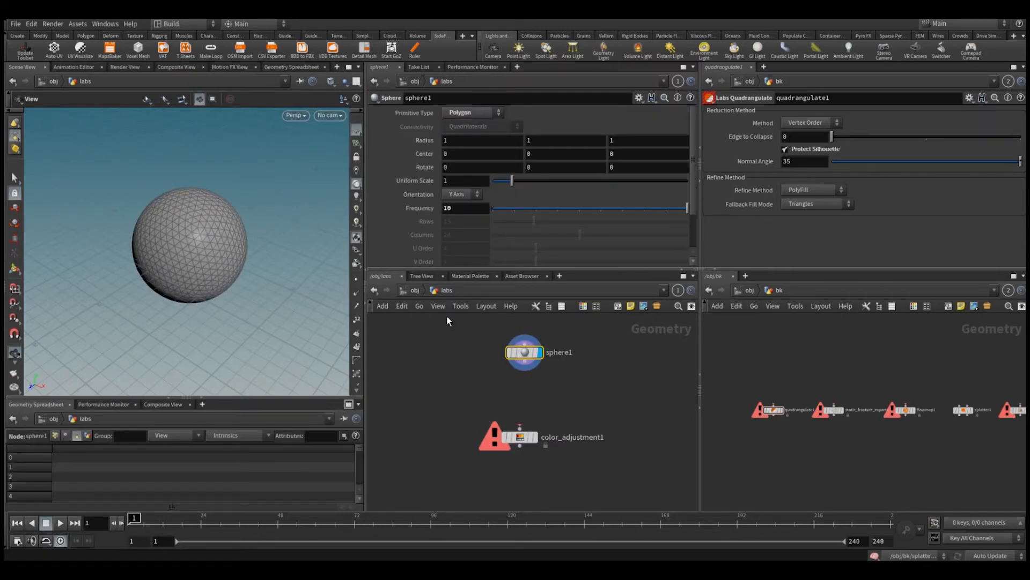
Wire the sphere into the Color Adjustment node and display the adjusted result.
drag(529, 356, 519, 430)
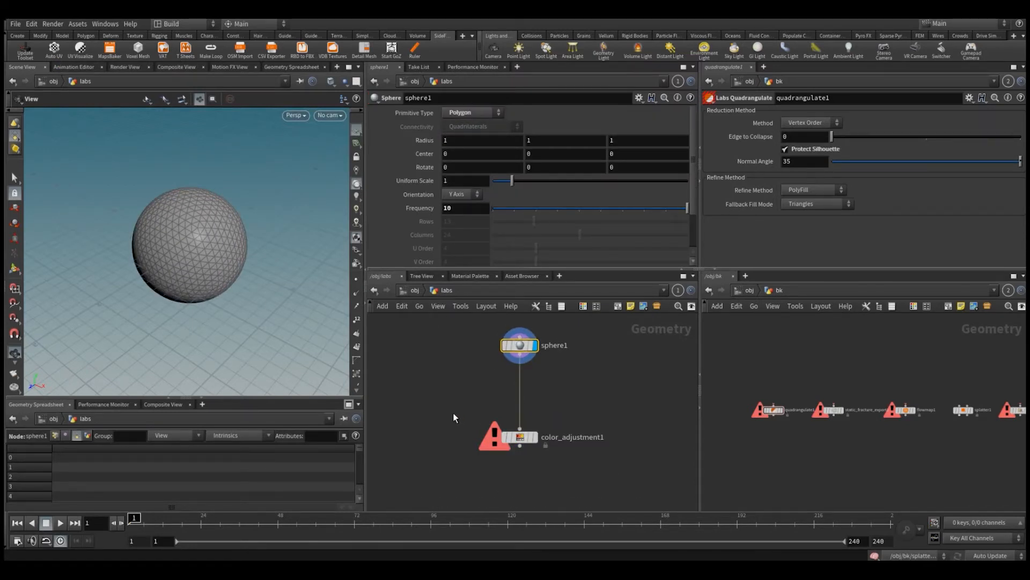
click(519, 436)
key(r)
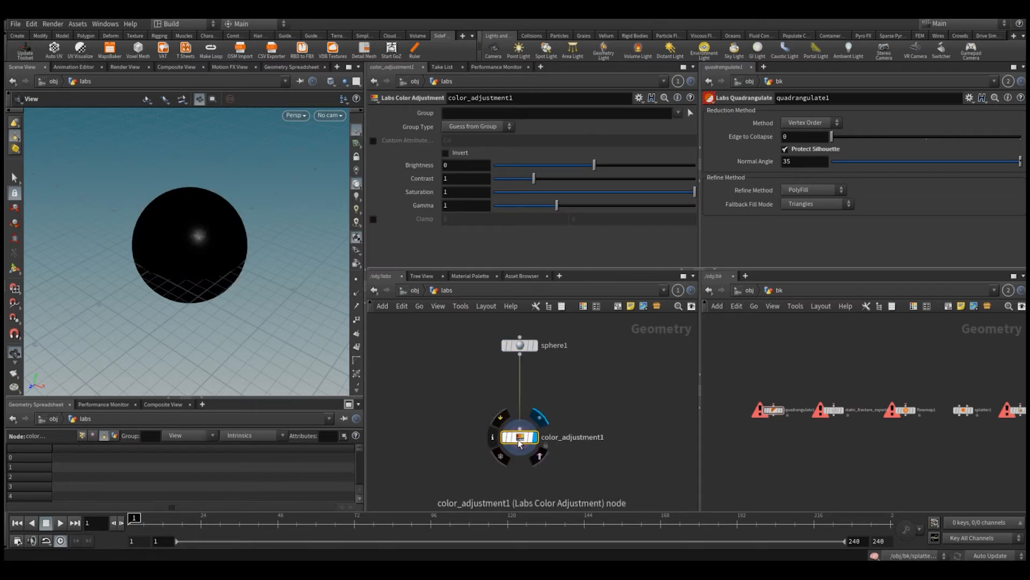
Try raising the Brightness and the Contrast of the Color Adjustment node, undoing each change.
mouse_move(594, 165)
mouse_down()
mouse_move(520, 166)
mouse_move(668, 177)
mouse_move(600, 167)
mouse_up()
key(ctrl+z)
drag(538, 178, 638, 179)
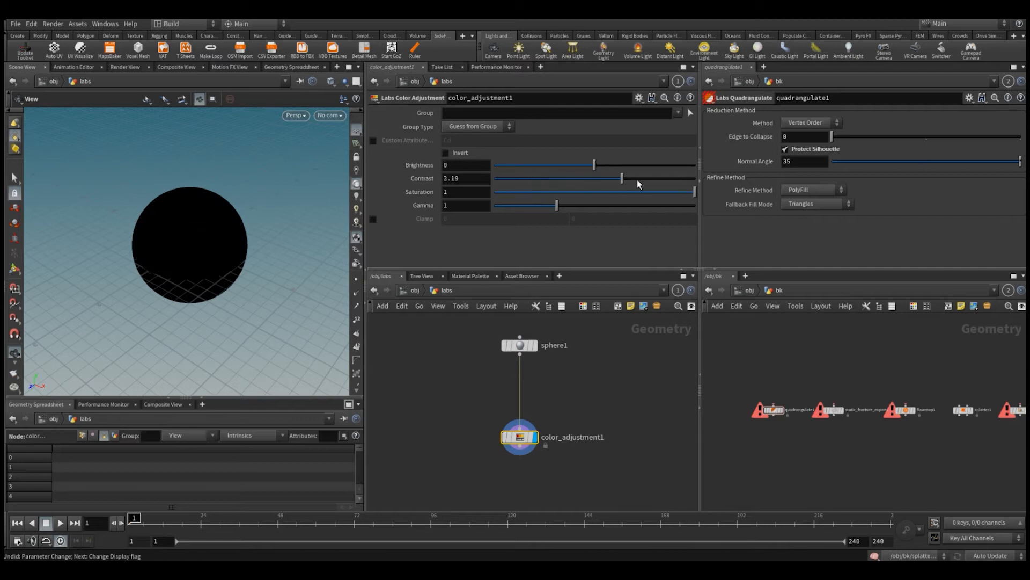
key(ctrl+z)
Insert a Color node on the wire between the sphere and the Color Adjustment node, and display it.
key(Tab)
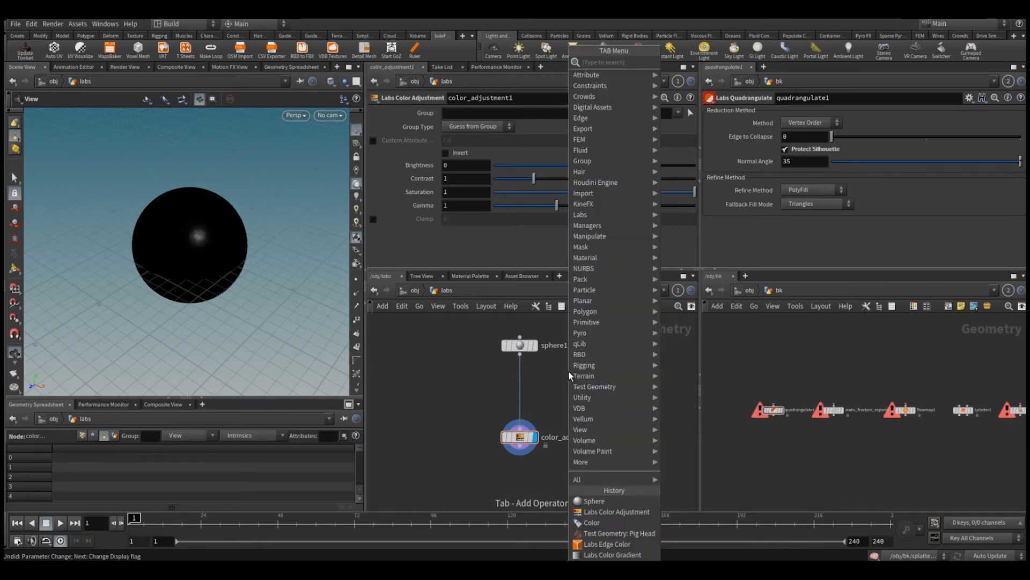
click(597, 523)
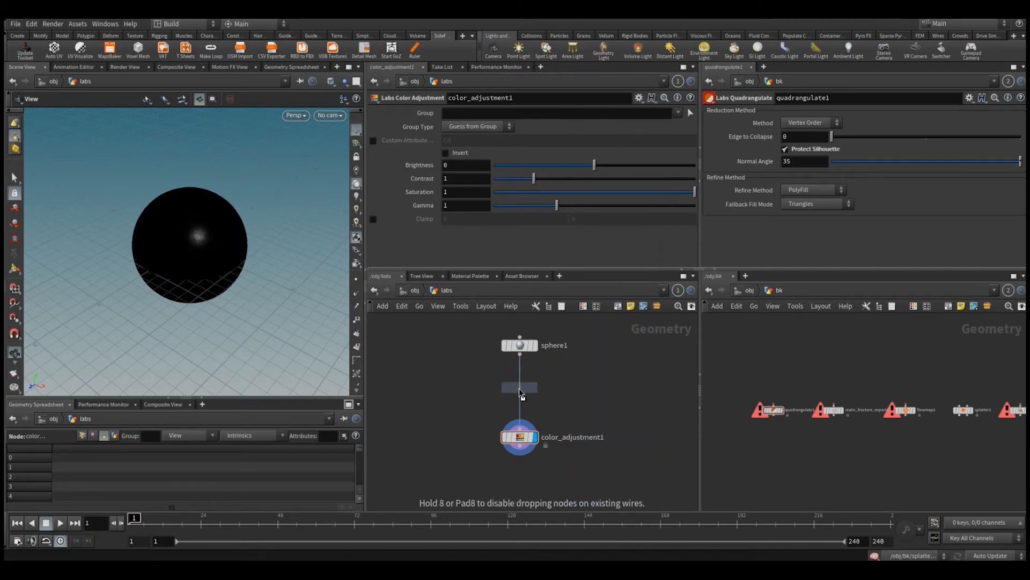
click(520, 388)
key(r)
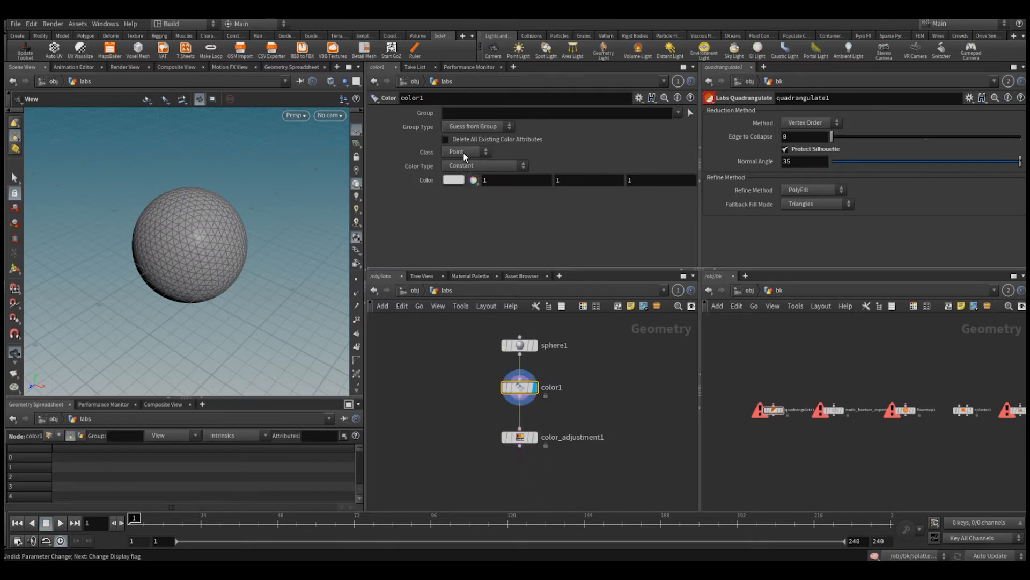
Set the Color node's Color Type to Ramp from Attribute, using the attribute P.
click(464, 166)
click(481, 207)
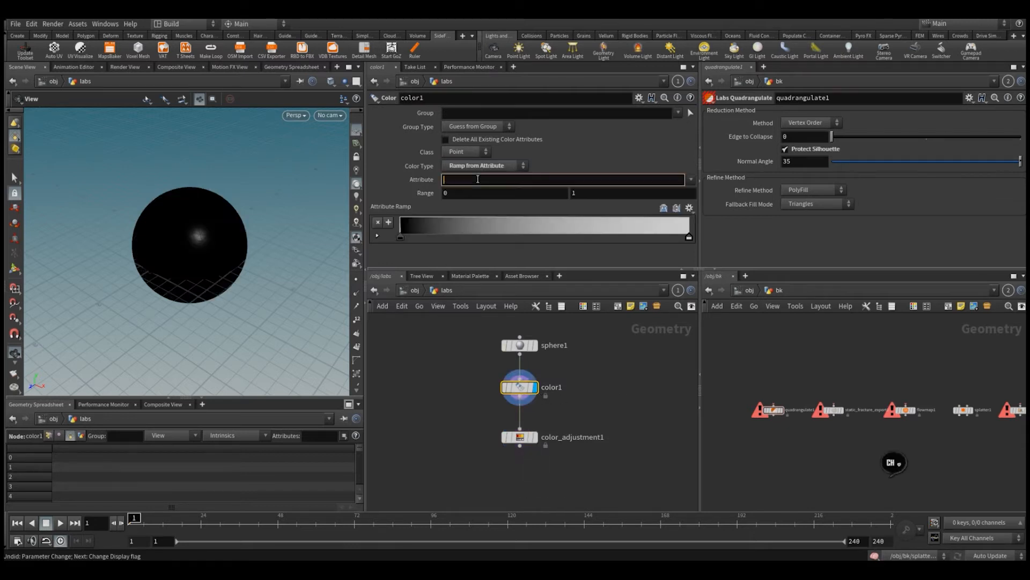
key(Return)
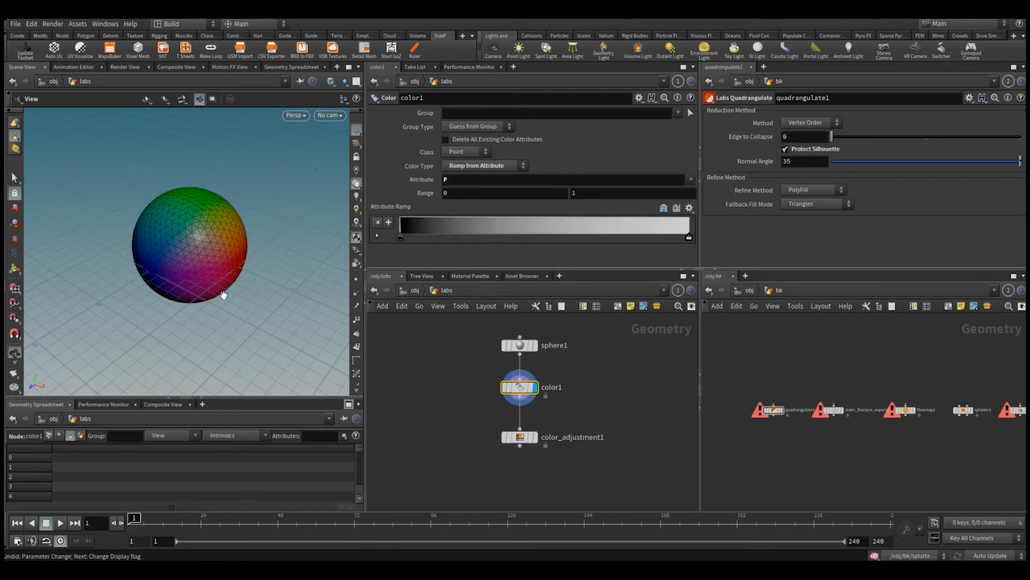
drag(224, 295, 190, 250)
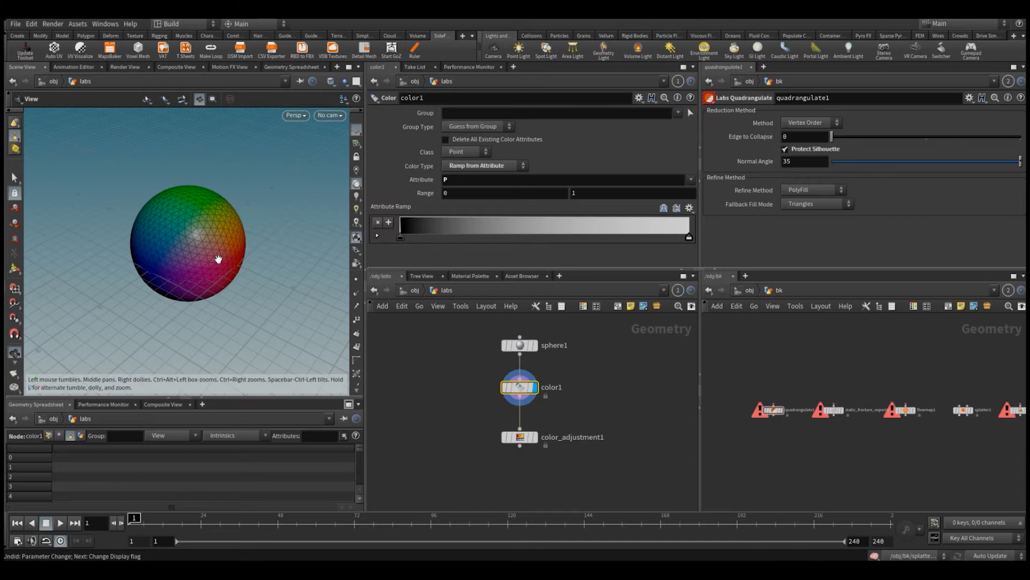
drag(219, 260, 209, 253)
Display the Color Adjustment node and try changing its Brightness, Contrast, Saturation and Gamma, undoing each change.
click(523, 437)
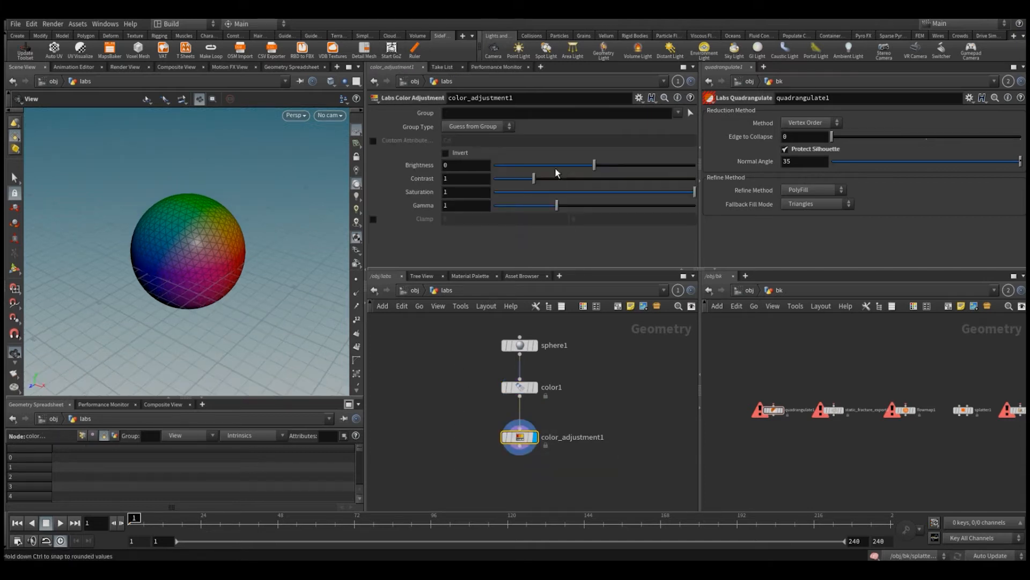
mouse_move(605, 168)
mouse_down()
mouse_move(529, 168)
mouse_move(622, 166)
mouse_up()
key(ctrl+z)
mouse_move(531, 179)
mouse_down()
mouse_move(607, 179)
mouse_move(537, 181)
mouse_up()
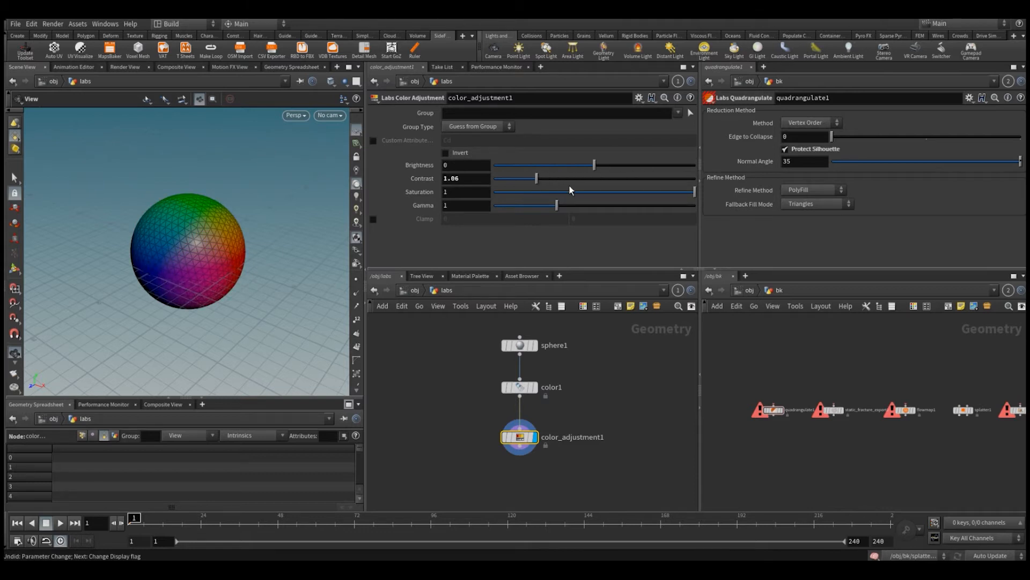
key(ctrl+z)
drag(681, 191, 486, 196)
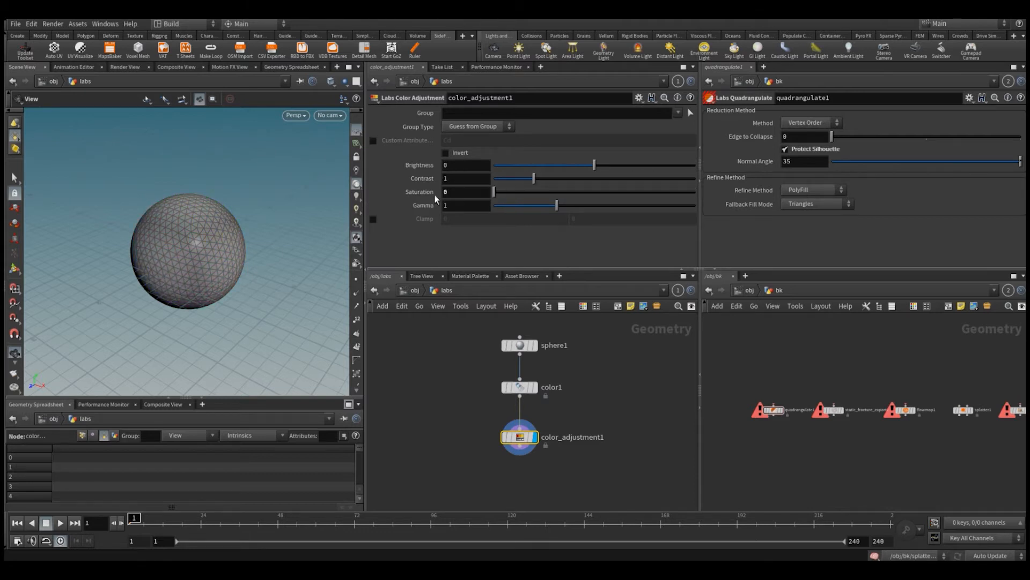
key(ctrl+z)
drag(554, 206, 656, 195)
key(ctrl+z)
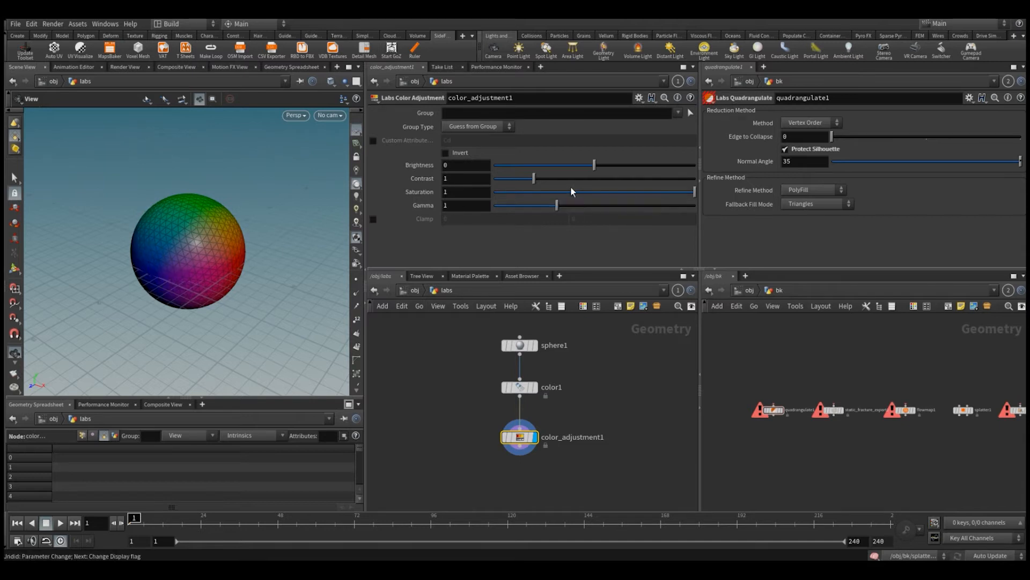
Try enabling the Custom Attribute option of the Color Adjustment node, and turn it off again.
click(373, 142)
click(490, 141)
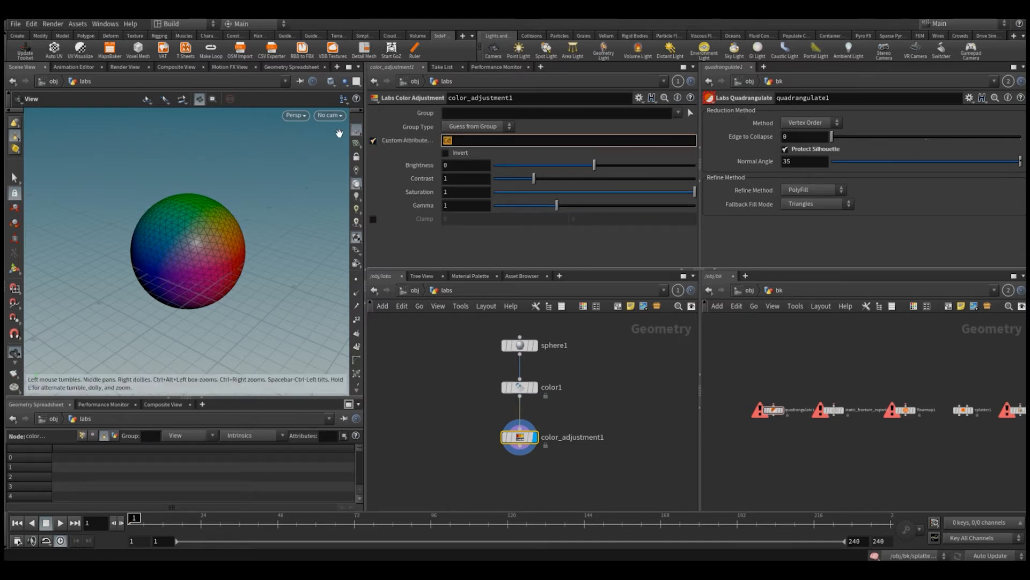
click(372, 141)
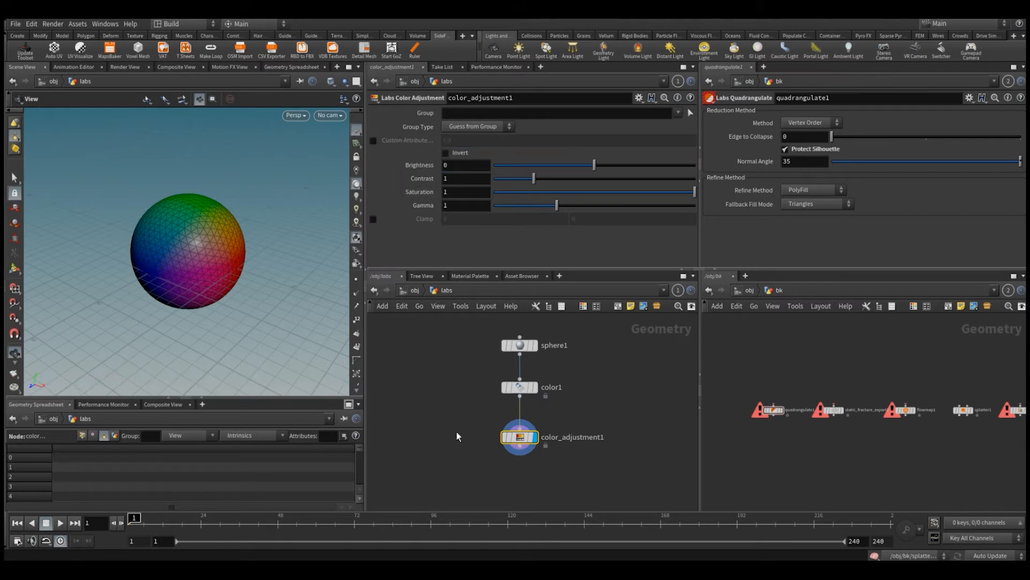
Move the Color Adjustment node aside and add a Labs Color Blend node next to it.
drag(512, 440, 420, 440)
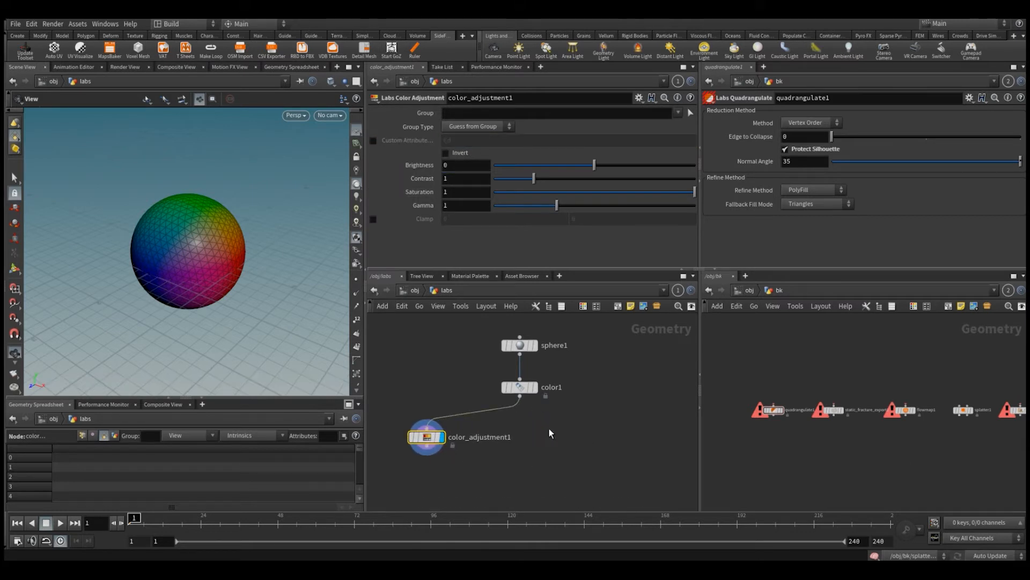
key(Tab)
mouse_move(569, 215)
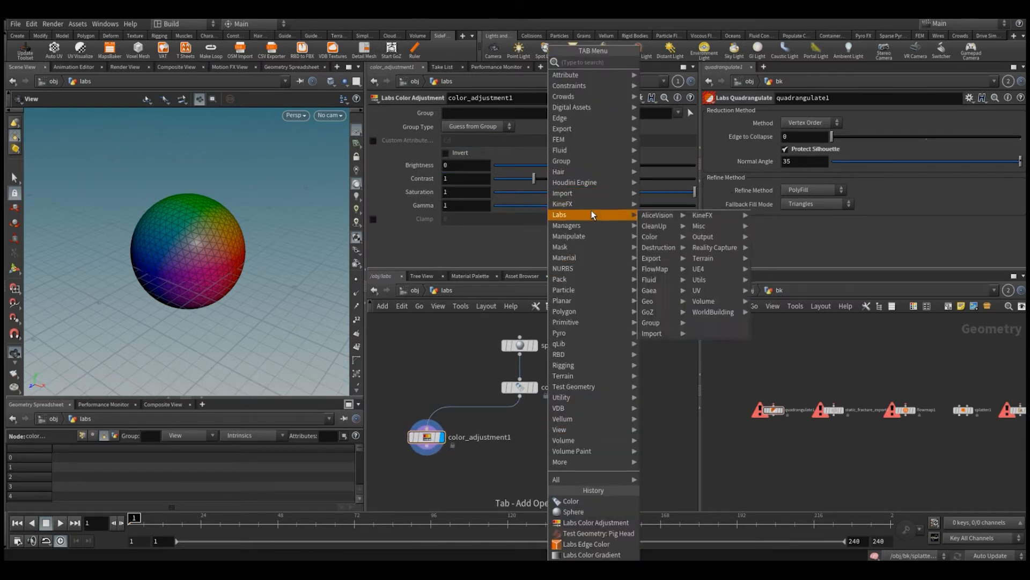
mouse_move(664, 240)
click(717, 247)
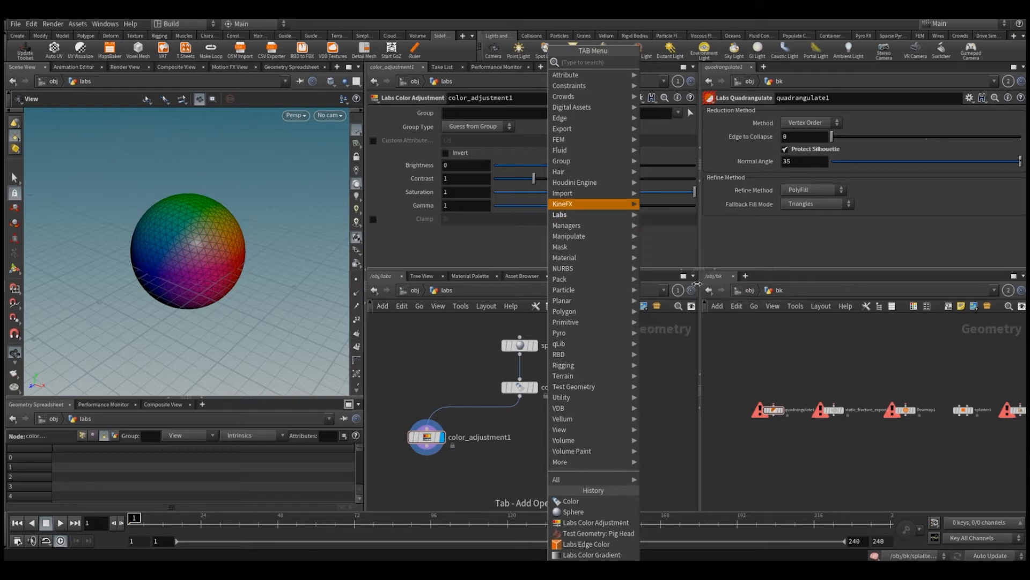
click(560, 435)
double_click(608, 438)
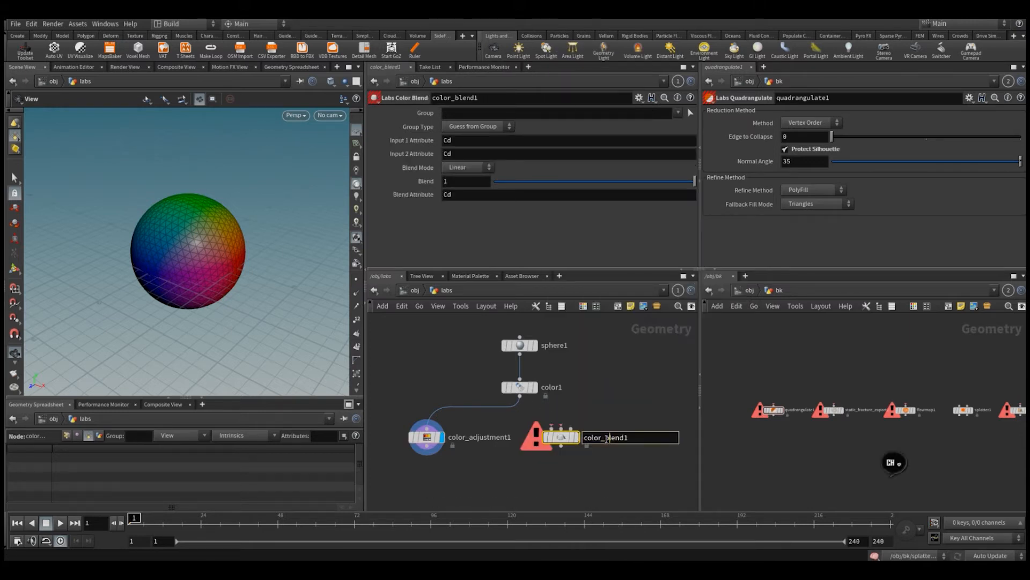
drag(605, 438, 629, 412)
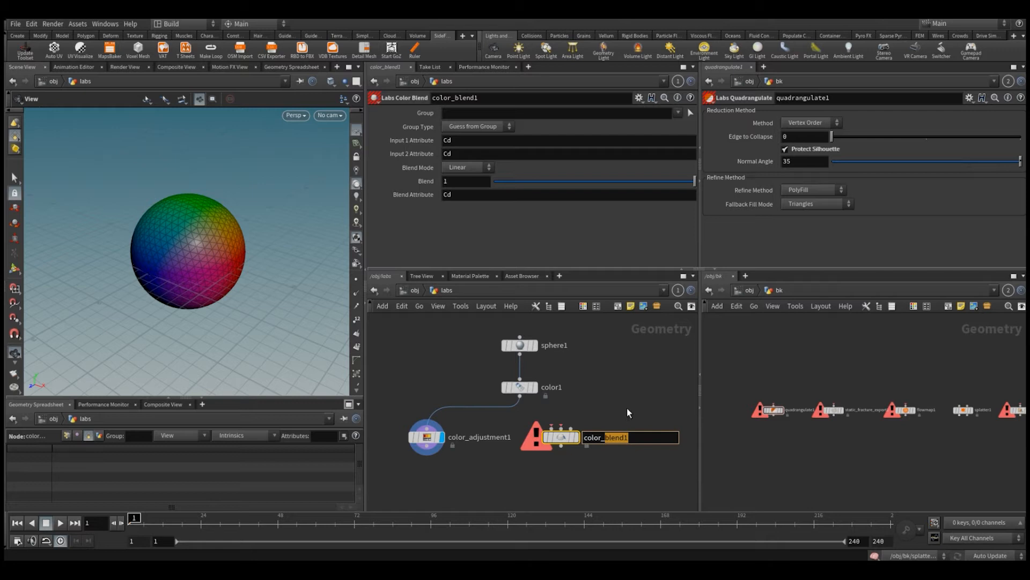
click(627, 408)
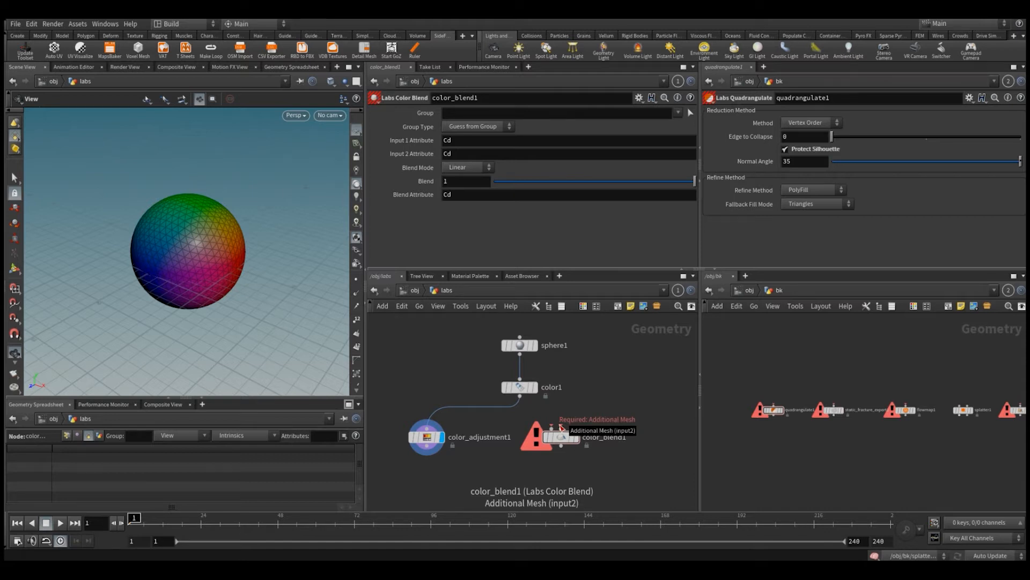
Wire color1 into the Color Blend node's first input, and duplicate color1 beside it with the Attribute left empty.
drag(561, 426, 519, 397)
click(534, 387)
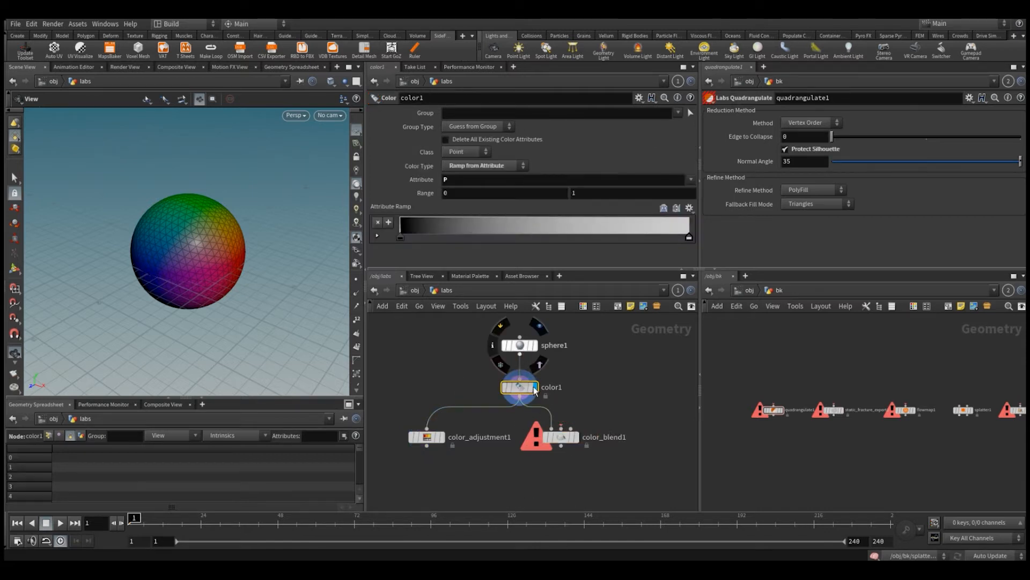
alt+drag(521, 387, 602, 382)
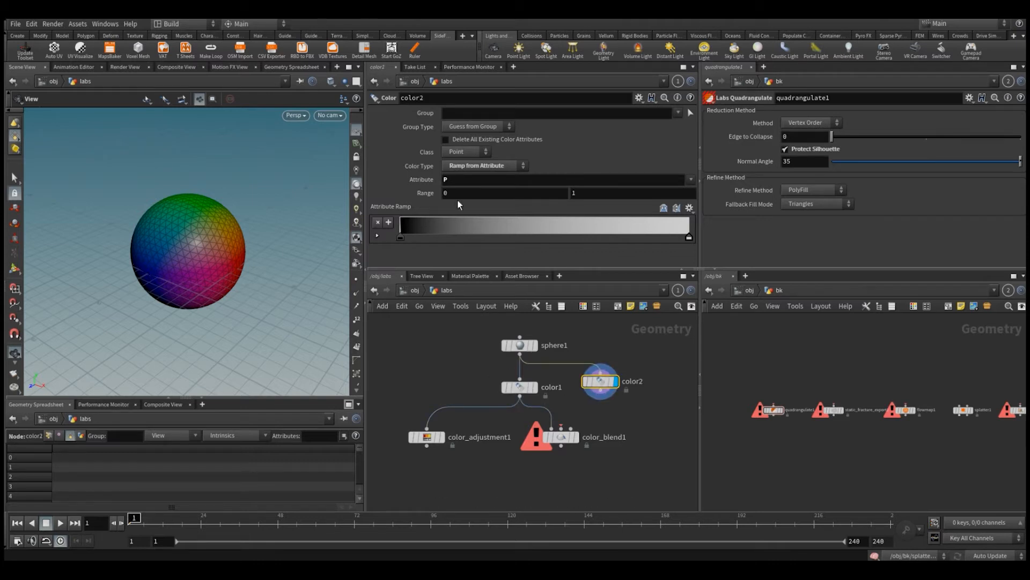
key(BackSpace)
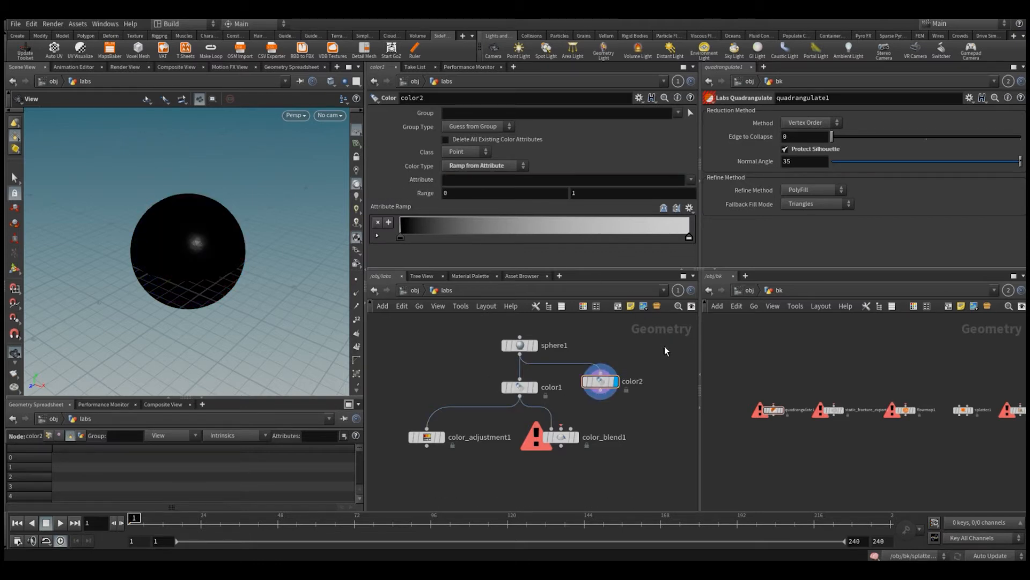
Wire the duplicated Color node into the Color Blend node's second input and display the blend.
click(601, 390)
click(561, 428)
click(552, 436)
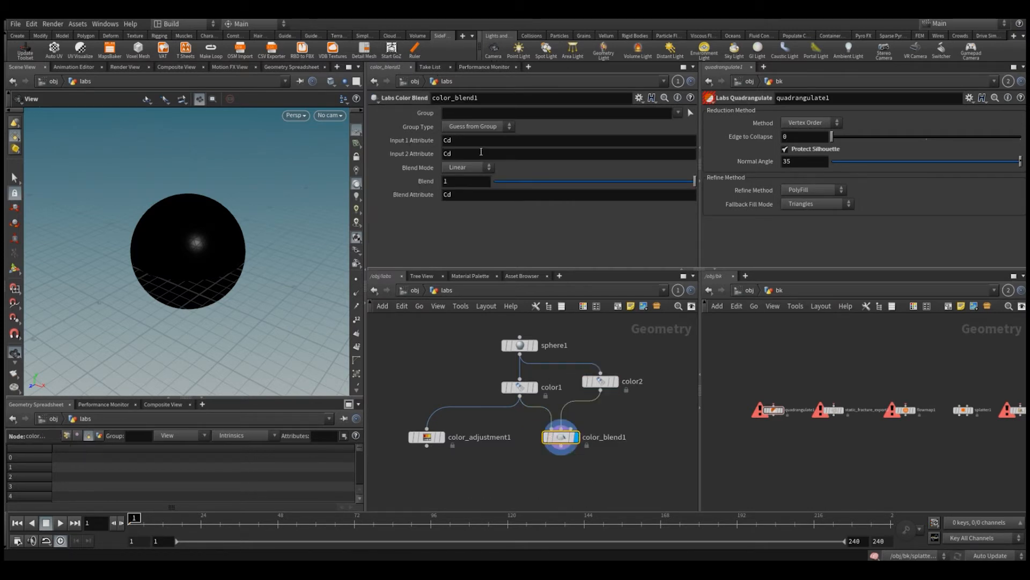
Lower the Color Blend node's Blend to 0.298 and review its input and blend attribute fields.
drag(674, 182, 570, 182)
drag(455, 141, 405, 142)
drag(473, 154, 416, 161)
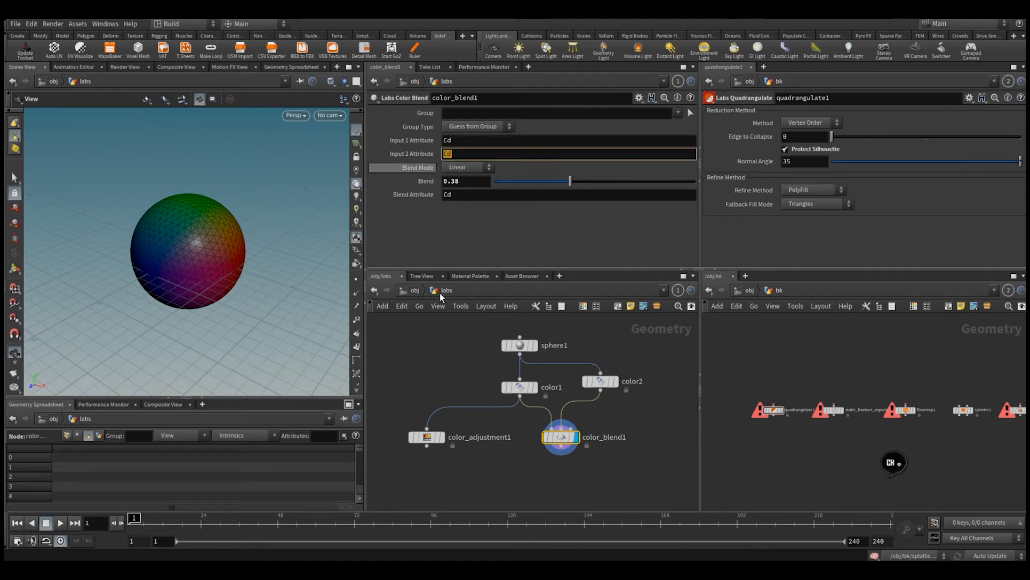
click(462, 375)
drag(533, 508, 615, 422)
drag(570, 181, 553, 183)
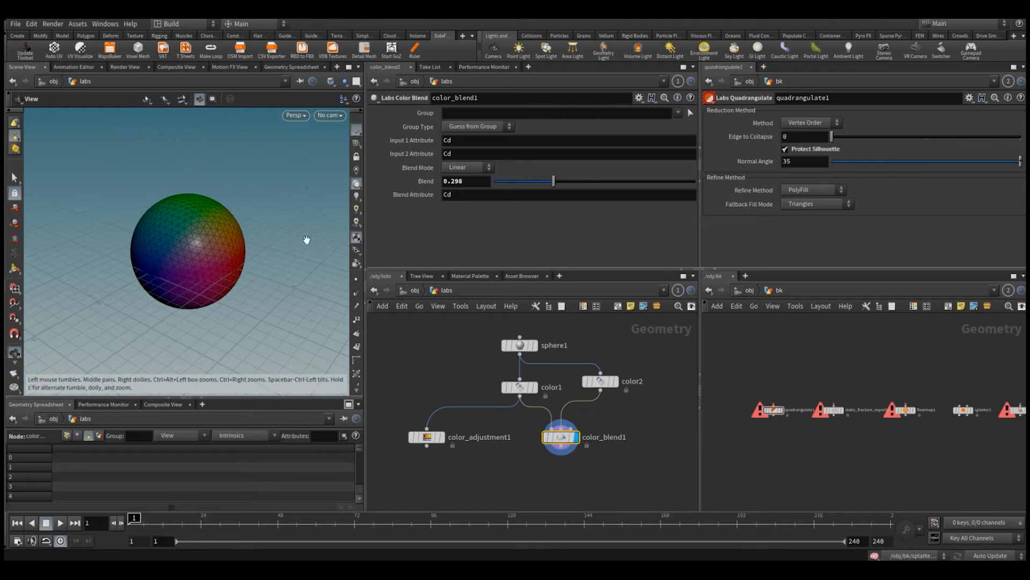
click(471, 199)
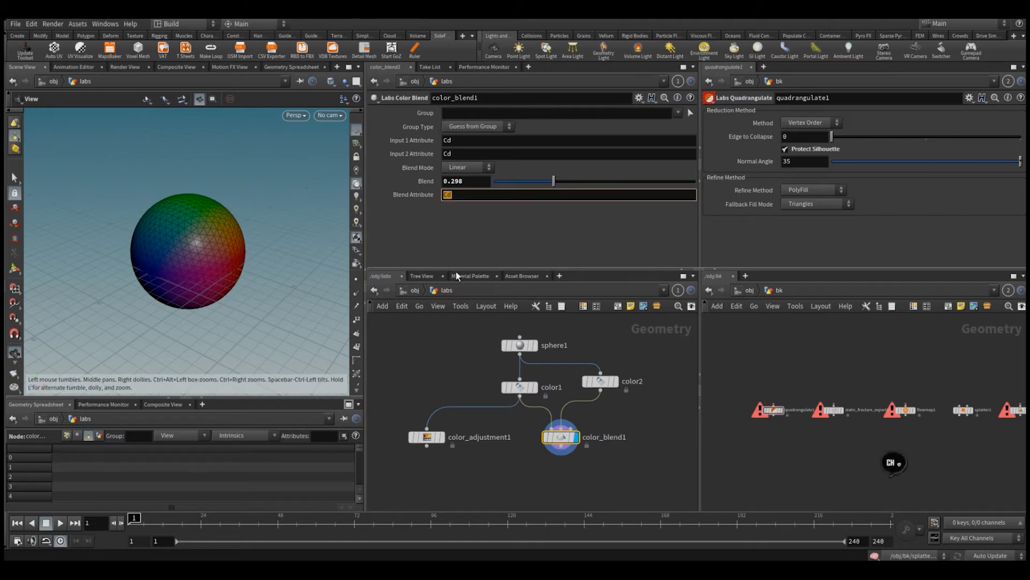
click(457, 356)
Add an Attribute Wrangle node beside the Color Blend node and start editing its VEXpression.
key(Tab)
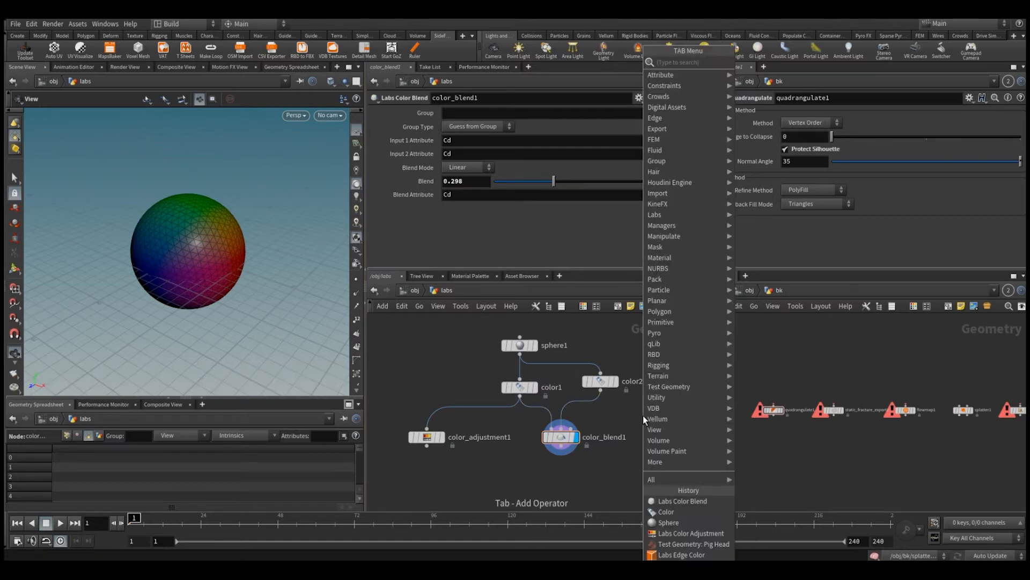
text(wr)
key(Return)
click(643, 416)
click(555, 215)
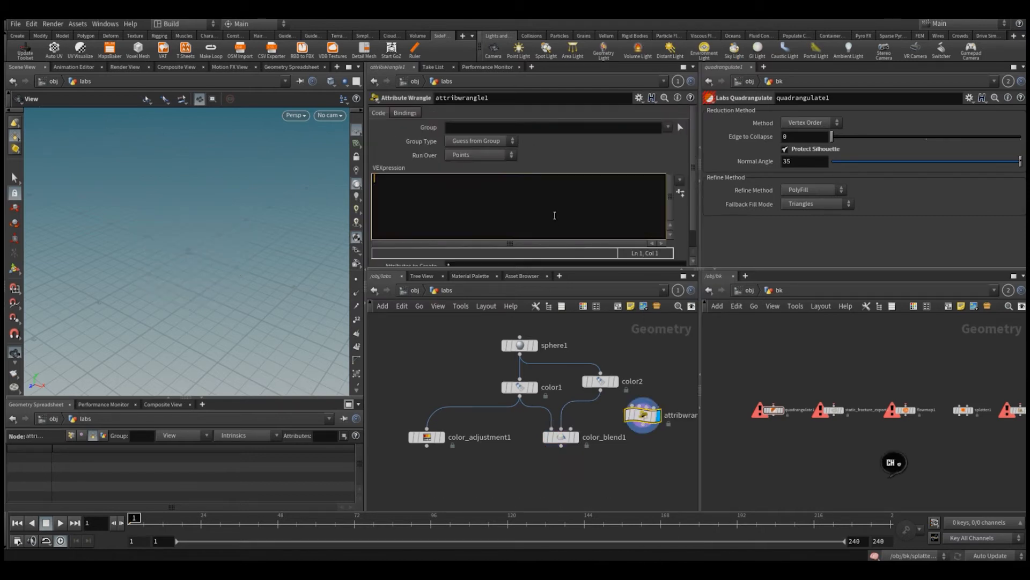
Write the expression lerp(@a,@b,blend) in the Attribute Wrangle's VEXpression.
text(ler)
key(BackSpace)
key(BackSpace)
key(BackSpace)
key(BackSpace)
text(oerp()
key(Left)
text(,)
key(Left)
text(@a)
key(Right)
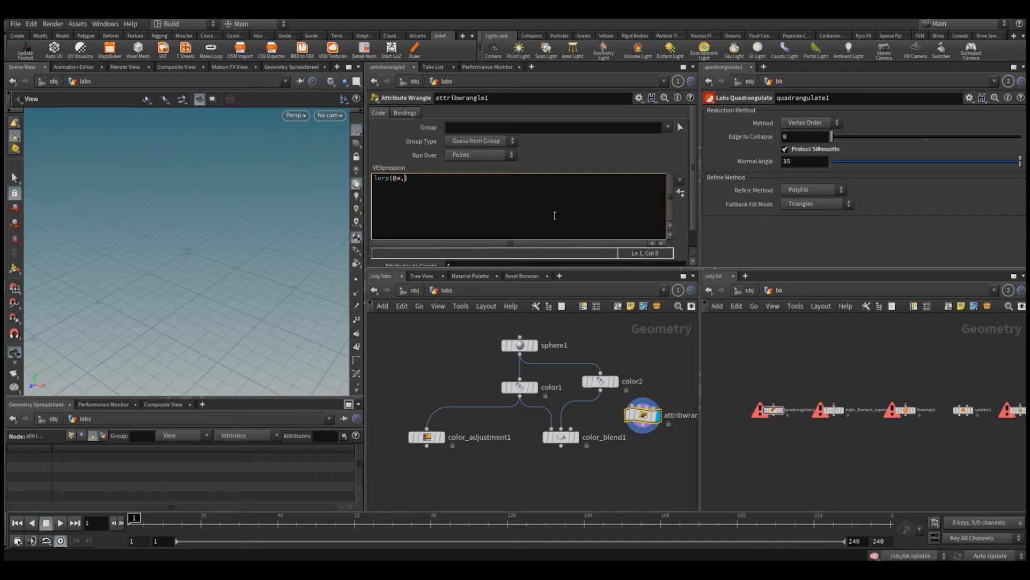
text(@a)
key(BackSpace)
text(b,blend)
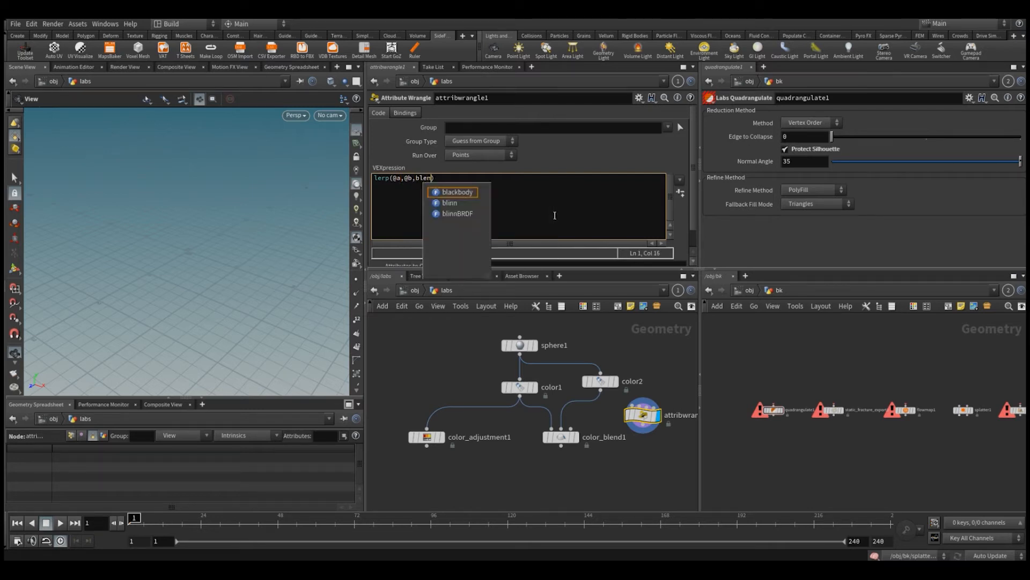
Highlight the blend argument in the lerp expression, and delete the Attribute Wrangle node.
key(shift+Left)
key(shift+Left)
key(shift+Left)
key(shift+Left)
key(shift+Left)
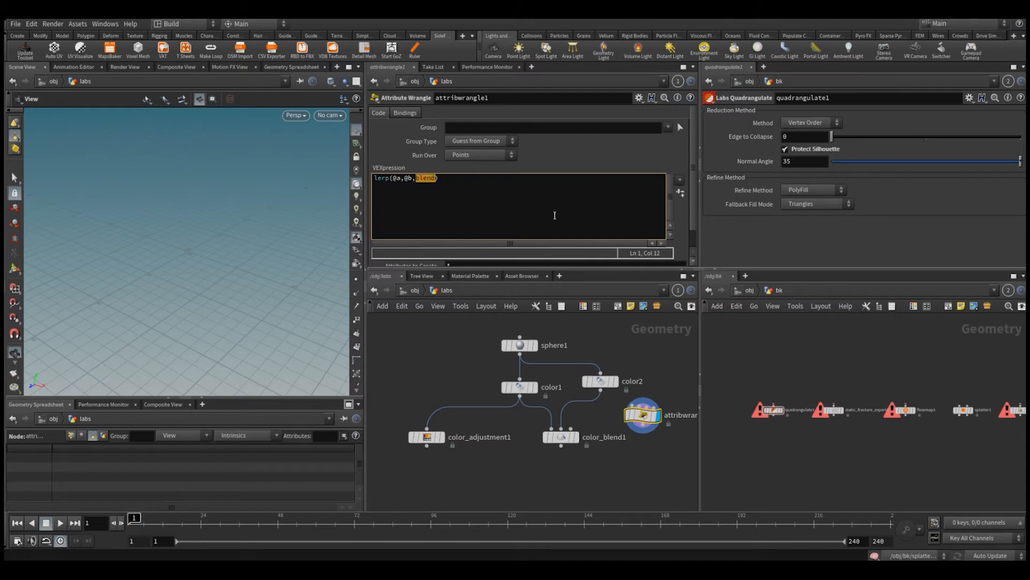
key(Delete)
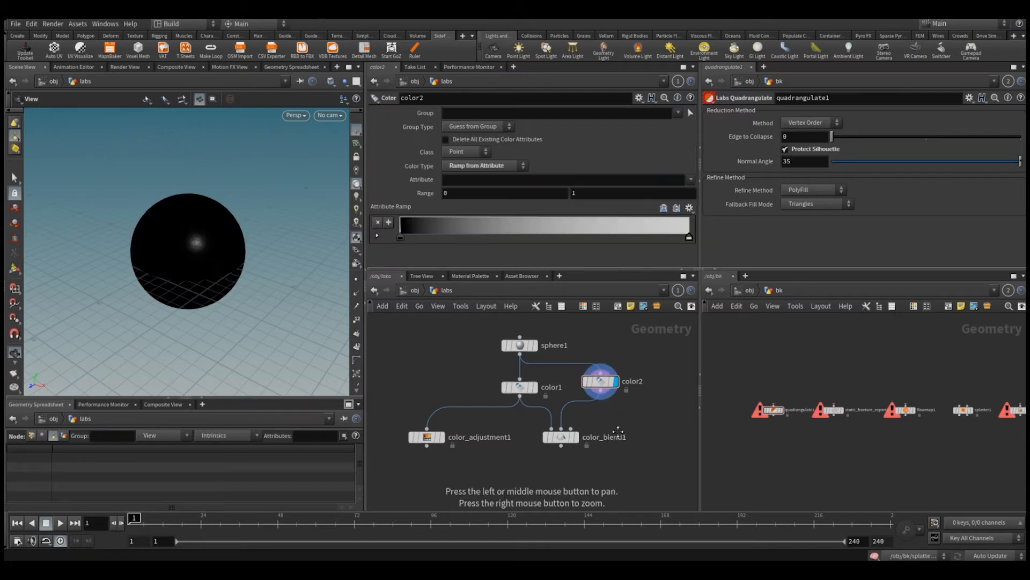
Display the Color Blend node again and set its Blend to 0.383.
middle_drag(617, 430, 530, 422)
click(489, 428)
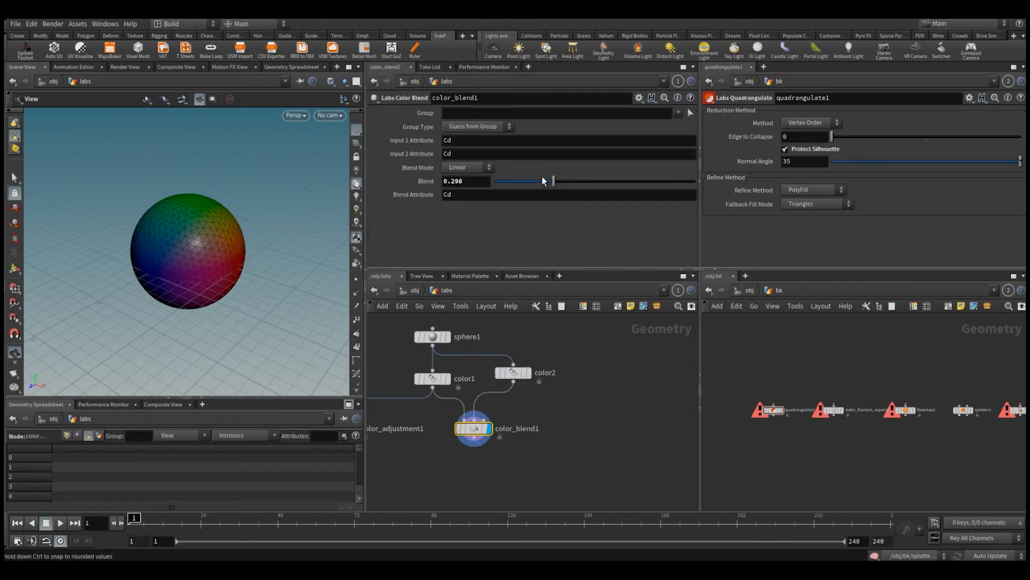
drag(548, 181, 571, 183)
click(487, 365)
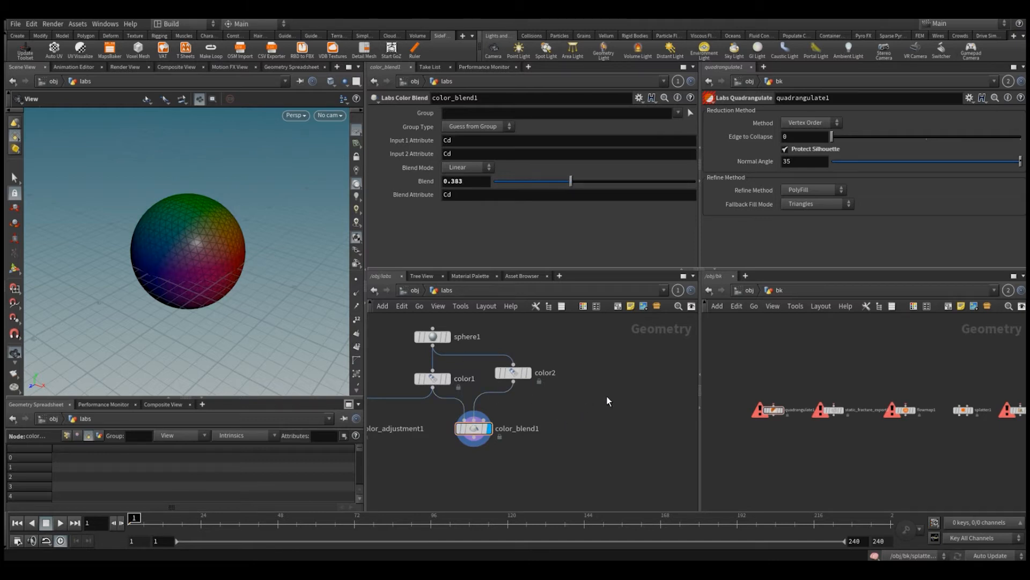
Add a Labs Color Gradient node beside color2, connect sphere1 to its input, and display it.
key(Tab)
mouse_move(654, 215)
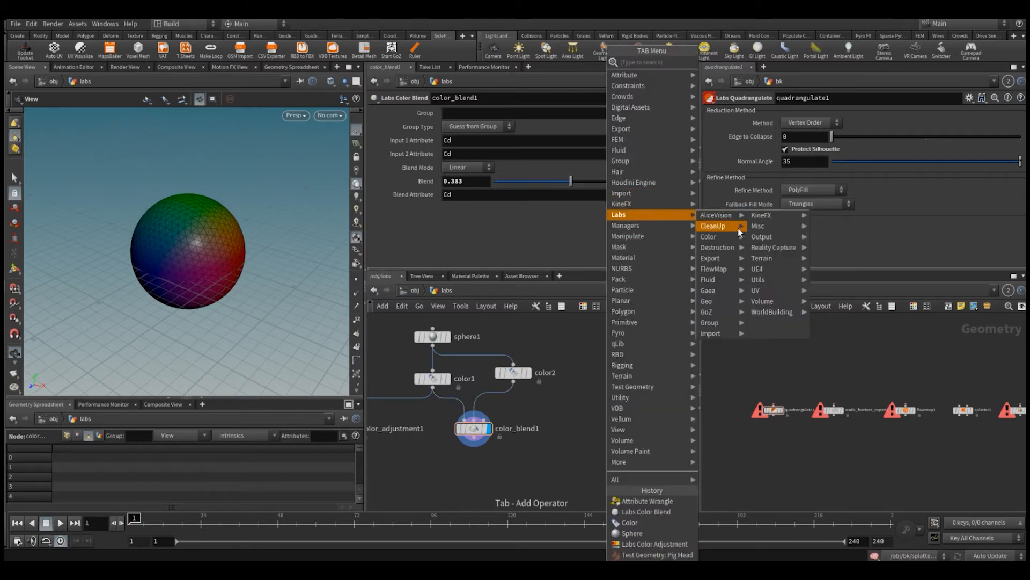
mouse_move(731, 237)
click(770, 259)
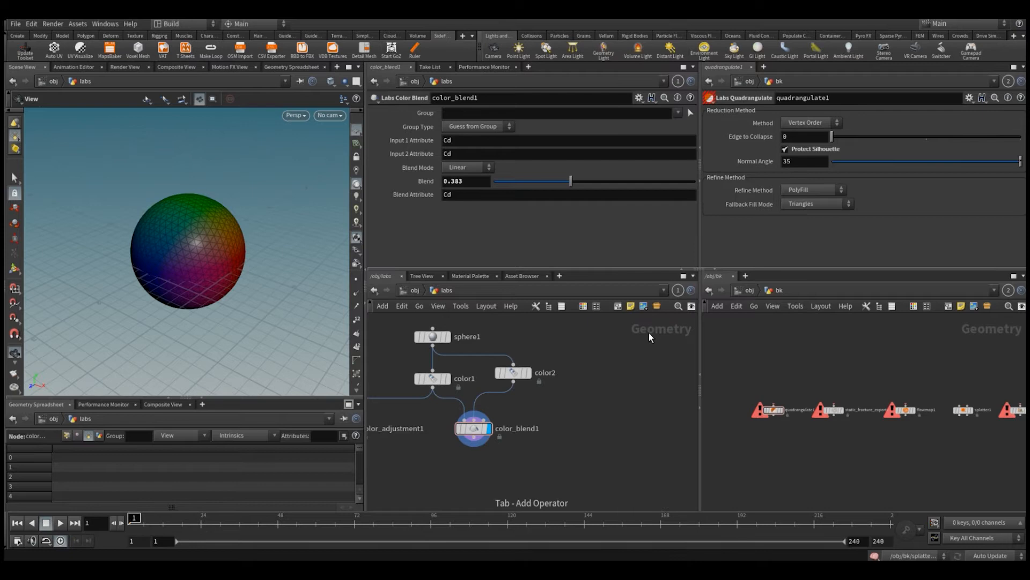
click(560, 389)
click(433, 346)
click(598, 390)
click(612, 399)
drag(600, 399, 601, 365)
Move the Color Gradient's black ramp point to position 0.381481 and set the gradient Axis to X.
drag(403, 199, 510, 190)
drag(209, 235, 219, 225)
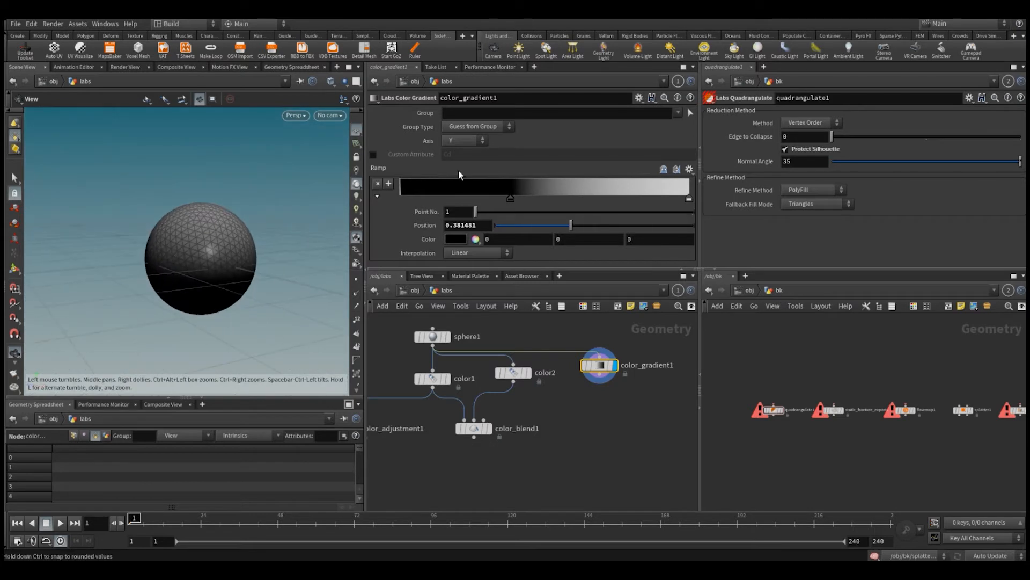
click(465, 141)
click(465, 156)
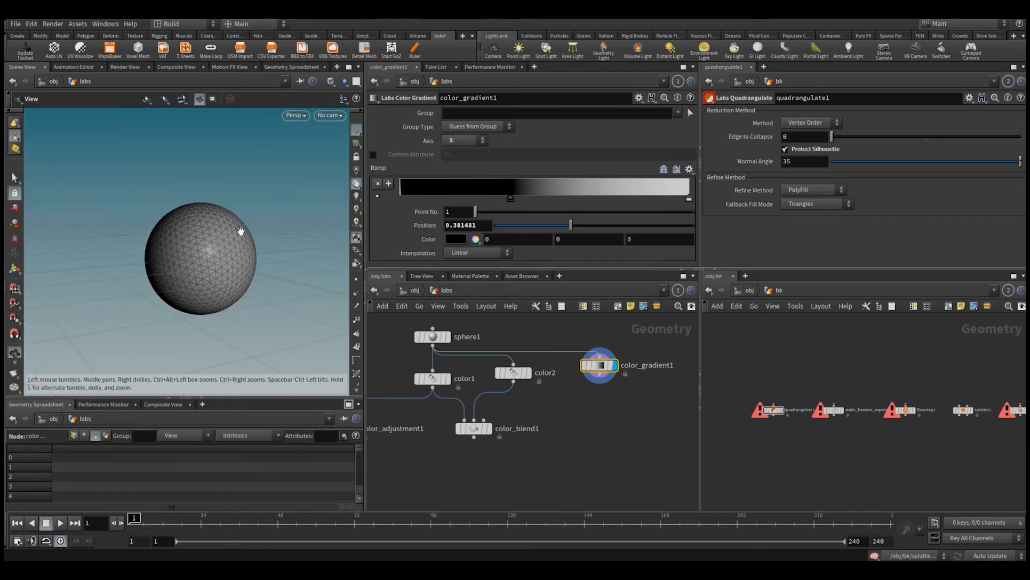
drag(241, 230, 288, 241)
Set the Color Gradient's Axis to Z.
click(460, 141)
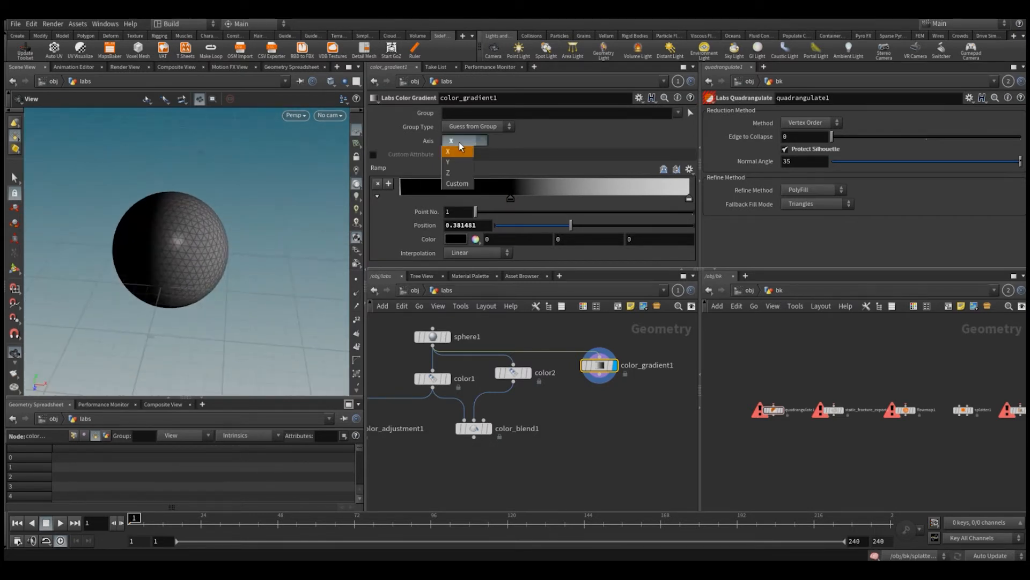
click(459, 173)
mouse_move(212, 273)
mouse_down()
mouse_move(133, 237)
mouse_move(151, 235)
mouse_up()
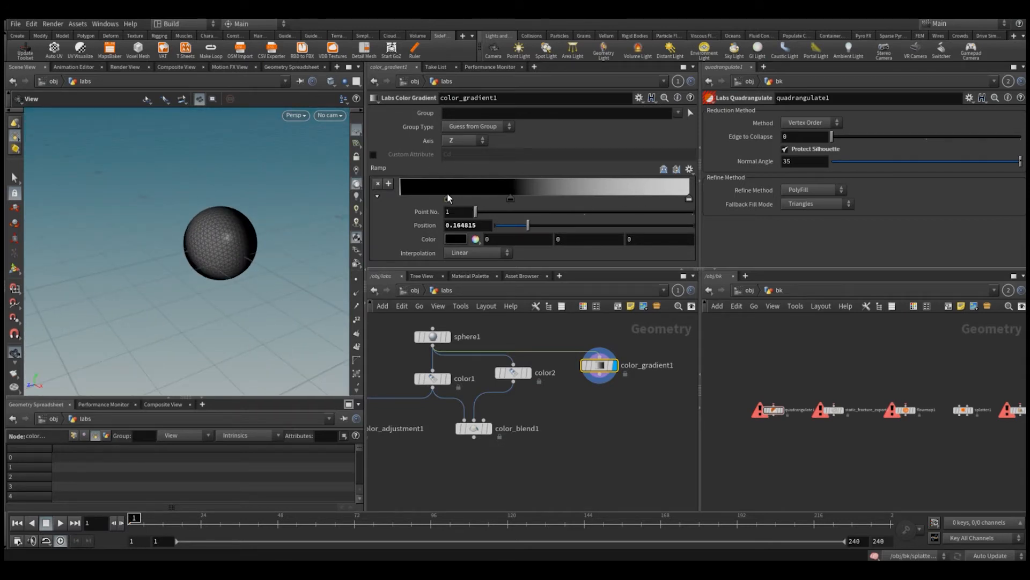
Add a ramp point at about position 0.165 in the Color Gradient and colour it pure red (FF0000).
click(456, 239)
click(408, 105)
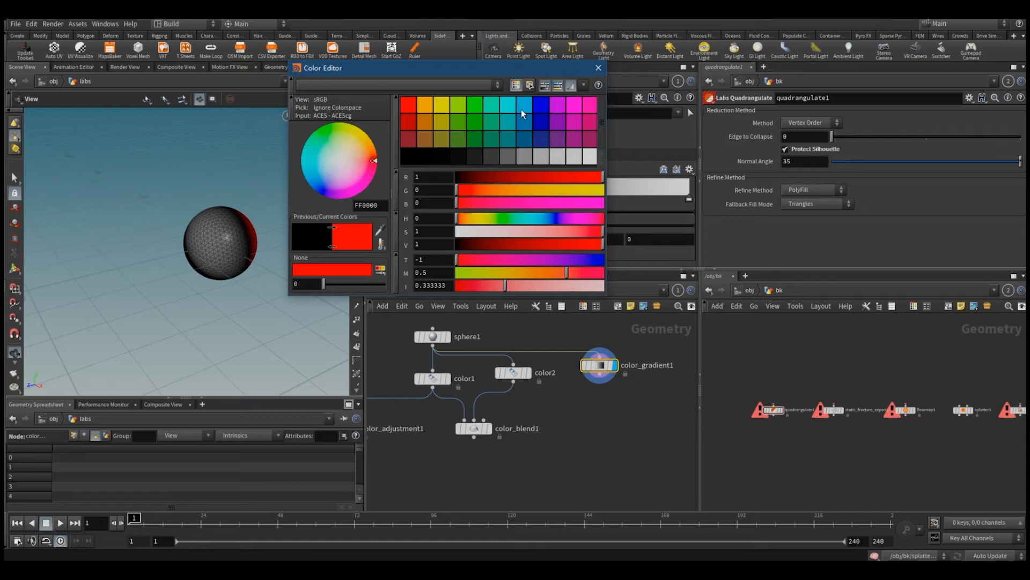
click(599, 68)
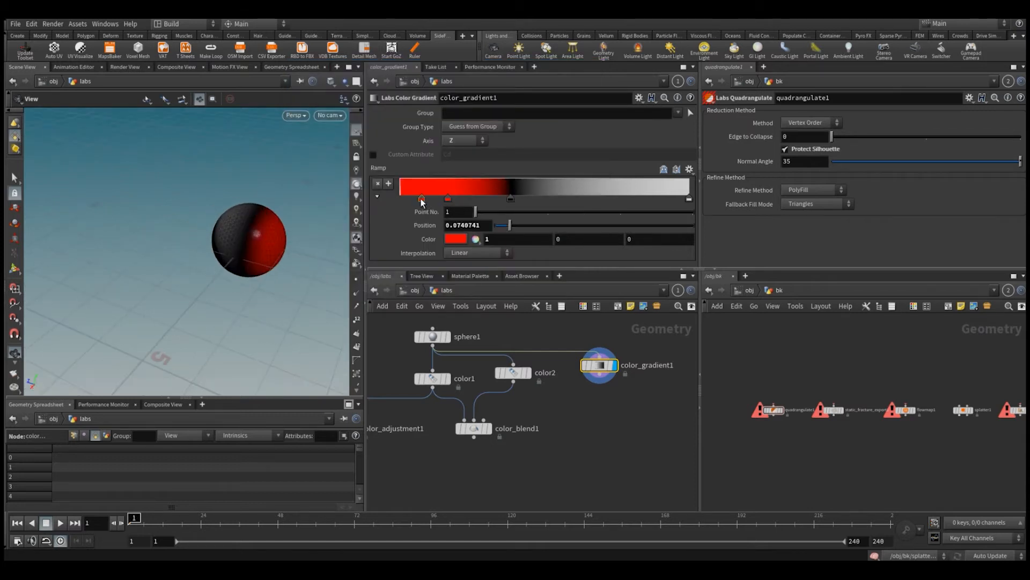
Add another ramp point at about position 0.074 in the Color Gradient and colour it pure green (00FF00).
click(456, 239)
click(478, 106)
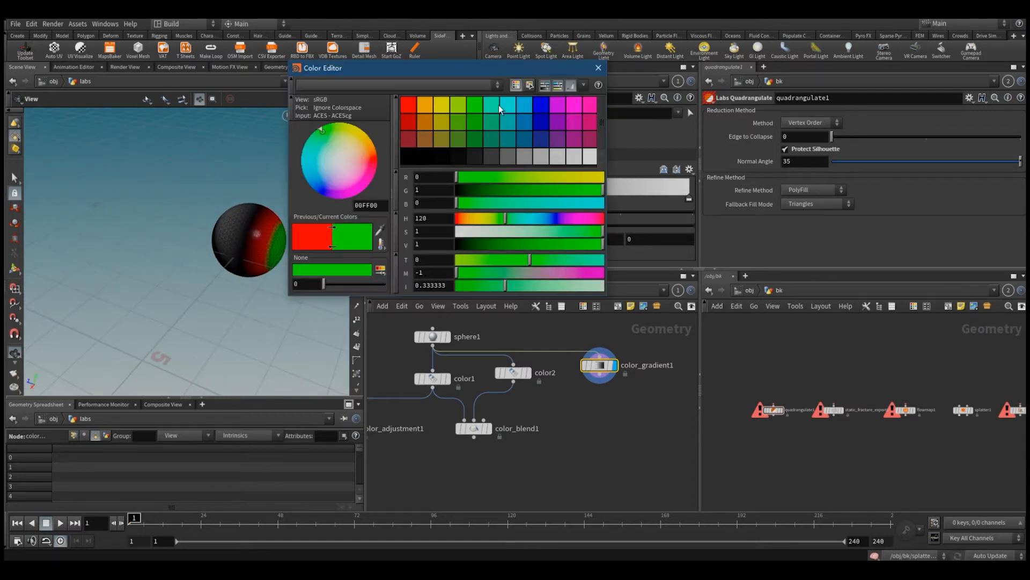
click(599, 68)
drag(225, 256, 205, 237)
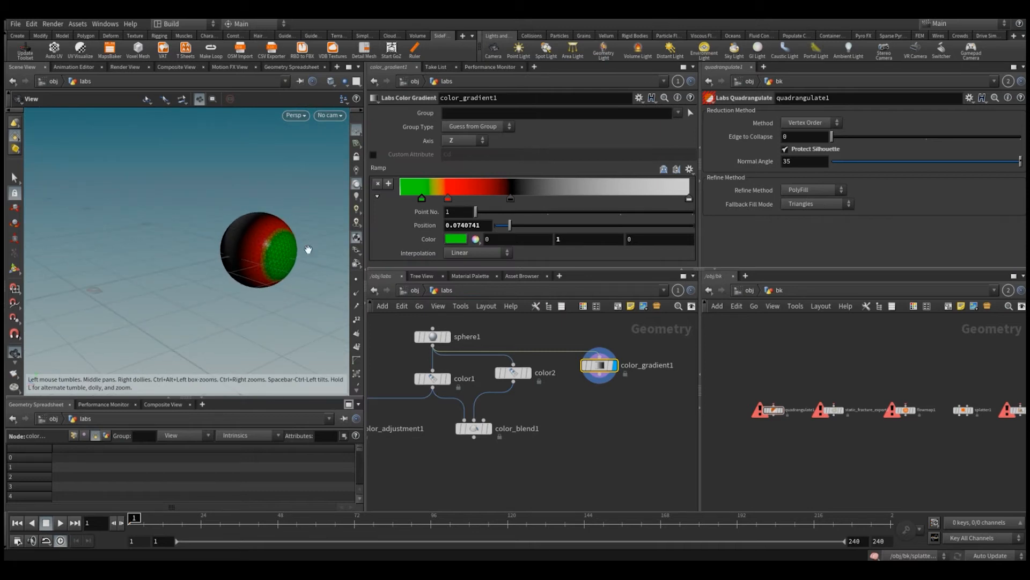
drag(309, 249, 322, 236)
Set the Color Gradient's Axis to Custom with an Angle of 127.6.
click(466, 141)
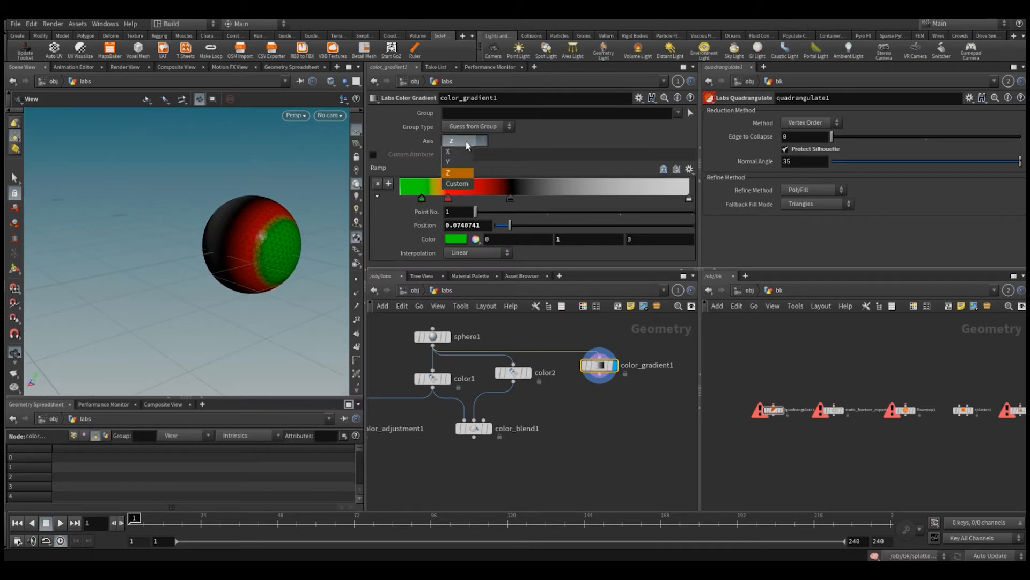
click(450, 184)
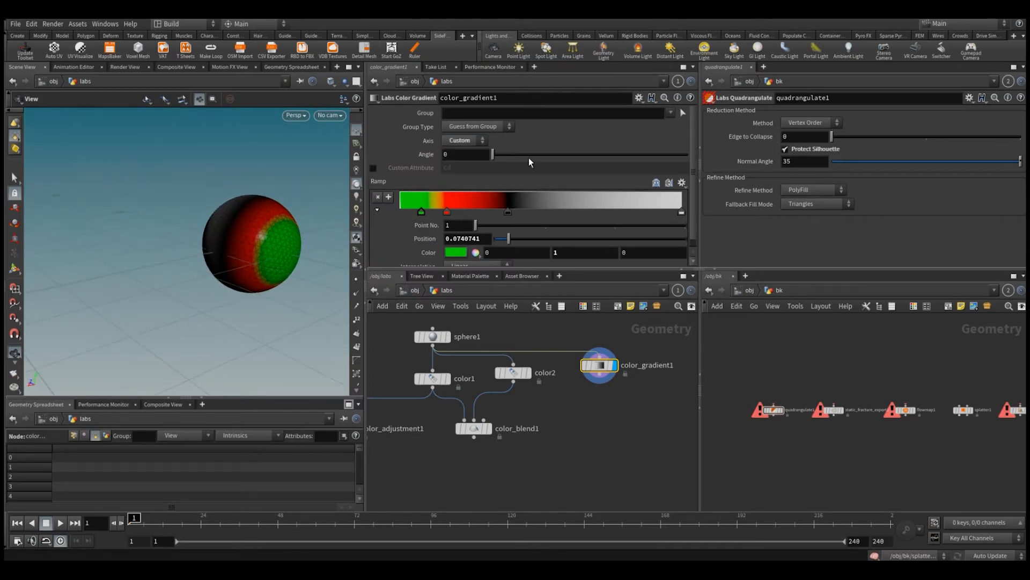
drag(493, 155, 562, 168)
Try the ramp's white end point at about position 0.643, and return it to position 1.
click(582, 203)
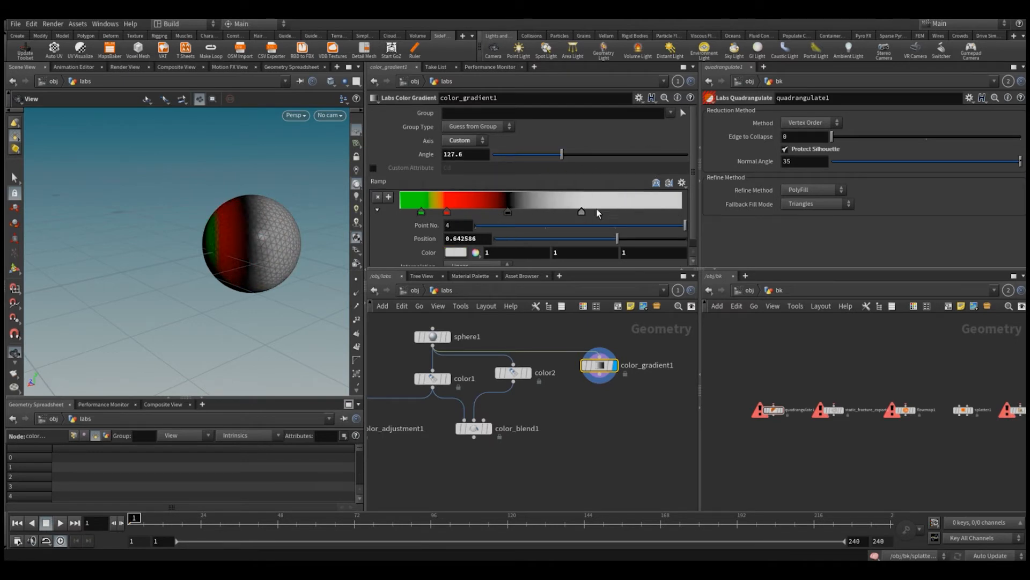
drag(598, 213, 682, 212)
drag(269, 240, 253, 262)
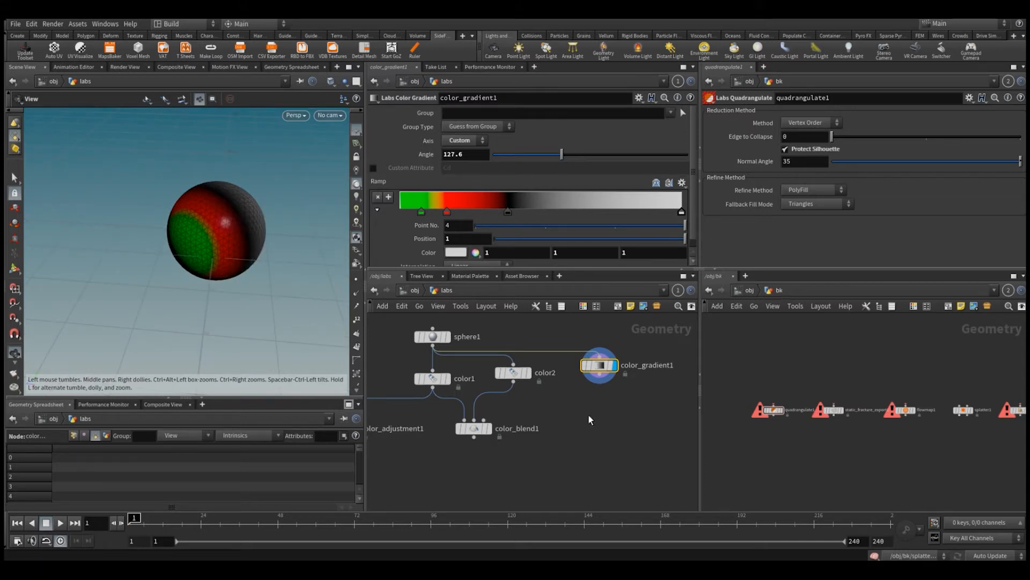
Add a Labs Delight node beside the Color Gradient node and connect sphere1 to its input.
right_drag(610, 419, 552, 429)
drag(534, 414, 524, 423)
right_drag(611, 416, 604, 443)
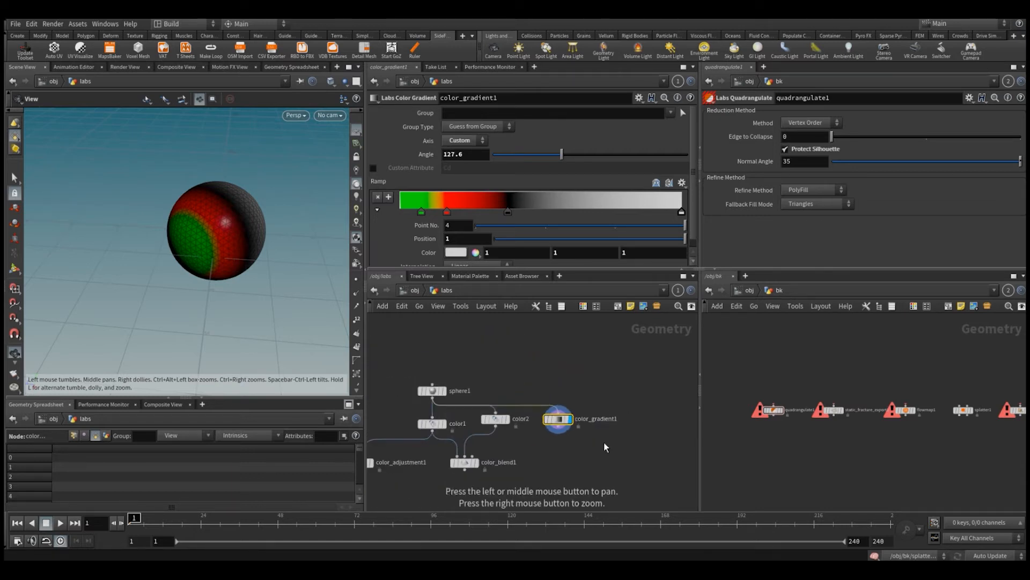
key(Tab)
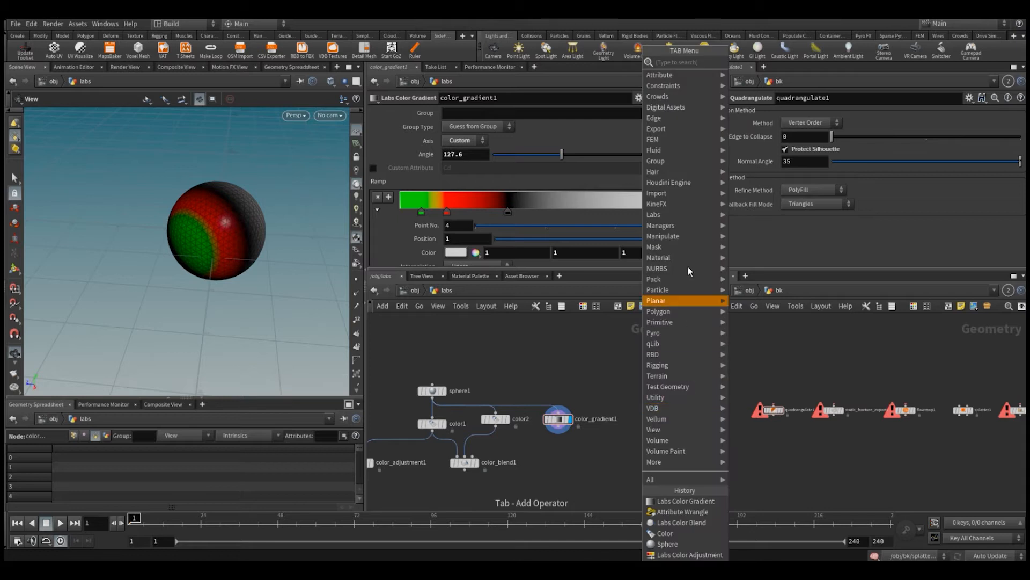
mouse_move(686, 215)
mouse_move(738, 217)
mouse_move(744, 237)
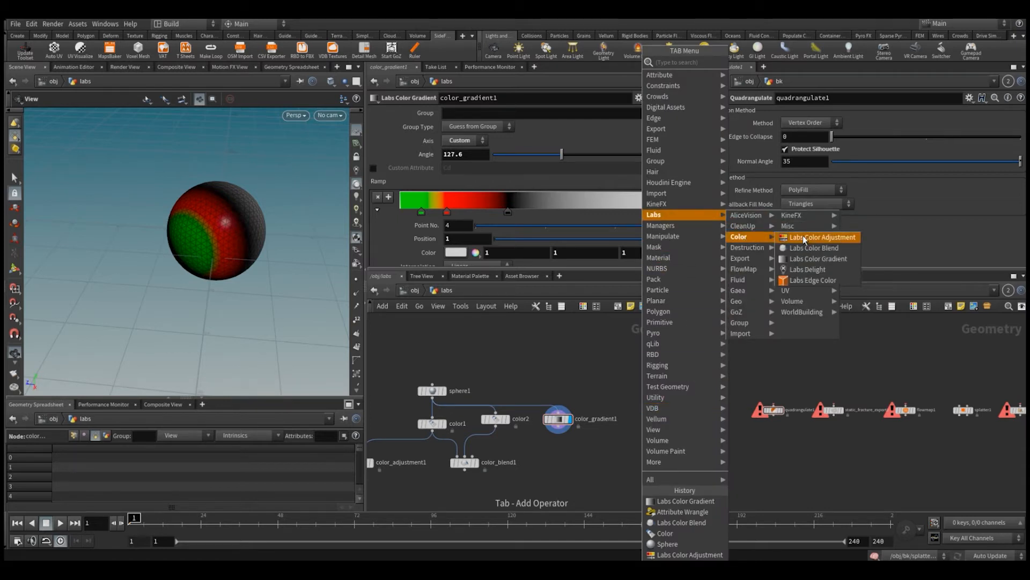
click(810, 270)
click(642, 419)
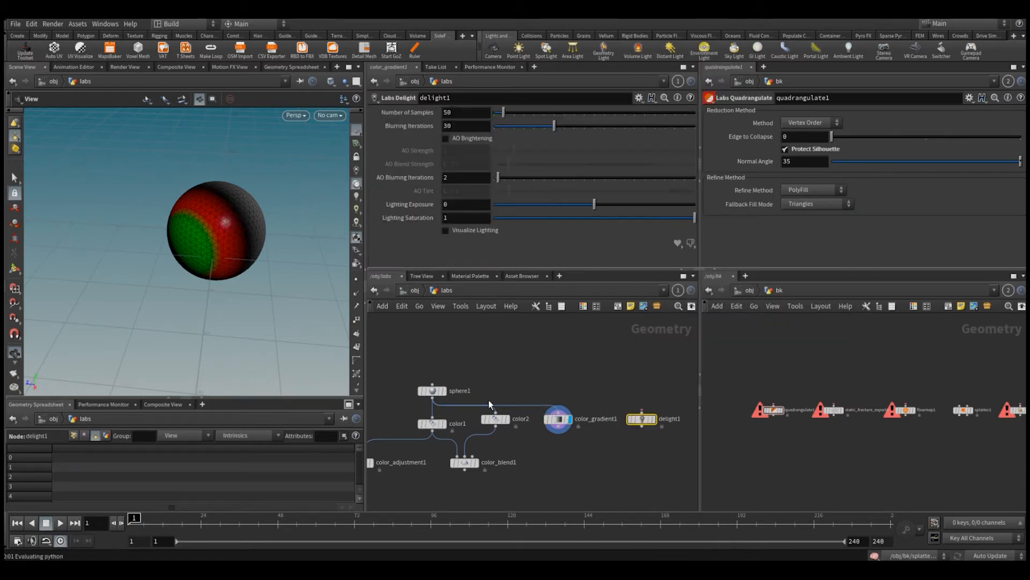
click(432, 398)
click(640, 411)
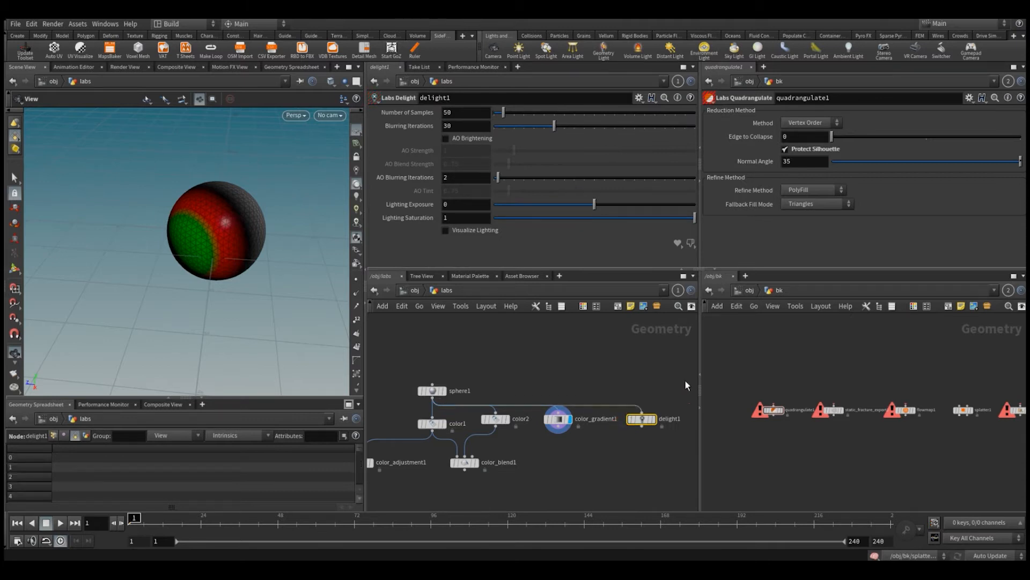
Move the Delight node lower, feed it from color_gradient1 instead of sphere1, and display it.
click(653, 418)
drag(642, 419, 631, 449)
click(558, 426)
click(632, 441)
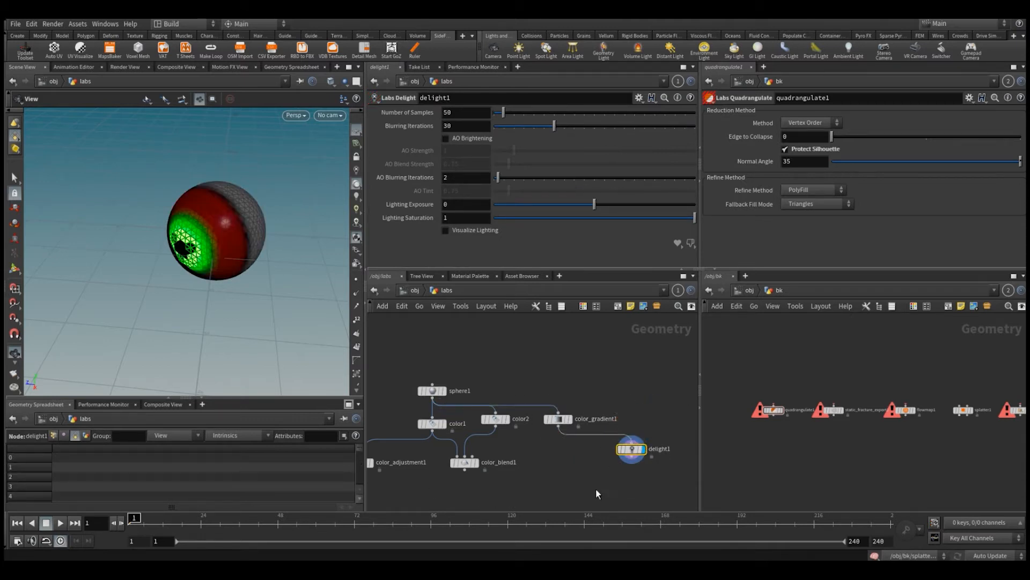
Inspect the Delight result on the sphere up close and delete the Delight node.
mouse_move(235, 247)
mouse_down()
mouse_move(260, 256)
mouse_move(196, 228)
mouse_move(225, 228)
mouse_move(252, 247)
mouse_up()
scroll(252, 255, up, 3)
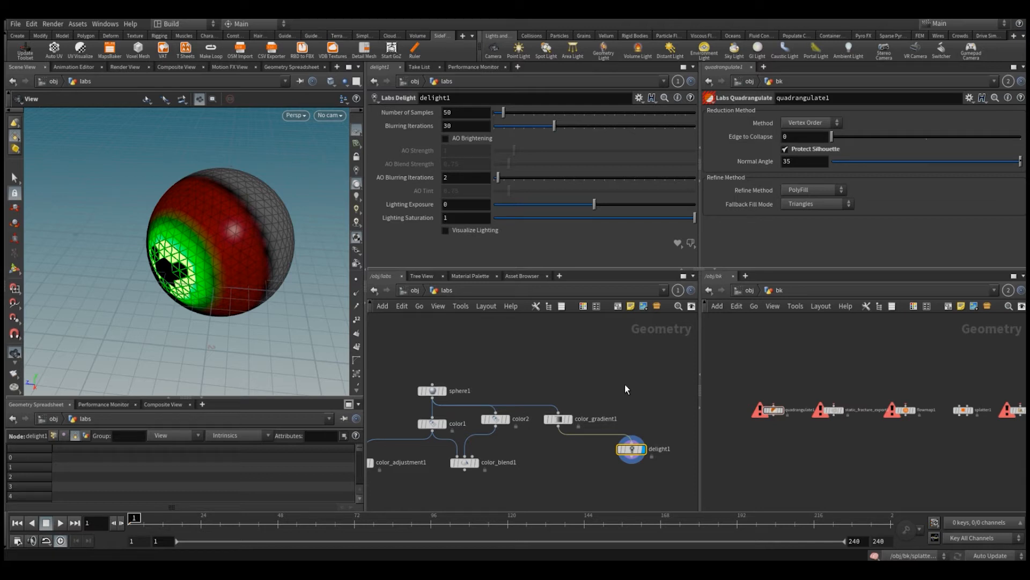
drag(667, 412, 621, 470)
key(Delete)
Add a Labs Edge Color node beside the Color Gradient node.
key(Tab)
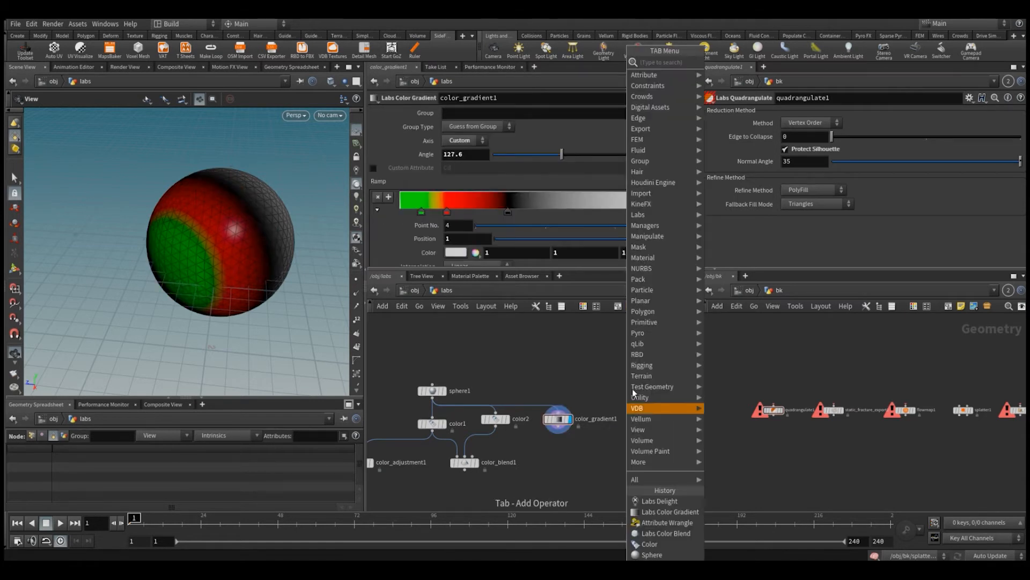
mouse_move(671, 258)
mouse_move(674, 215)
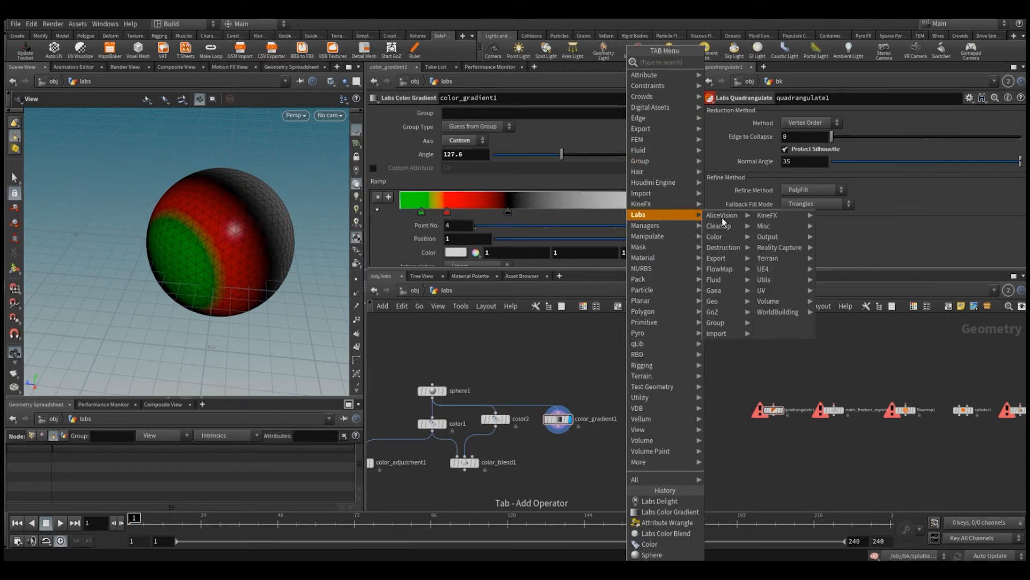
mouse_move(736, 238)
click(788, 280)
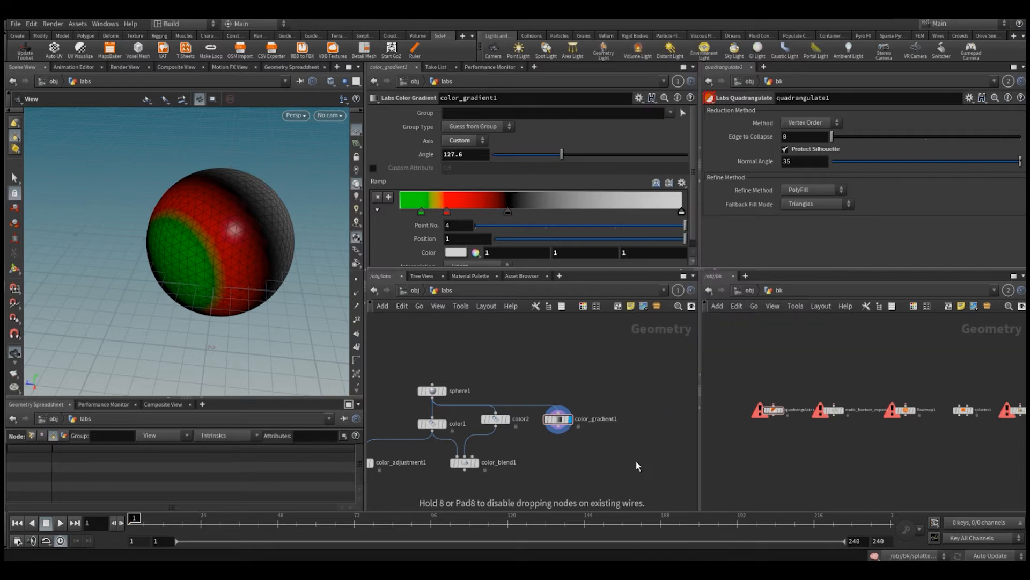
click(636, 419)
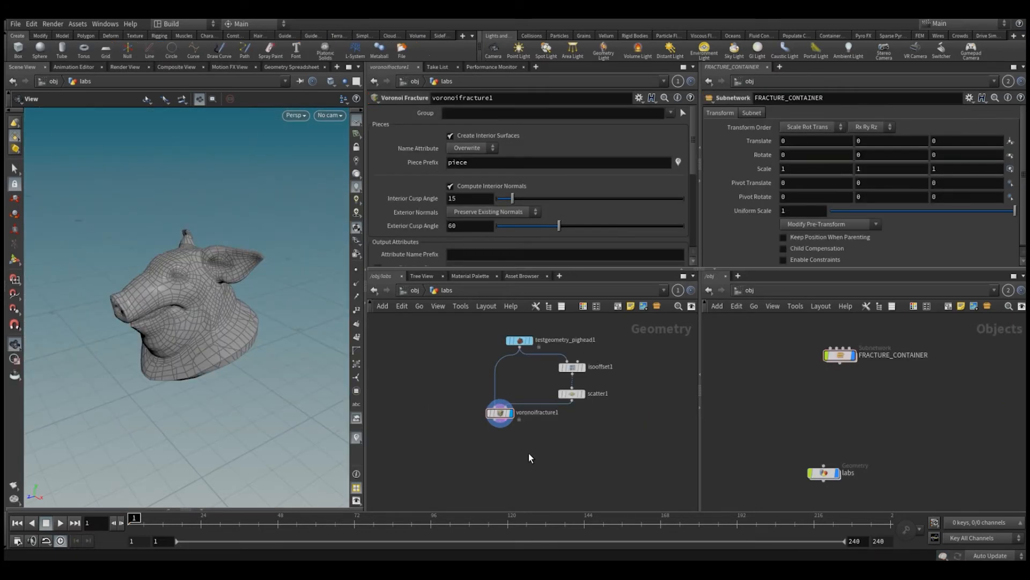
Add a Labs Static Fracture Export node and place it directly below voronoifracture1.
key(Tab)
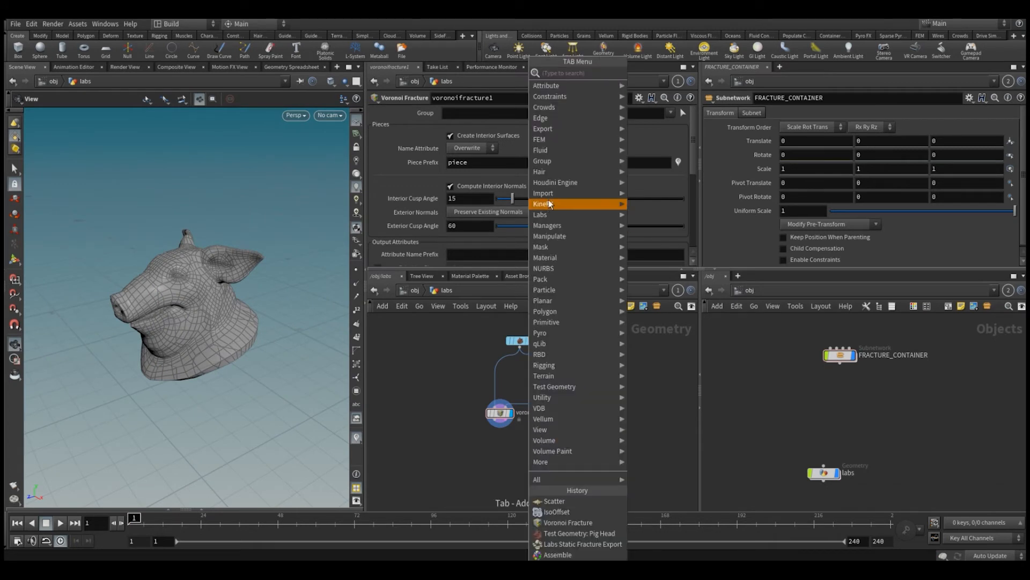
mouse_move(541, 215)
mouse_move(654, 259)
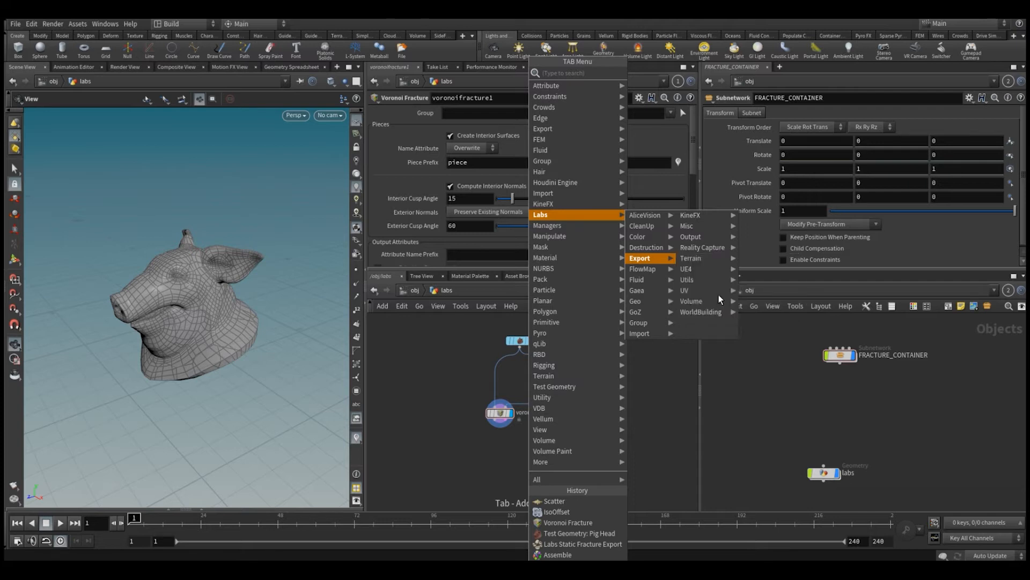
click(719, 294)
click(475, 456)
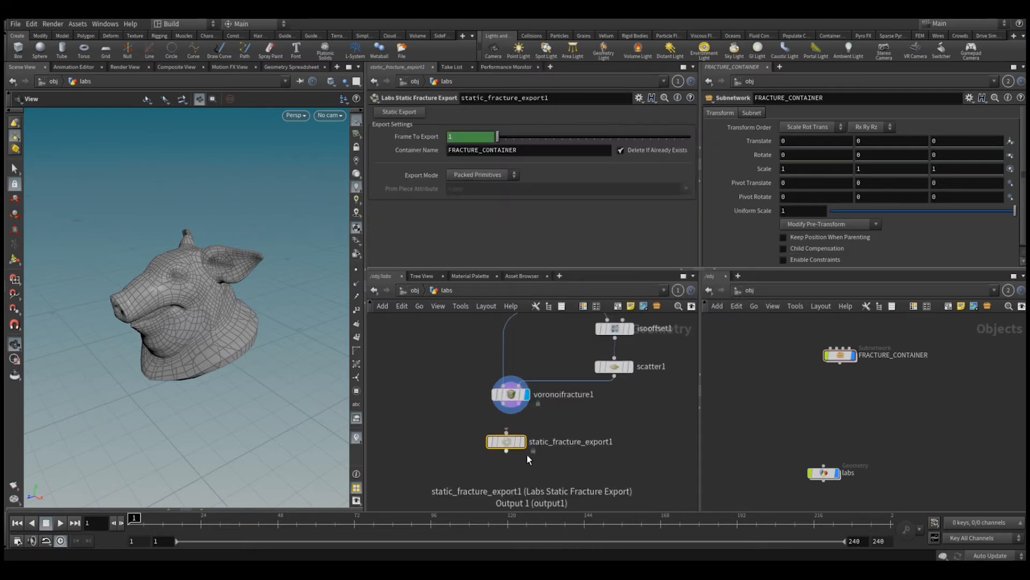
drag(506, 446, 511, 469)
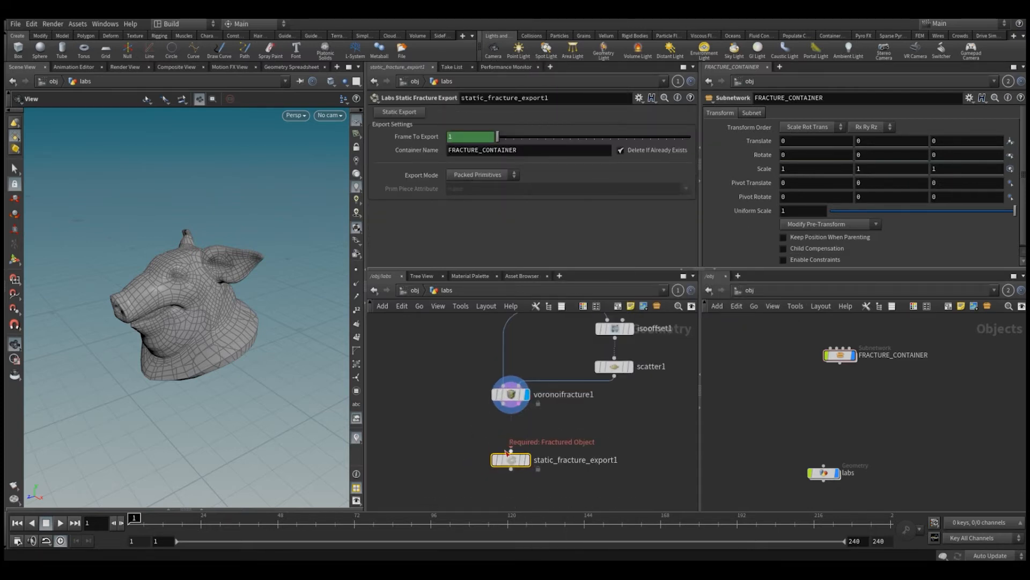
Try displaying the unconnected Static Fracture Export node, and return the display to voronoifracture1.
key(r)
scroll(596, 468, down, 1)
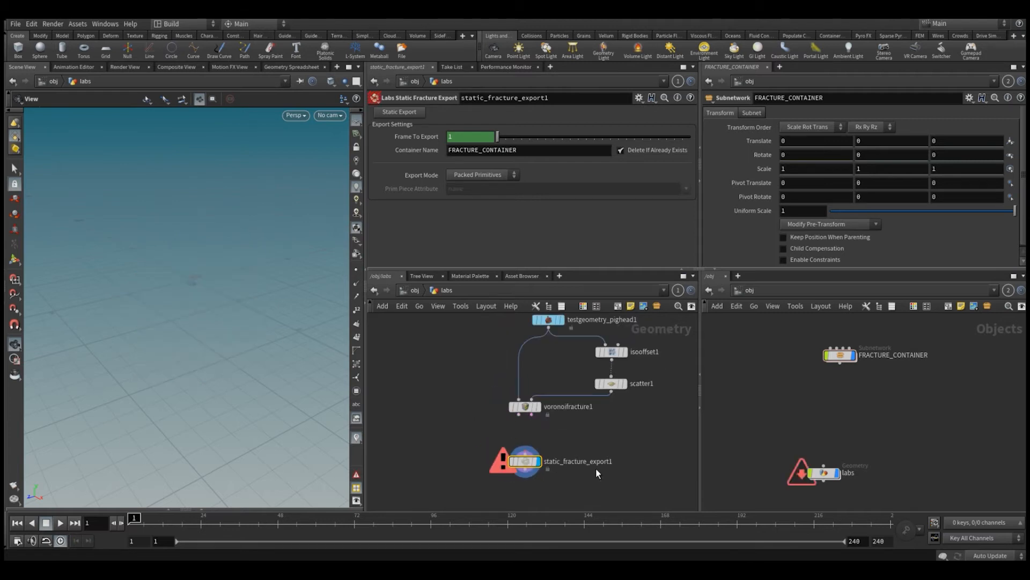
middle_drag(587, 453, 575, 430)
click(512, 381)
key(r)
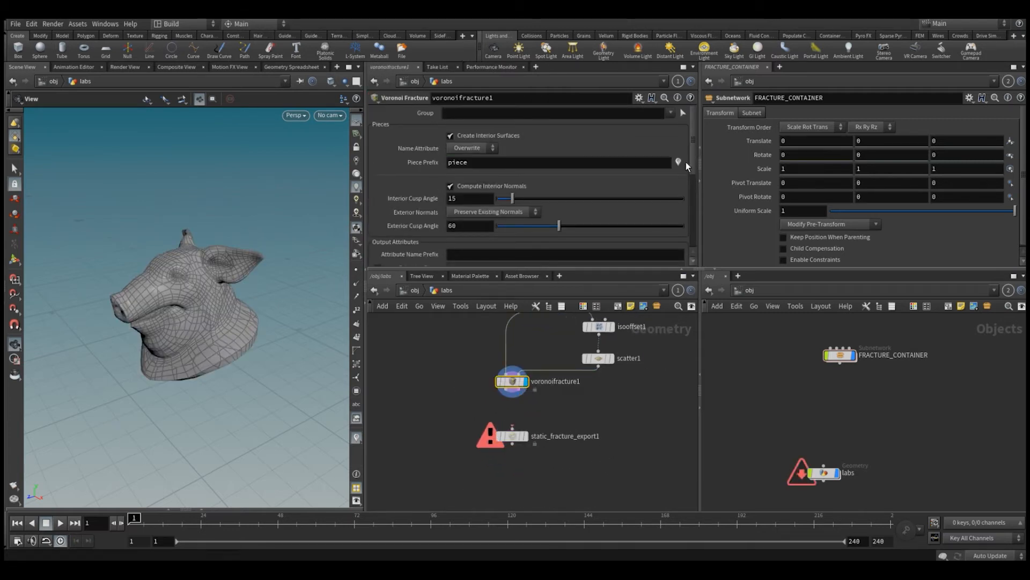
drag(235, 293, 252, 290)
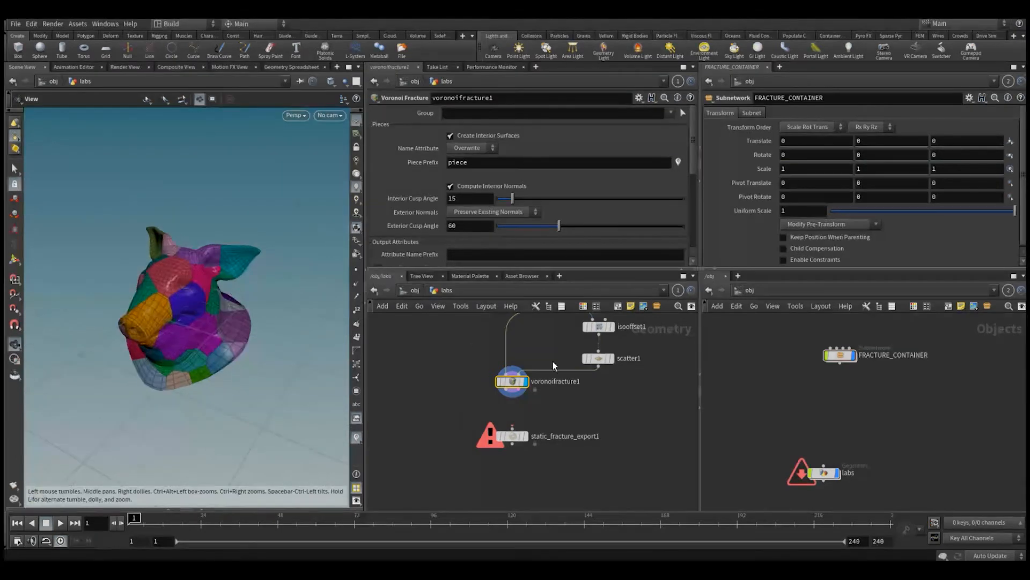
Turn off Relax Iterations on scatter1 and inspect the fractured pig head with voronoifracture1 selected.
click(598, 358)
scroll(421, 242, down, 3)
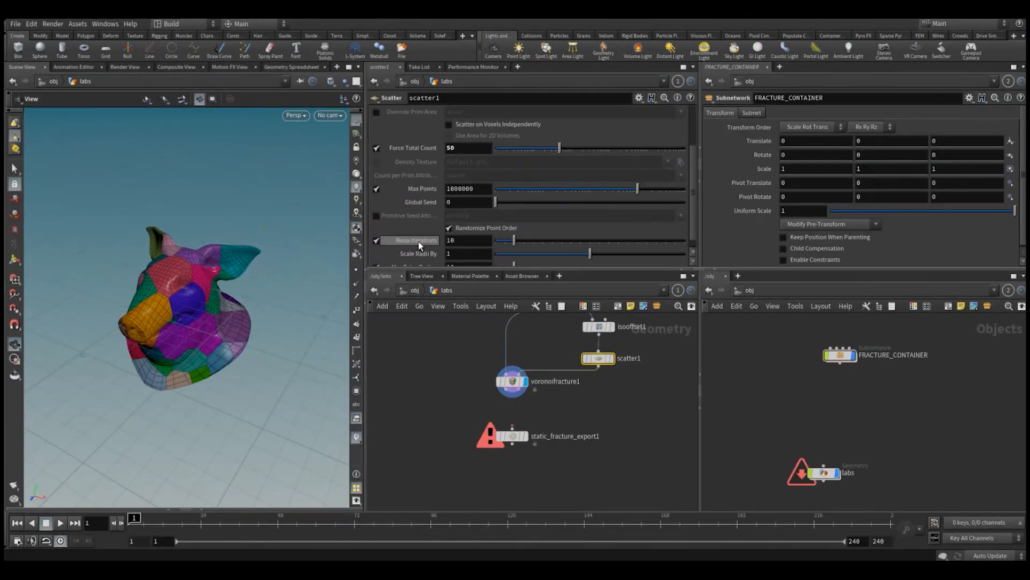
scroll(384, 240, down, 1)
click(377, 228)
drag(204, 306, 155, 250)
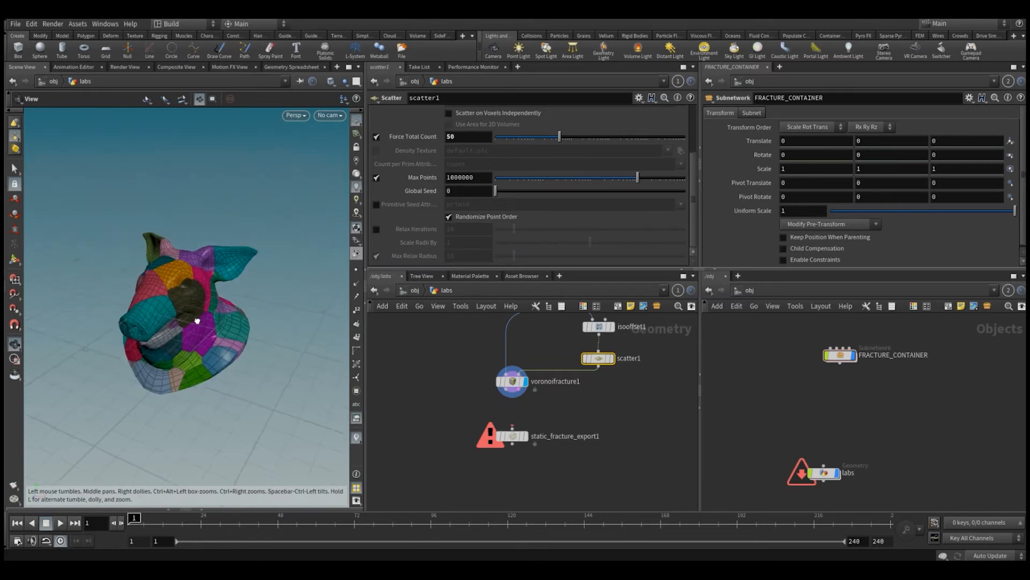
click(510, 382)
drag(188, 353, 213, 319)
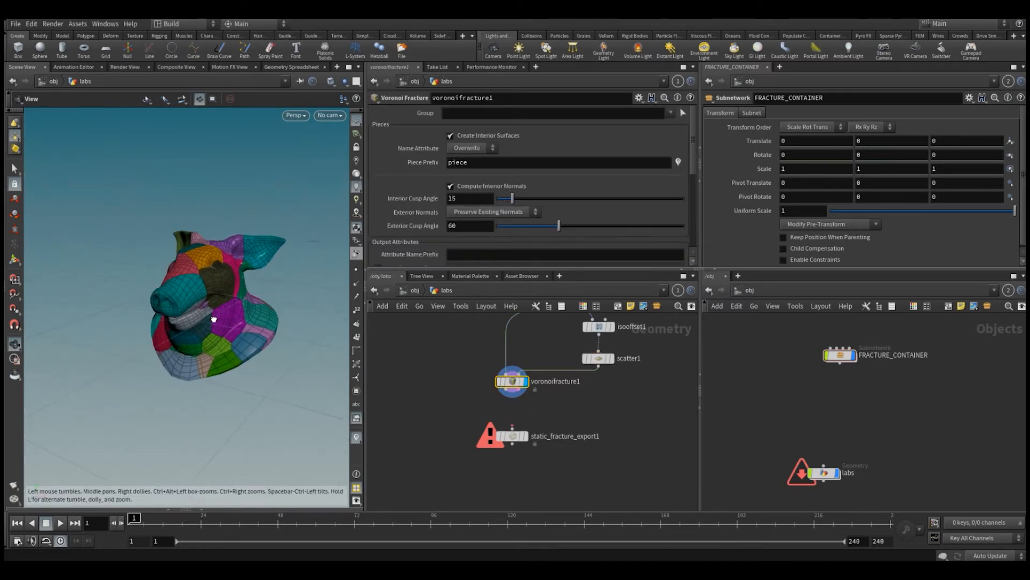
Connect the first output of voronoifracture1 to static_fracture_export1 and display the export node.
middle_click(507, 379)
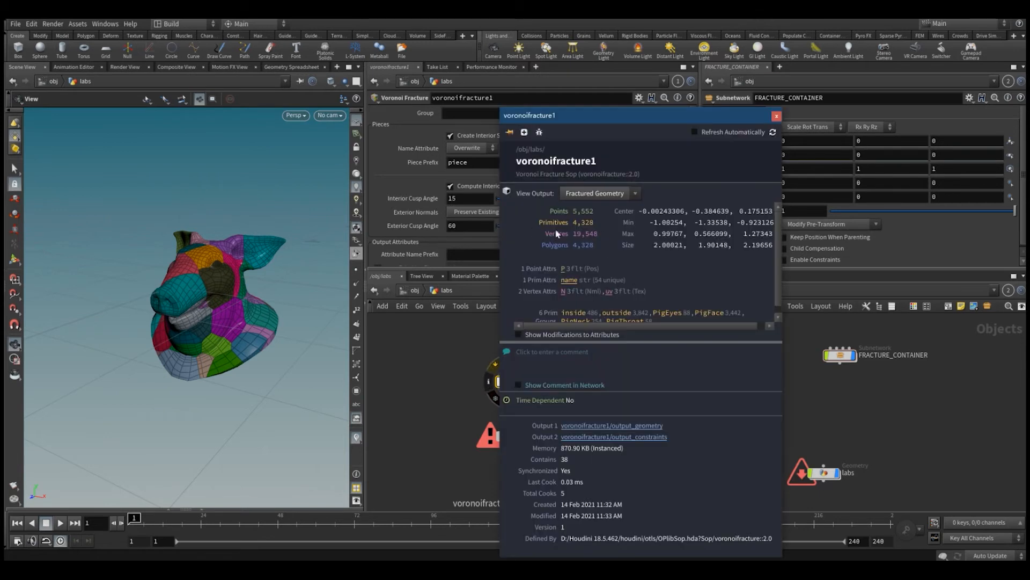
click(510, 436)
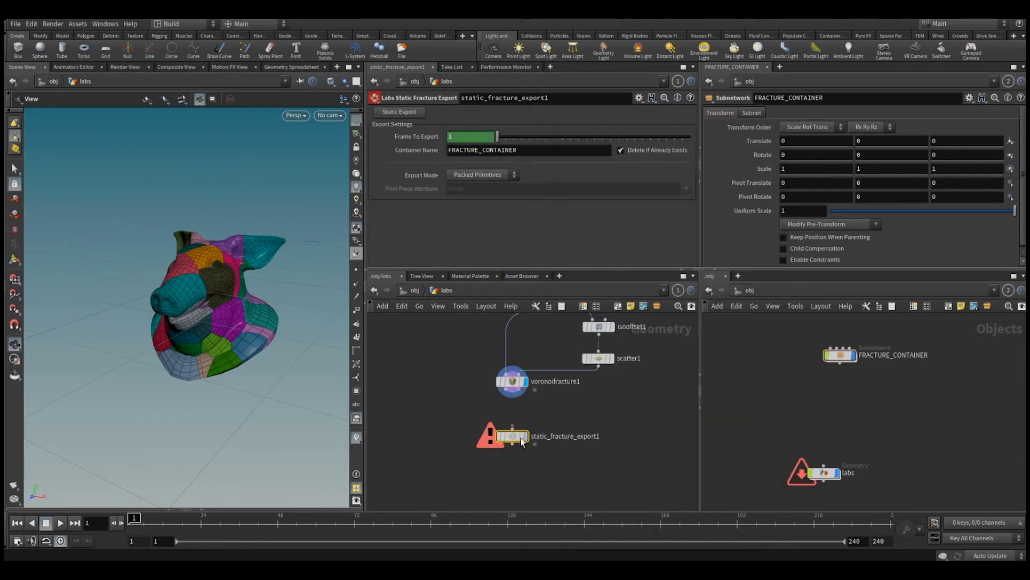
click(525, 436)
drag(512, 436, 512, 452)
drag(506, 389, 513, 441)
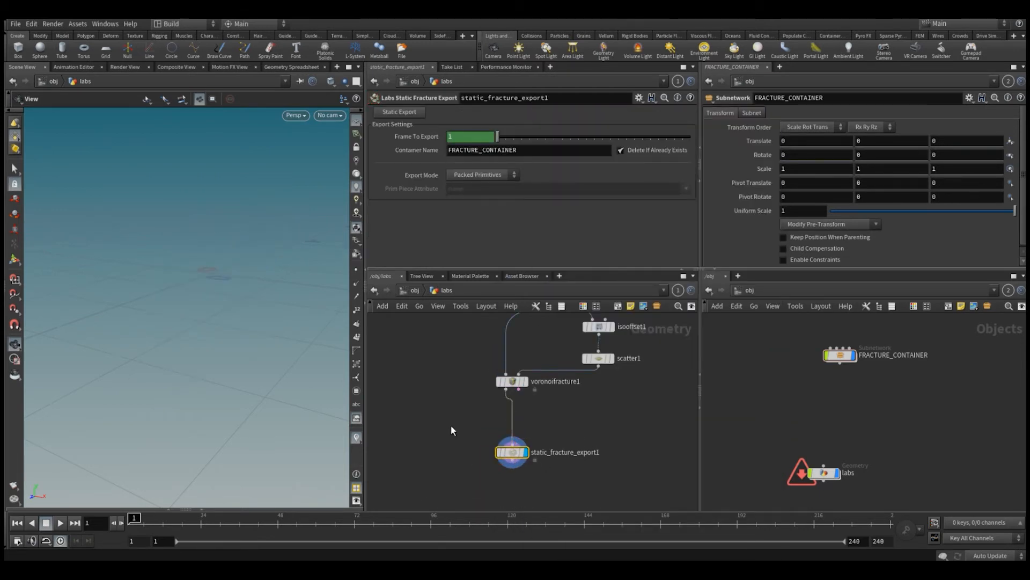
Try a static export in Packed Primitives mode, lay out the object-level nodes, and check the contents of FRACTURE_CONTAINER.
click(400, 113)
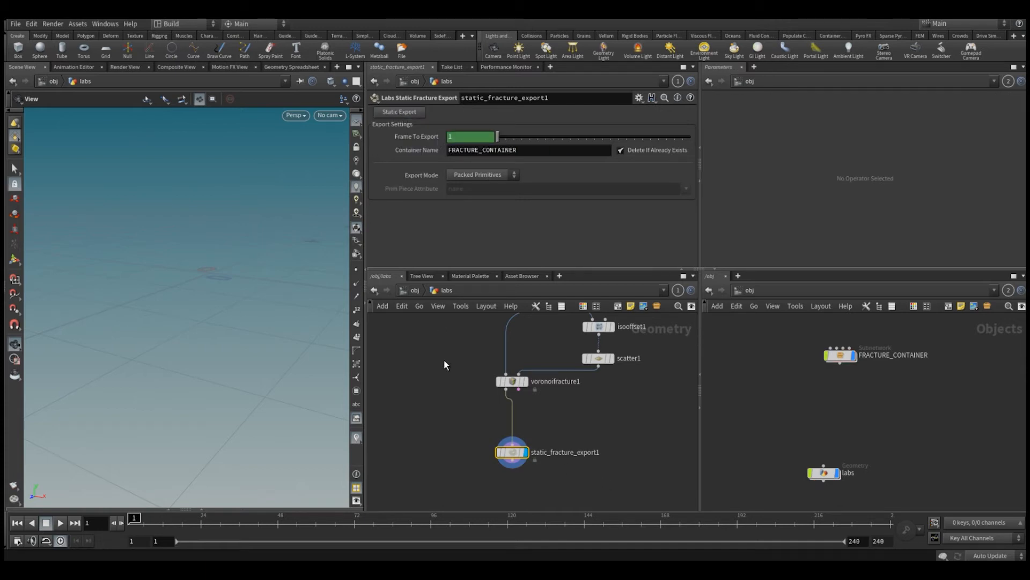
drag(840, 354, 812, 368)
click(414, 289)
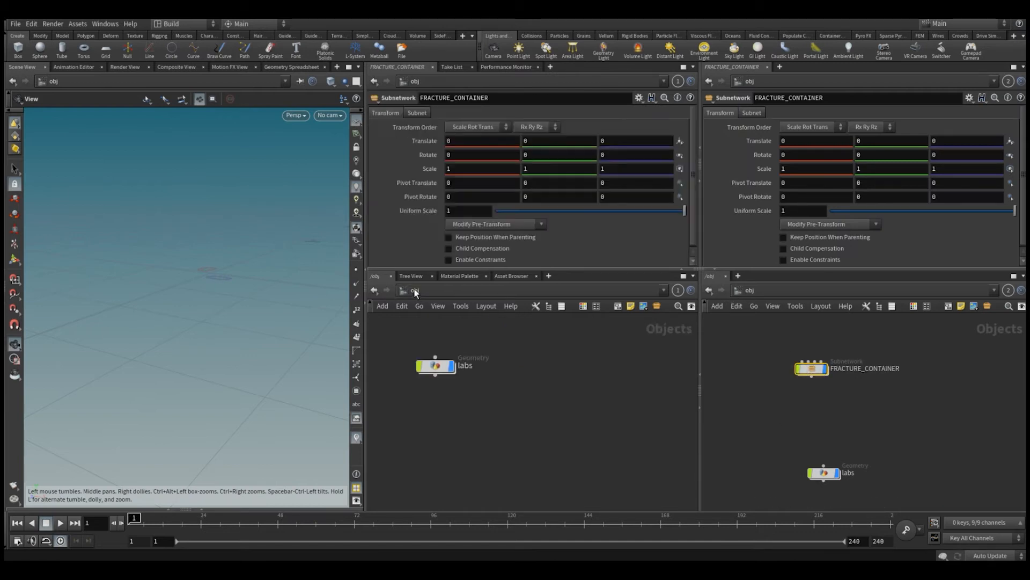
drag(397, 327, 525, 404)
middle_drag(476, 428, 527, 461)
scroll(537, 448, down, 1)
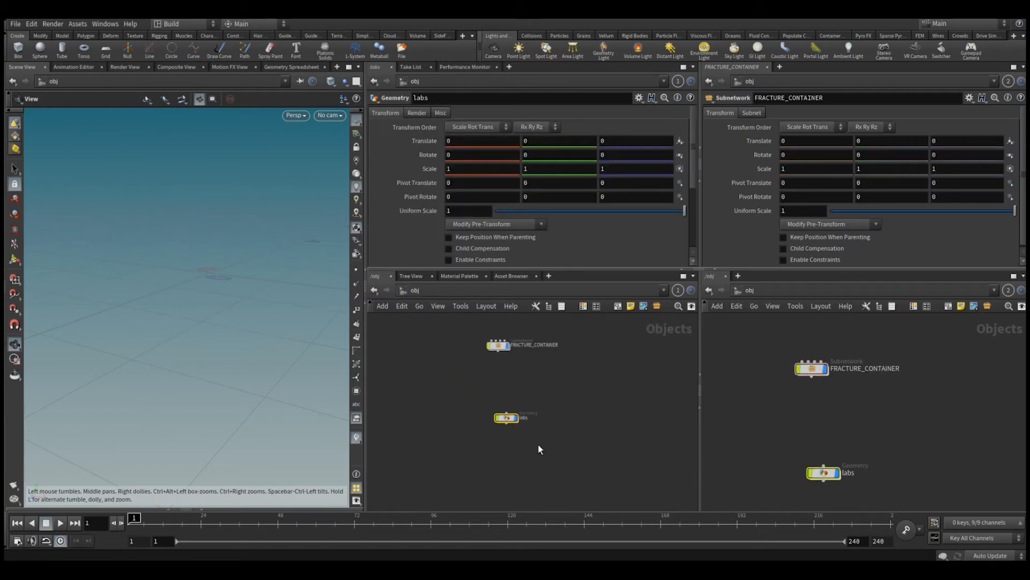
key(l)
drag(454, 424, 558, 448)
scroll(487, 436, up, 1)
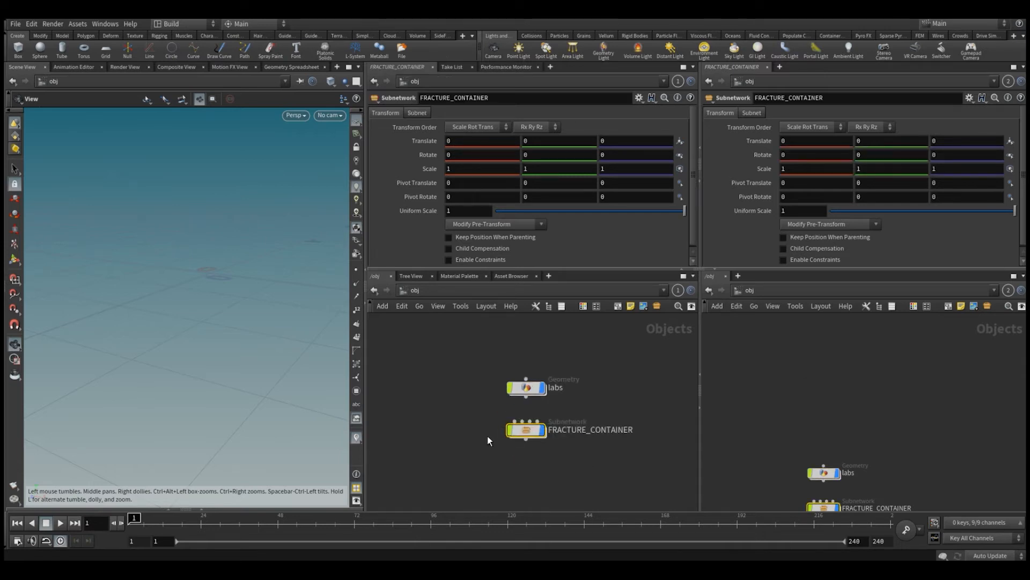
double_click(526, 430)
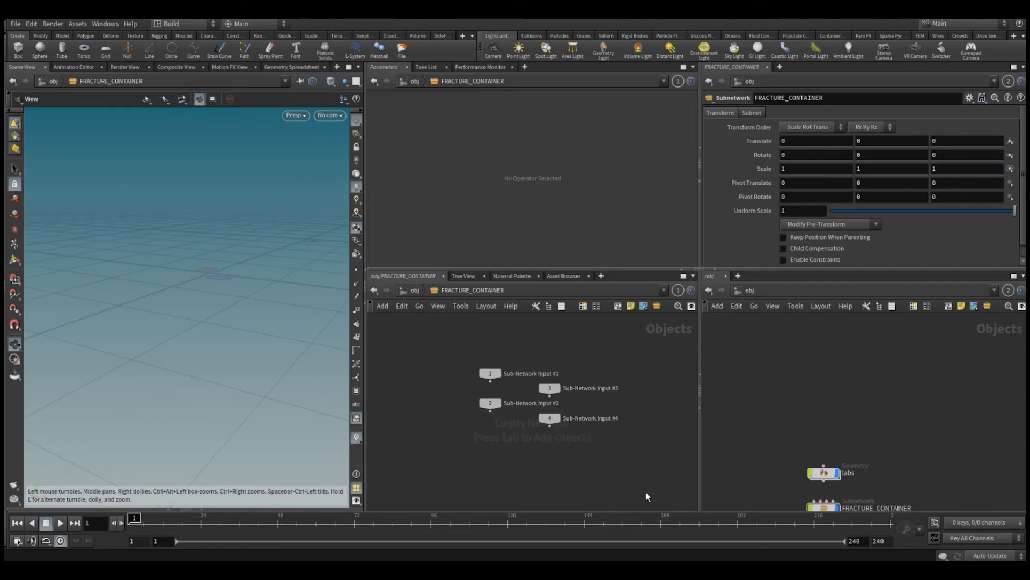
key(u)
Return to the labs network and set the Export Mode of static_fracture_export1 to Piece Attribute.
click(526, 387)
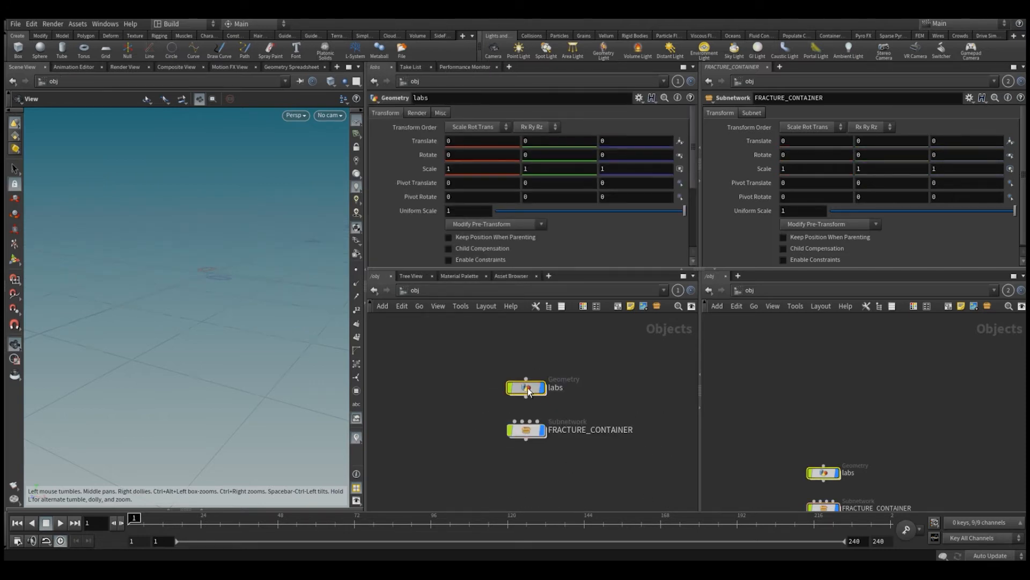
double_click(527, 388)
click(505, 381)
drag(468, 426, 596, 471)
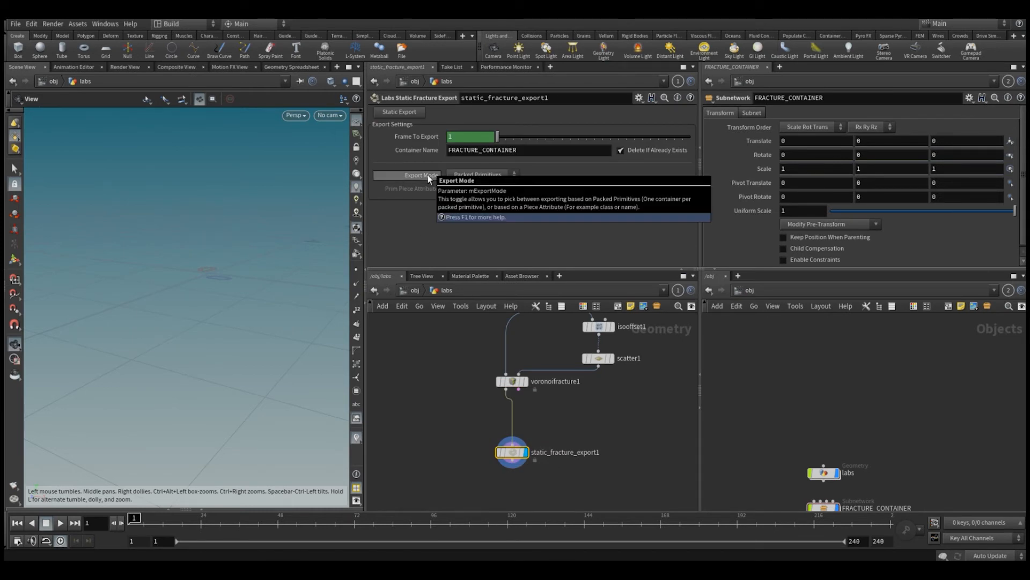
click(481, 176)
click(472, 198)
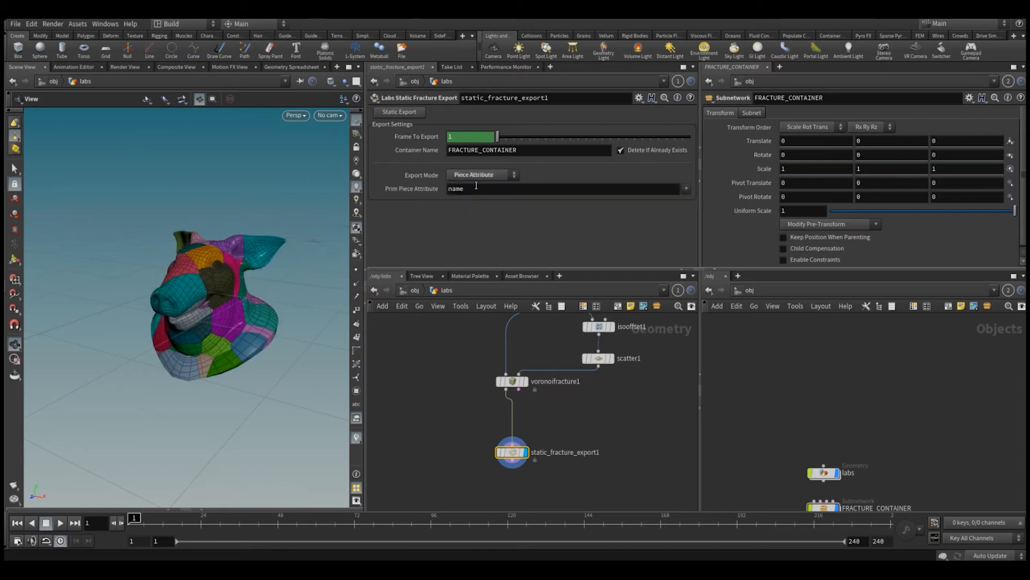
Examine the primitive name attribute of voronoifracture1 in the geometry spreadsheet, sorted by name, and check the node's info.
drag(466, 374, 544, 402)
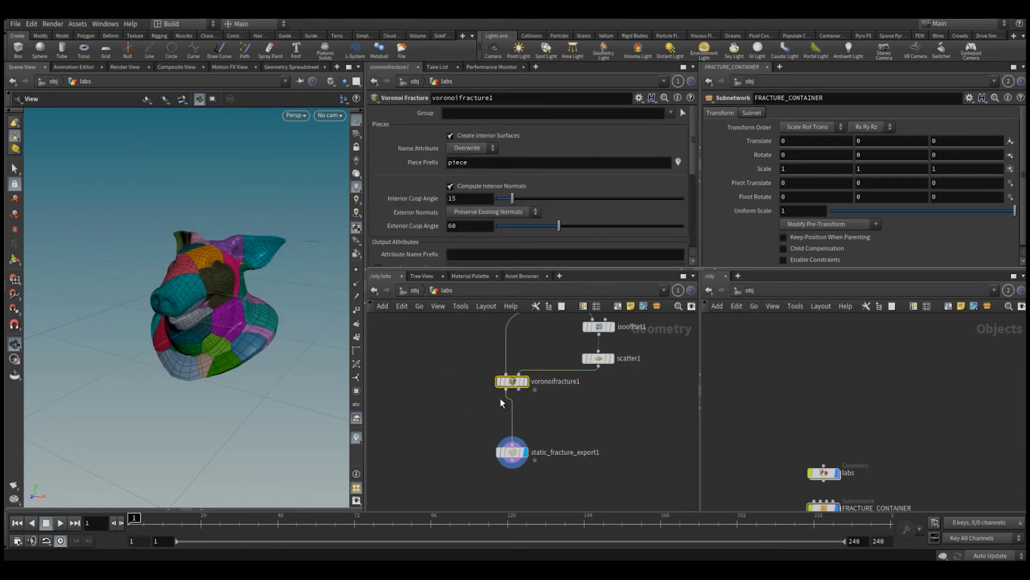
click(185, 508)
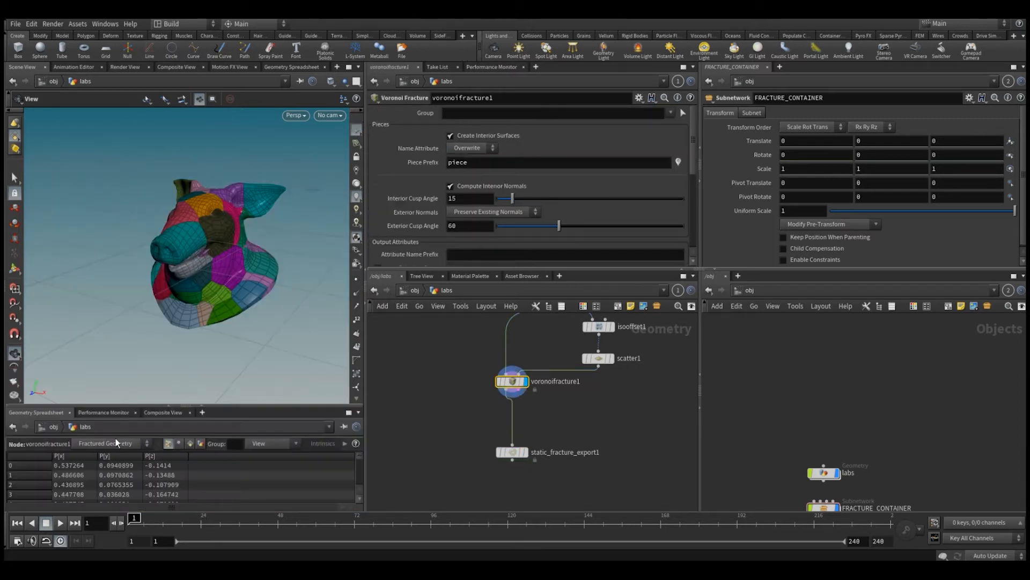
click(188, 444)
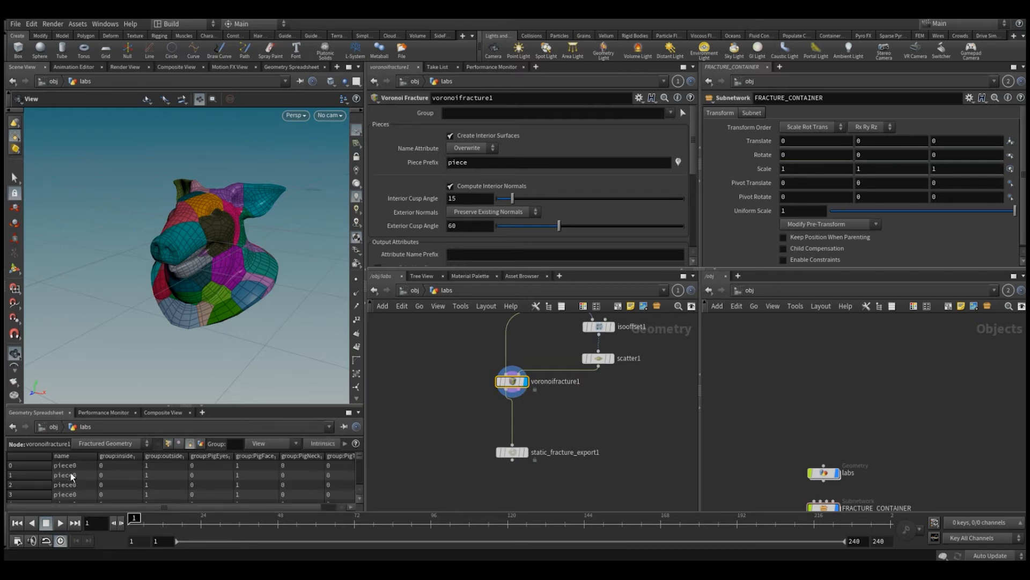
click(78, 456)
click(488, 383)
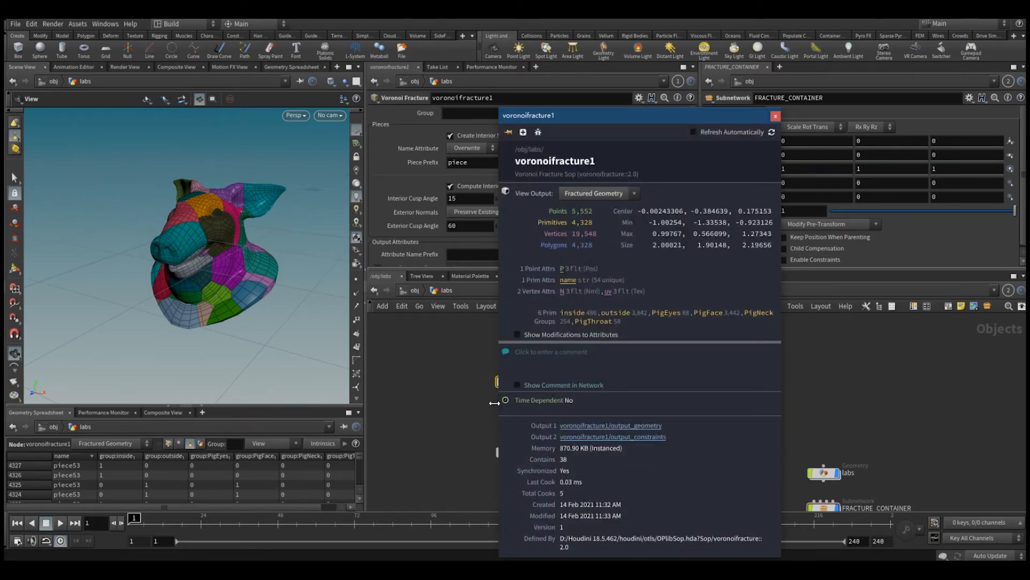
Run the static export from static_fracture_export1 by the name attribute, lay out the object-level nodes, and open FRACTURE_CONTAINER.
click(513, 452)
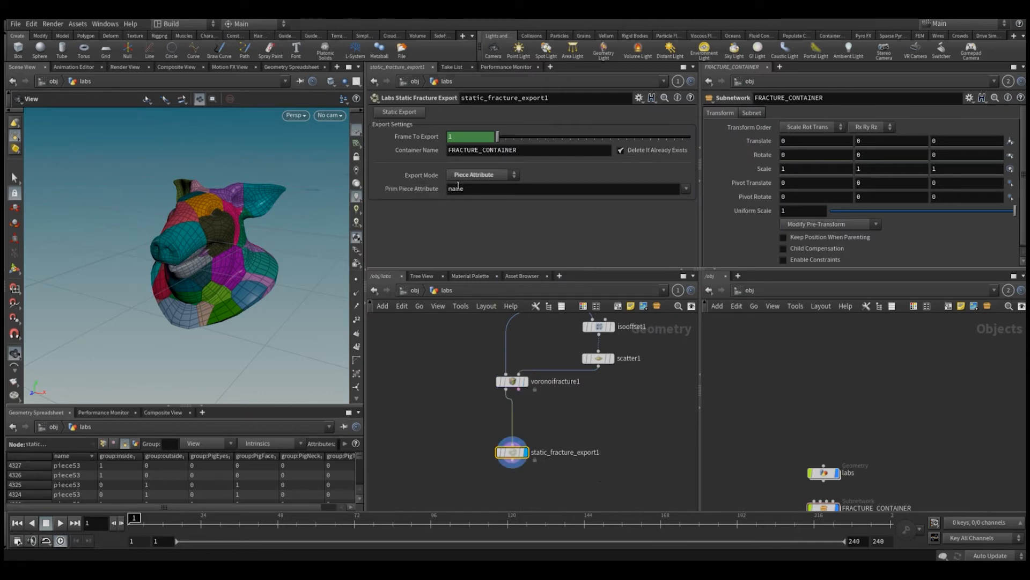
click(425, 185)
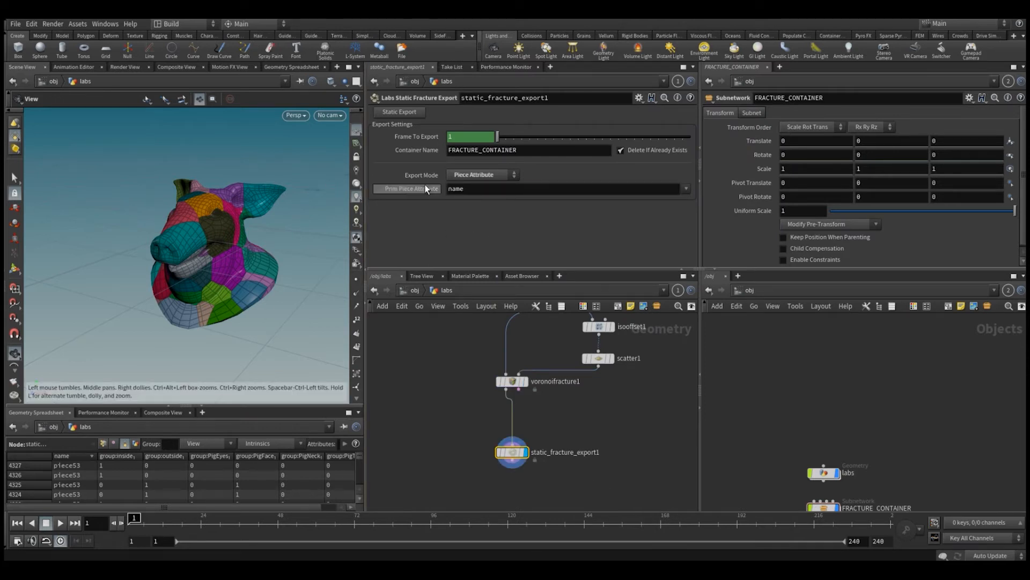
click(402, 112)
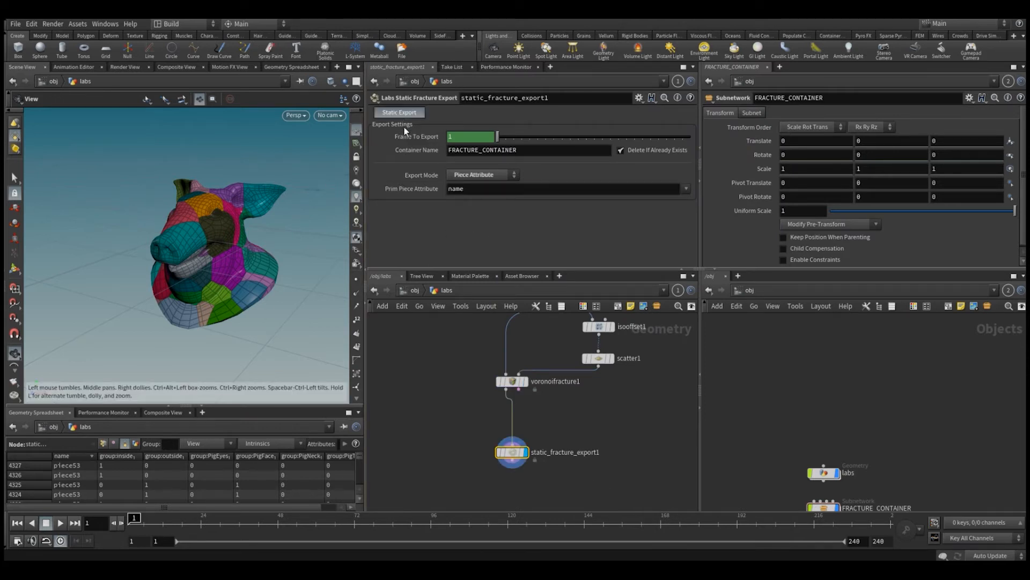
click(412, 290)
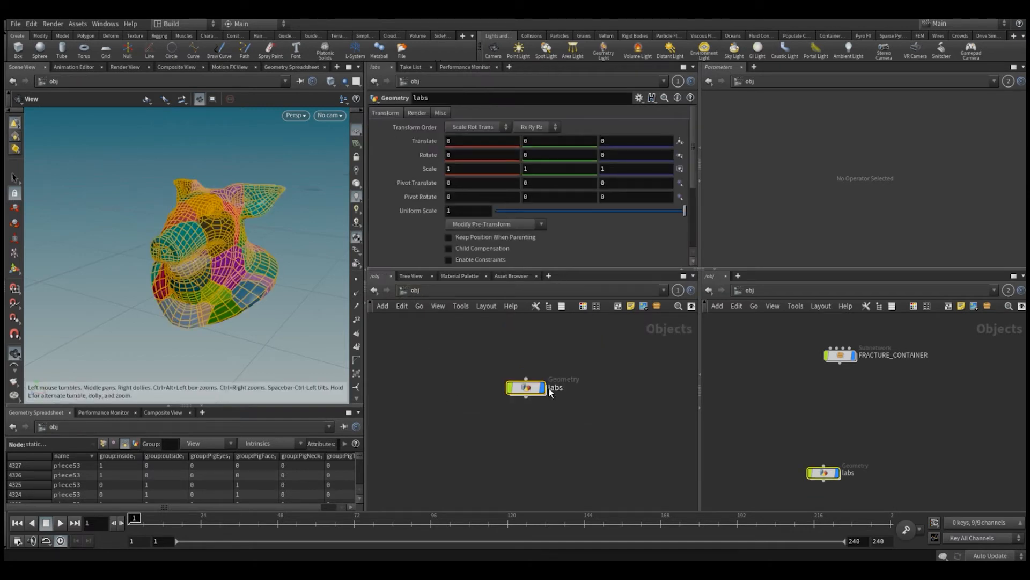
click(535, 430)
scroll(535, 430, down, 3)
key(l)
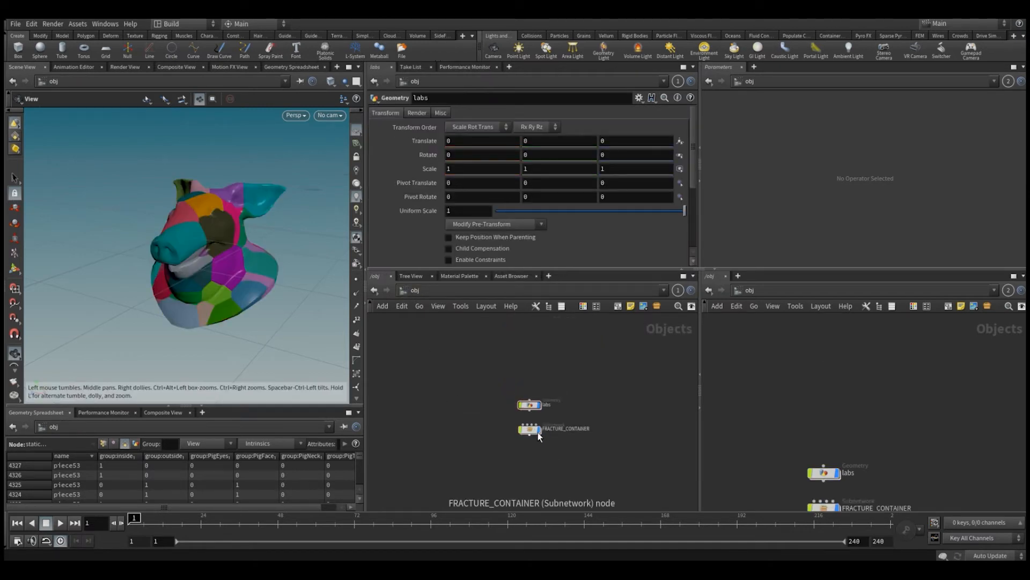
double_click(531, 430)
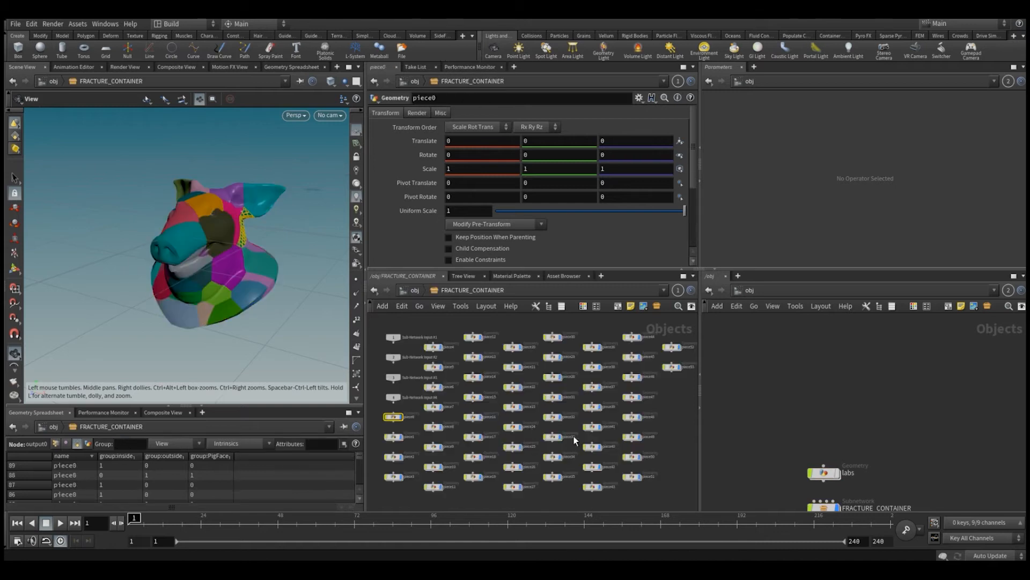
Inspect individual exported piece objects inside FRACTURE_CONTAINER by selecting several of them in turn.
middle_drag(379, 398, 428, 392)
click(443, 431)
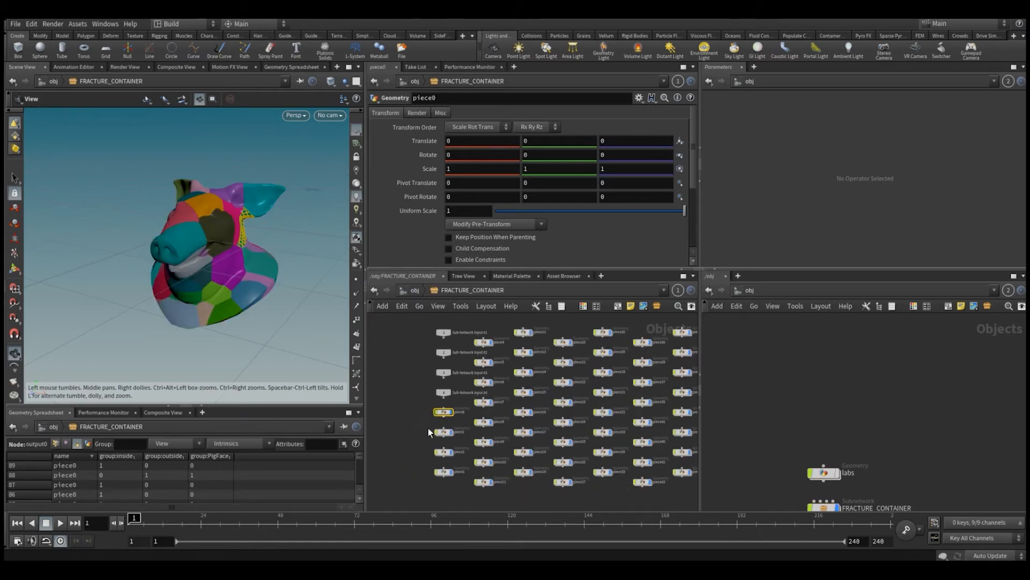
click(443, 453)
drag(408, 427, 449, 445)
mouse_move(271, 271)
mouse_down()
mouse_move(228, 271)
mouse_move(256, 283)
mouse_move(225, 266)
mouse_move(256, 282)
mouse_up()
click(444, 472)
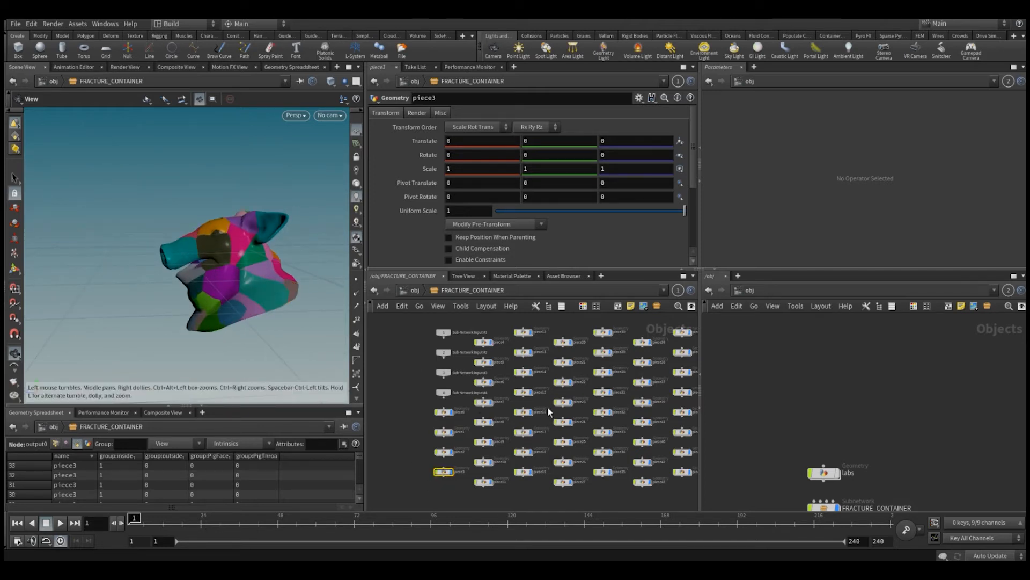
Try moving a block of piece objects about 1.71 units along Z away from the head, and undo the move.
drag(482, 412, 478, 414)
mouse_move(249, 266)
mouse_down()
mouse_move(299, 278)
mouse_move(246, 279)
mouse_up()
key(t)
drag(182, 242, 75, 269)
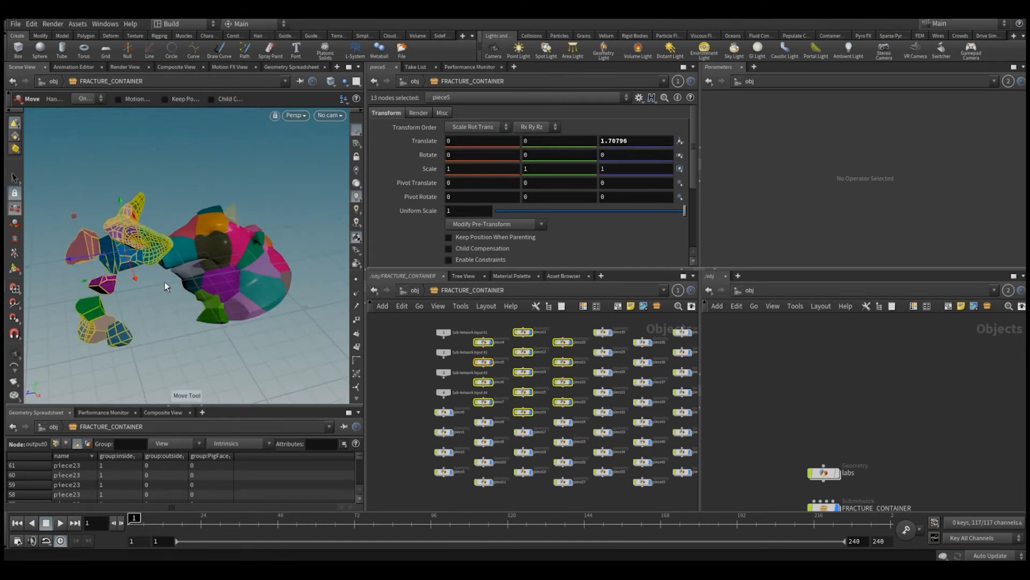
alt+drag(164, 282, 177, 258)
click(397, 393)
mouse_move(242, 276)
alt+mouse_down()
mouse_move(186, 326)
mouse_move(259, 273)
mouse_move(249, 277)
alt+mouse_up()
key(ctrl+z)
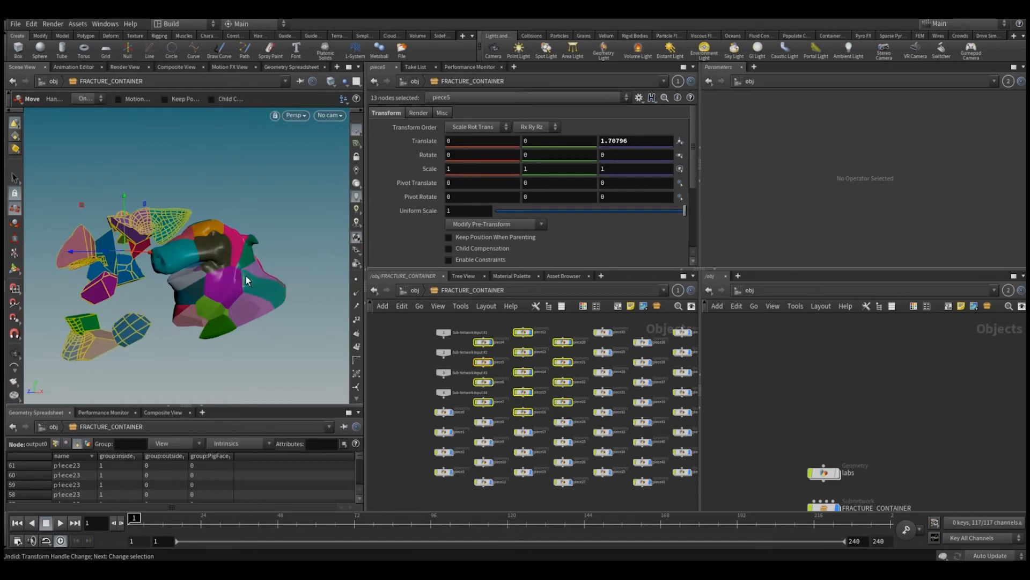
key(ctrl+z)
Return to the labs network and delete static_fracture_export1 along with the exported FRACTURE_CONTAINER subnetwork.
click(415, 290)
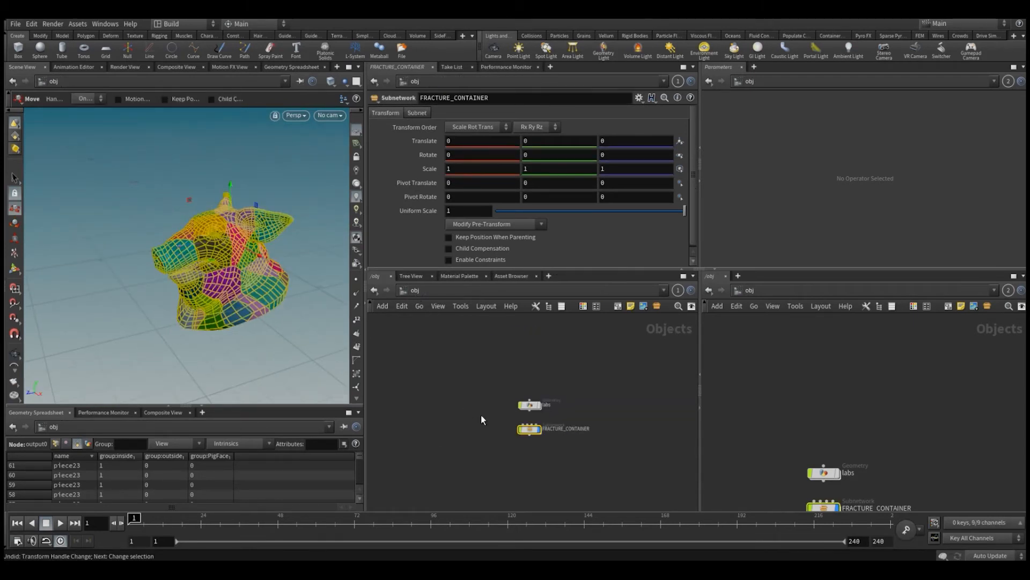
double_click(558, 404)
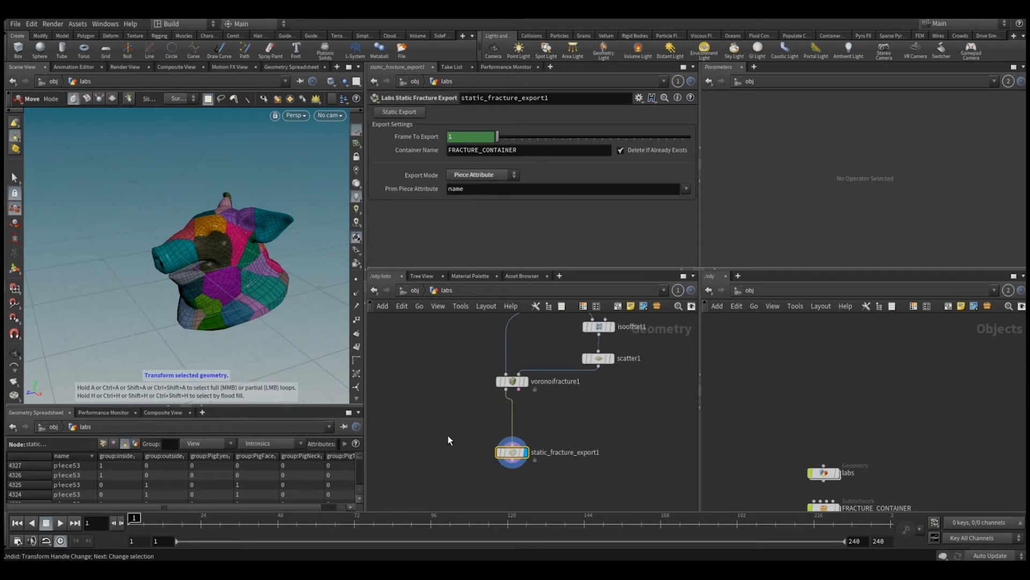
key(Delete)
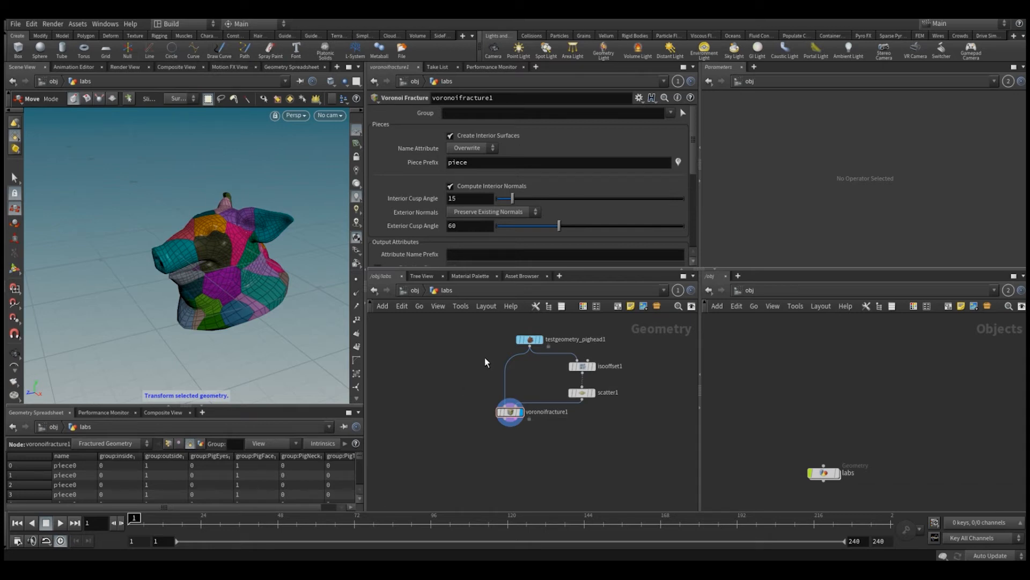
Add a Labs Flowmap node fed by testgeometry_pighead1, place it beside the fracture branch, and display it.
click(540, 339)
alt+drag(452, 350, 497, 350)
alt+drag(231, 255, 256, 272)
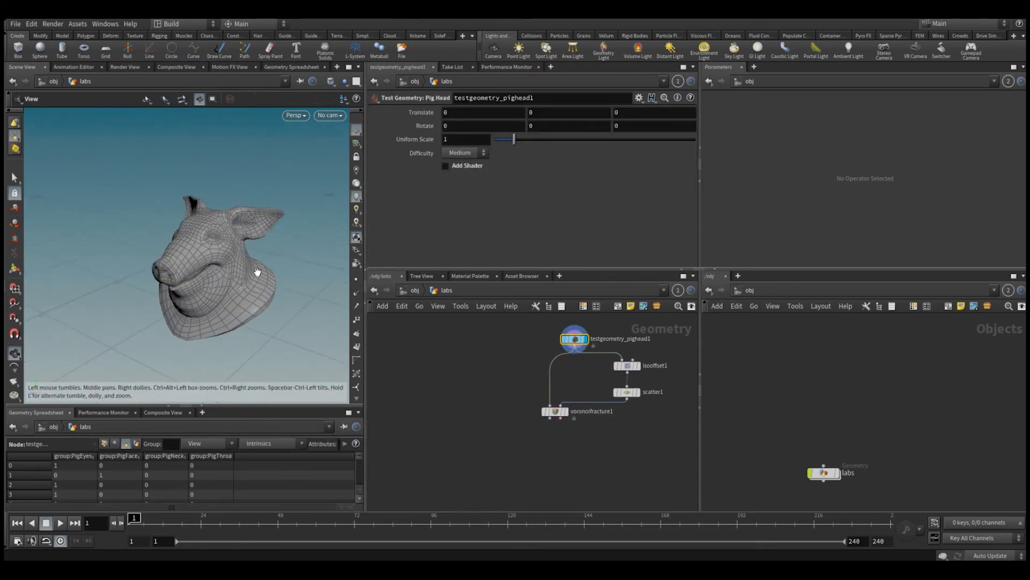
key(Tab)
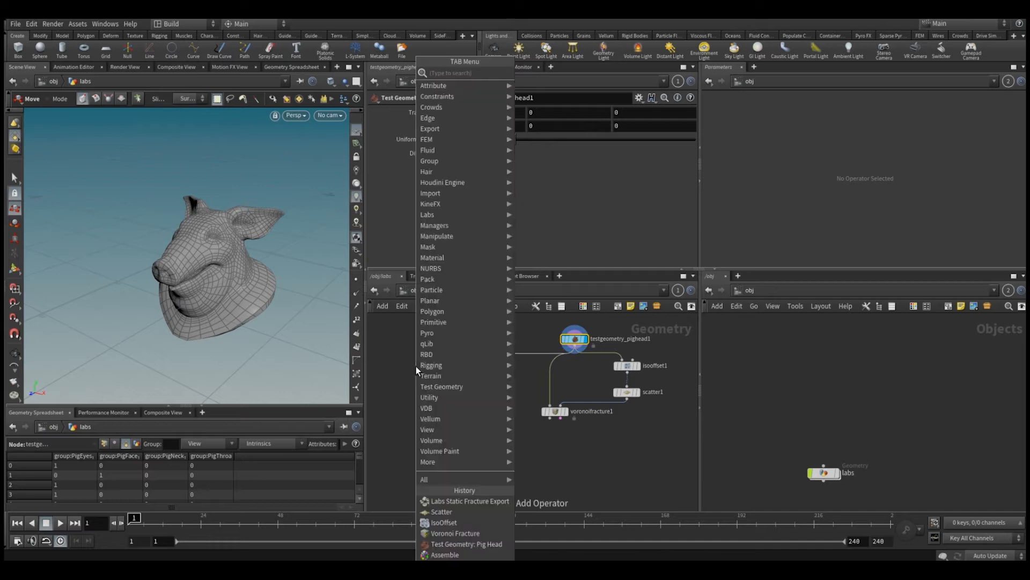
mouse_move(478, 214)
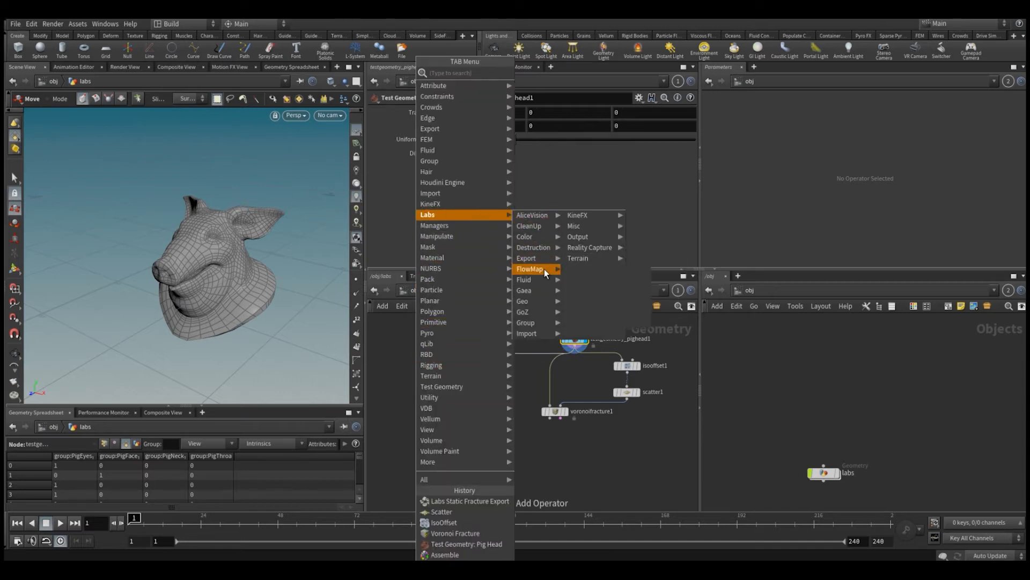
mouse_move(547, 269)
click(588, 270)
click(417, 366)
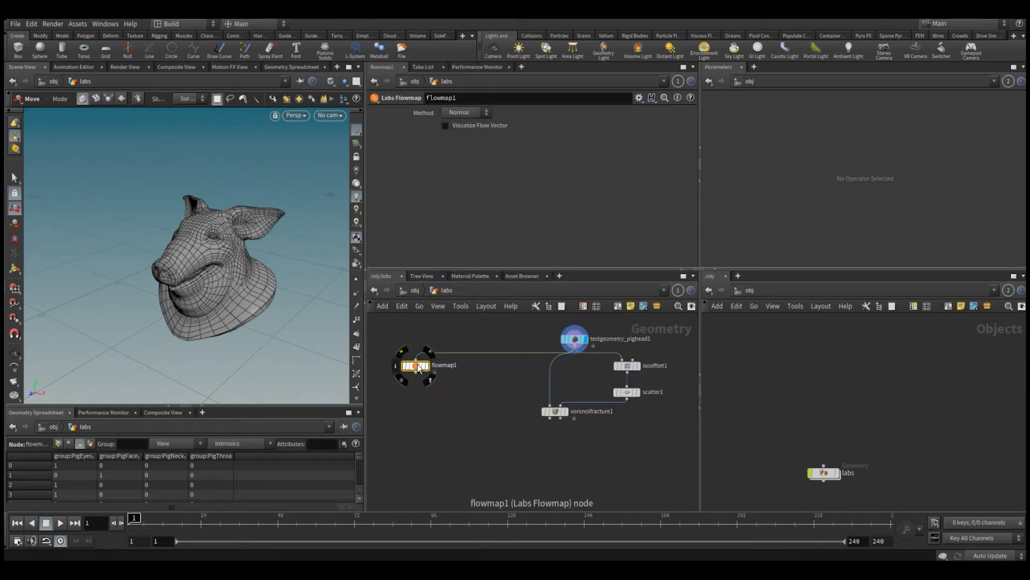
drag(416, 366, 447, 369)
click(458, 370)
Turn on Visualize Flow Vector for flowmap1 and view the vectors on the pig head.
alt+drag(263, 269, 199, 276)
scroll(250, 290, up, 2)
click(467, 130)
key(t)
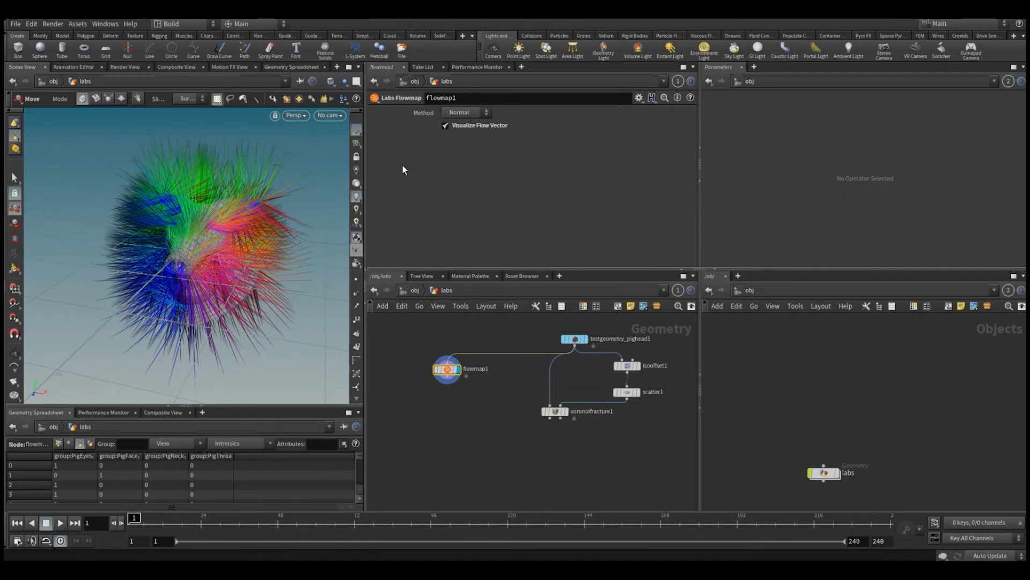
Set the Method of flowmap1 to Slope and inspect the flow vectors around the pig head.
click(455, 113)
click(454, 134)
alt+drag(251, 237, 183, 252)
mouse_move(237, 228)
alt+mouse_down()
mouse_move(214, 245)
mouse_move(237, 234)
mouse_move(258, 183)
mouse_move(228, 233)
alt+mouse_up()
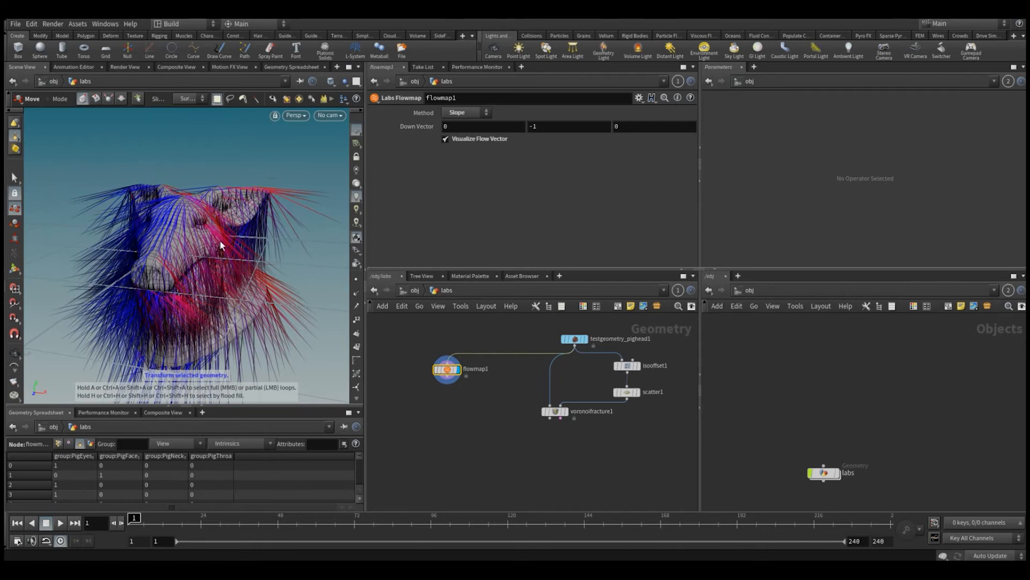
mouse_move(237, 204)
alt+mouse_down()
mouse_move(222, 203)
mouse_move(256, 188)
mouse_move(227, 201)
alt+mouse_up()
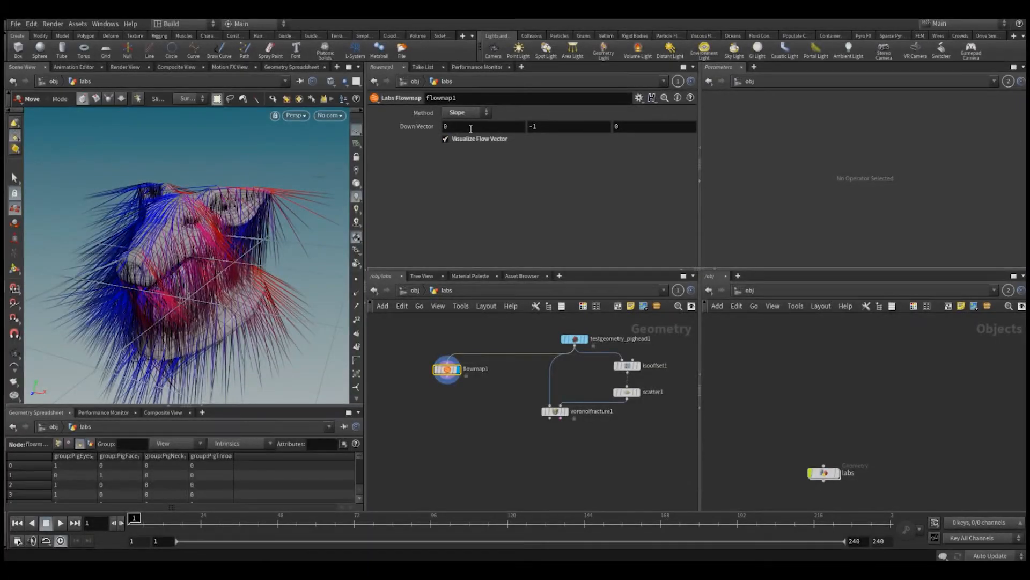
Add a Grid node below flowmap1 in the labs network.
click(427, 446)
key(Tab)
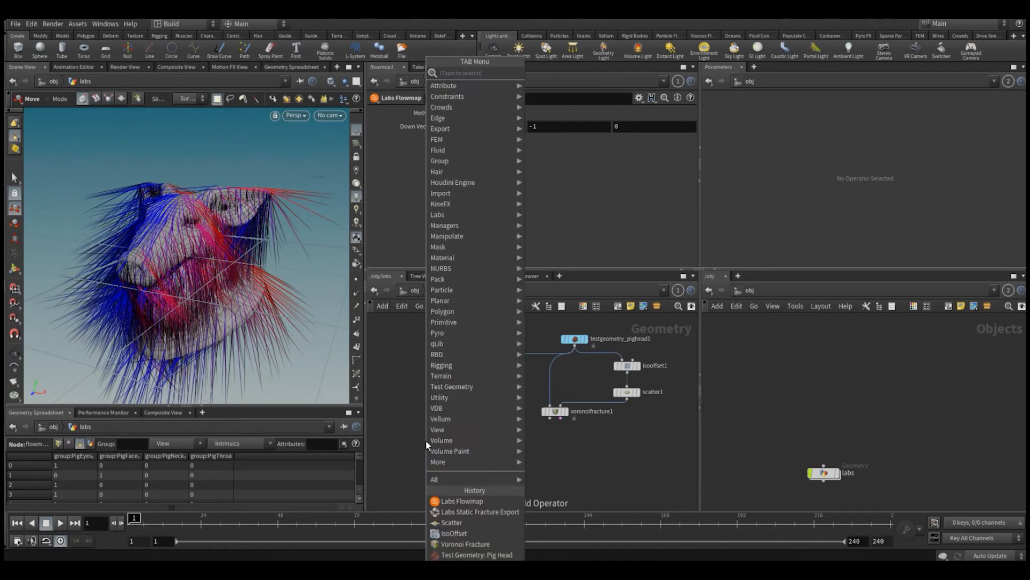
text(p)
key(BackSpace)
text(gi)
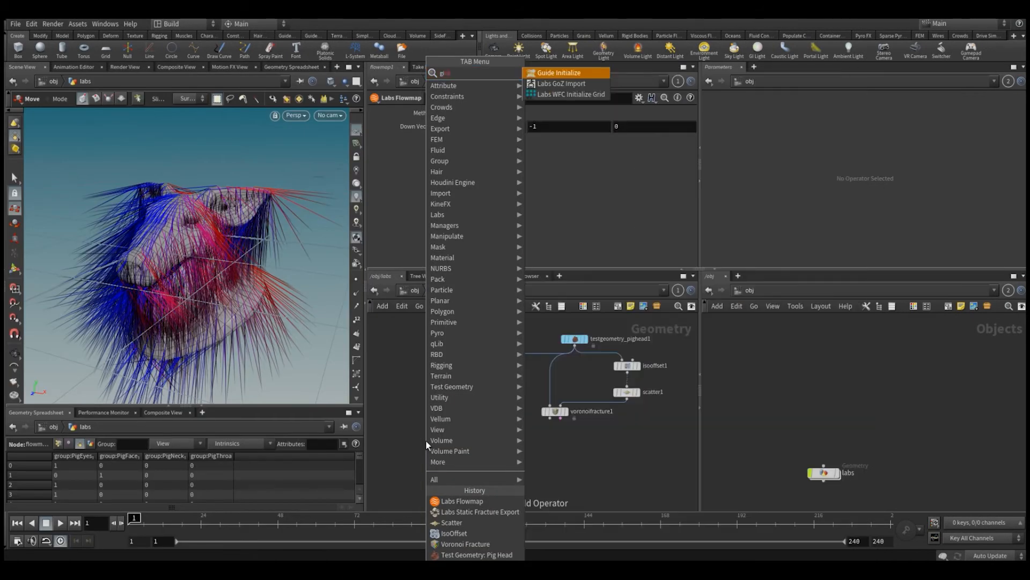
key(Return)
click(426, 440)
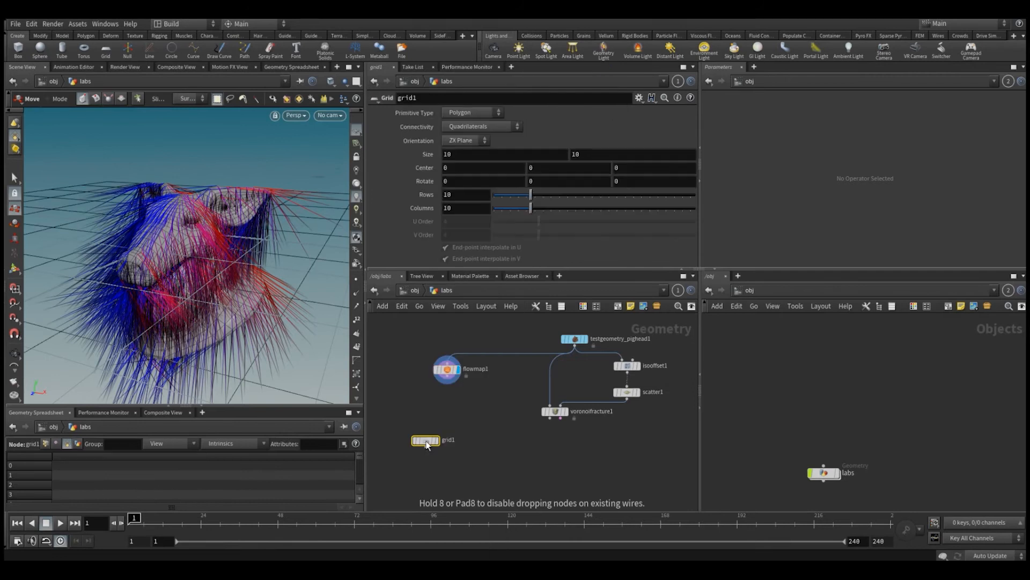
Set Rows and Columns of grid1 to 100 and frame the displayed grid in the viewport.
drag(459, 195, 381, 195)
text(100)
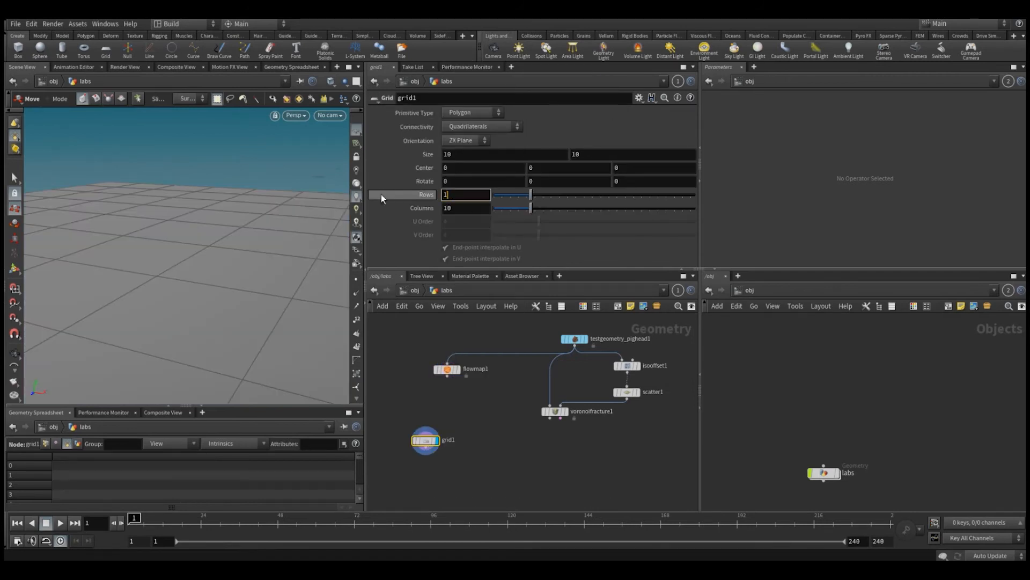
key(Tab)
text(100)
key(Return)
key(h)
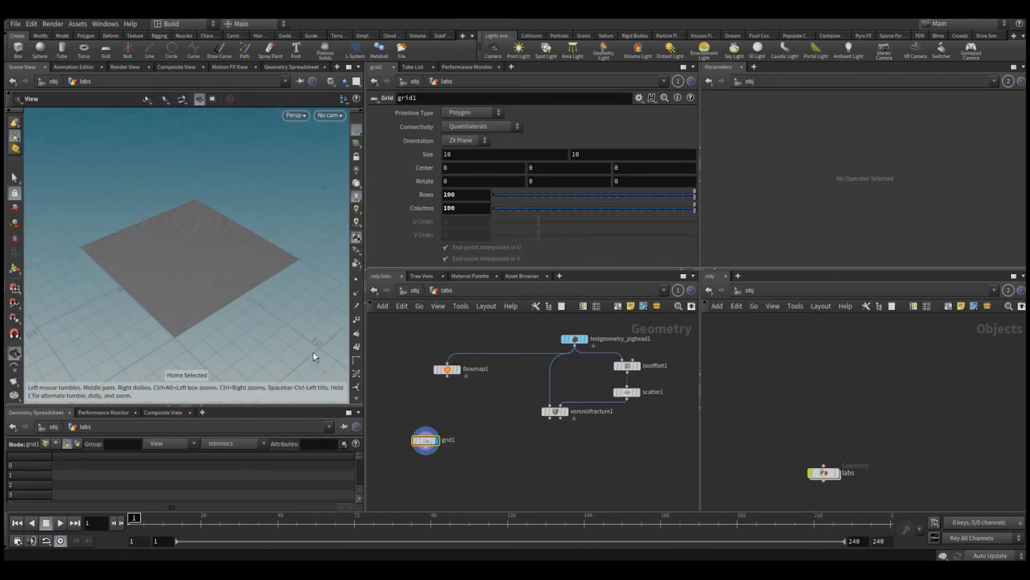
Add a Mountain node fed by grid1 and place it directly below.
scroll(450, 458, up, 3)
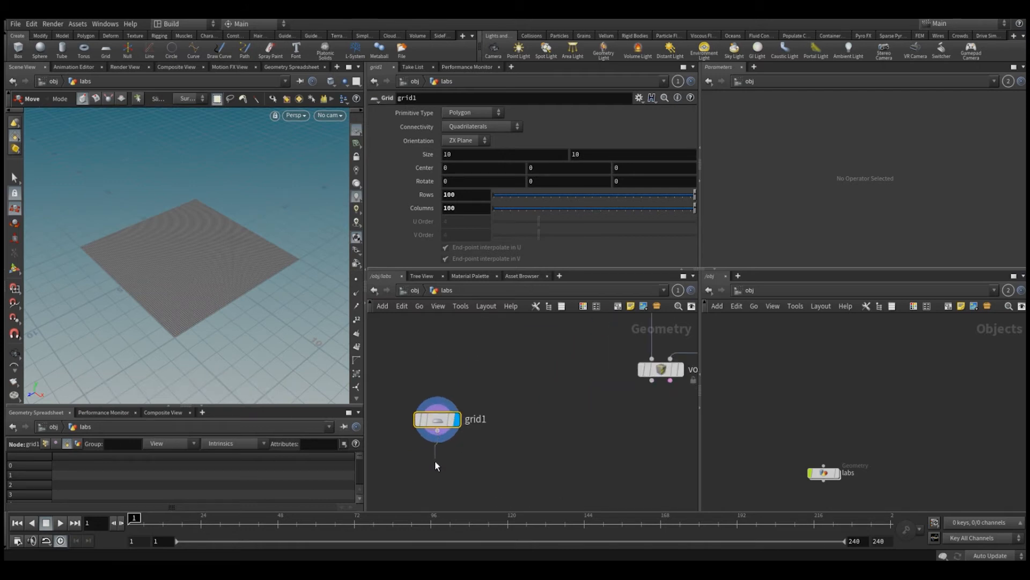
key(Tab)
text(mu)
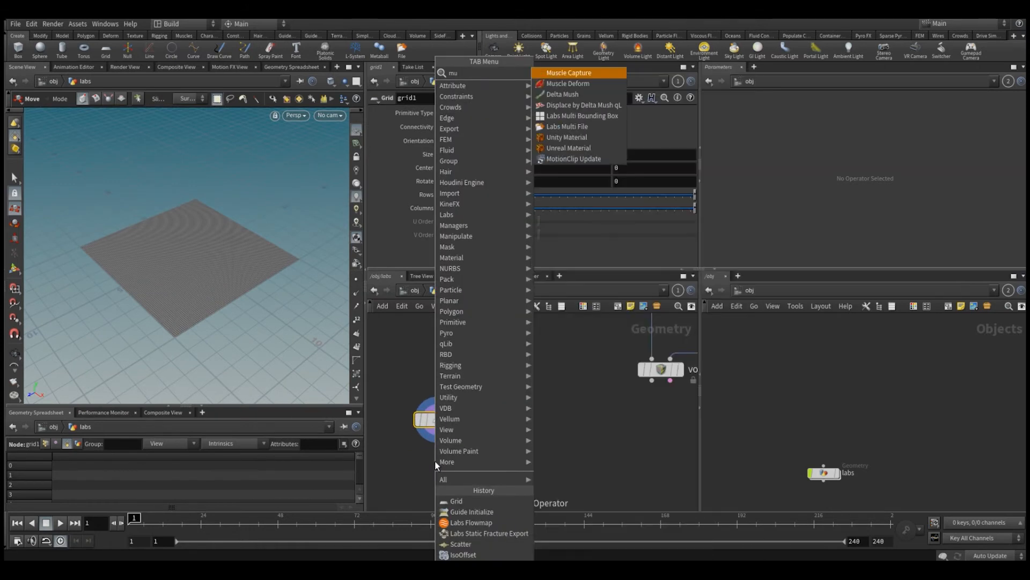
key(BackSpace)
text(o)
key(Return)
click(435, 461)
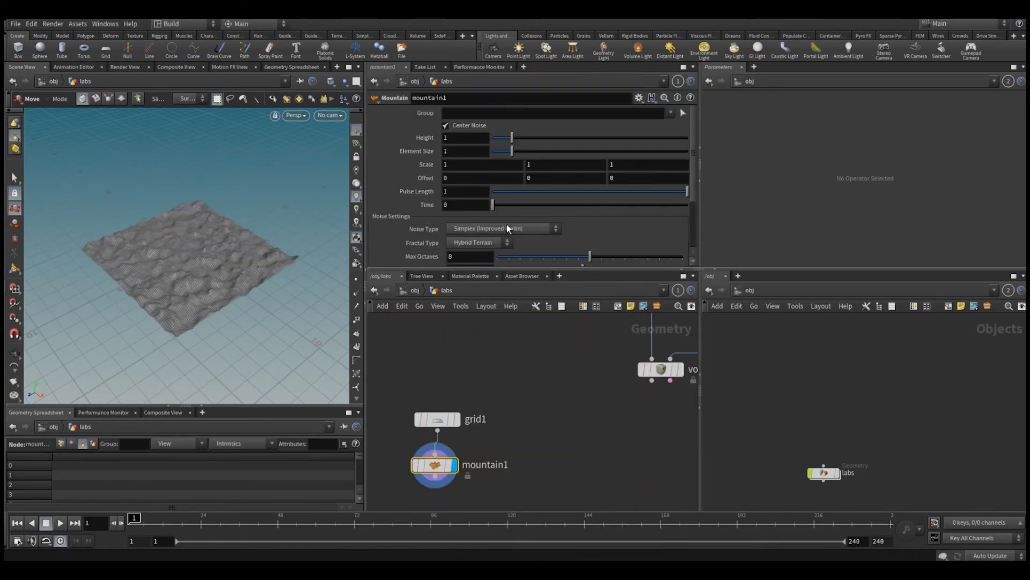
Raise the Height of mountain1 to about 2.01 and its Element Size to about 4.53.
drag(512, 139, 581, 151)
scroll(230, 241, up, 3)
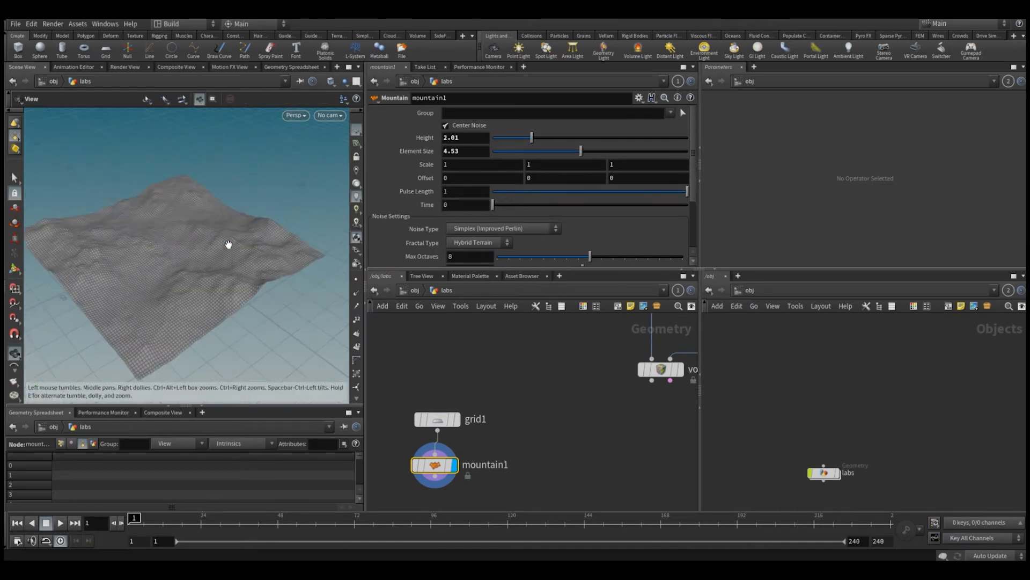
scroll(527, 405, down, 3)
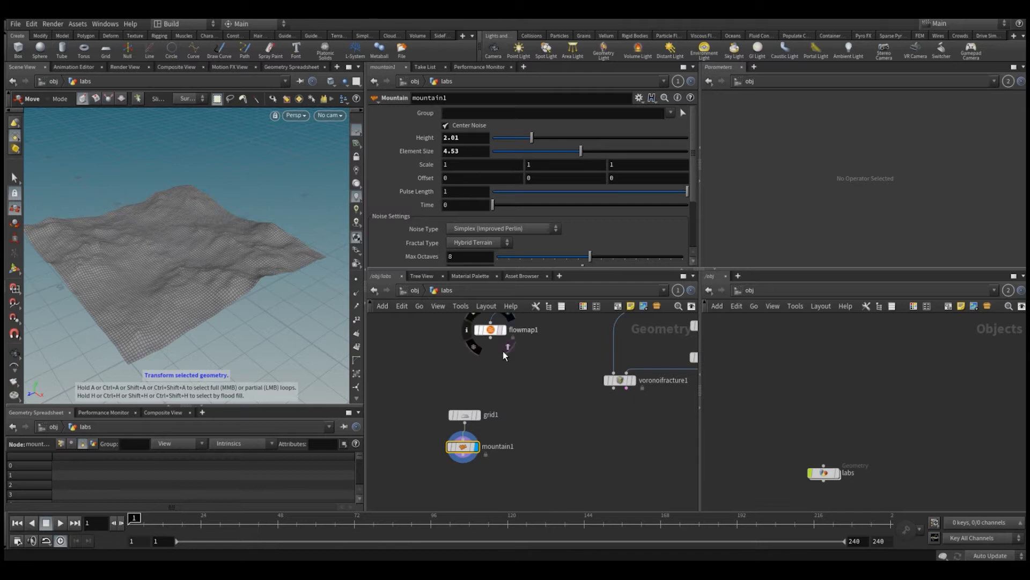
Move flowmap1 below mountain1, feed it from mountain1's output, and display its flow vectors on the terrain.
drag(491, 331, 522, 487)
middle_drag(509, 454, 517, 420)
click(471, 420)
click(529, 447)
click(543, 453)
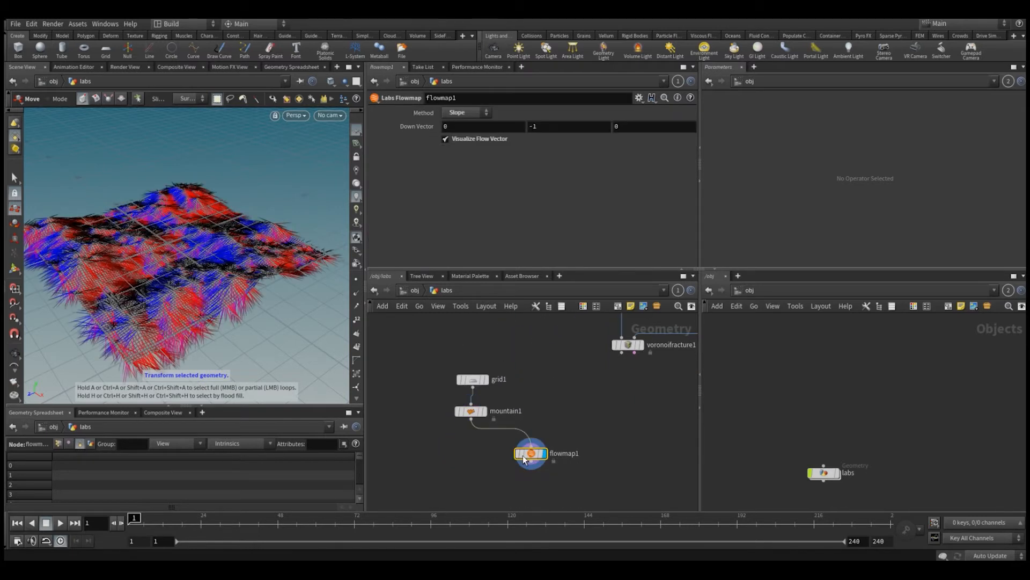
alt+right_drag(194, 265, 188, 292)
drag(188, 292, 279, 300)
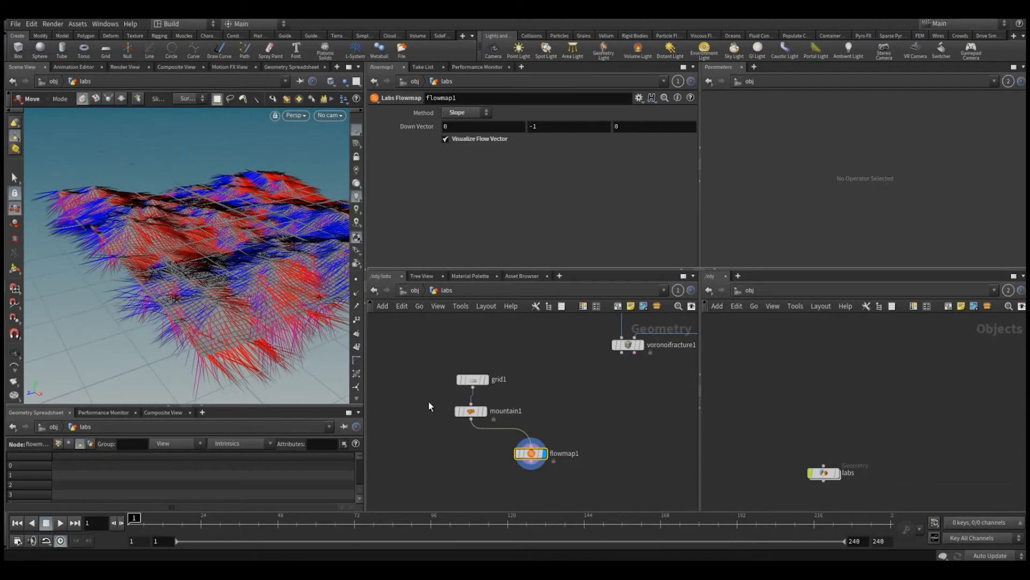
Raise the Height of mountain1 to about 5.3 and view the flow vectors on the steeper terrain.
click(471, 411)
drag(537, 141, 598, 140)
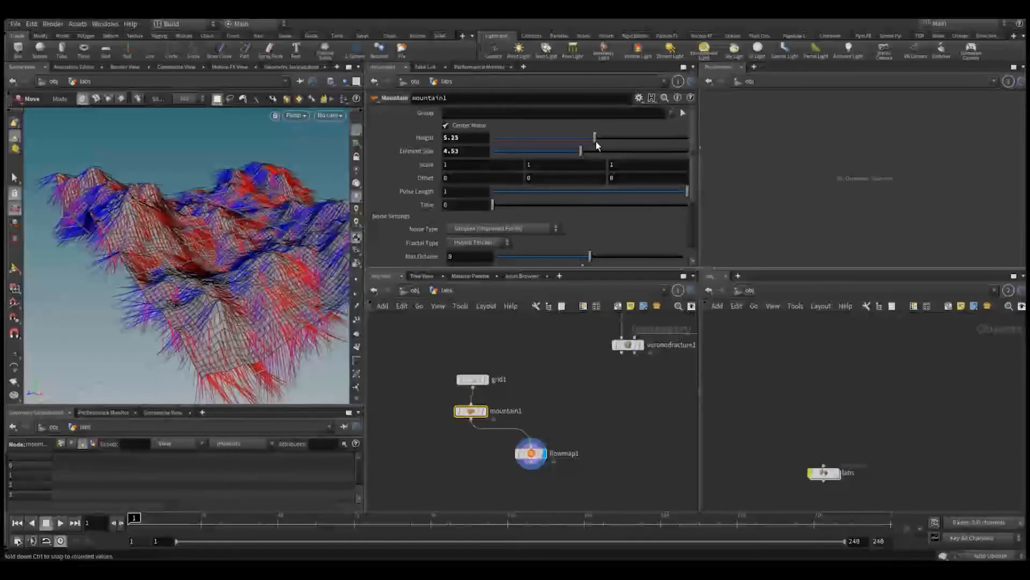
key(Escape)
drag(269, 260, 269, 290)
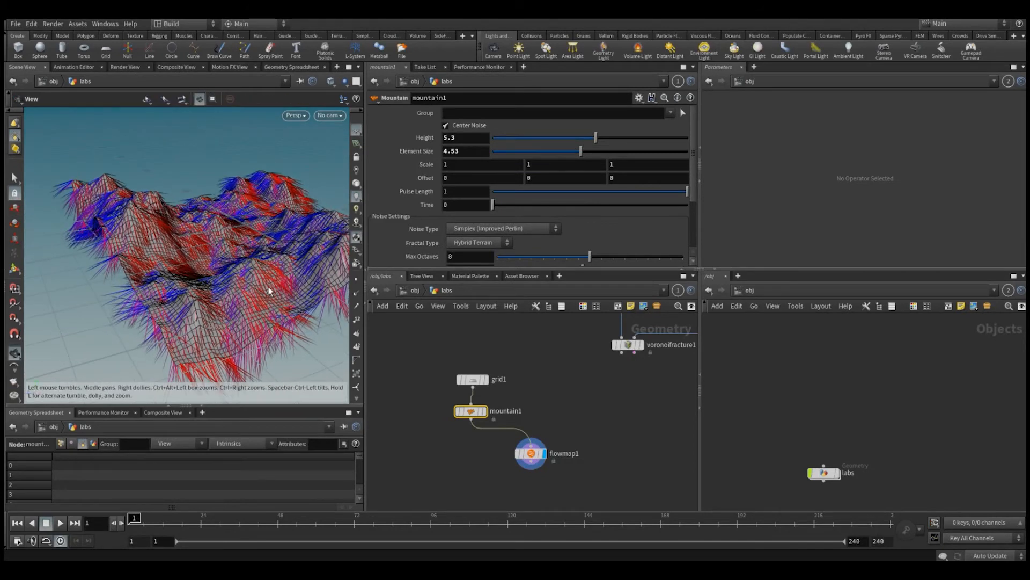
click(448, 442)
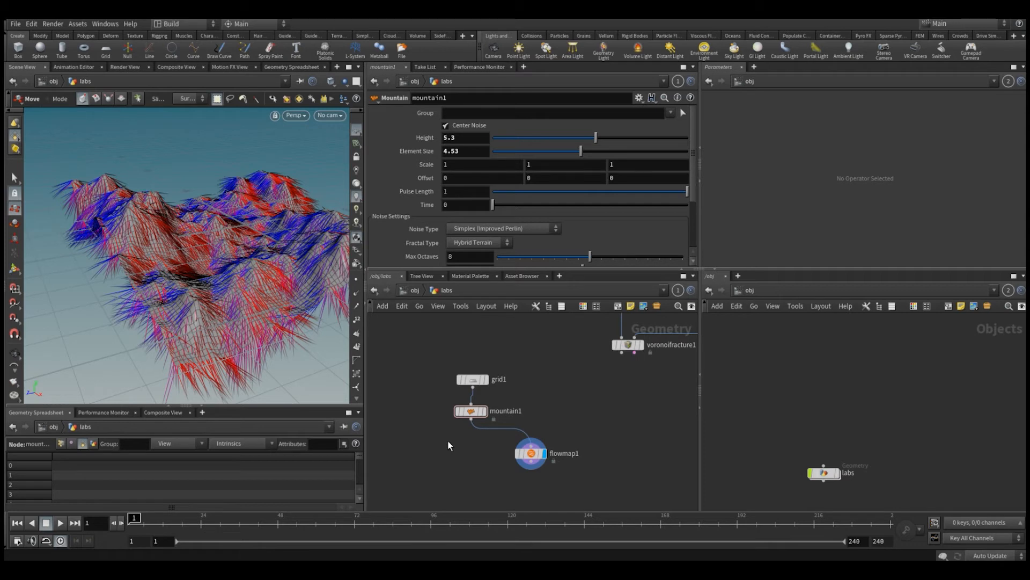
Try a Down Vector X value of 1 on flowmap1.
click(471, 411)
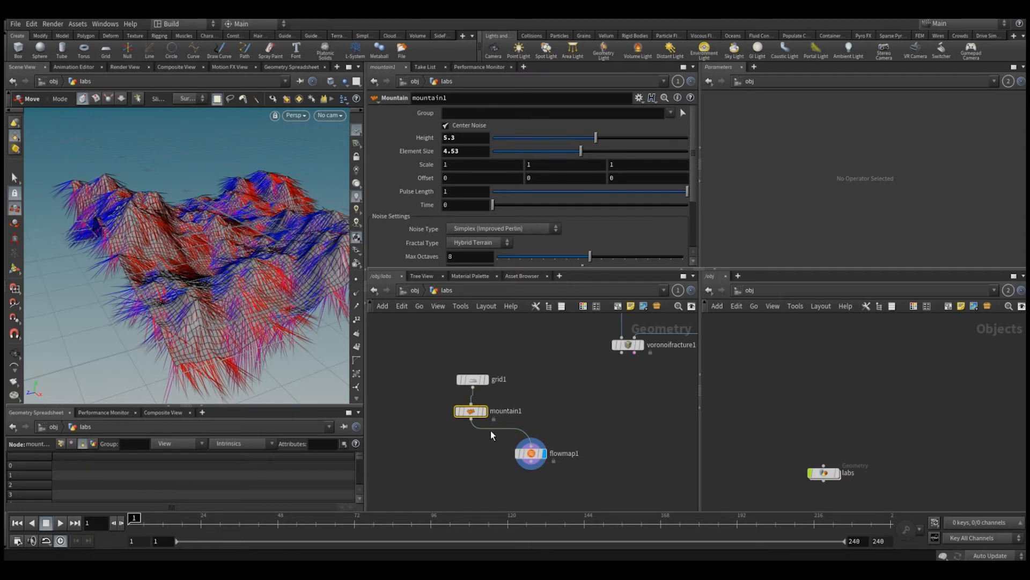
click(523, 452)
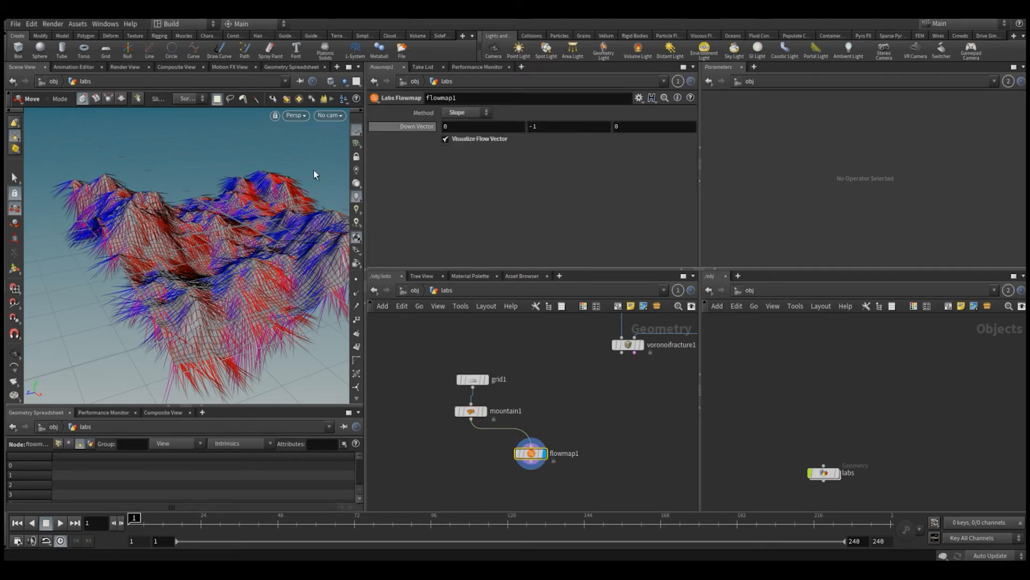
alt+drag(313, 171, 327, 178)
double_click(474, 125)
text(1)
key(Return)
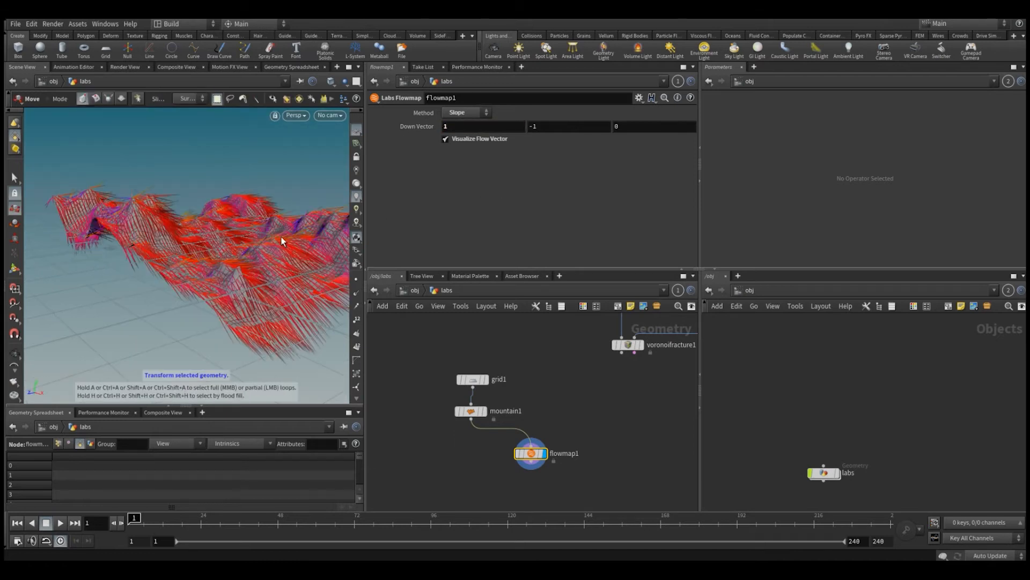
Try a Down Vector Z value of 2 on flowmap1, then undo the Down Vector changes.
alt+drag(283, 242, 322, 204)
double_click(630, 127)
text(2)
key(Return)
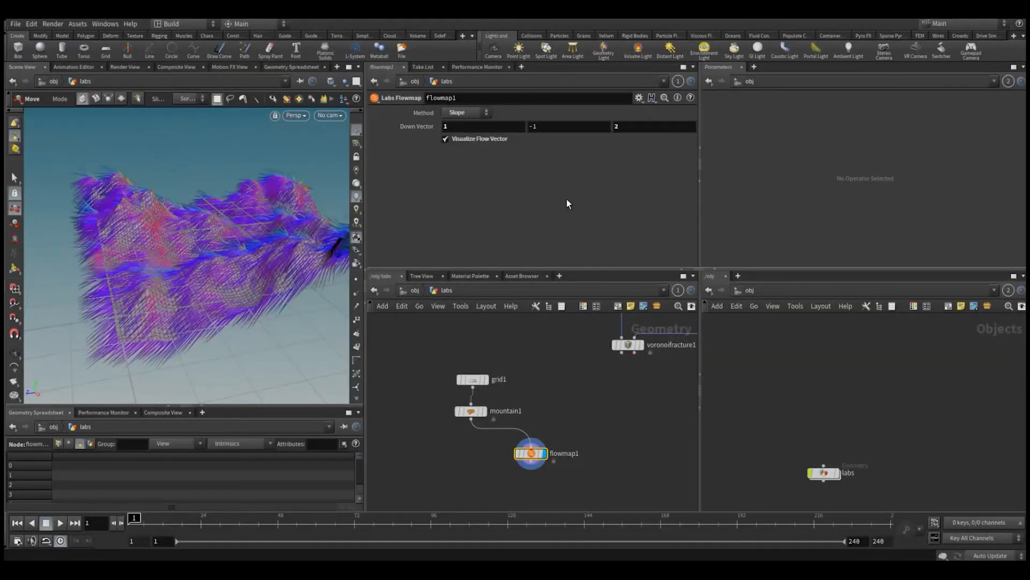
alt+drag(260, 236, 301, 210)
key(ctrl+z)
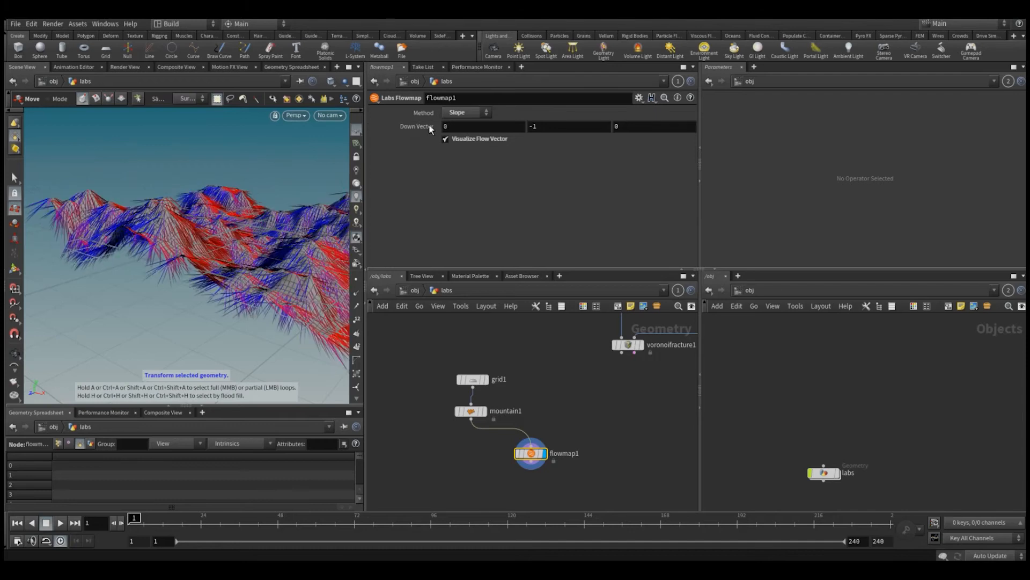
Switch the Method of flowmap1 to Direction and inspect the flow vectors across the terrain.
click(465, 113)
click(465, 145)
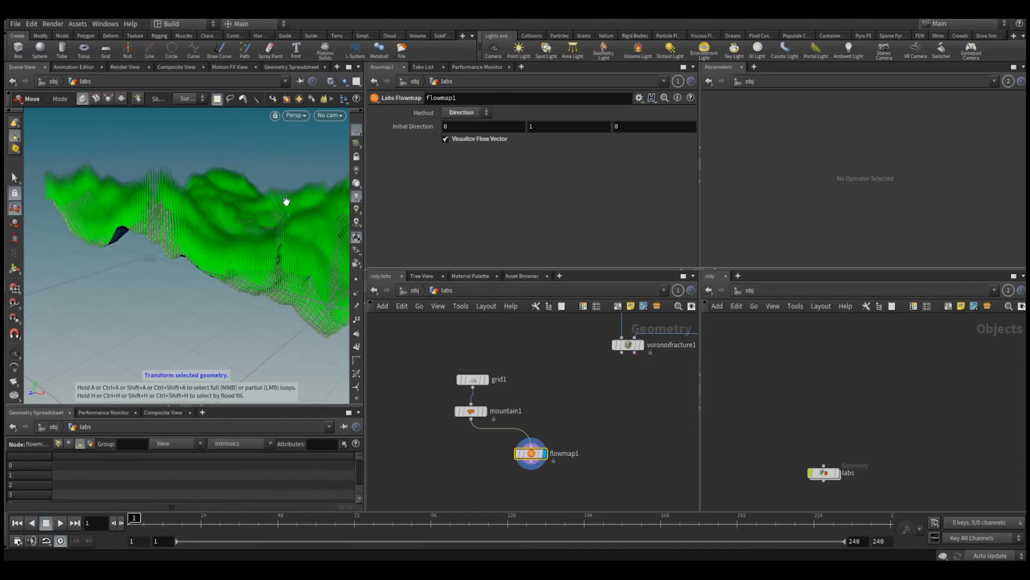
alt+drag(286, 202, 269, 205)
alt+right_drag(269, 205, 241, 216)
key(space+g)
alt+drag(205, 245, 180, 259)
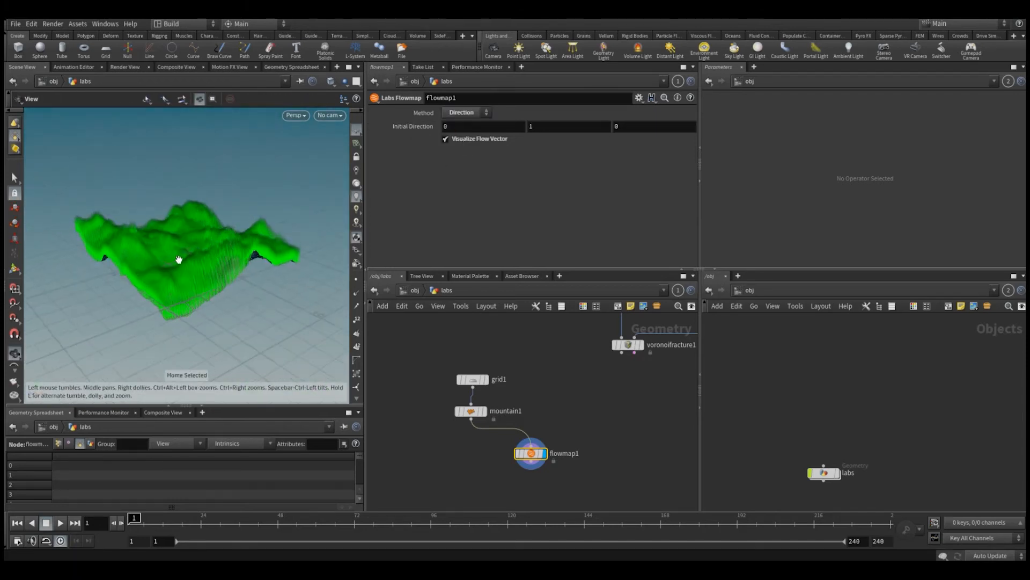
alt+right_drag(179, 260, 186, 229)
Try an Initial Direction Y value of -1 on flowmap1, view the vectors, and undo the change.
drag(547, 128, 511, 131)
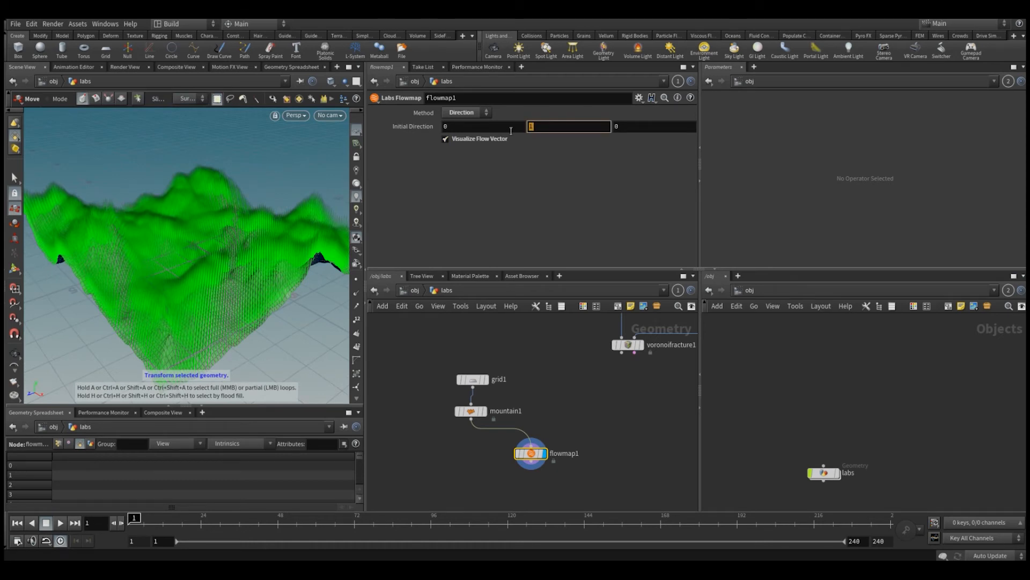
text(-1)
key(Return)
mouse_move(225, 315)
alt+mouse_down()
mouse_move(218, 240)
mouse_move(223, 308)
alt+mouse_up()
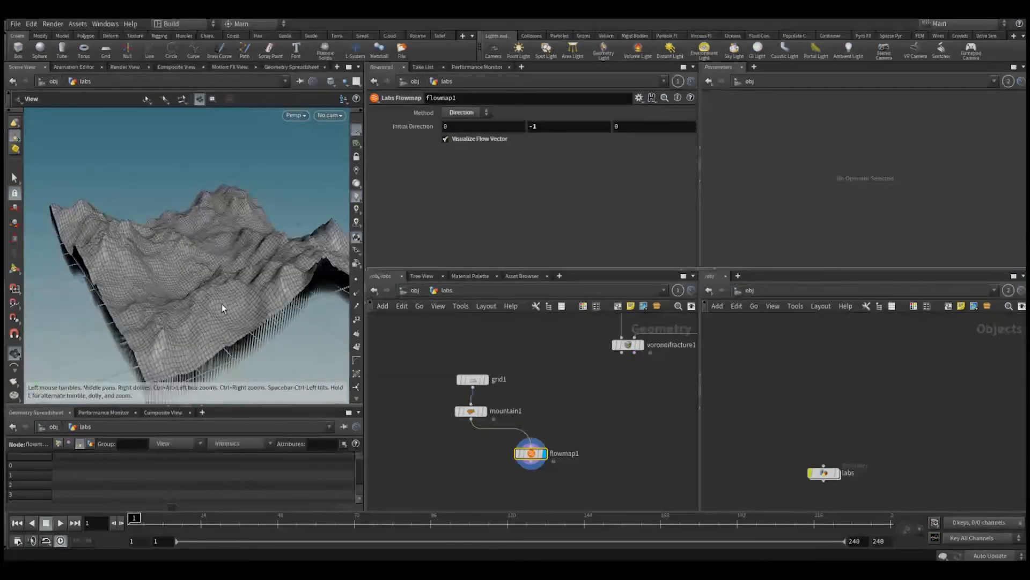
key(ctrl+z)
Set the Method of flowmap1 back to Slope and view the terrain.
click(461, 112)
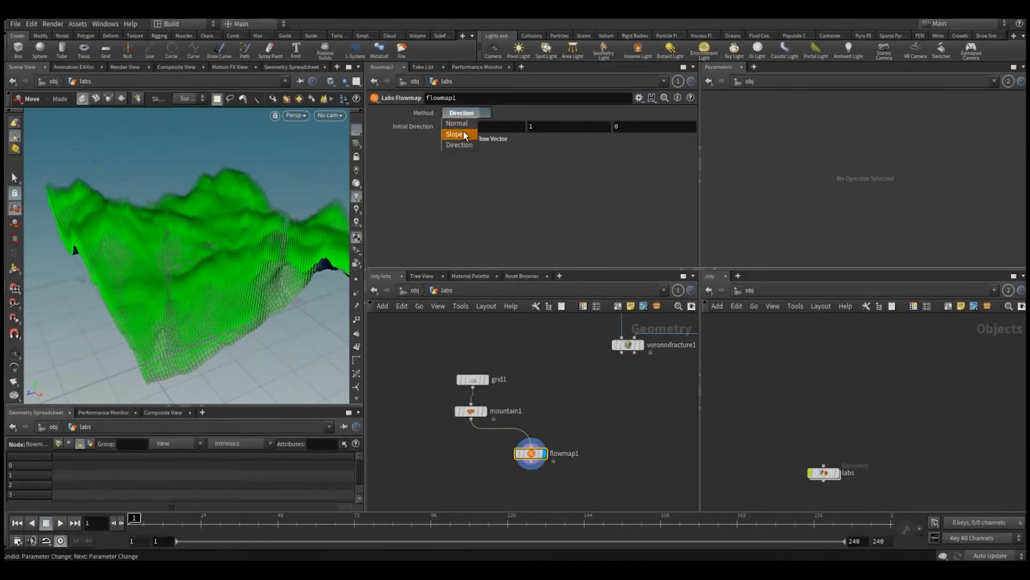
click(465, 135)
key(space)
mouse_move(227, 277)
mouse_down()
mouse_move(233, 267)
mouse_move(237, 279)
mouse_up()
Line up grid1, mountain1 and flowmap1 in a vertical column, leaving room below flowmap1.
mouse_move(534, 456)
drag(534, 456, 494, 453)
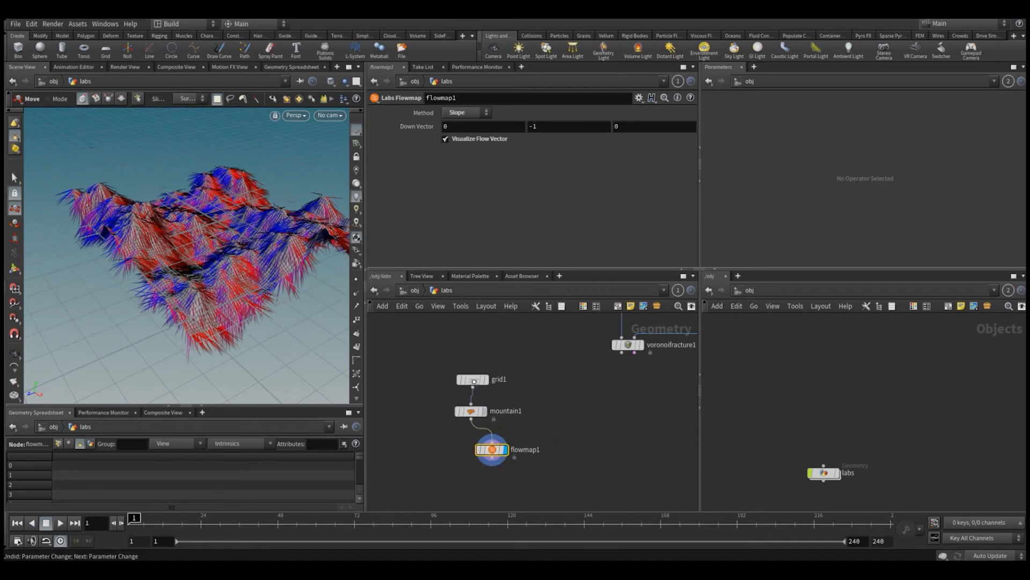
key(a)
drag(473, 380, 479, 445)
middle_drag(442, 470, 457, 437)
Add a Labs Flowmap Brush node fed by flowmap1, place it below, and display it.
key(Tab)
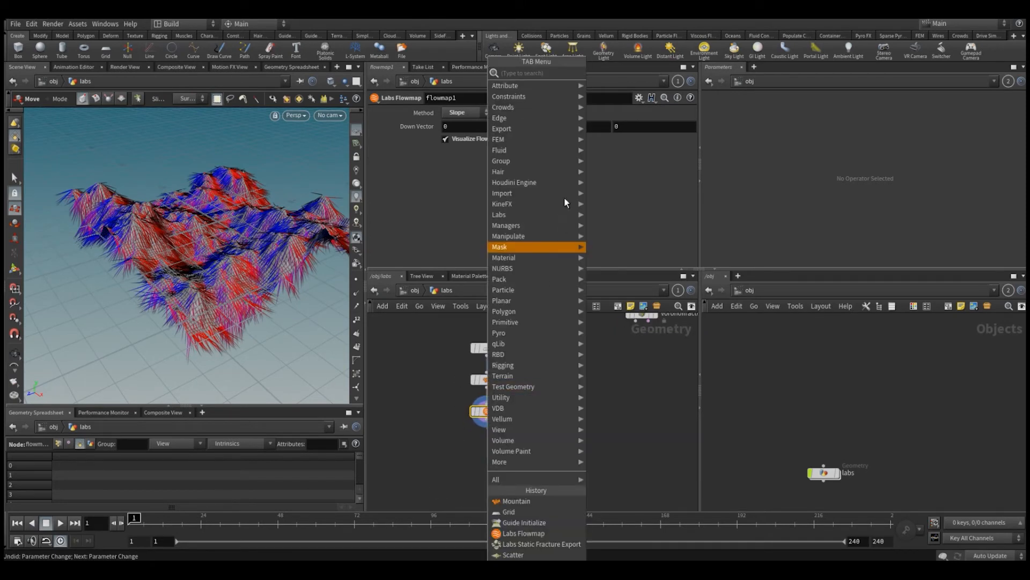
mouse_move(566, 215)
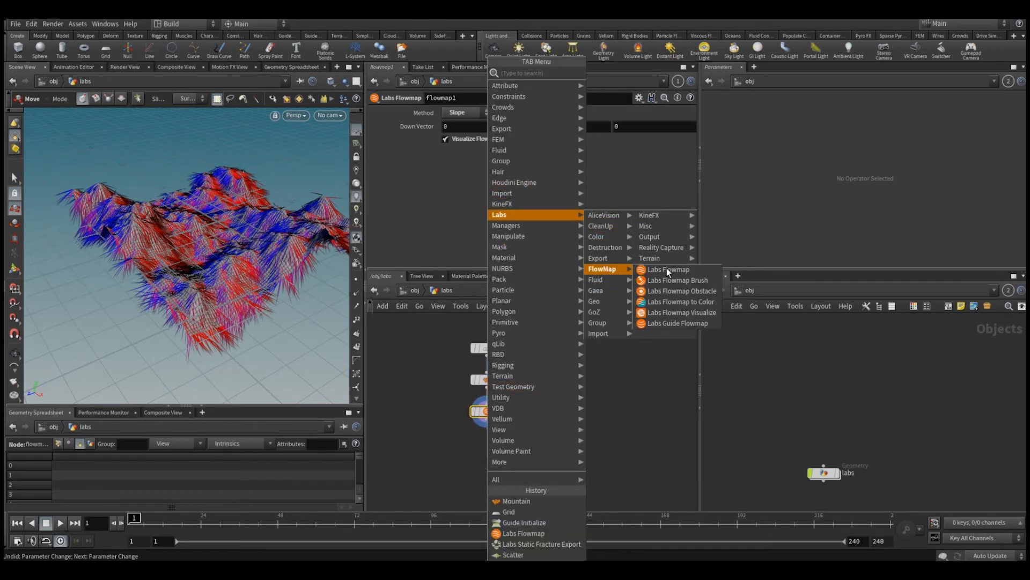
click(663, 278)
click(469, 461)
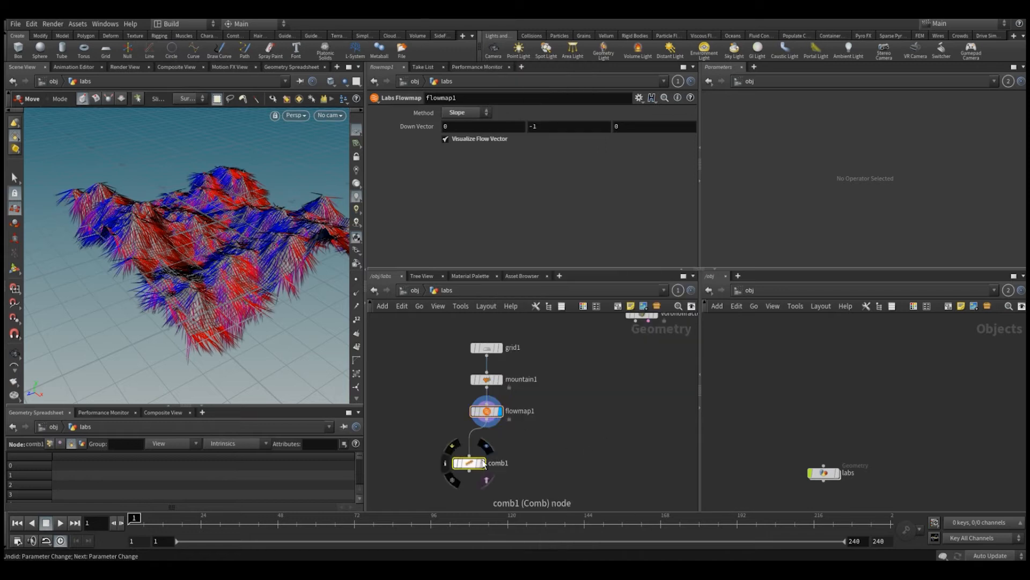
drag(469, 462, 483, 460)
click(496, 459)
alt+drag(259, 267, 294, 196)
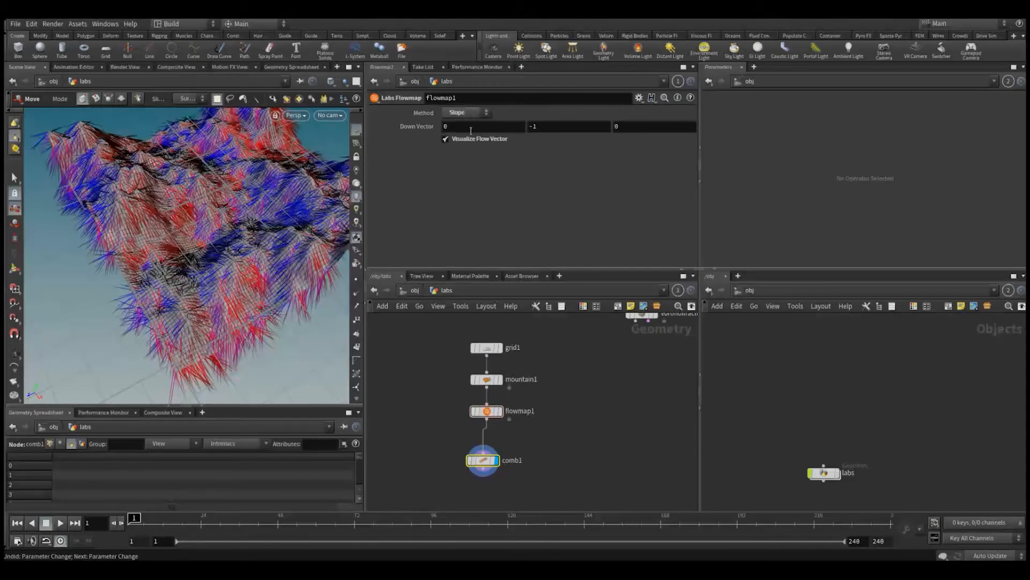
Set the brush Radius of comb1 to 100 and try to start brushing on the terrain.
click(472, 450)
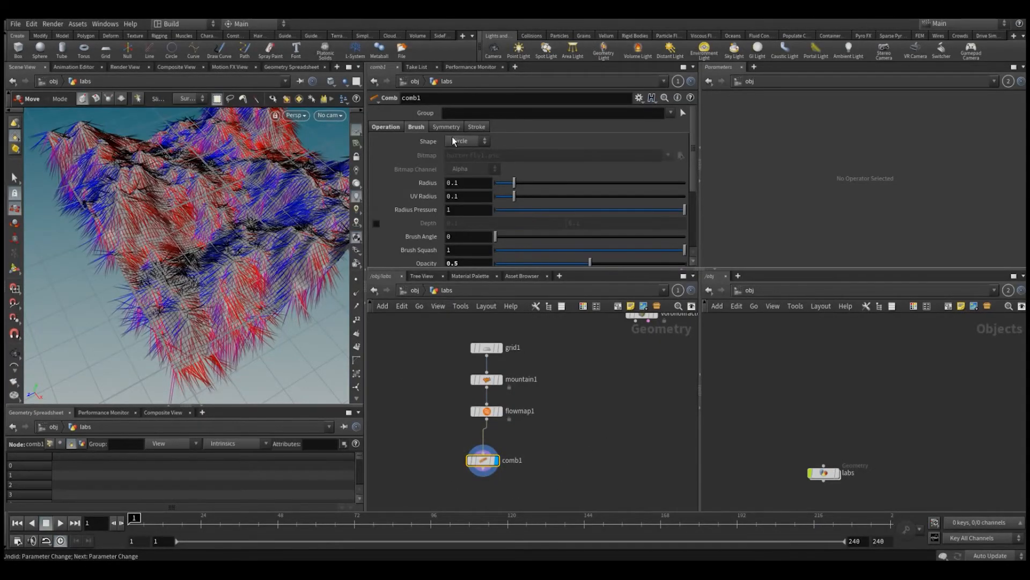
drag(513, 183, 547, 182)
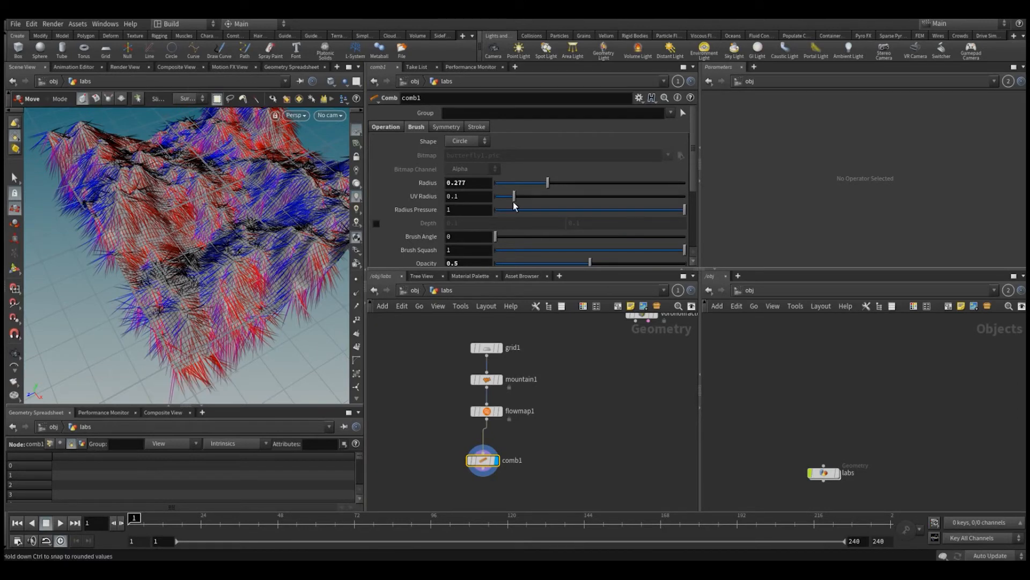
double_click(456, 183)
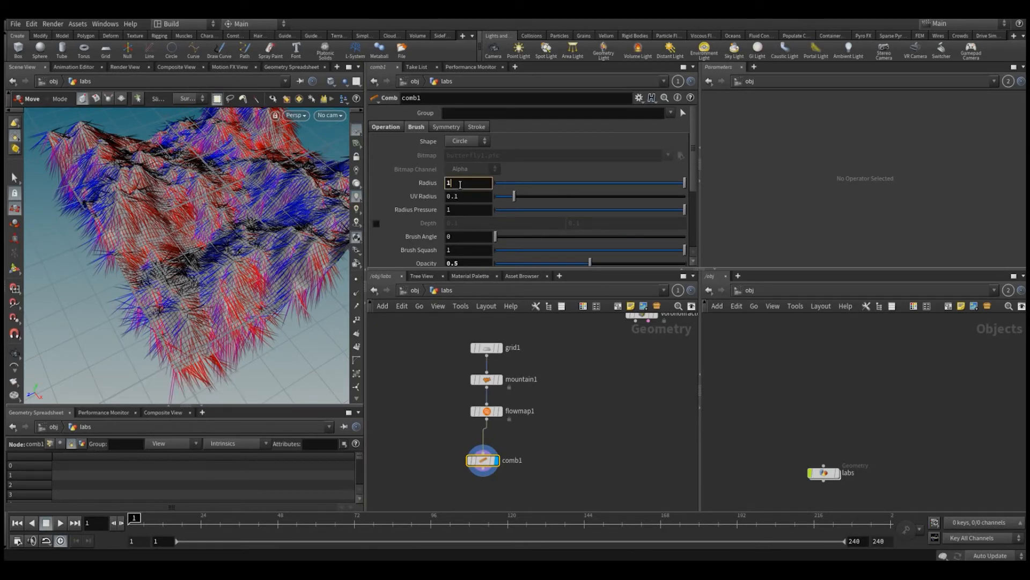
text(10)
key(Return)
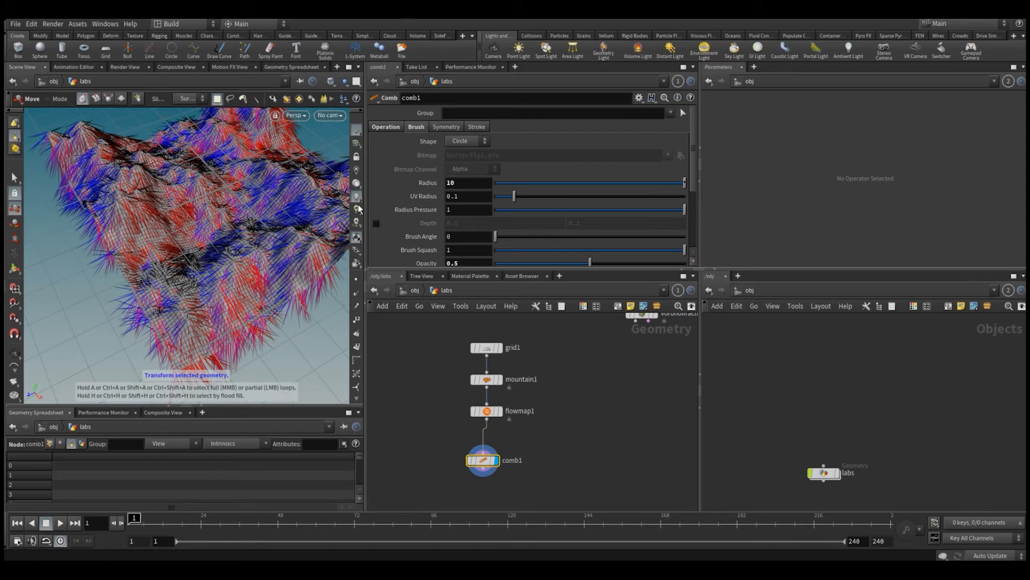
click(465, 183)
text(0)
key(Return)
alt+drag(230, 236, 184, 264)
key(Return)
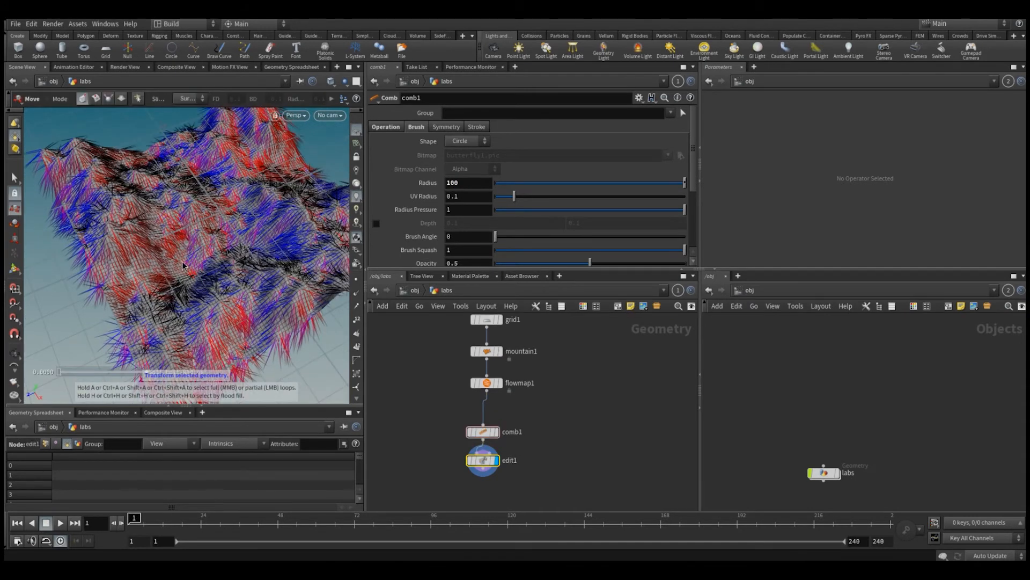
Undo the accidental transform, delete the edit1 node and reactivate the brush of comb1 in the viewport.
key(ctrl+z)
alt+drag(225, 290, 236, 349)
drag(415, 455, 514, 480)
key(Delete)
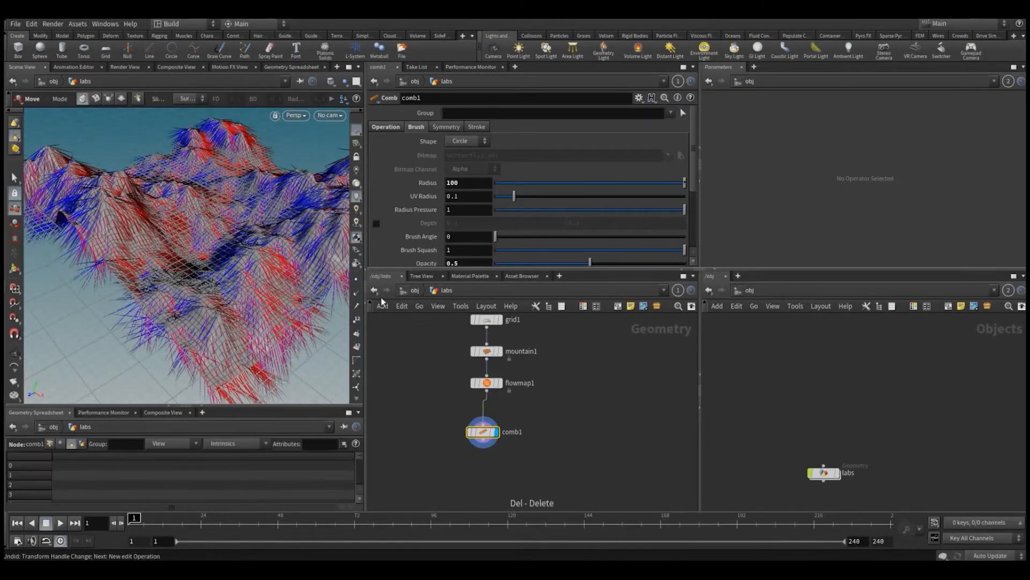
click(16, 268)
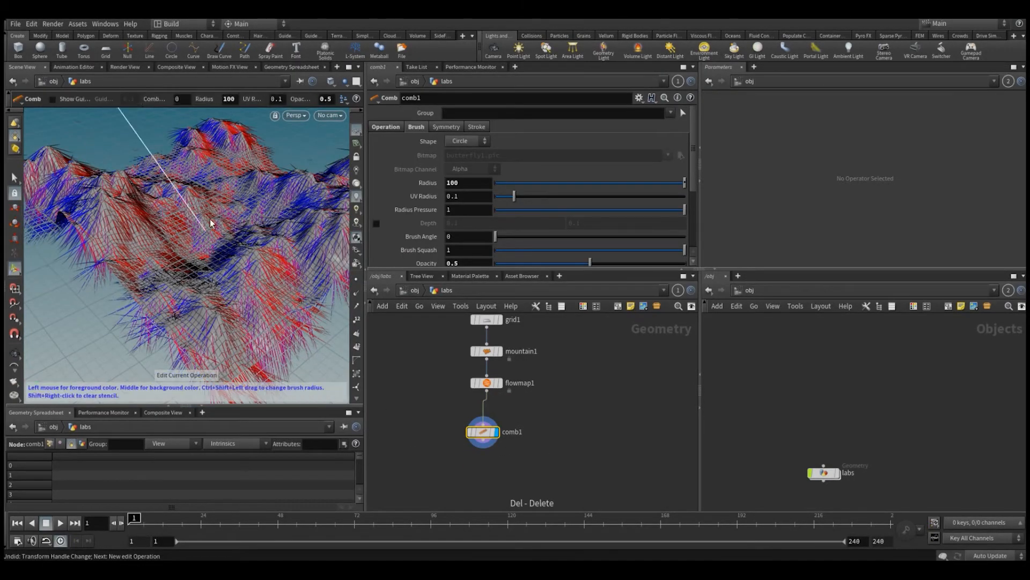
Undo a test stroke and reduce the brush Radius of comb1 to 10 and finally to 1.
mouse_move(194, 220)
mouse_down()
mouse_move(200, 227)
mouse_move(198, 209)
mouse_up()
key(ctrl+z)
drag(461, 183, 402, 186)
text(10)
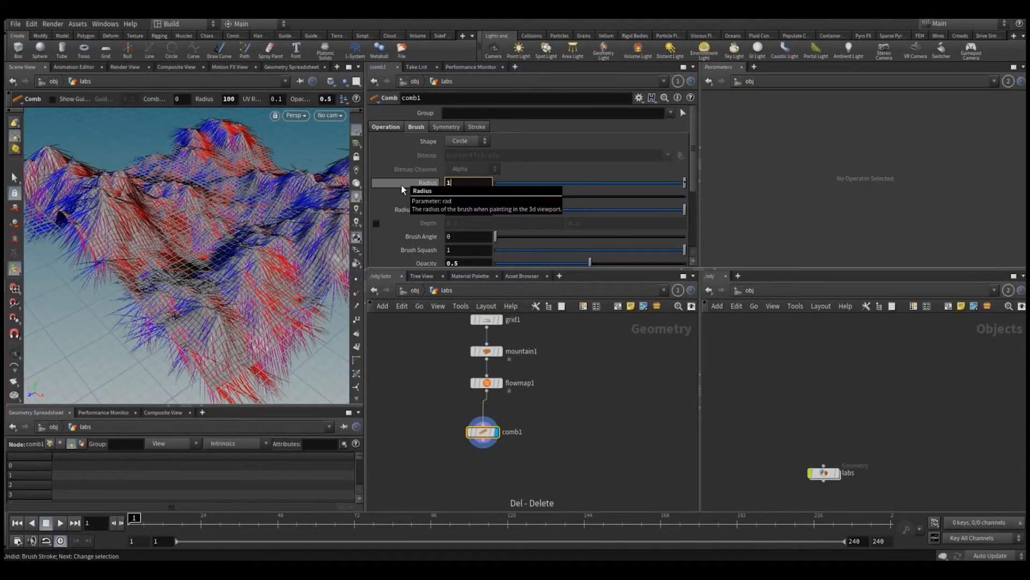
key(Return)
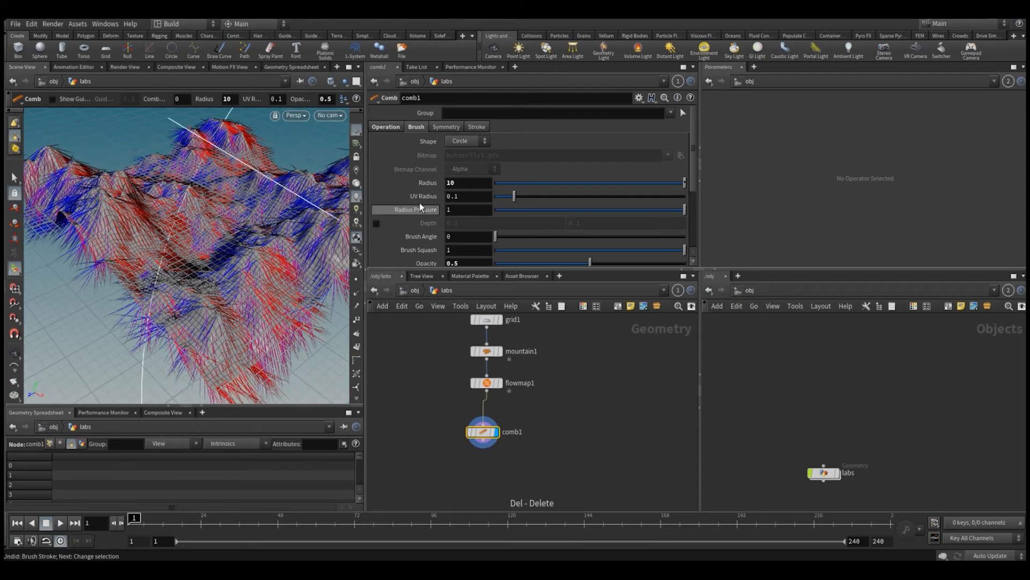
text(1)
key(Return)
Try short comb strokes on the terrain in the perspective and top views, undoing each one.
mouse_move(208, 210)
mouse_down()
mouse_move(263, 266)
mouse_move(190, 292)
mouse_move(230, 278)
mouse_move(227, 249)
mouse_up()
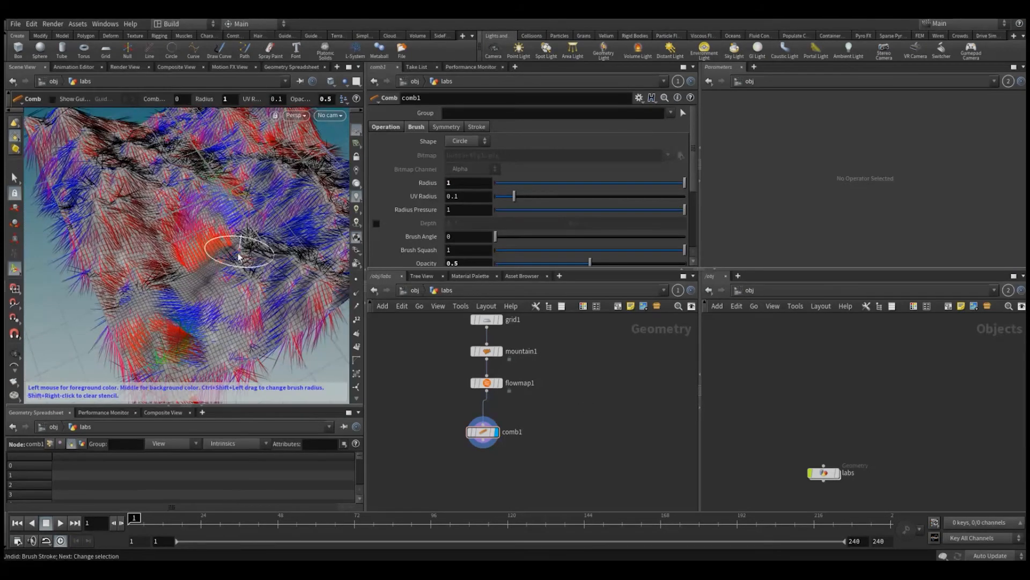
key(ctrl+z)
mouse_move(194, 168)
mouse_down()
mouse_move(231, 288)
mouse_move(108, 271)
mouse_move(99, 200)
mouse_up()
key(space+2)
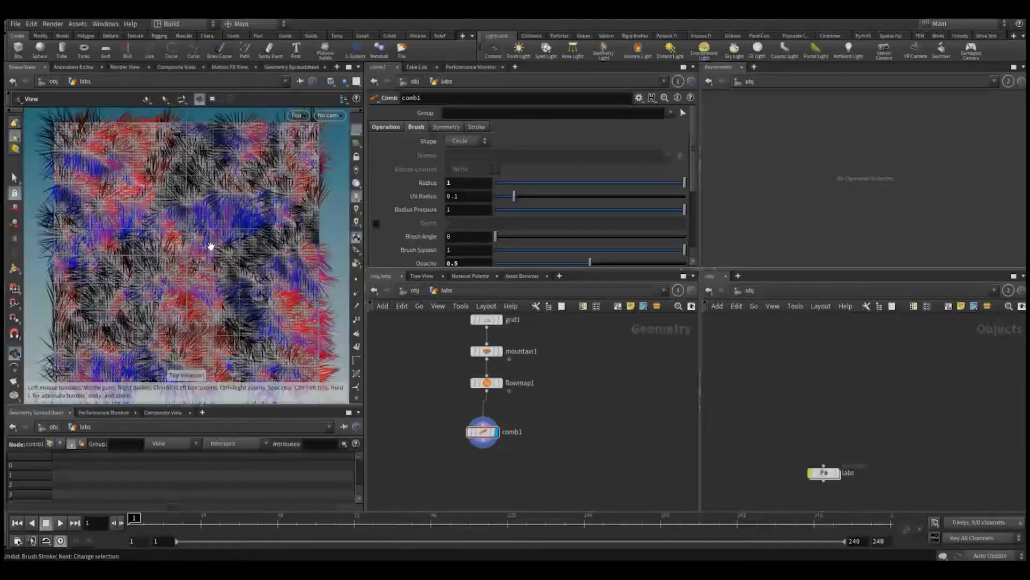
mouse_move(287, 161)
mouse_down()
mouse_move(132, 196)
mouse_move(167, 244)
mouse_move(261, 271)
mouse_move(258, 317)
mouse_move(119, 334)
mouse_move(208, 306)
mouse_move(202, 230)
mouse_move(275, 187)
mouse_up()
key(ctrl+z)
mouse_move(244, 252)
alt+mouse_down()
mouse_move(198, 317)
mouse_move(277, 284)
alt+mouse_up()
key(ctrl+z)
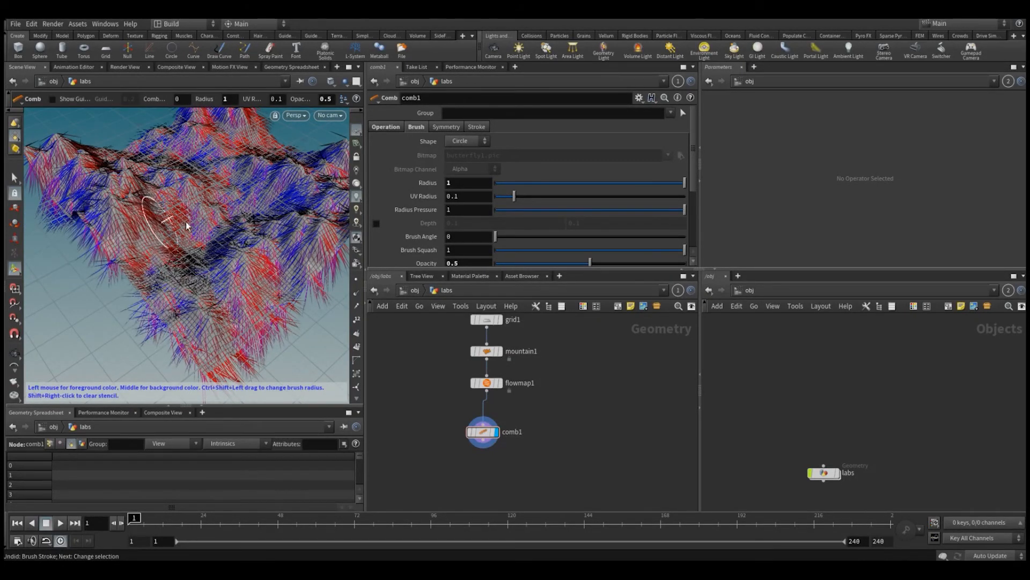
Try longer comb strokes across the whole terrain, from the far ridge down to the near slope.
key(Escape)
drag(207, 220, 240, 207)
key(Escape)
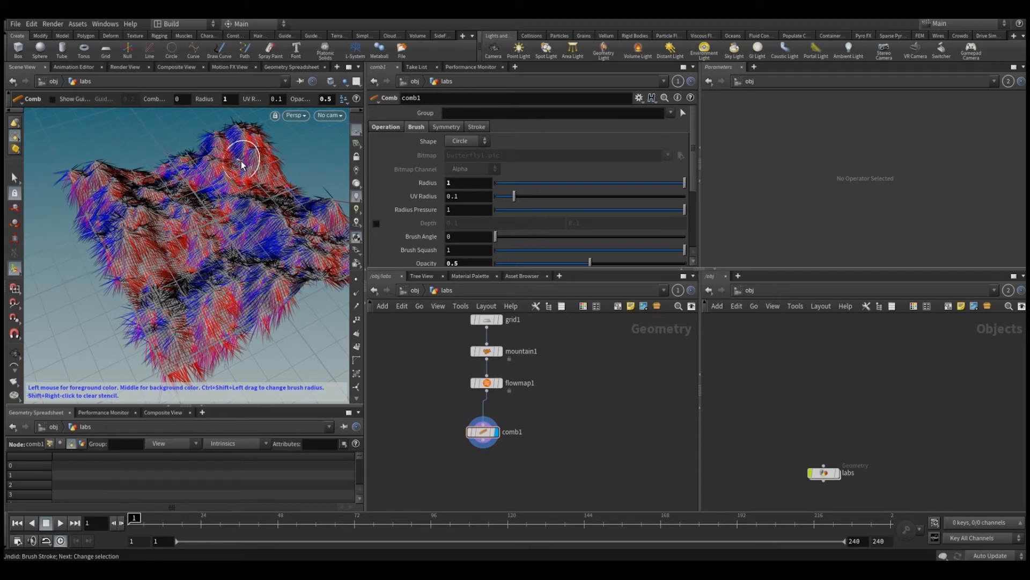
mouse_move(241, 160)
mouse_down()
mouse_move(252, 193)
mouse_move(247, 236)
mouse_move(169, 294)
mouse_up()
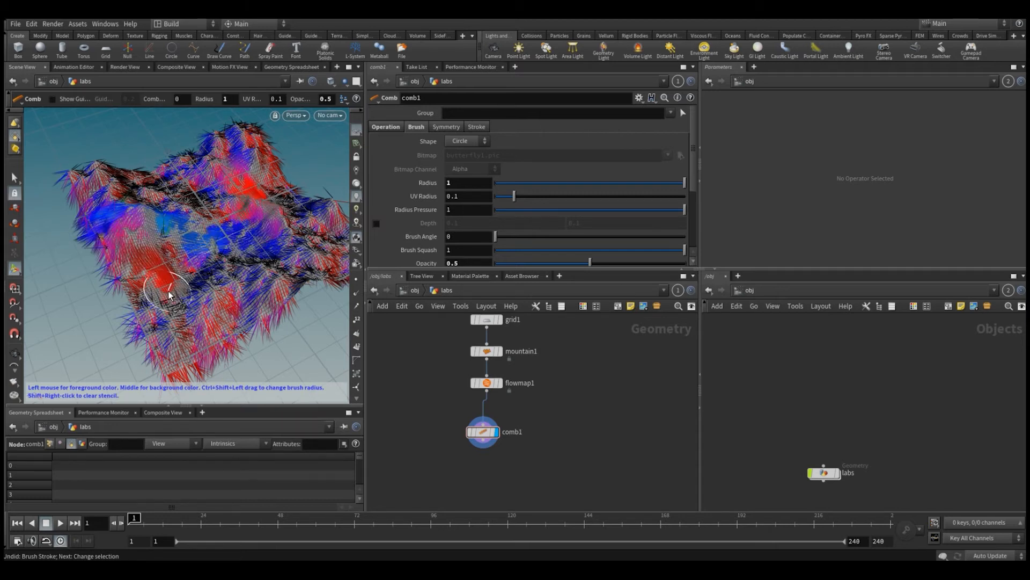
Enable Reflective symmetry on comb1, test it with brush strokes on the terrain and undo the strokes.
click(446, 126)
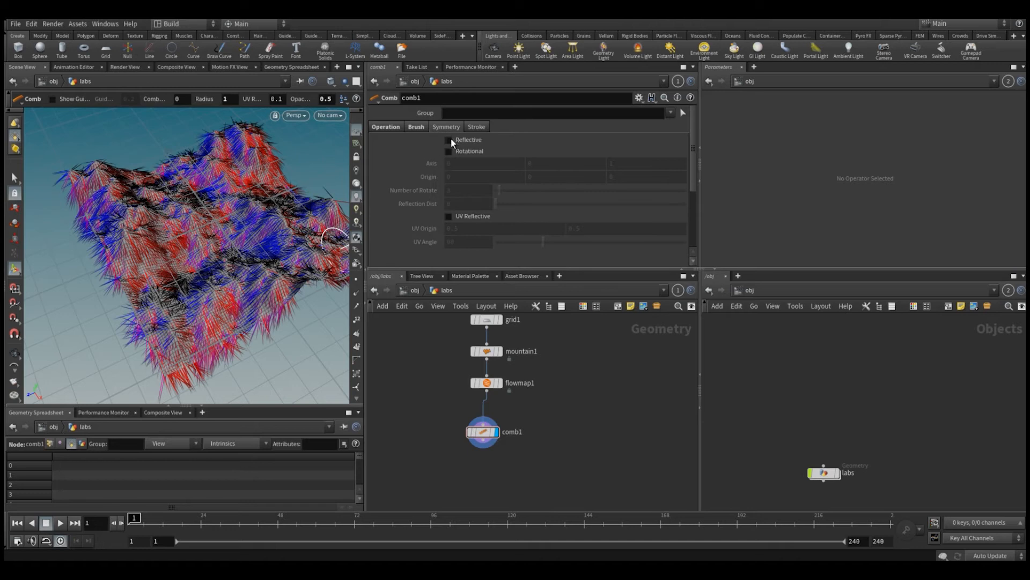
click(448, 139)
mouse_move(214, 177)
mouse_down()
mouse_move(170, 281)
mouse_move(186, 329)
mouse_up()
key(ctrl+z)
key(ctrl+z)
key(ctrl+z)
key(ctrl+z)
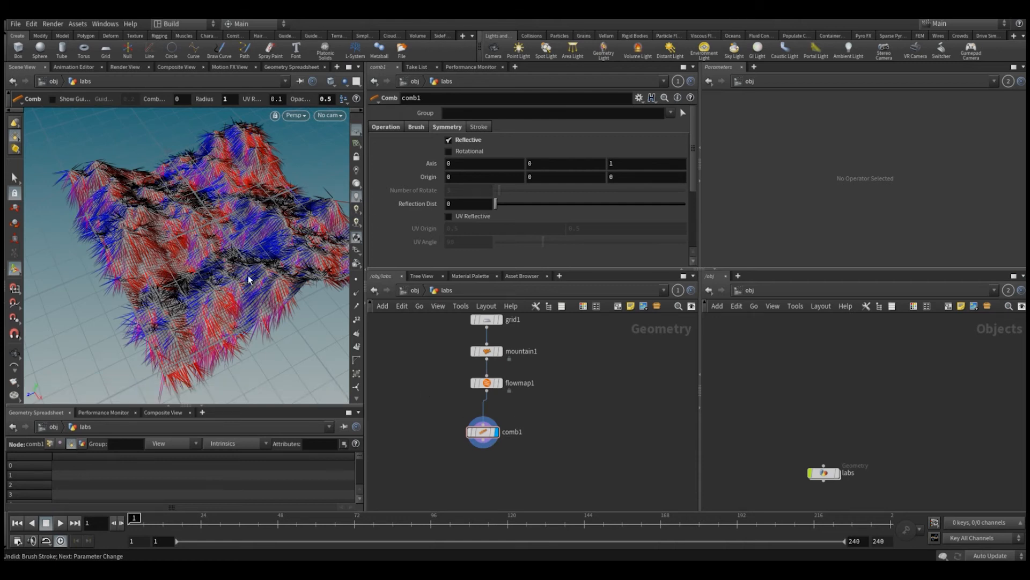
Add a Labs Flowmap Obstacle node below comb1, connected to its output.
alt+drag(248, 279, 230, 257)
key(Tab)
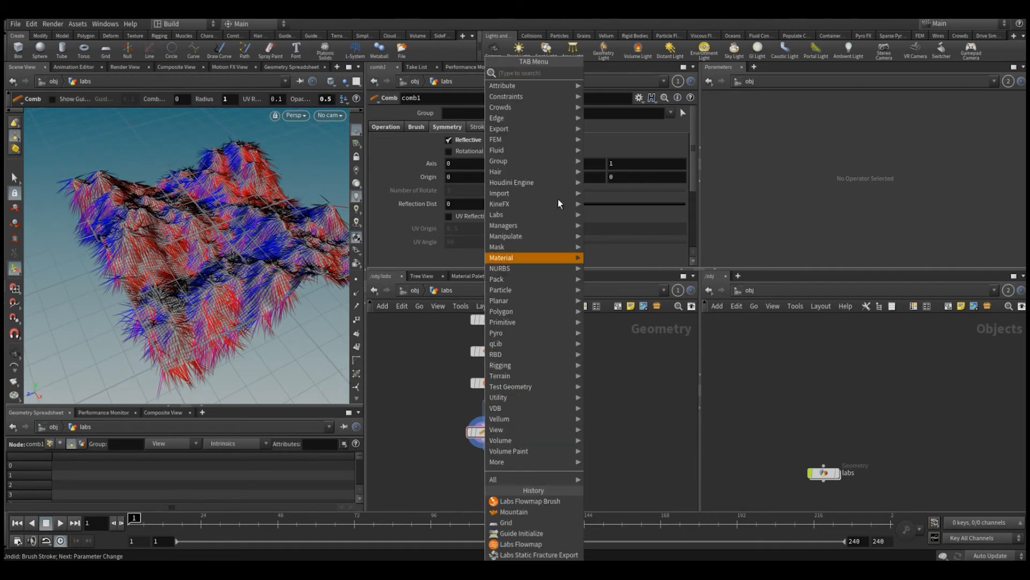
mouse_move(545, 214)
mouse_move(616, 281)
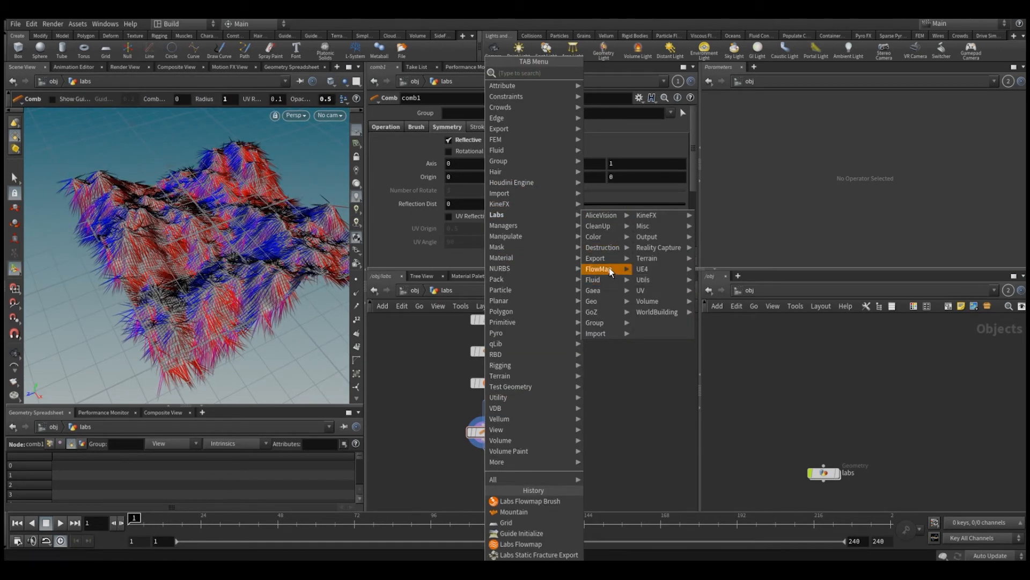
click(656, 296)
click(503, 468)
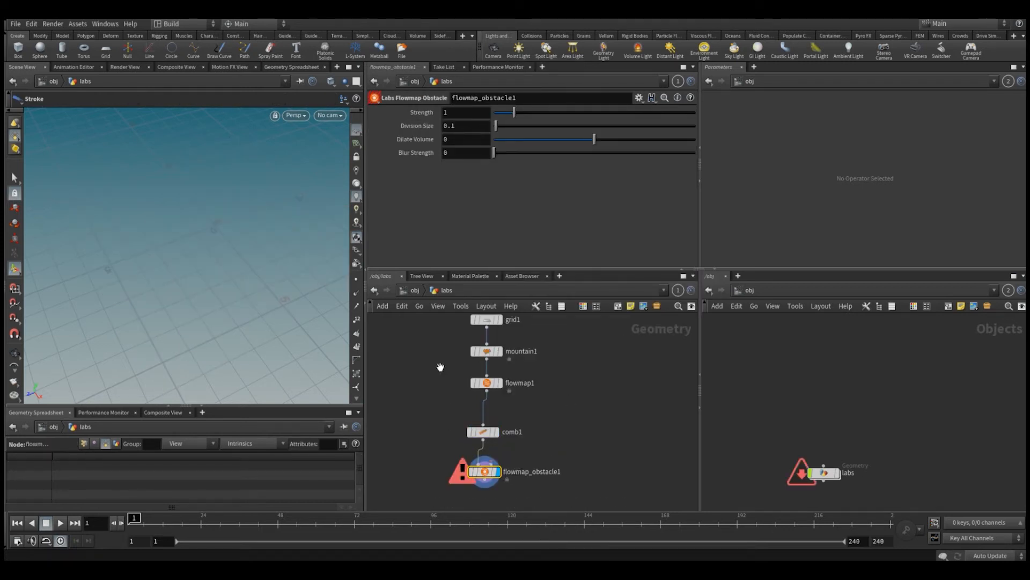
Turn on the template flag of mountain1 to show the terrain as a reference wireframe.
middle_drag(440, 367, 439, 378)
click(495, 363)
key(Escape)
drag(211, 278, 214, 272)
middle_drag(551, 451, 545, 410)
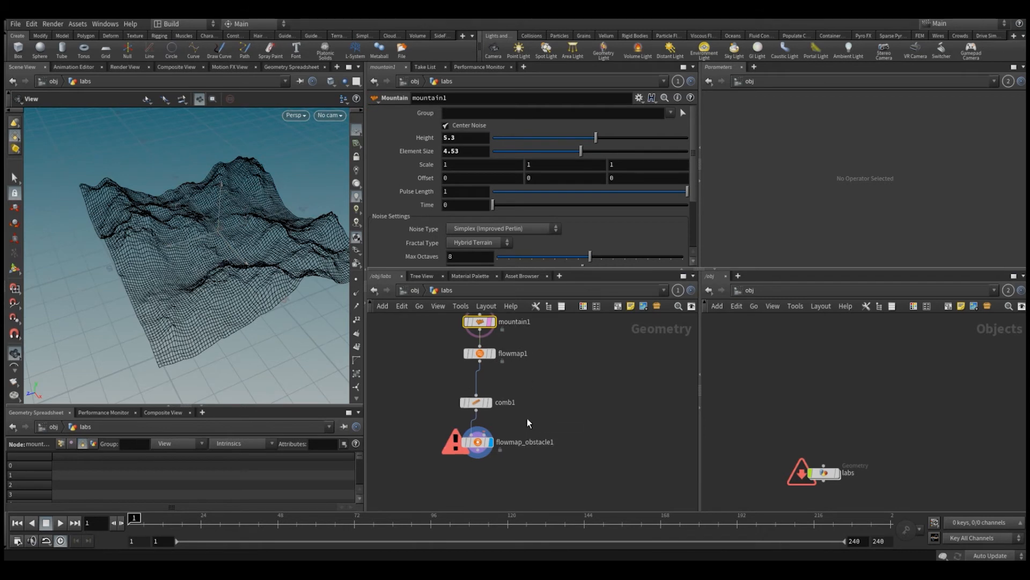
Add a Sphere node connected to the second input of flowmap_obstacle1.
click(484, 432)
key(Tab)
text(sph)
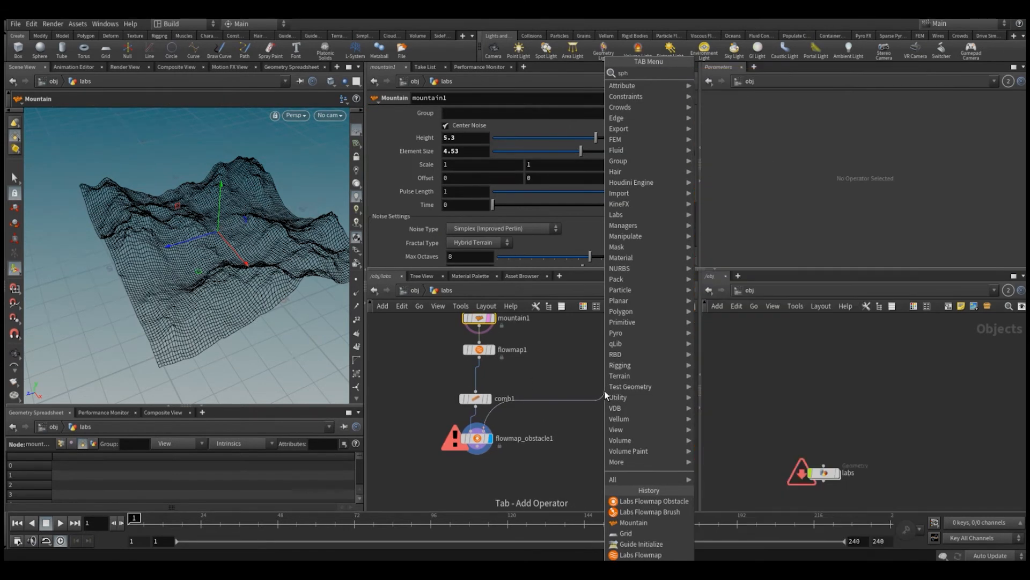
key(Return)
click(605, 390)
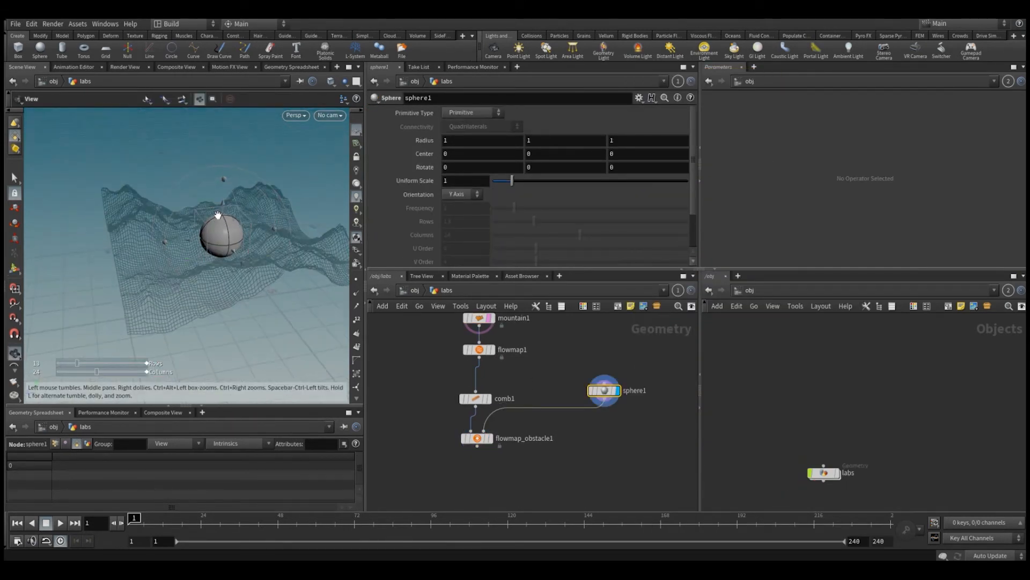
Display flowmap_obstacle1 and inspect the sphere's effect on the terrain flow.
key(Return)
click(476, 439)
click(490, 438)
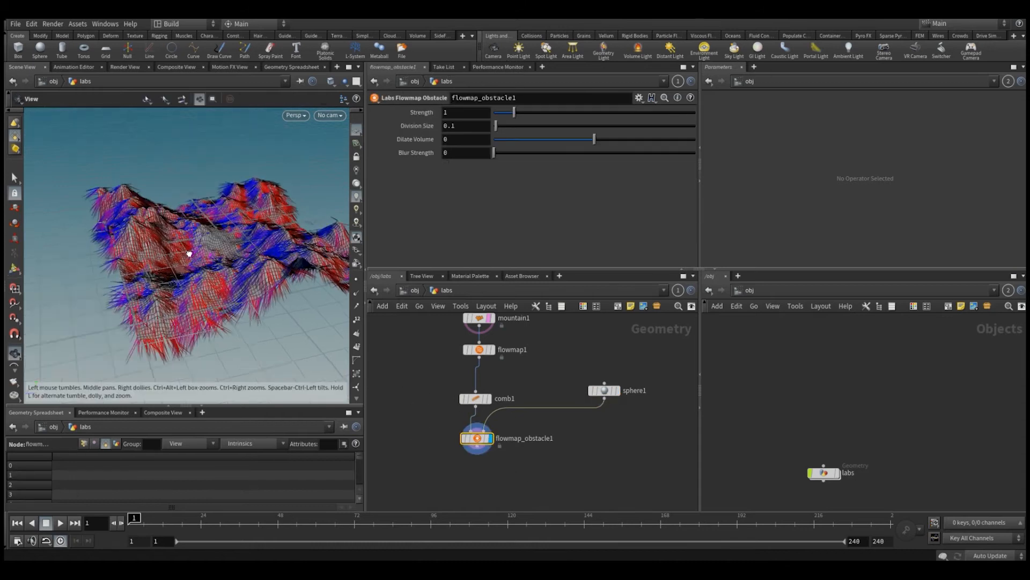
drag(186, 250, 206, 282)
Move sphere1 to about -0.32 on the Z axis of its Center, undoing the other trial moves.
click(601, 390)
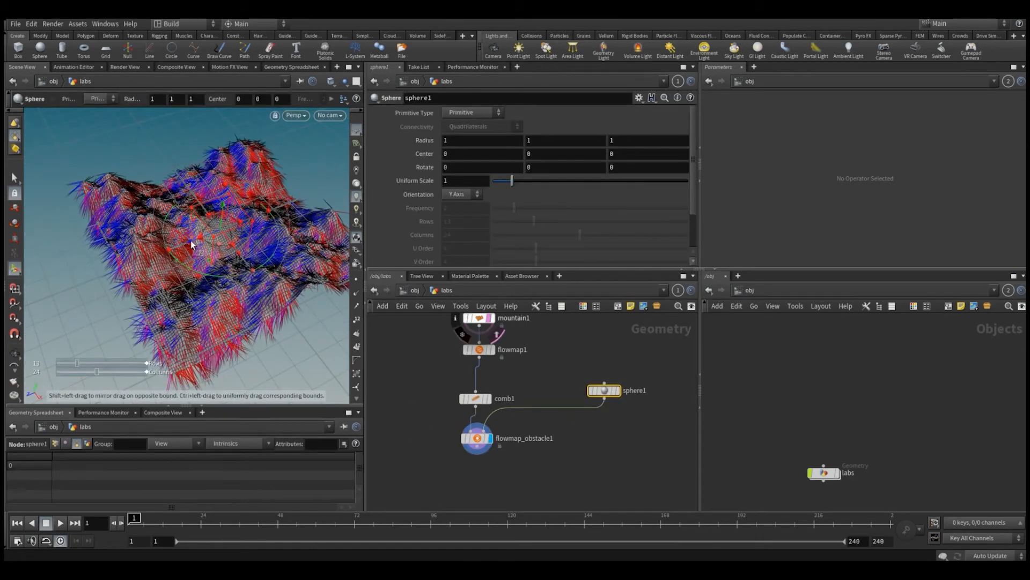
drag(191, 242, 218, 258)
key(ctrl+z)
alt+right_drag(184, 247, 222, 226)
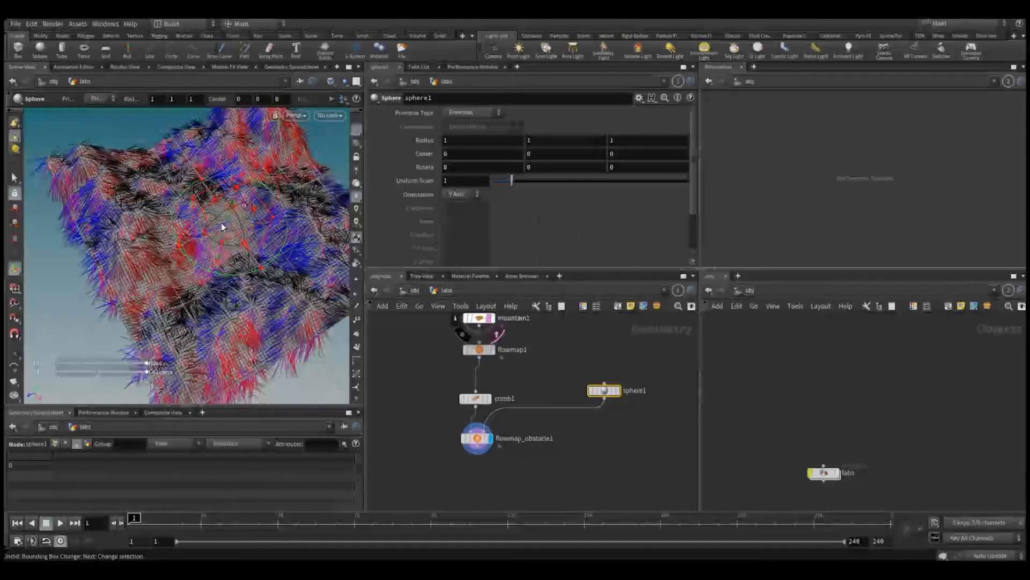
mouse_move(218, 230)
mouse_down()
mouse_move(172, 249)
mouse_move(295, 215)
mouse_move(175, 255)
mouse_move(258, 210)
mouse_move(188, 240)
mouse_move(235, 234)
mouse_up()
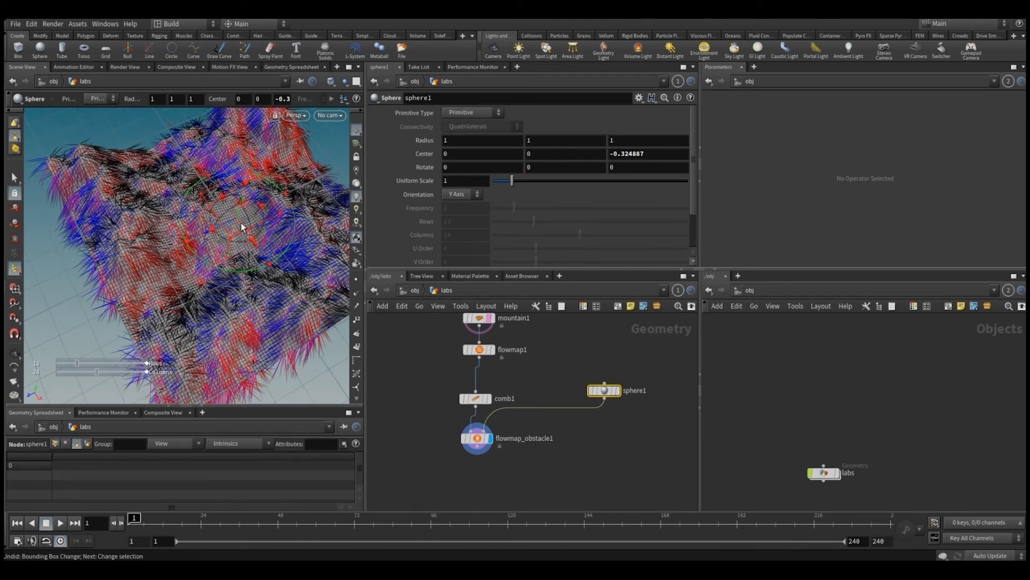
drag(241, 227, 230, 269)
key(ctrl+z)
alt+drag(228, 233, 215, 222)
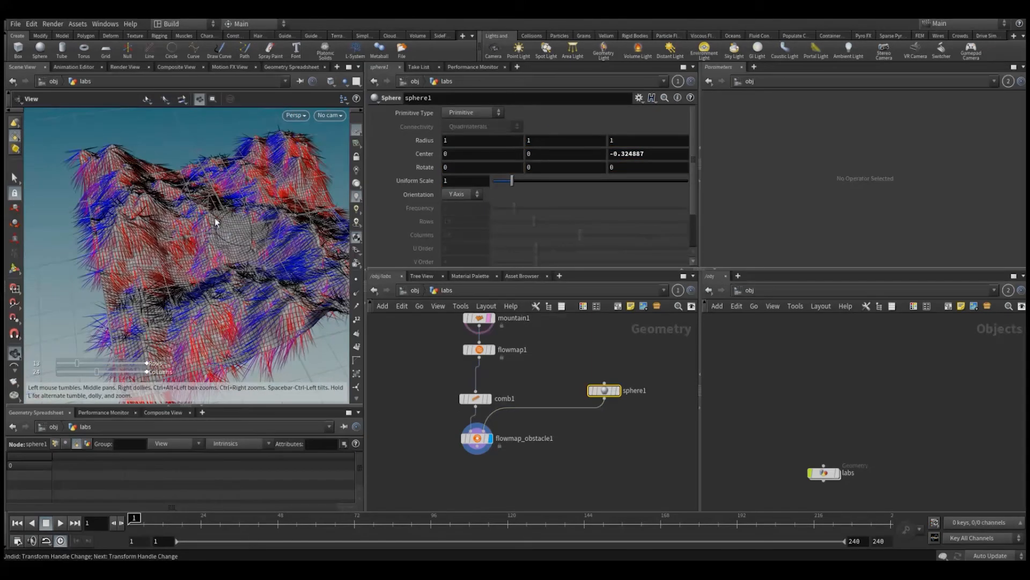
Add a Labs Flowmap Visualize node below flowmap_obstacle1, connected to its output, and display it.
key(Return)
drag(432, 419, 520, 470)
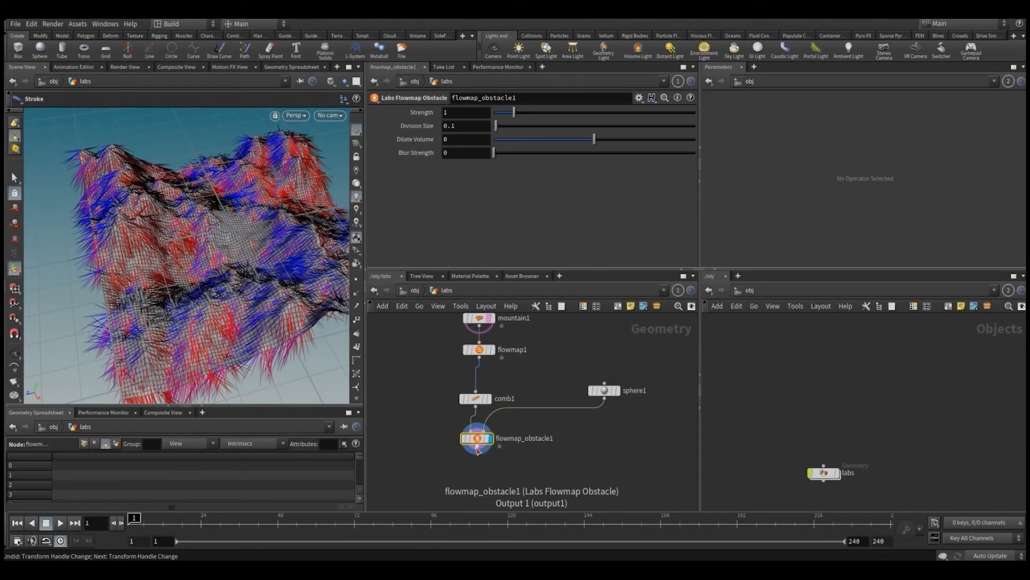
key(Tab)
mouse_move(518, 215)
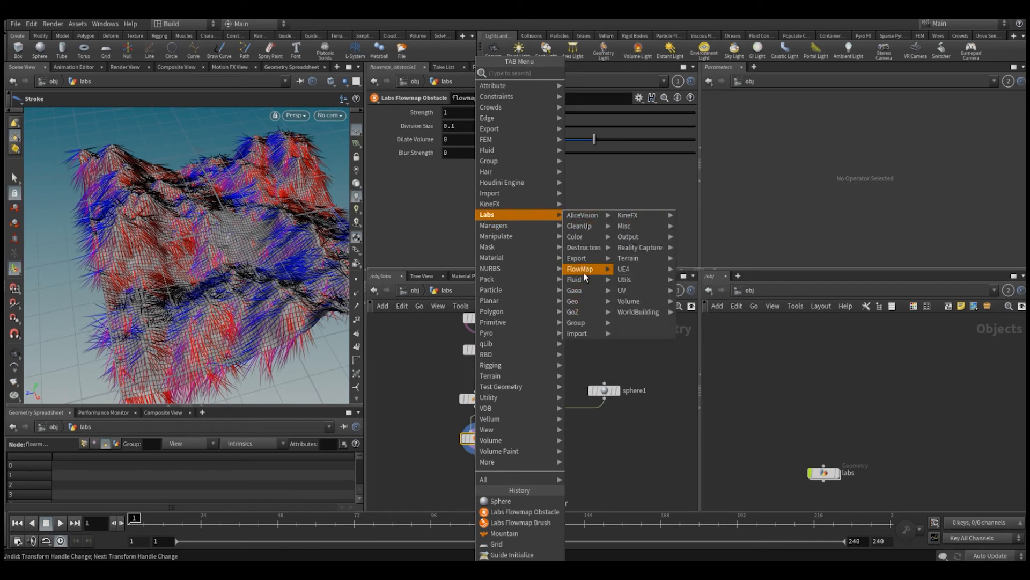
mouse_move(584, 269)
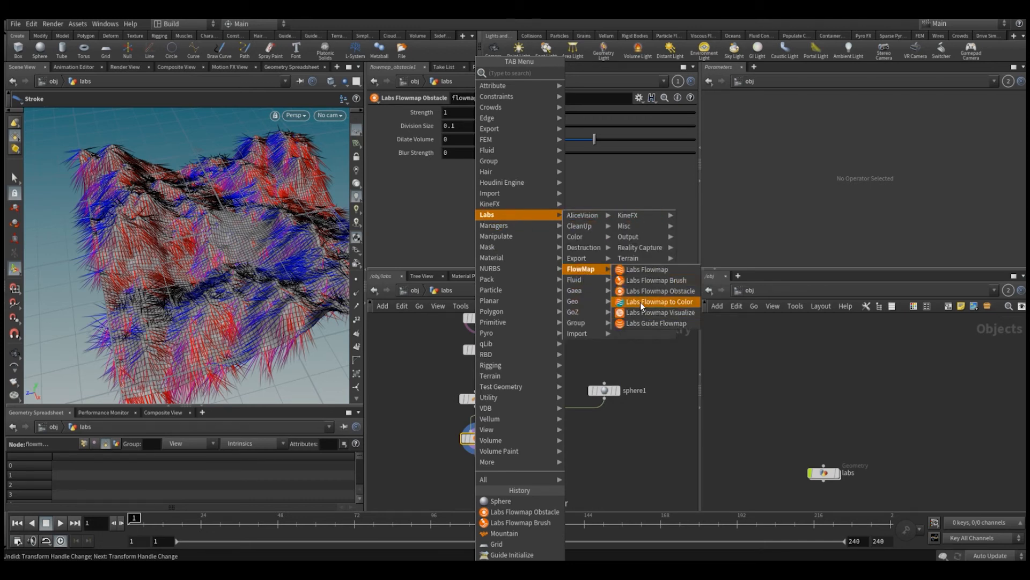
click(640, 315)
click(475, 470)
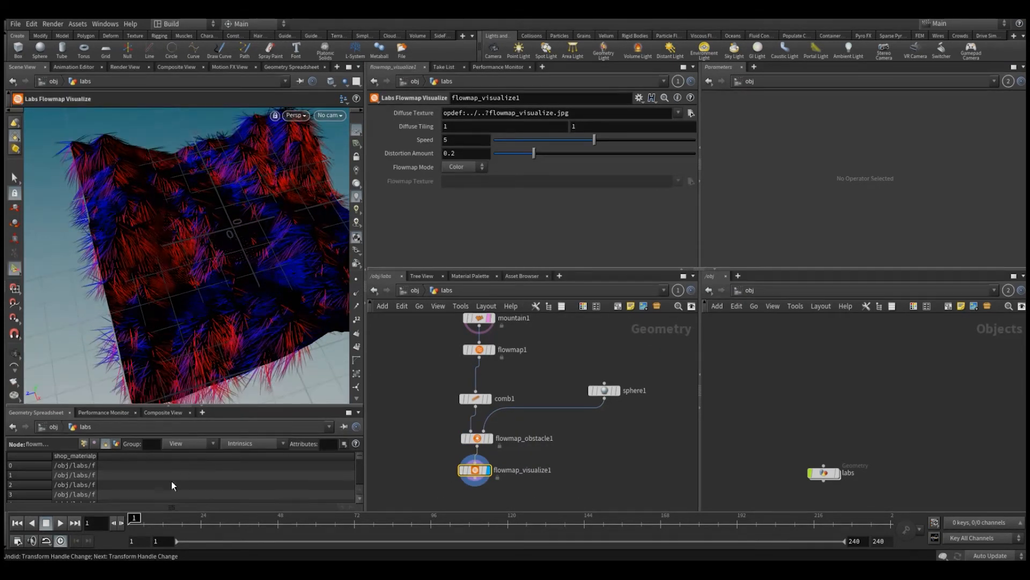
Set the Diffuse Tiling of flowmap_visualize1 to 2 by 2 and scrub the timeline to preview the flow.
drag(188, 518, 343, 519)
drag(469, 521, 255, 491)
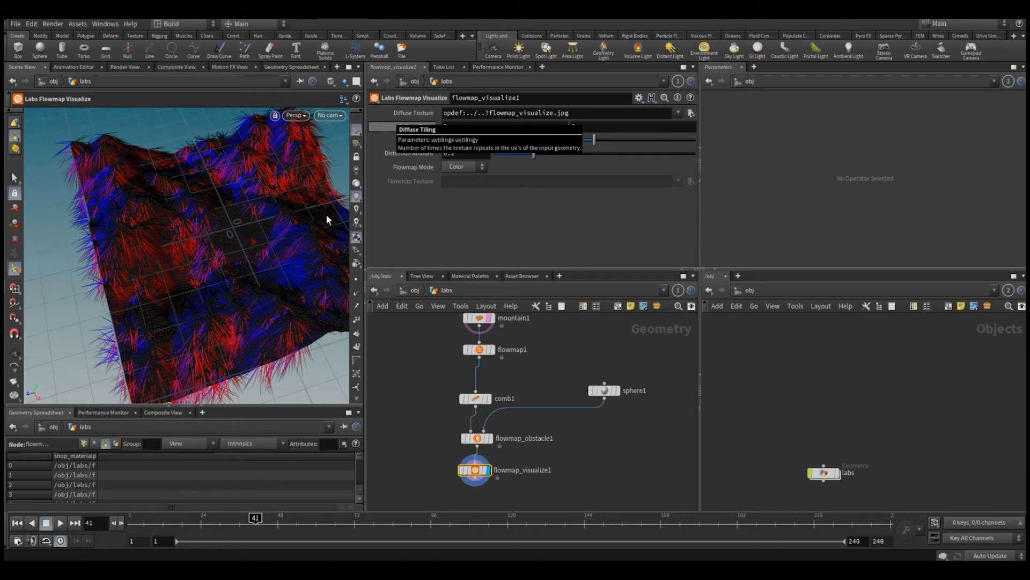
drag(255, 522, 347, 527)
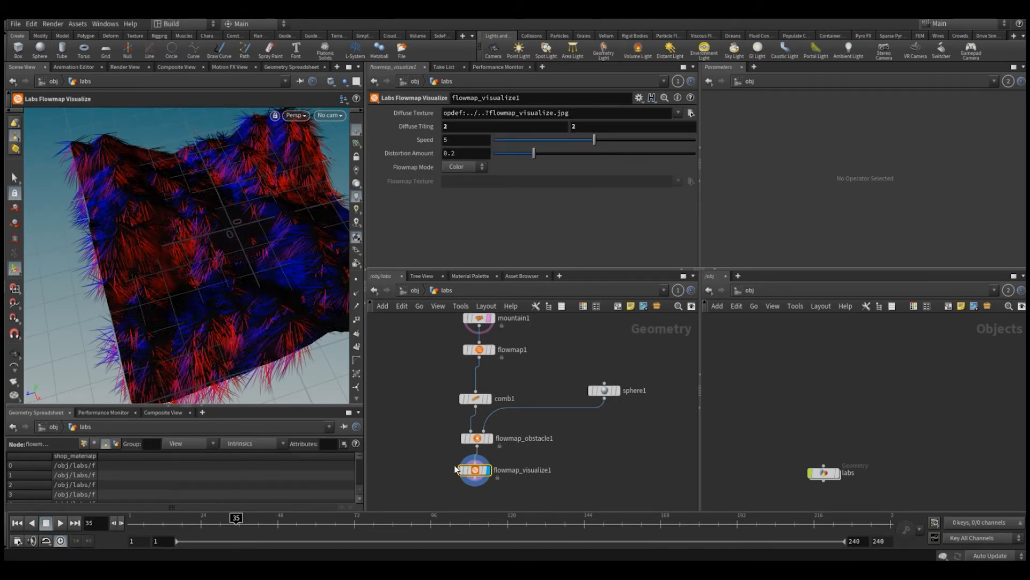
Delete the flowmap_visualize1 node.
double_click(529, 471)
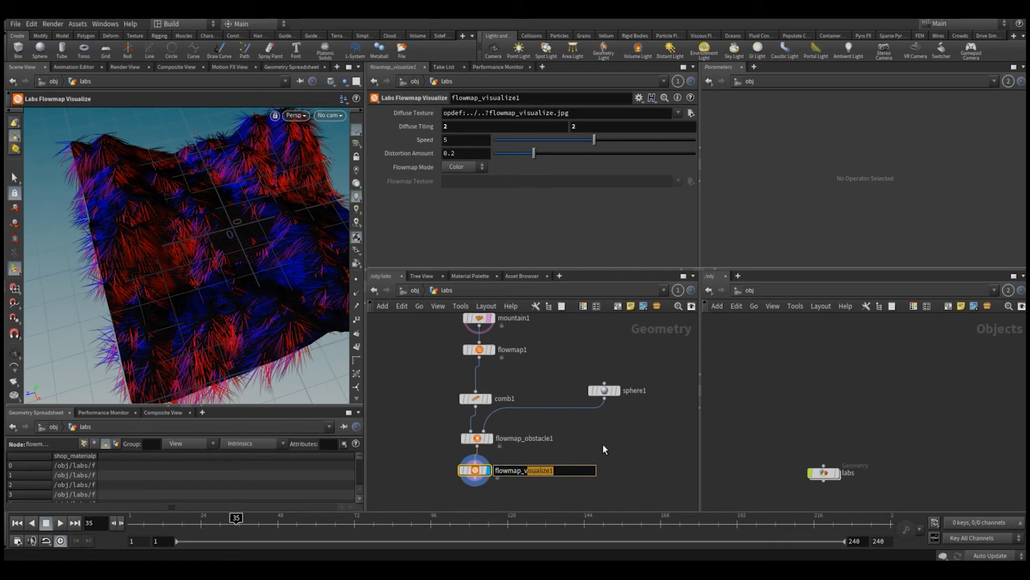
key(Escape)
key(Delete)
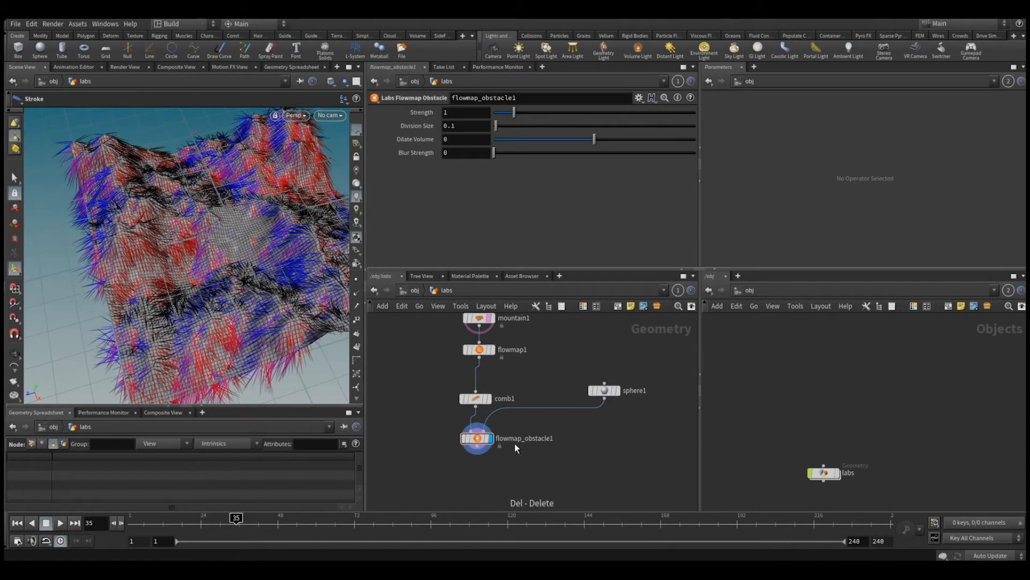
key(Tab)
mouse_move(617, 224)
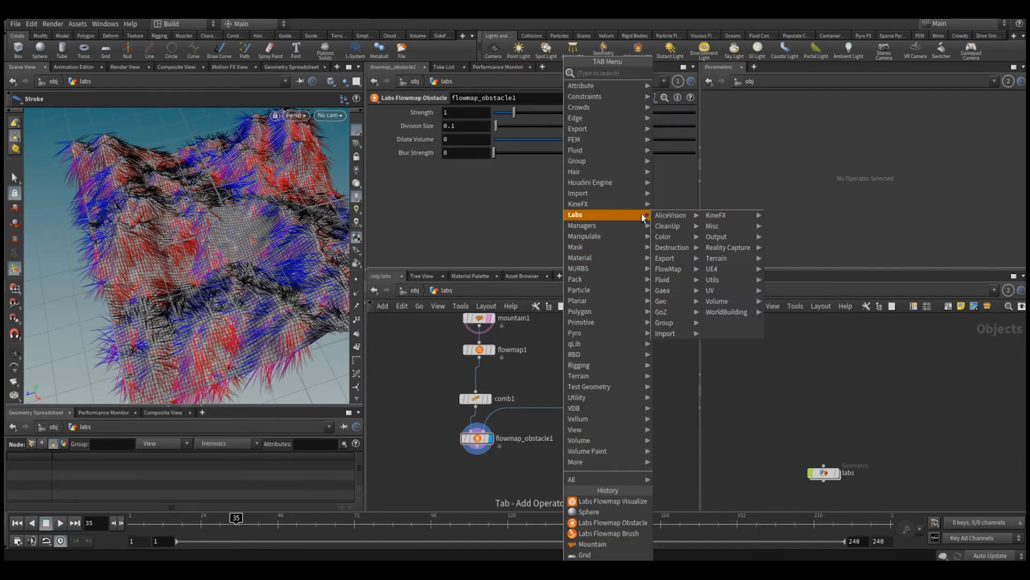
mouse_move(672, 269)
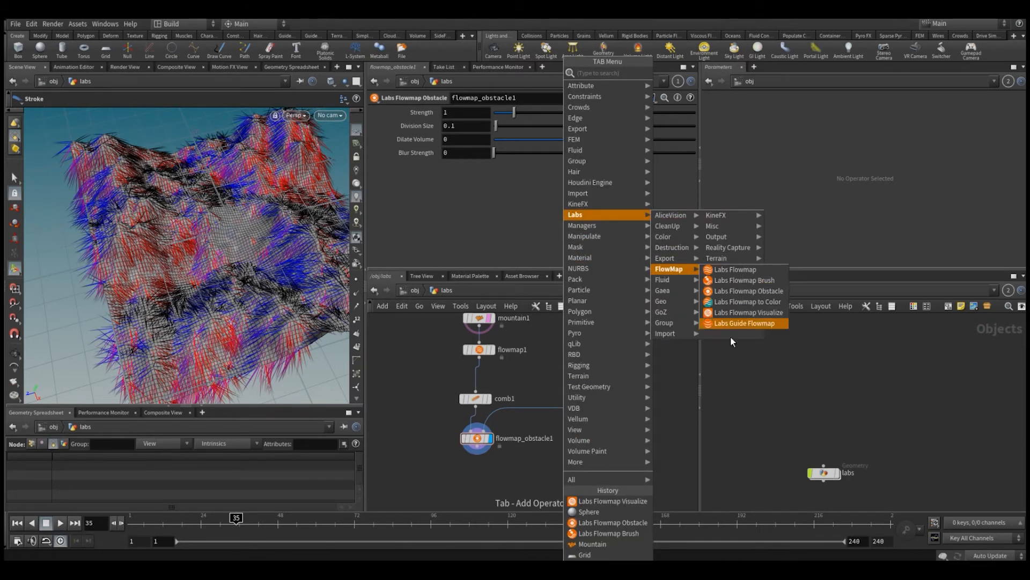
click(424, 437)
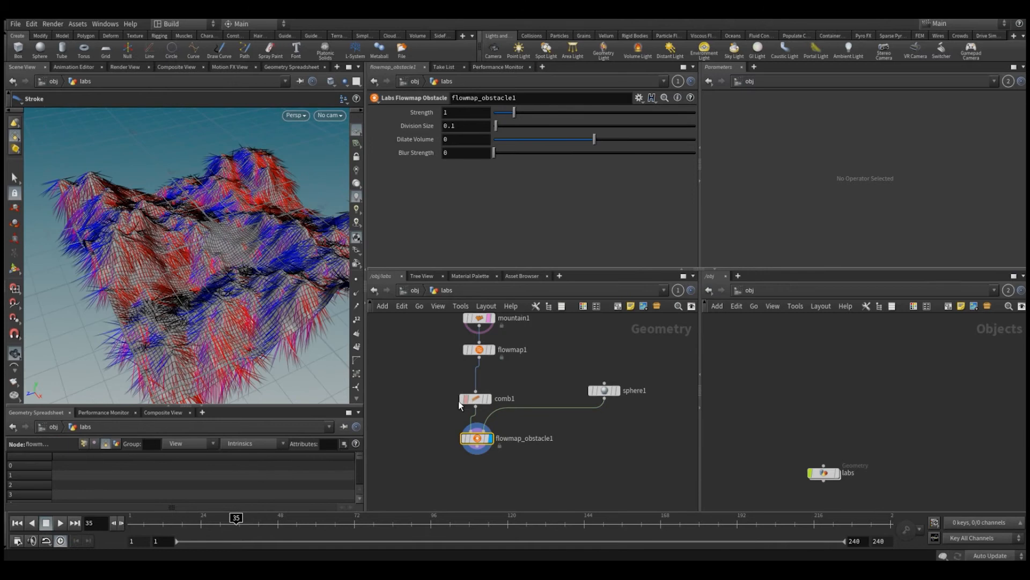
Add a displayed Volume Rasterize Attributes node after flowmap_obstacle1 and set it to rasterize the v attribute.
key(Tab)
text(rs)
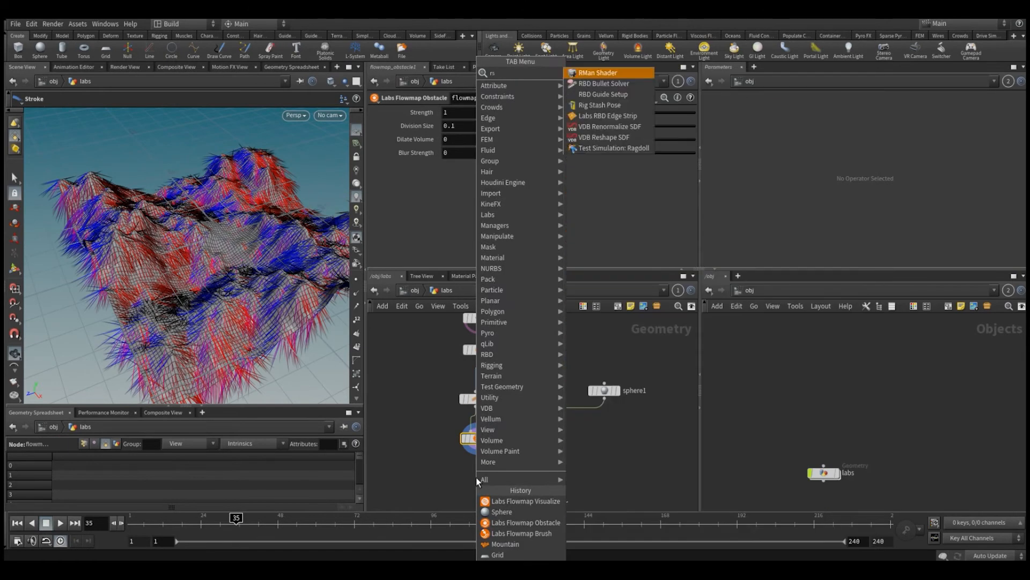
text(st)
key(Down)
key(Return)
click(475, 478)
click(489, 476)
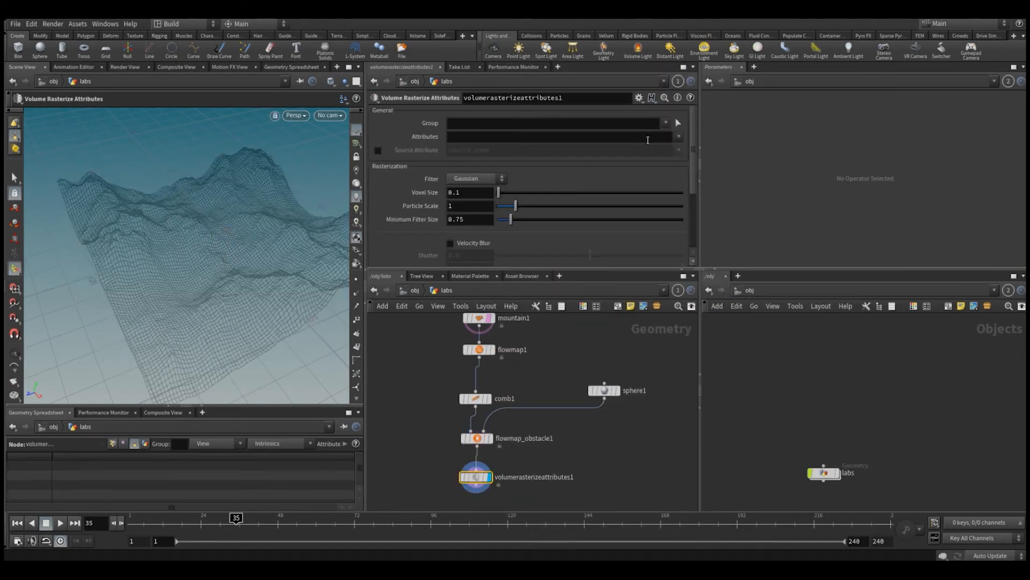
click(680, 136)
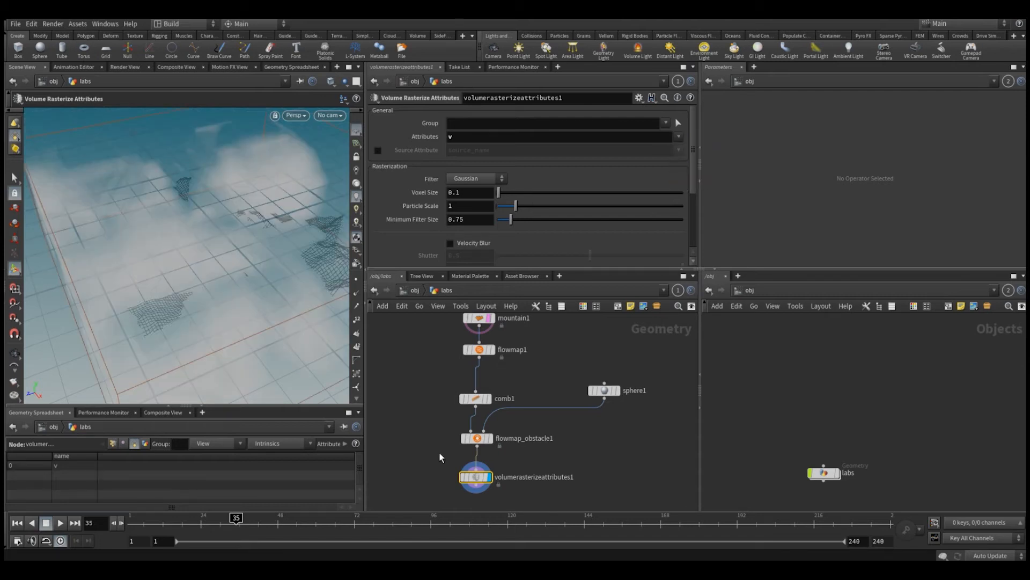
alt+drag(279, 196, 281, 213)
alt+right_drag(281, 213, 242, 263)
Display the flowmap_obstacle1 result in the viewport to inspect its flow vectors.
click(472, 346)
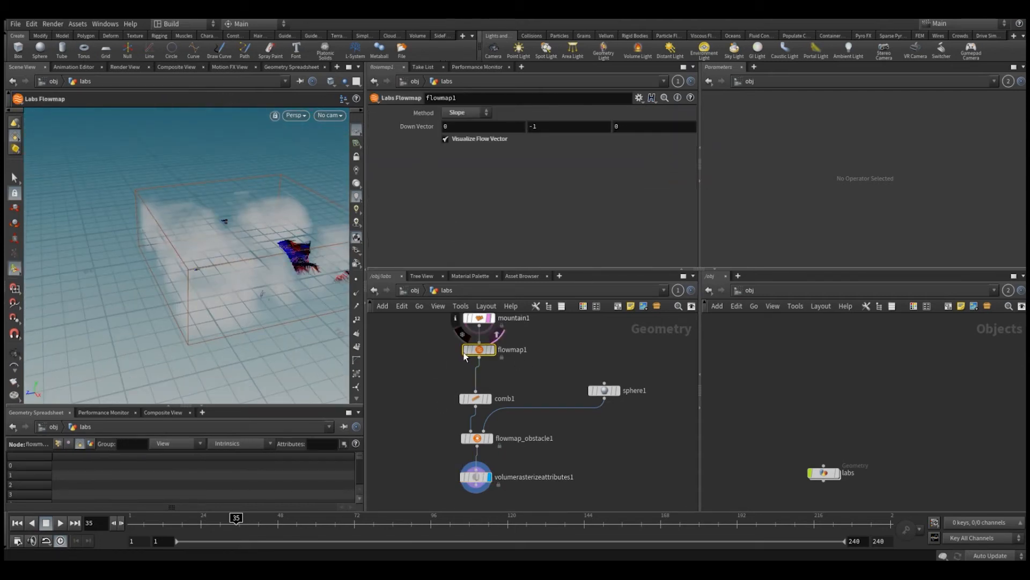
drag(429, 380, 506, 418)
drag(437, 449, 514, 456)
key(r)
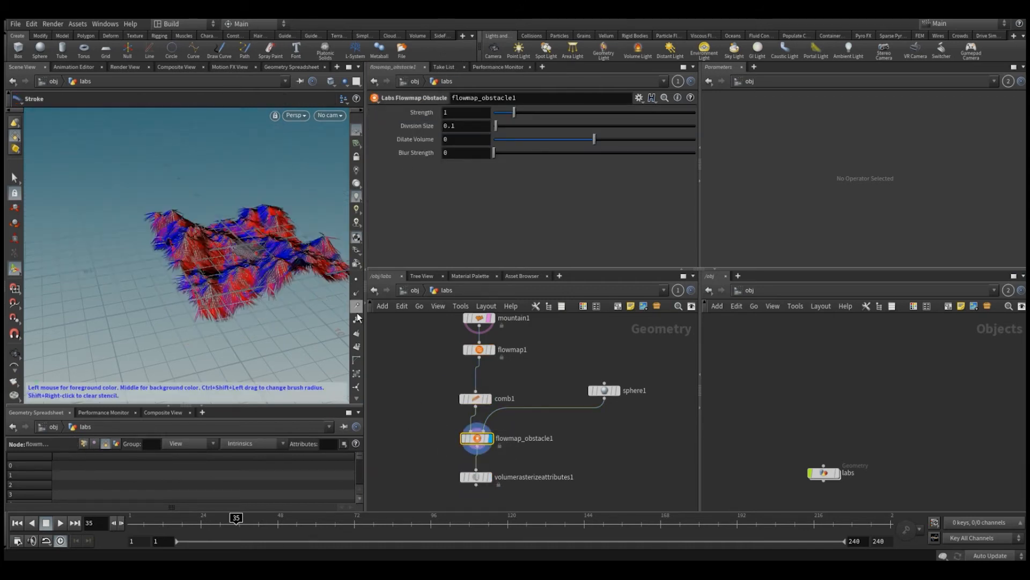
alt+right_drag(287, 278, 265, 216)
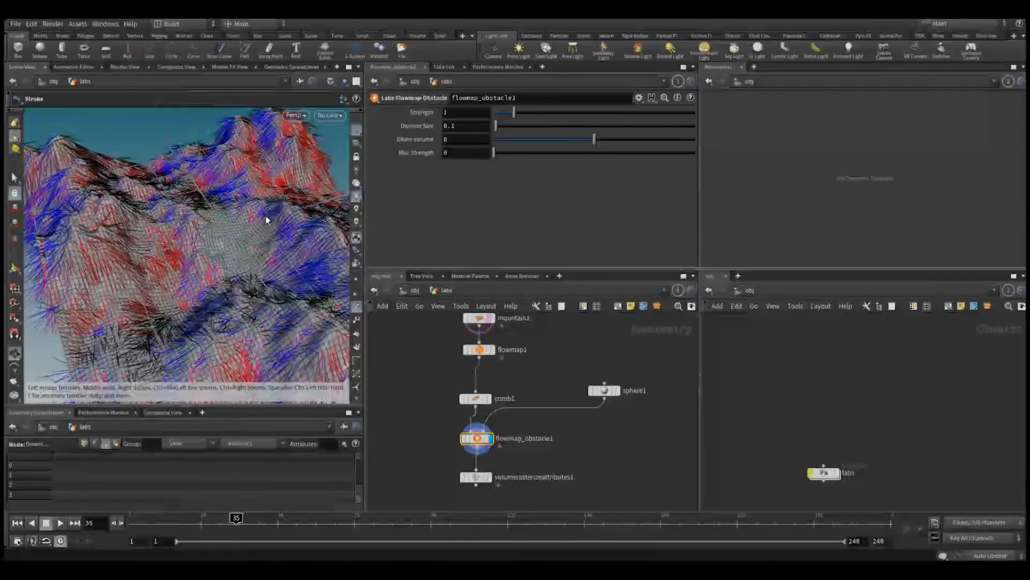
Set Scale Vectors to 10 in the viewport's guide display options and view the enlarged vectors on the terrain.
key(d)
drag(217, 95, 465, 131)
click(317, 147)
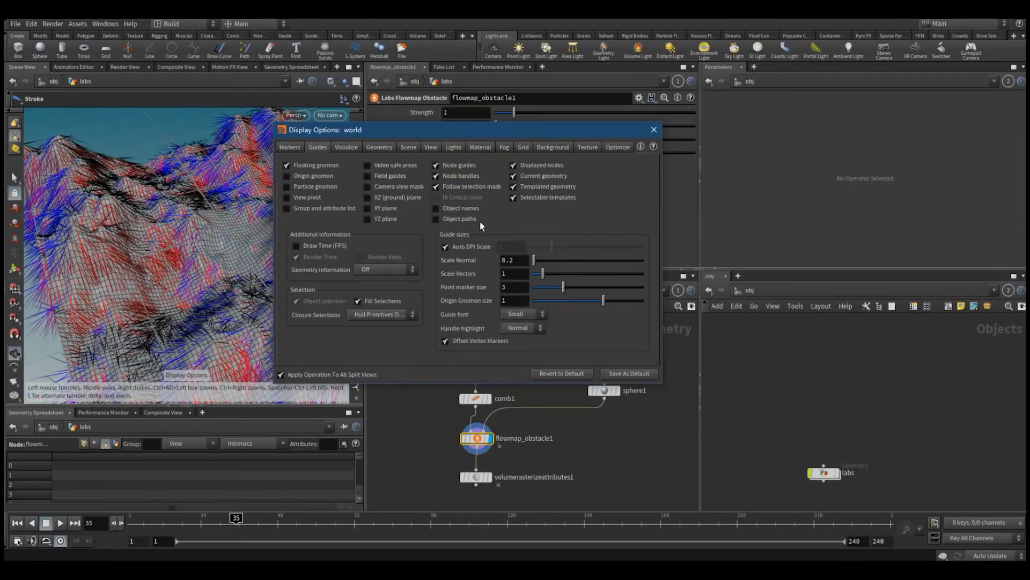
drag(543, 274, 647, 274)
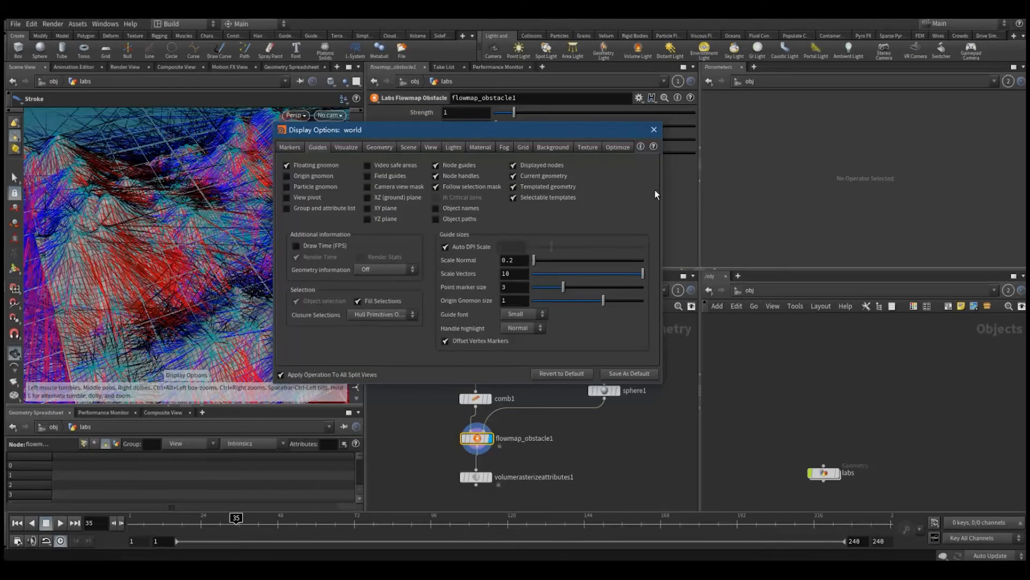
click(653, 130)
key(Escape)
mouse_move(283, 202)
mouse_down()
mouse_move(249, 244)
mouse_move(252, 221)
mouse_move(283, 266)
mouse_move(259, 213)
mouse_move(266, 232)
mouse_up()
key(Return)
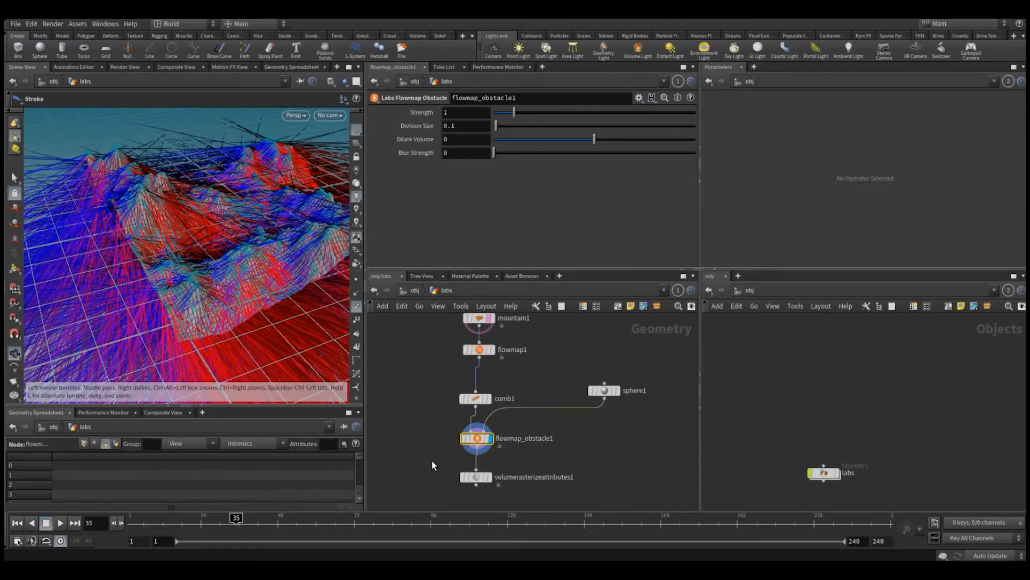
Display the volumerasterizeattributes1 result in the viewport again.
click(476, 477)
click(489, 476)
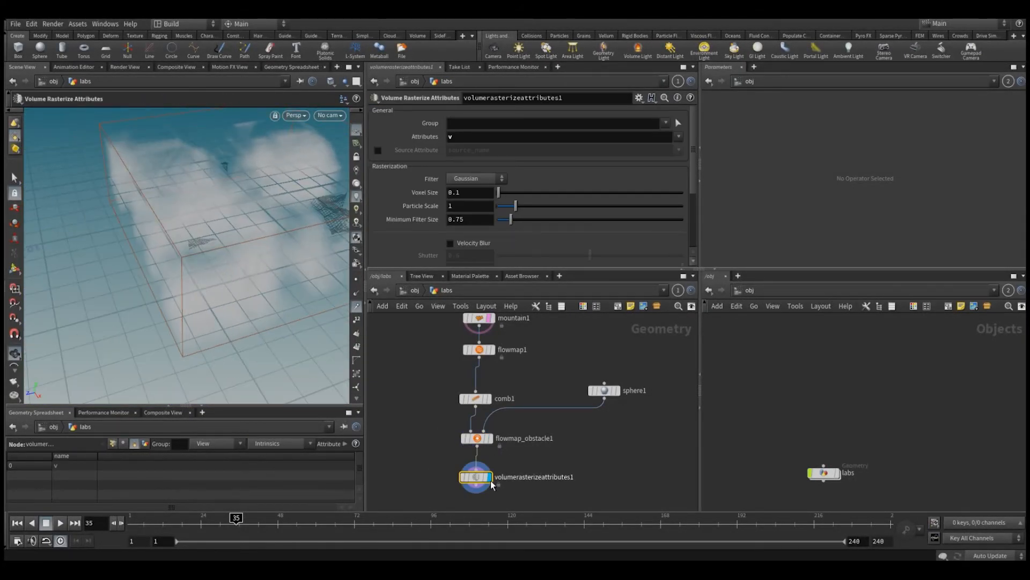
middle_drag(577, 464, 586, 416)
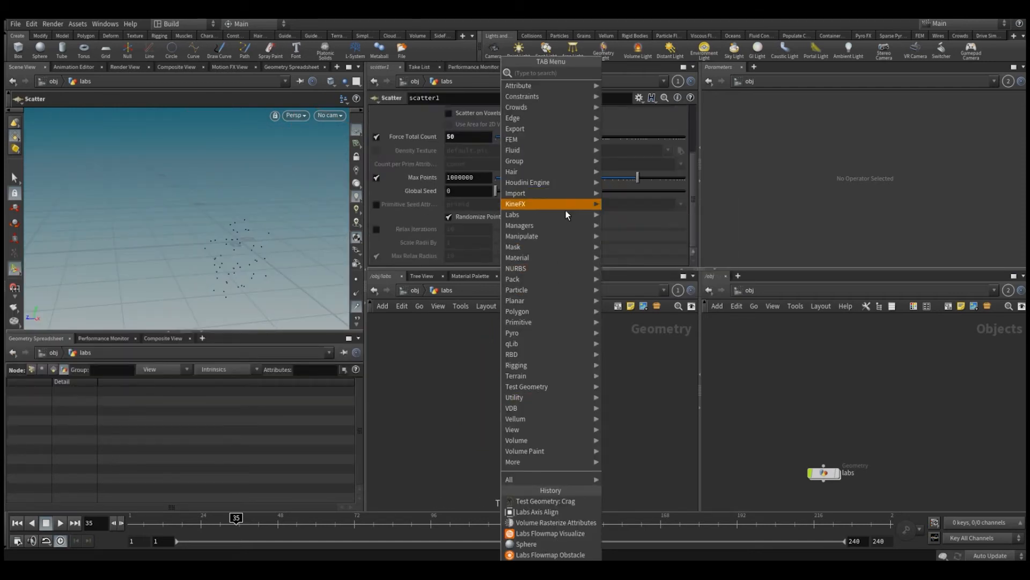
Add a Labs Axis Align node to the empty area of the labs network.
mouse_move(566, 214)
mouse_move(619, 302)
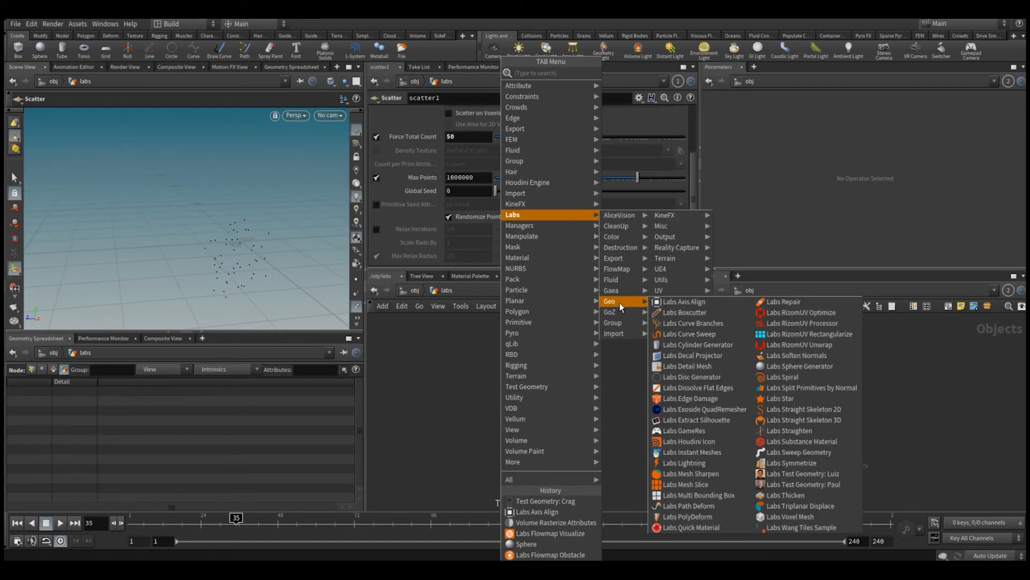
click(706, 304)
click(514, 373)
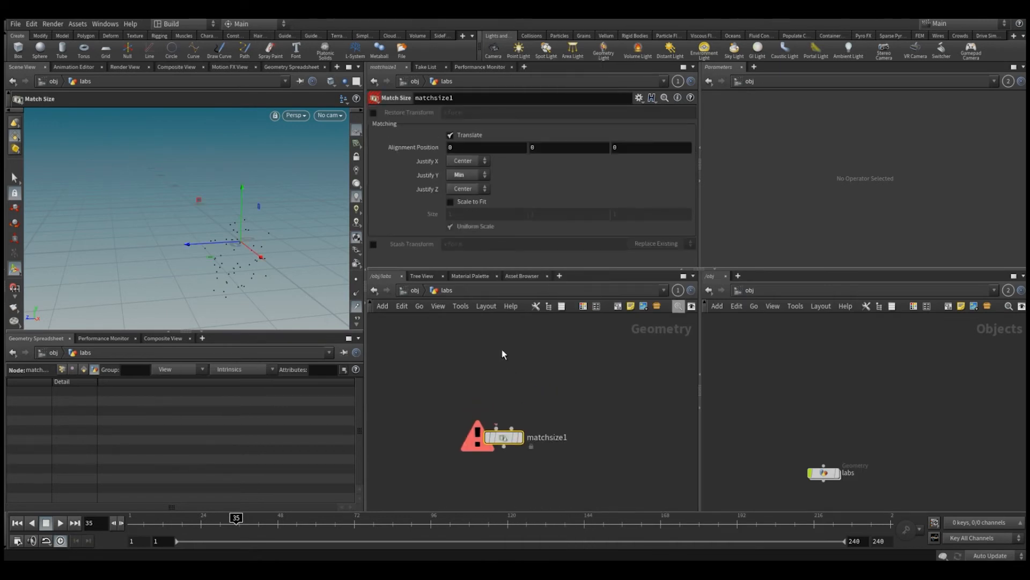
Add a Test Geometry: Crag node above matchsize1 and scrub the timeline to frame 53 to preview its animation.
key(Tab)
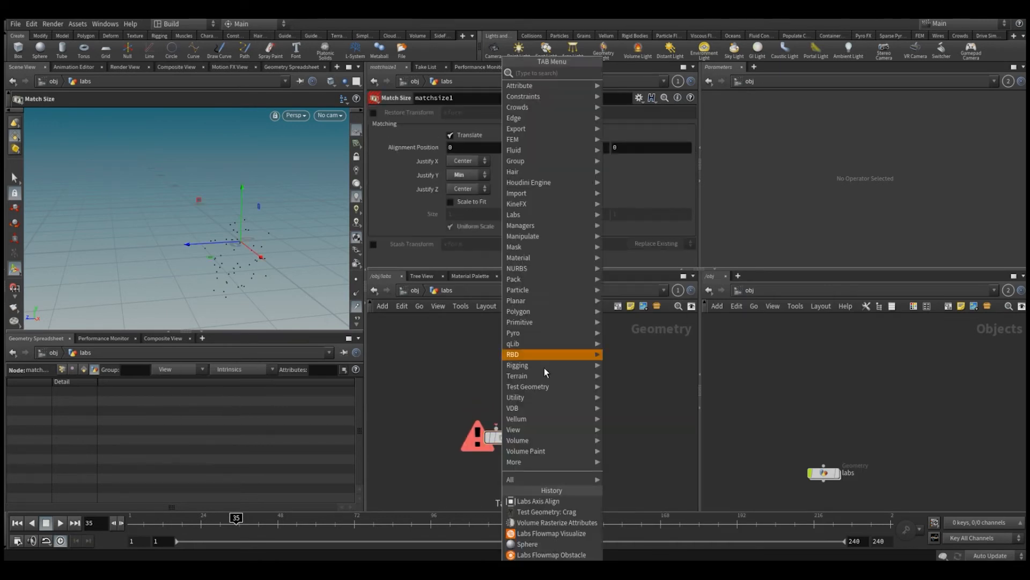
click(531, 512)
click(505, 354)
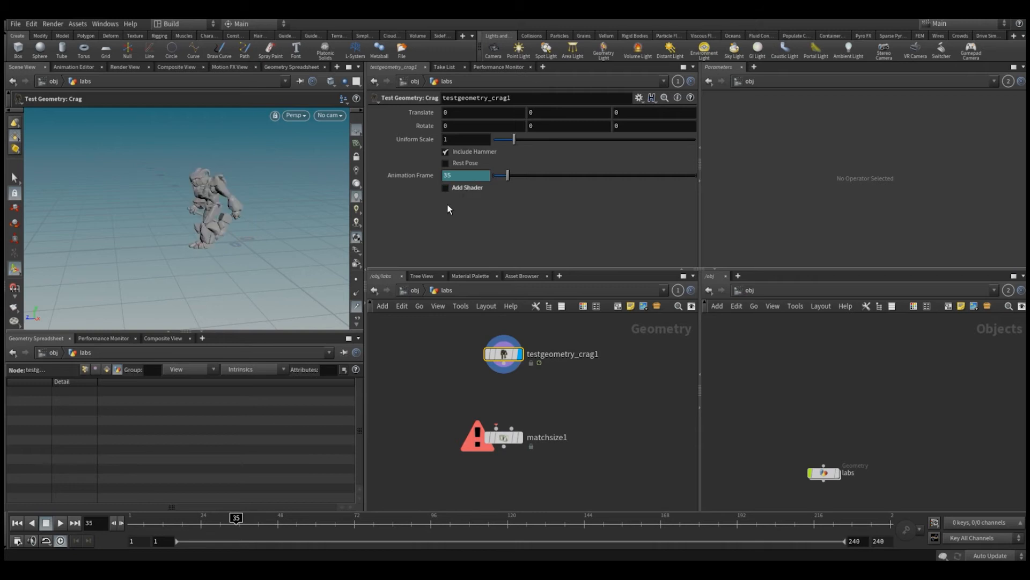
mouse_move(165, 520)
mouse_down()
mouse_move(146, 520)
mouse_move(430, 522)
mouse_move(293, 520)
mouse_up()
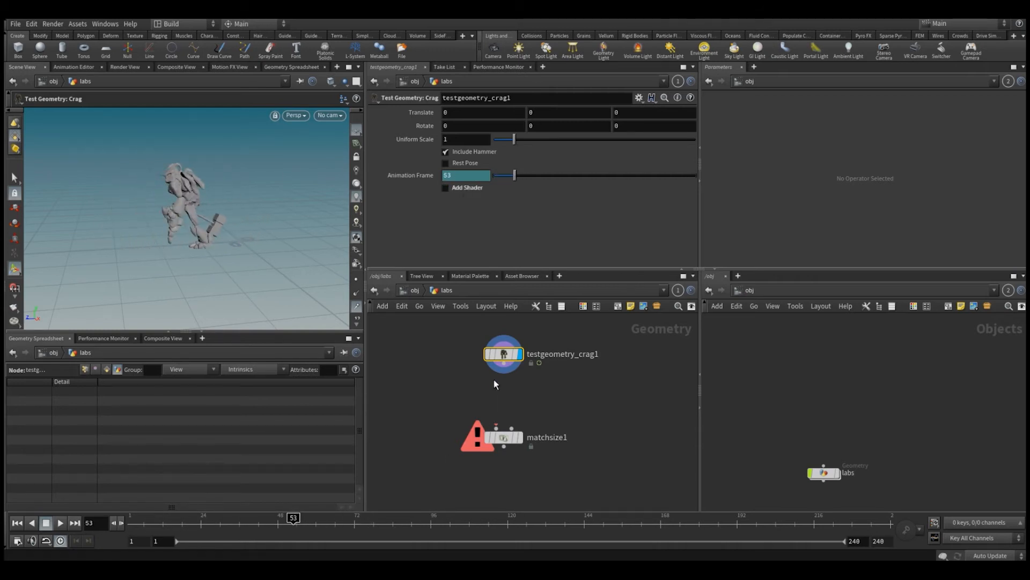
Connect testgeometry_crag1 to matchsize1, display matchsize1 and scrub the timeline to frame 82.
drag(478, 422, 504, 411)
click(519, 437)
drag(136, 525, 386, 523)
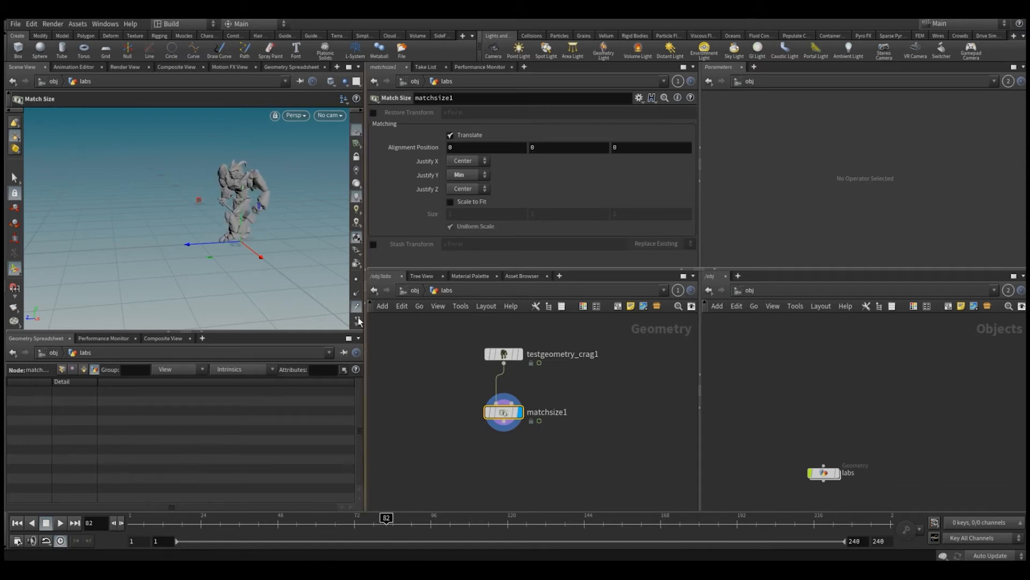
Enable Stash Transform with the attribute xform on matchsize1 and examine its detail values in the enlarged Geometry Spreadsheet up to frame 60.
click(374, 245)
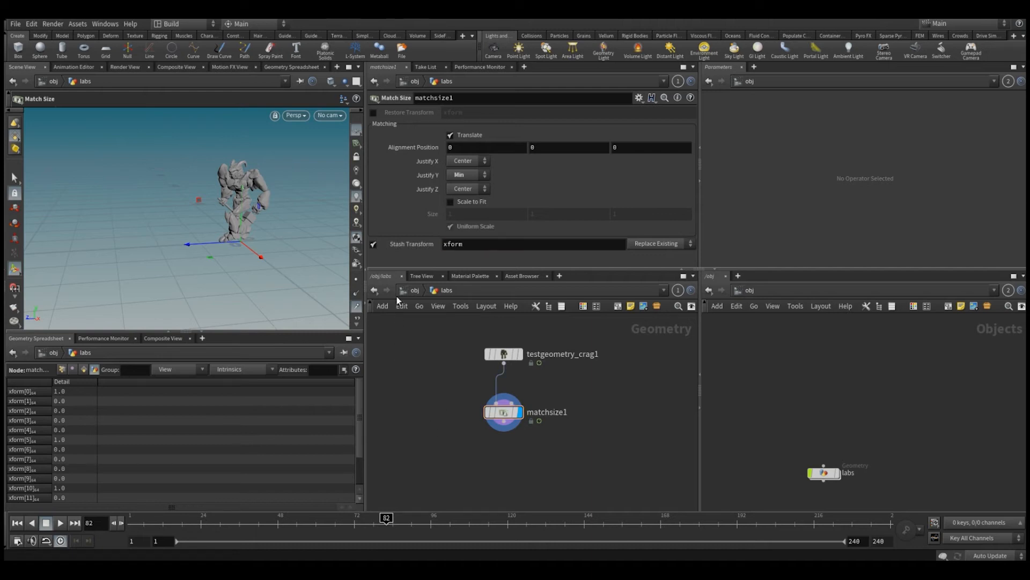
click(374, 245)
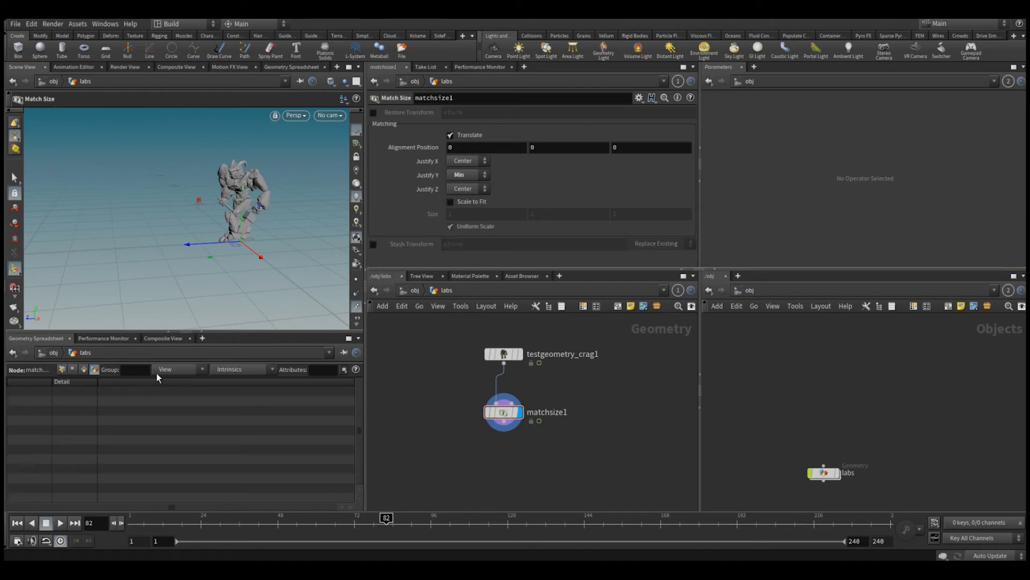
click(374, 244)
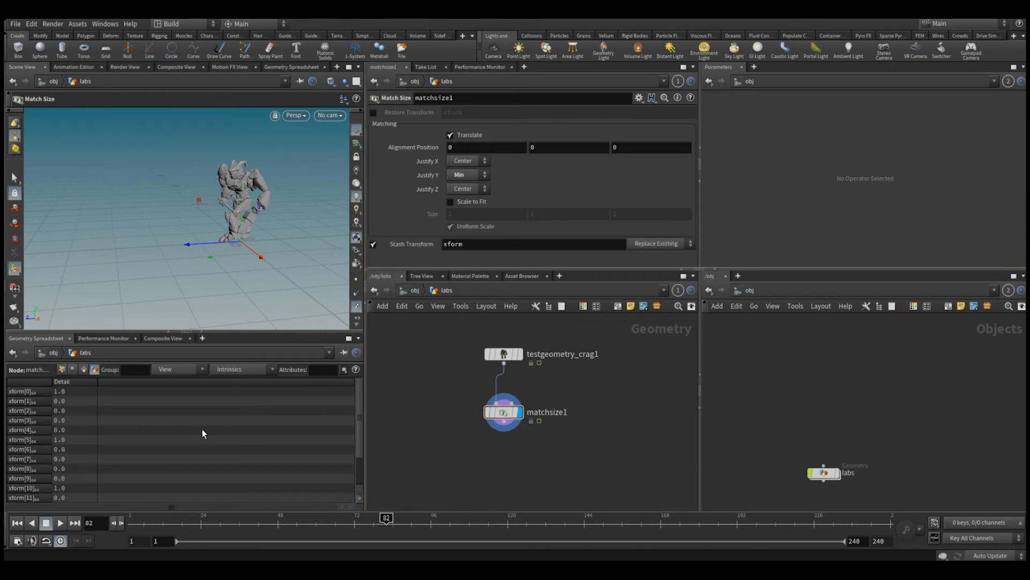
key(ctrl+b)
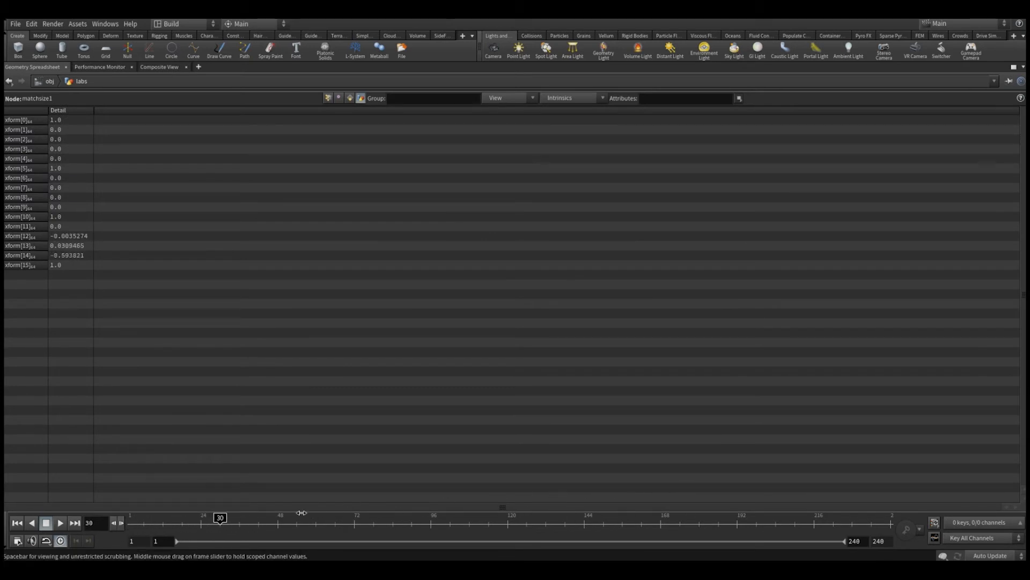
drag(466, 529, 317, 526)
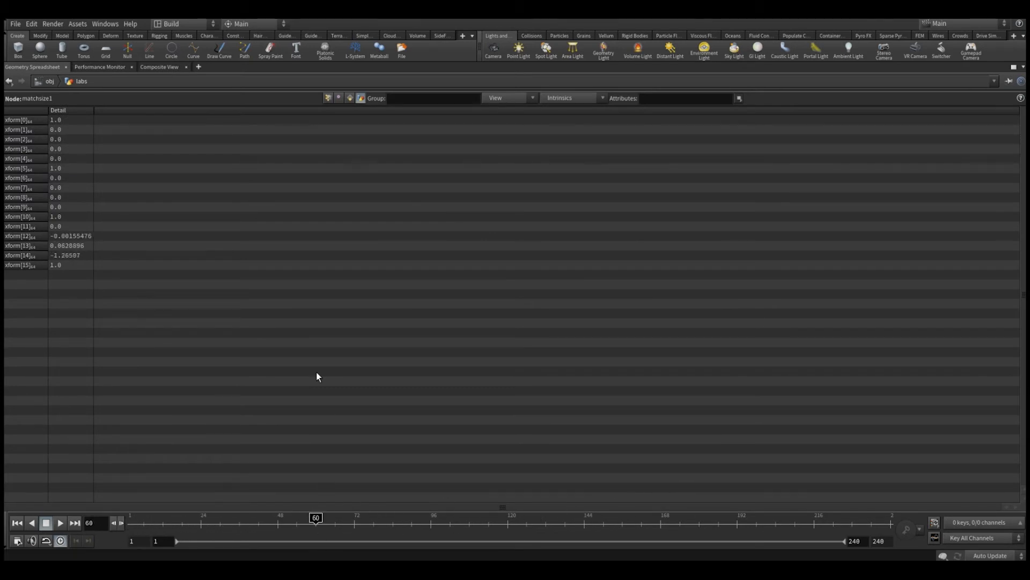
key(ctrl+b)
Append a second Labs Axis Align node after matchsize1 and enable Restore Transform with the attribute xform.
right_click(503, 421)
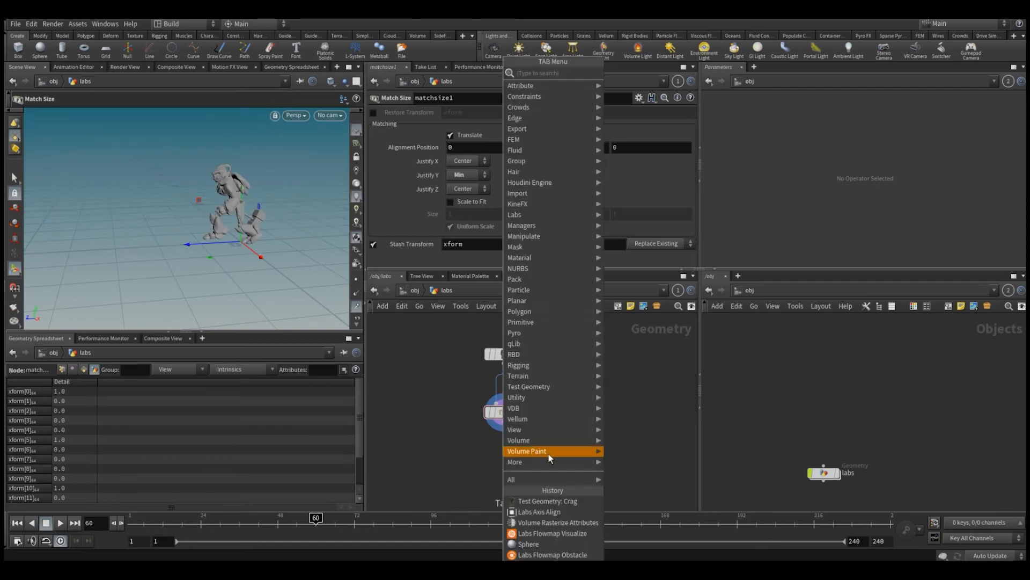
click(542, 513)
click(491, 438)
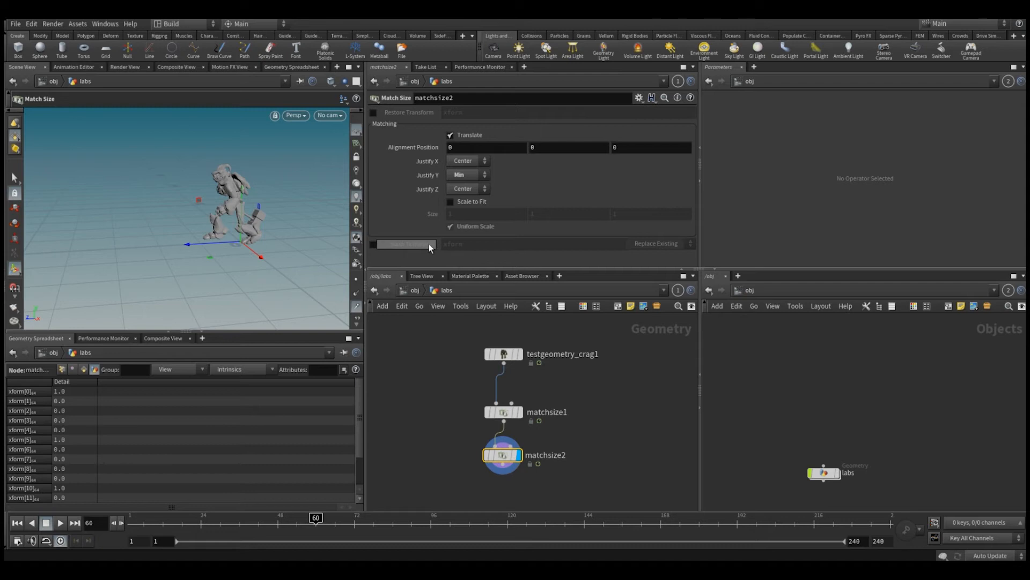
click(373, 112)
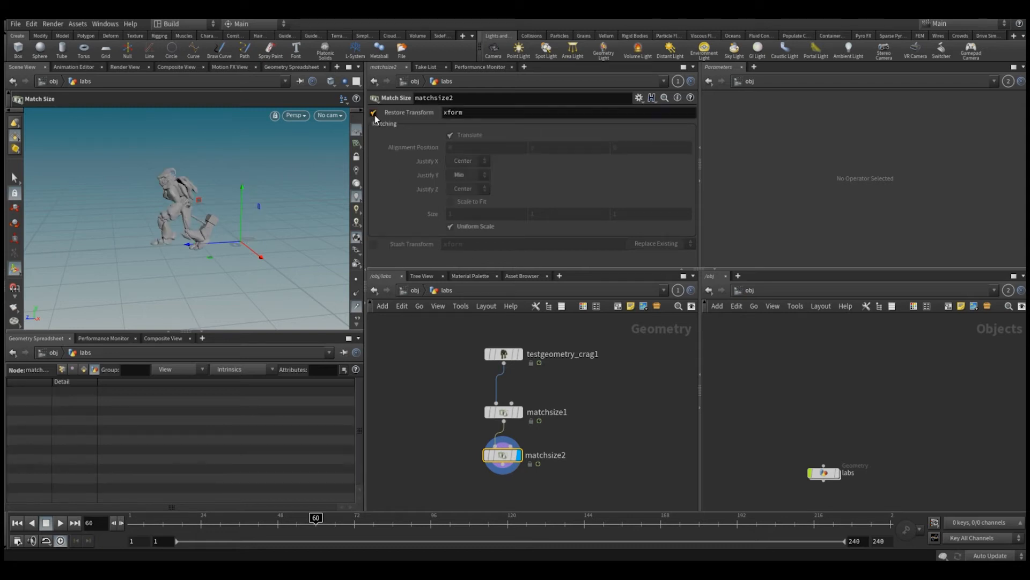
Compare the restored animation of matchsize2 with the centred animation of matchsize1 by displaying each and scrubbing the timeline.
drag(166, 524, 374, 525)
click(504, 414)
click(519, 413)
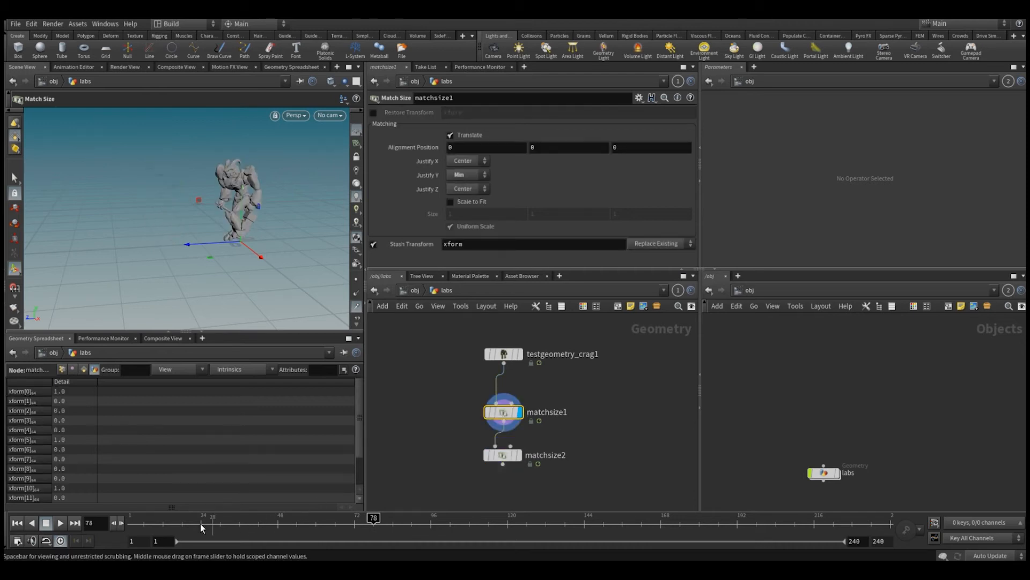
drag(162, 524, 355, 523)
click(503, 455)
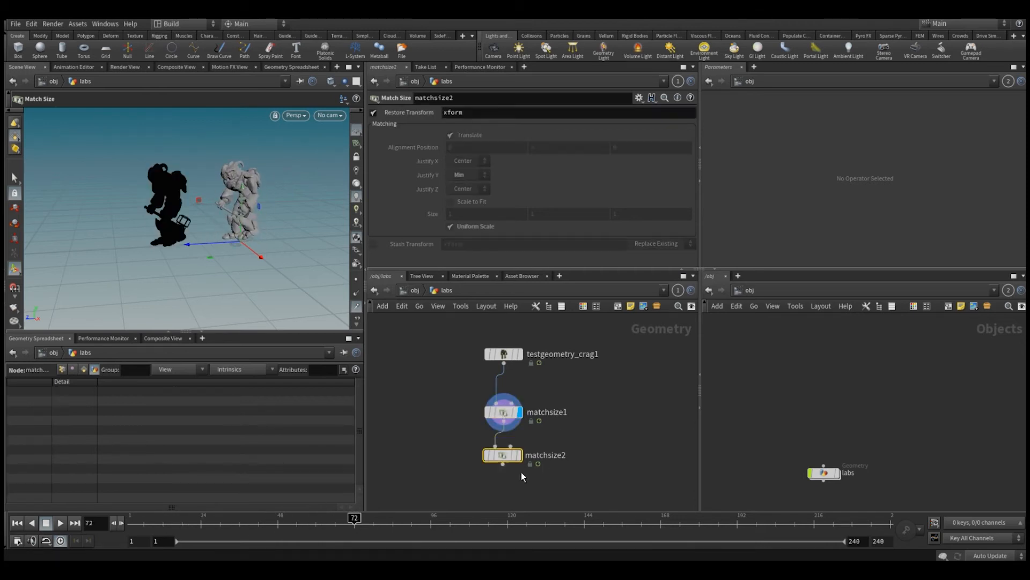
click(518, 455)
drag(187, 525, 335, 523)
Lay out the nodes evenly and move matchsize2 down to leave a gap below matchsize1.
drag(490, 465, 490, 497)
middle_drag(510, 439, 496, 406)
key(l)
drag(430, 377, 572, 438)
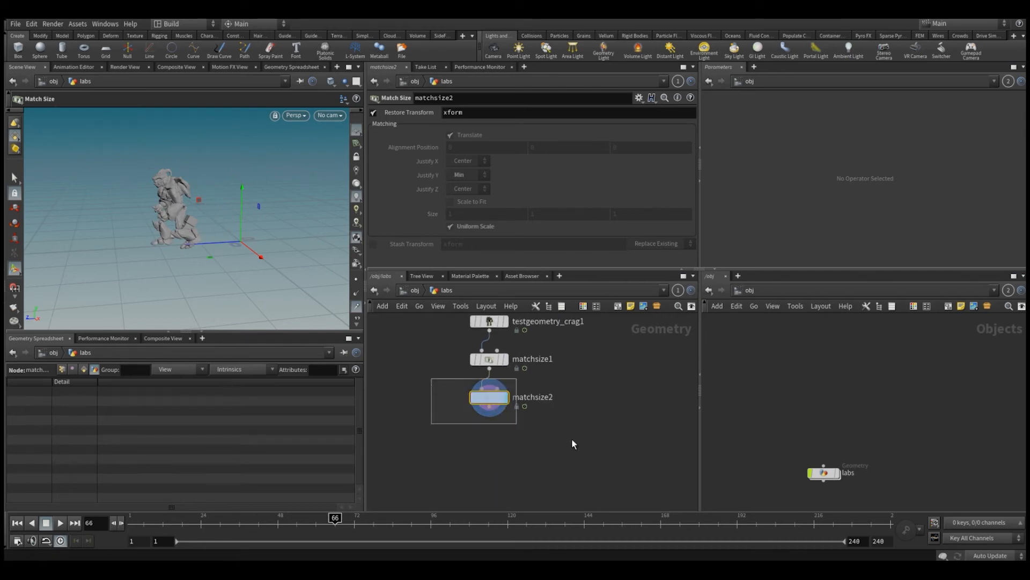
drag(491, 399, 494, 459)
click(565, 423)
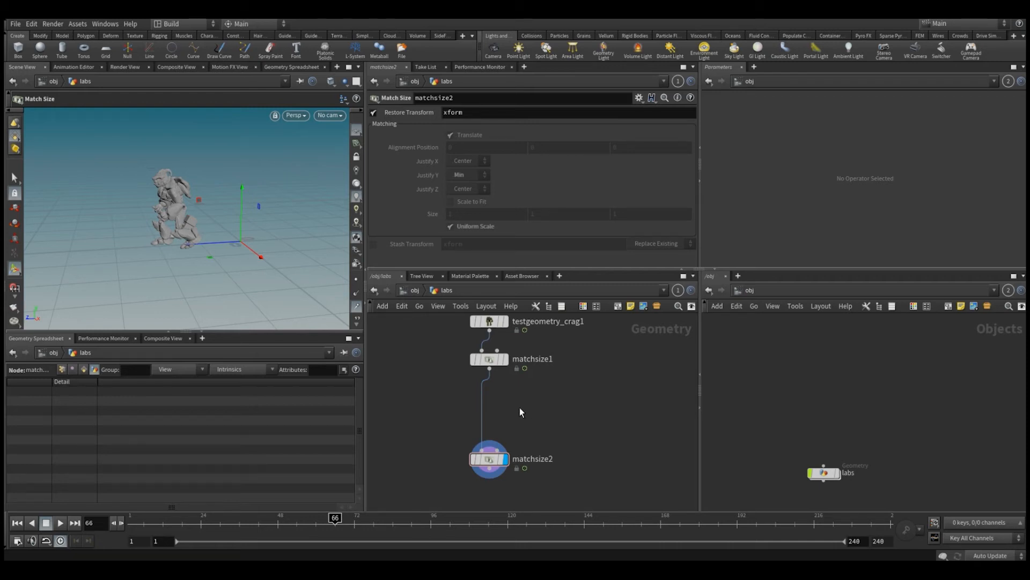
Display matchsize1 and scrub the timeline to frame 71 to review the centred animation.
middle_drag(462, 385, 462, 417)
click(487, 392)
key(r)
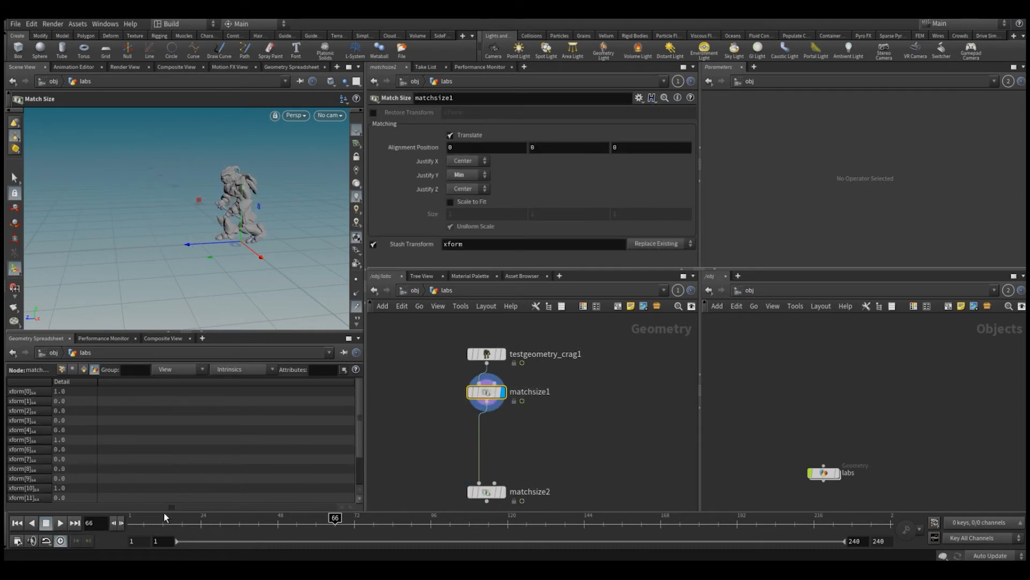
drag(164, 522, 351, 525)
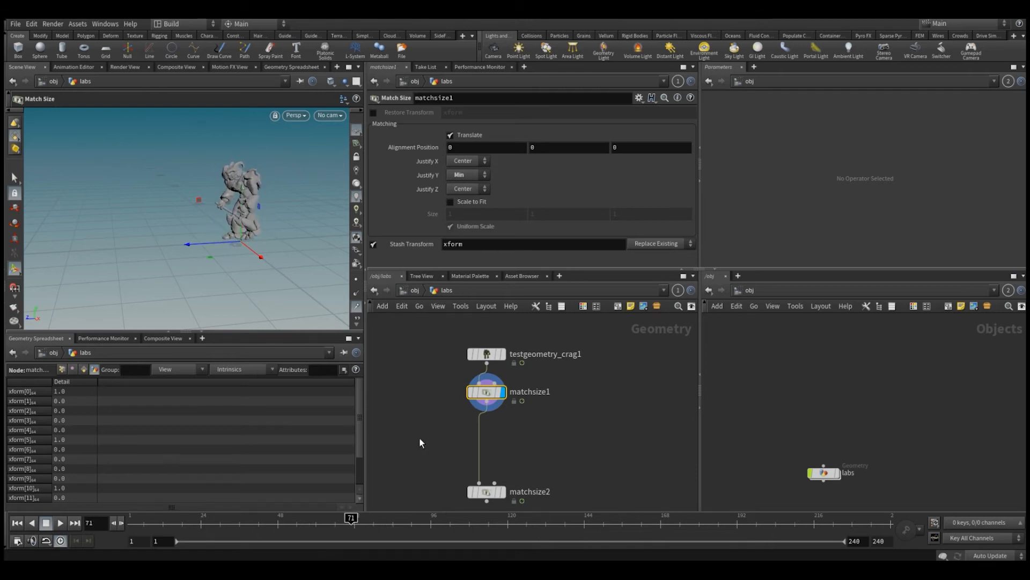
Move matchsize1 down to open a gap below testgeometry_crag1.
middle_drag(417, 458, 426, 442)
drag(426, 438, 563, 489)
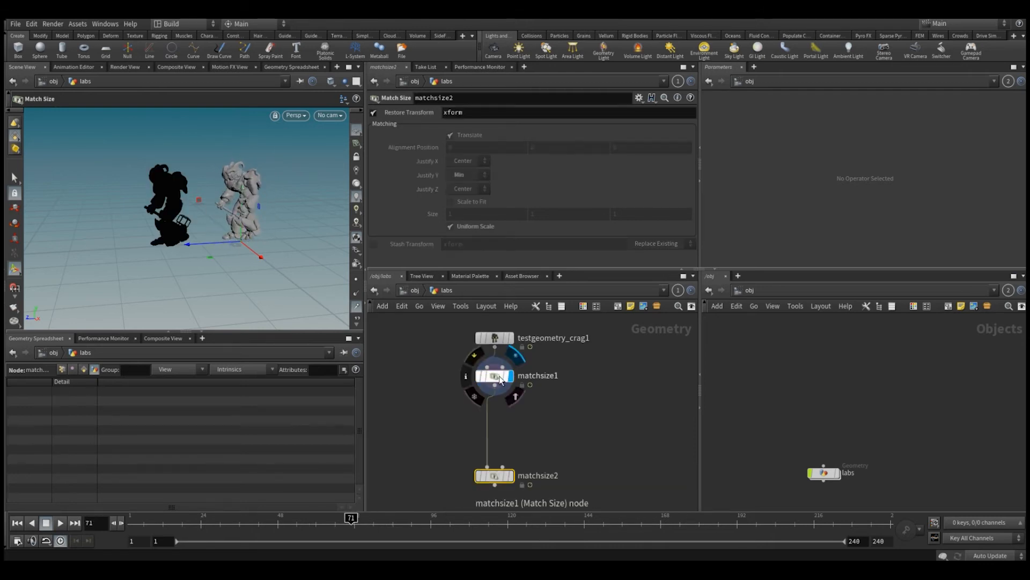
drag(491, 375, 491, 404)
Place another node on the wire between testgeometry_crag1 and matchsize1, and open the node info of testgeometry_crag1.
click(495, 337)
key(Tab)
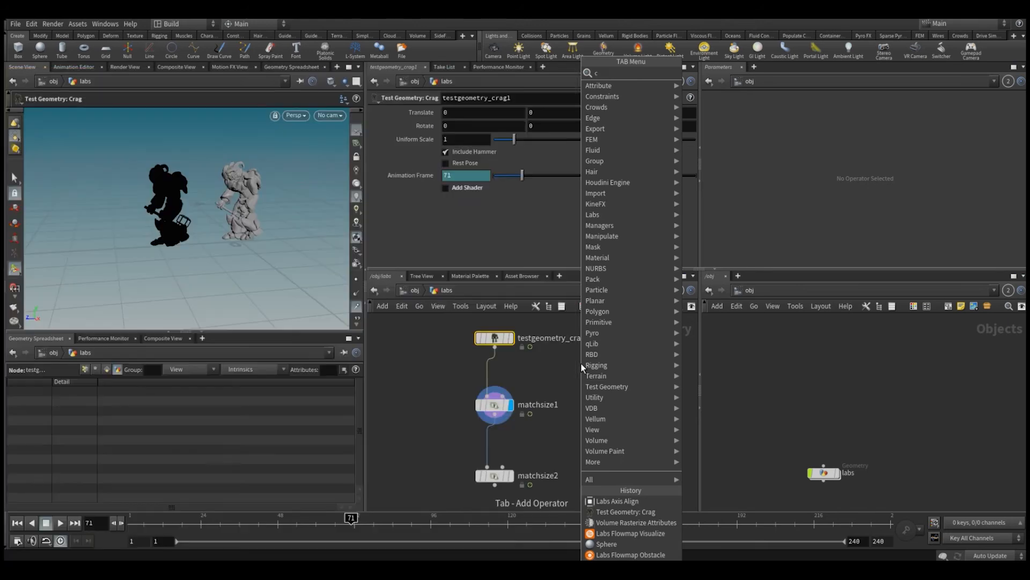
key(Return)
click(490, 376)
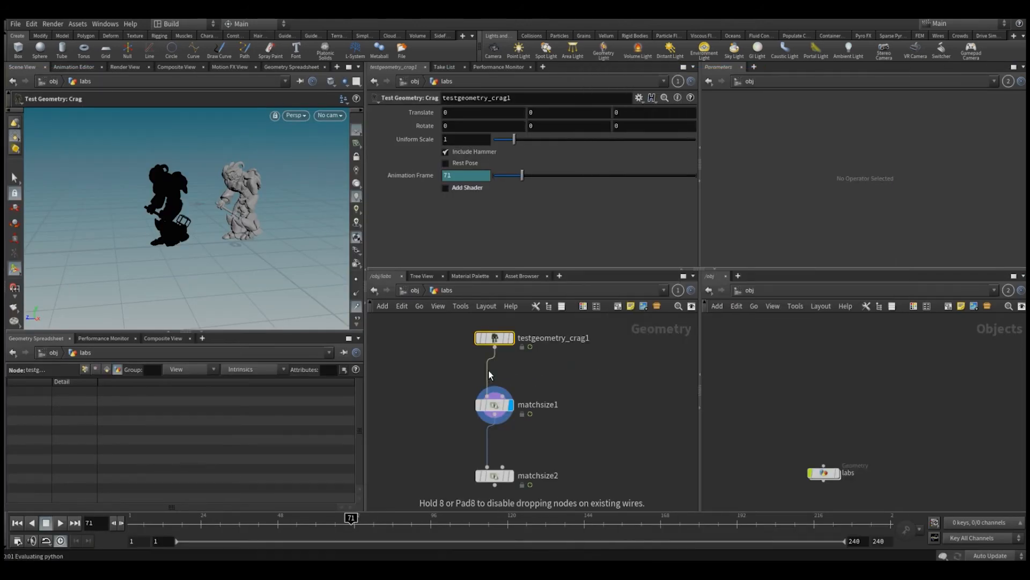
click(494, 338)
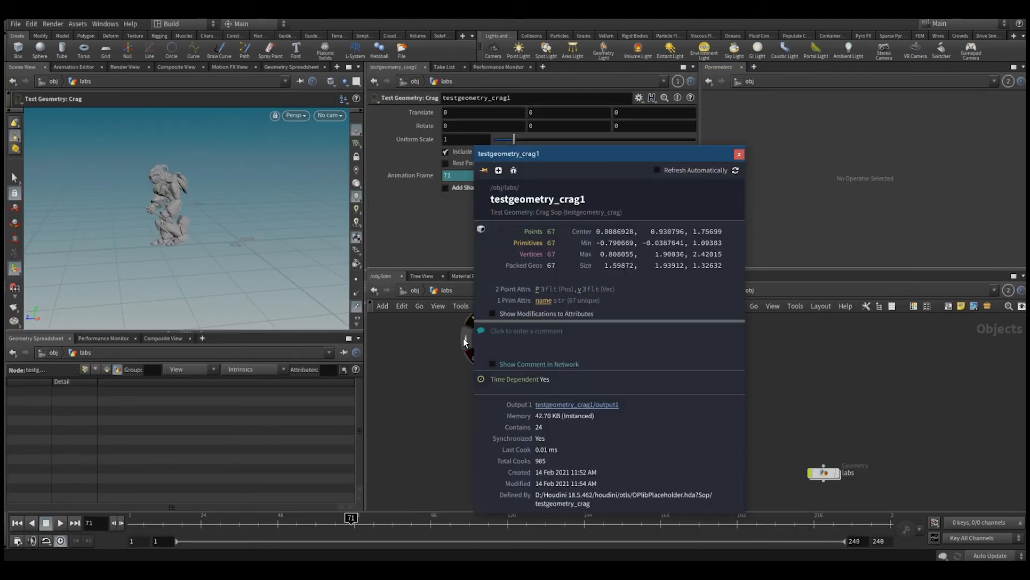
Display convert1 and move matchsize1 and matchsize2 down together to open a gap below it.
click(465, 338)
click(478, 375)
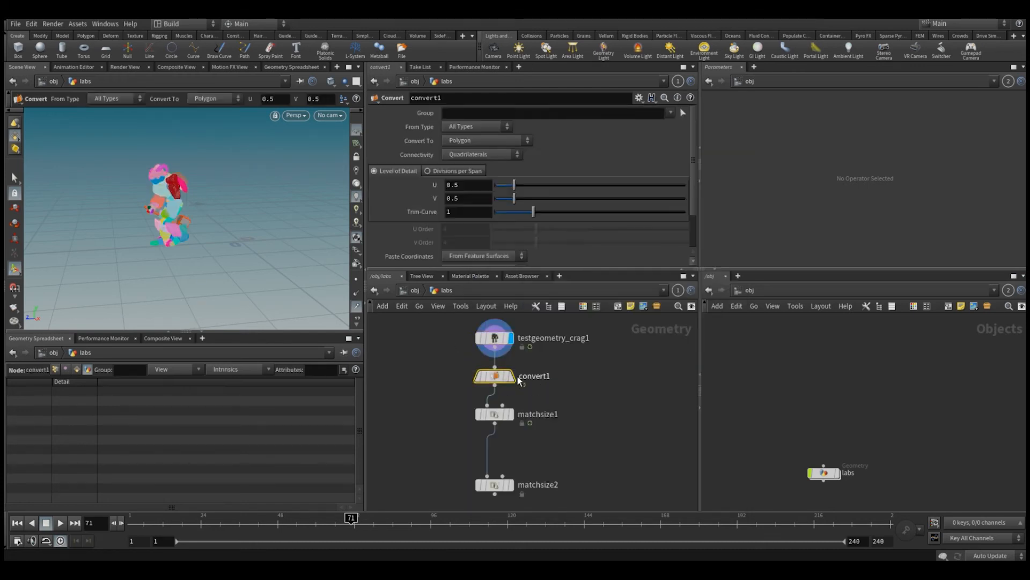
mouse_move(471, 376)
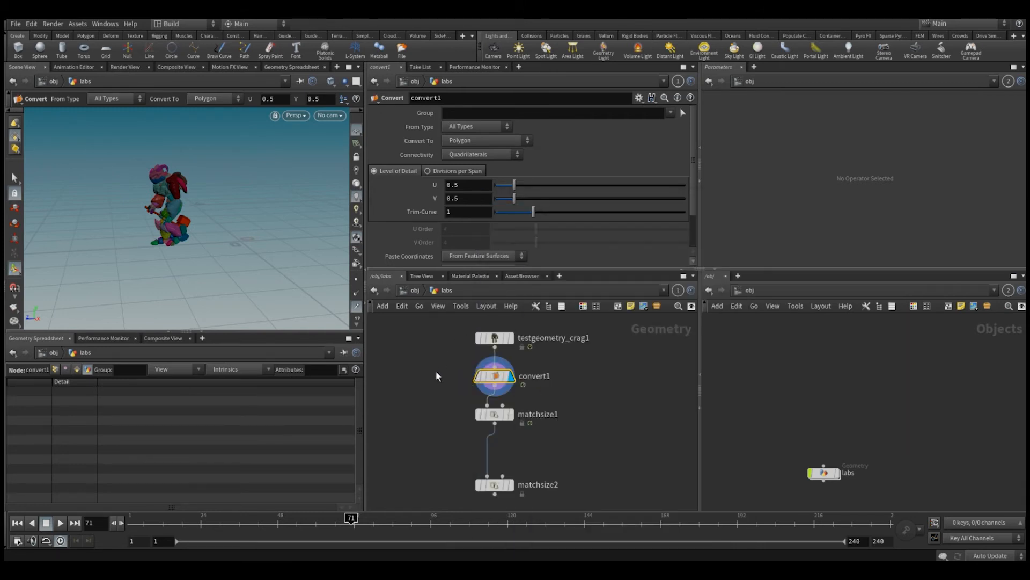
middle_drag(428, 403, 437, 370)
drag(437, 371, 599, 509)
drag(507, 384, 507, 426)
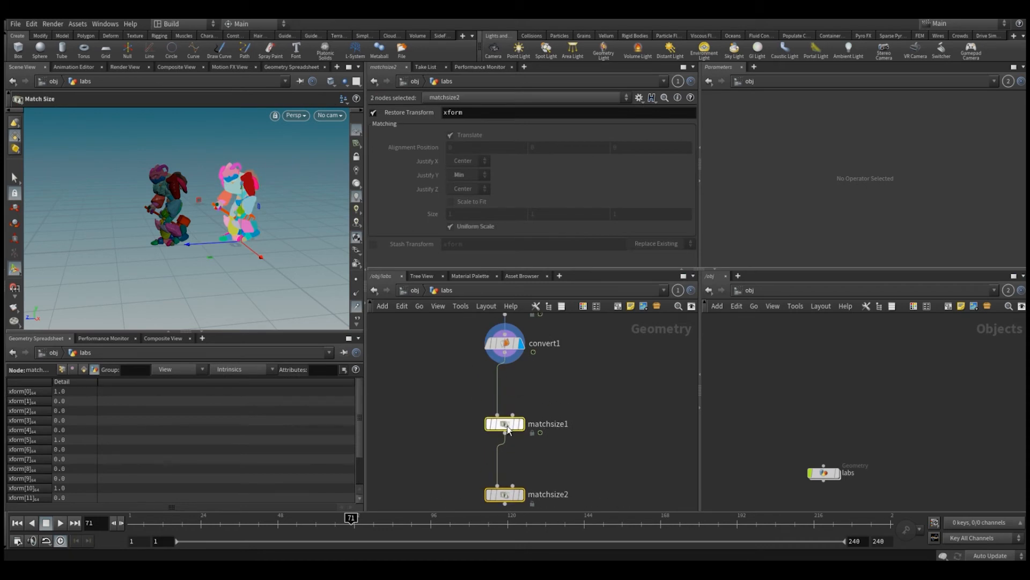
Add a Trail node beside convert1 and set its result type to Compute Velocity.
drag(470, 379, 545, 351)
key(Tab)
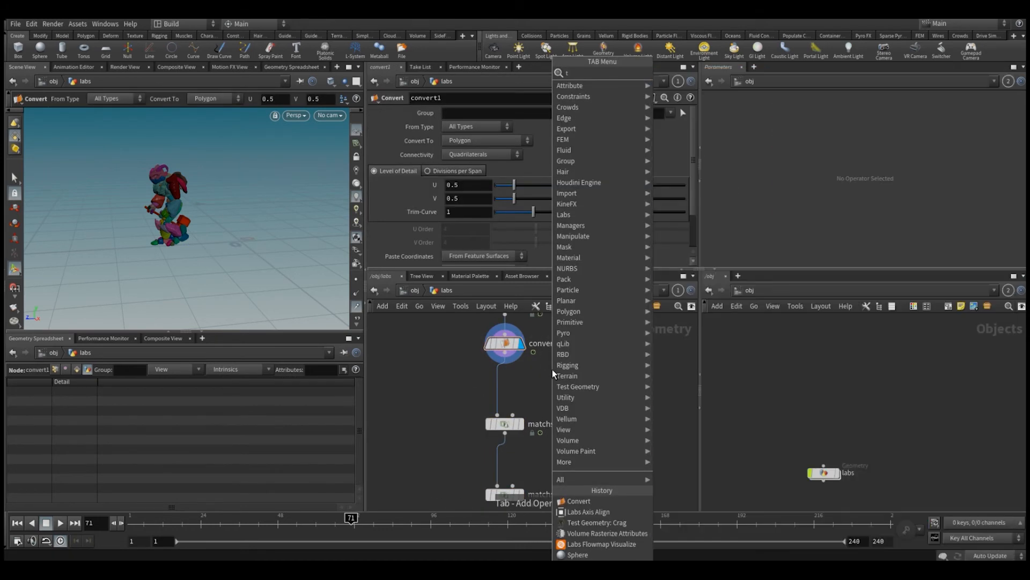
text(tra)
key(Down)
key(Return)
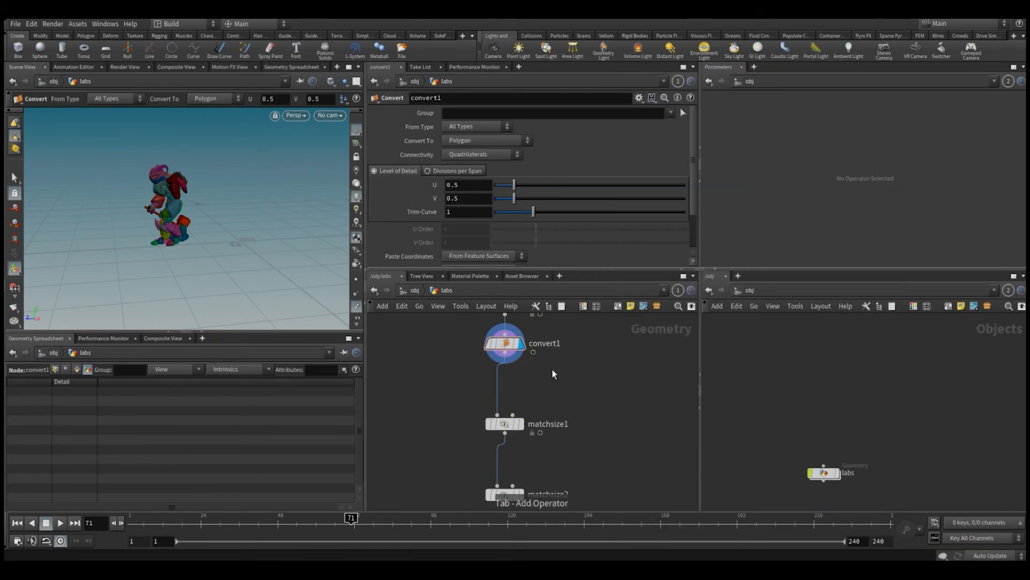
click(552, 369)
click(480, 112)
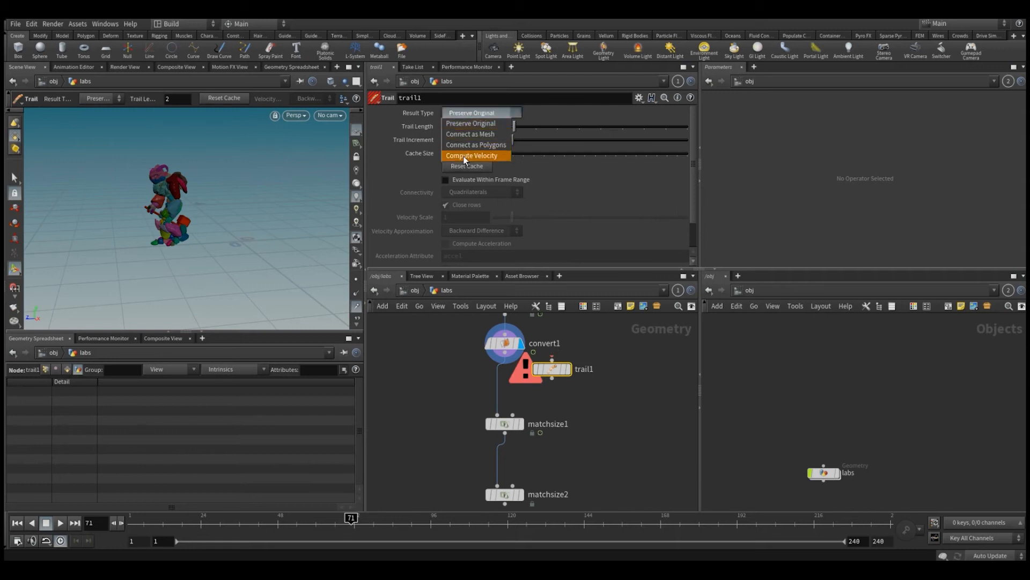
click(463, 156)
Insert trail1 into the chain between convert1 and matchsize1, removing its stray connection to matchsize1.
click(552, 379)
click(514, 415)
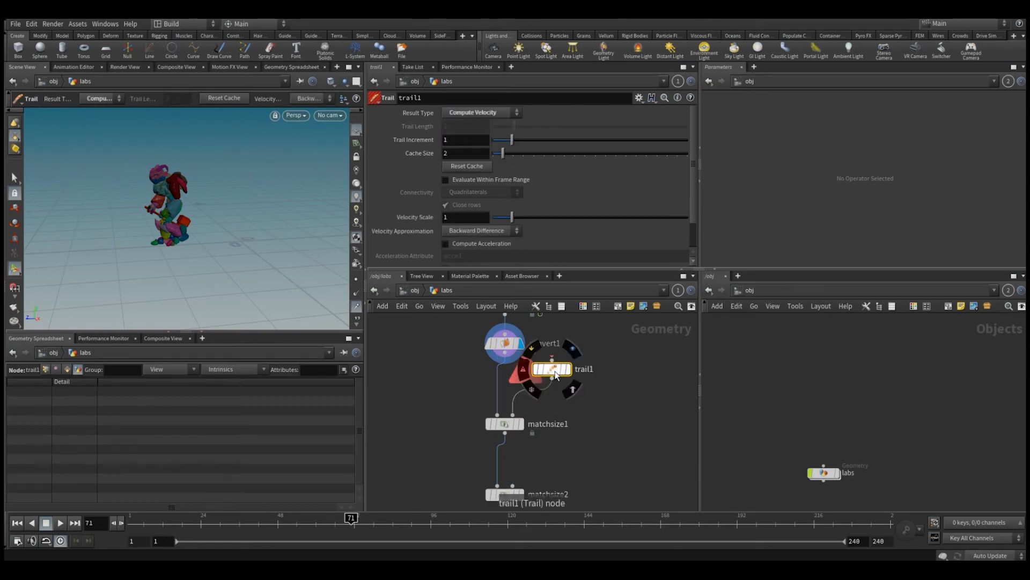
key(y)
mouse_move(515, 387)
mouse_down()
mouse_move(532, 396)
mouse_move(505, 380)
mouse_up()
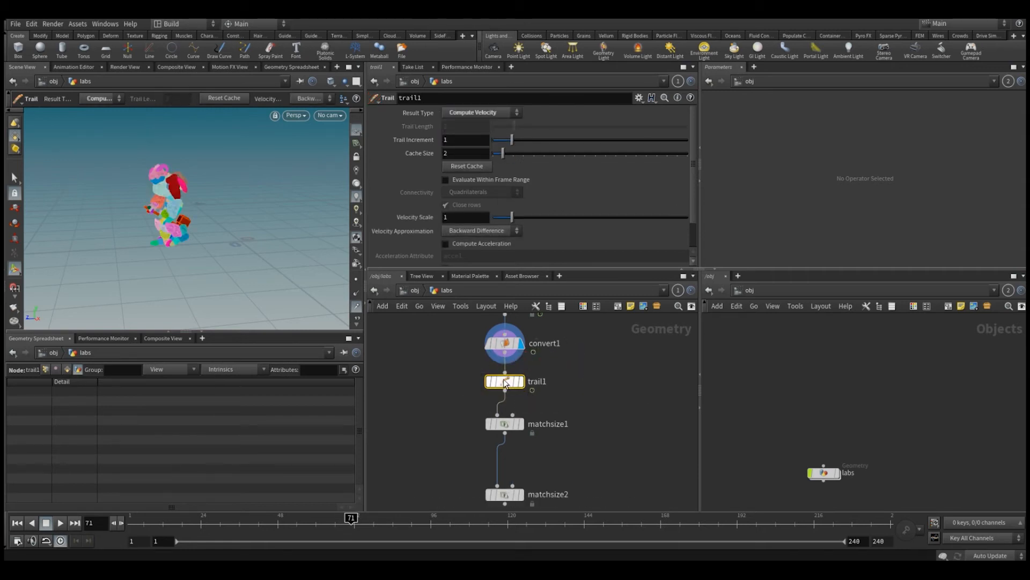
Display trail1 and scrub the timeline to review the computed velocities on the animated character.
click(520, 381)
click(219, 519)
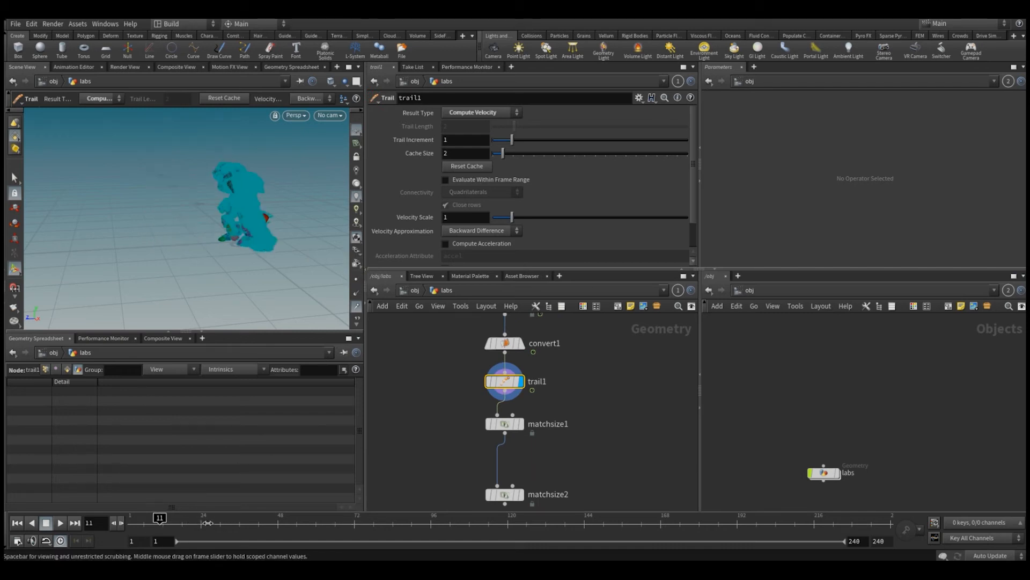
drag(226, 524, 242, 524)
Display matchsize1 and scrub to frame 38 to examine the velocities on the centred character from another angle.
drag(442, 409, 574, 443)
click(520, 423)
drag(163, 519, 244, 530)
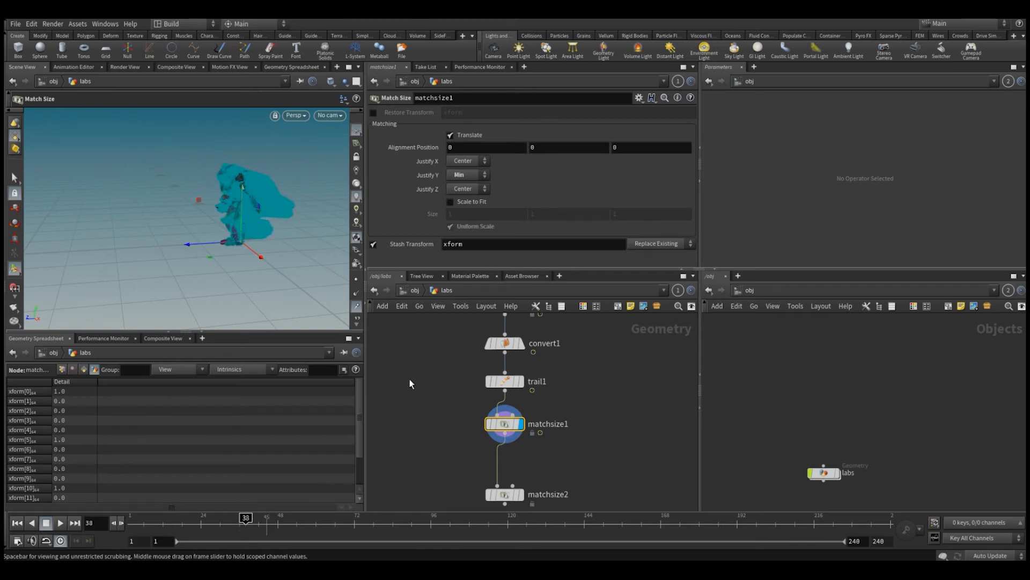
drag(223, 520, 245, 521)
drag(454, 461, 548, 495)
drag(437, 398, 559, 452)
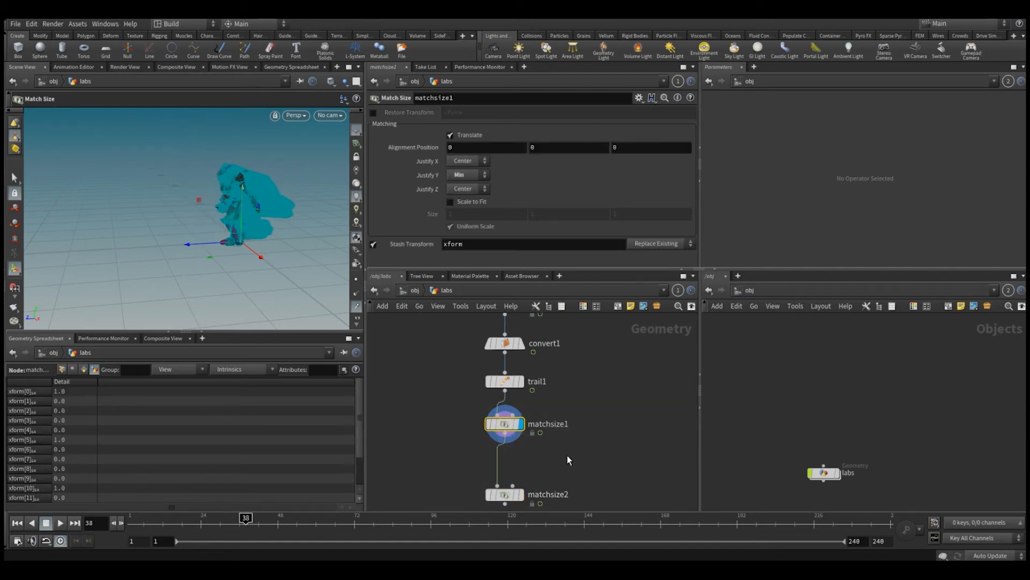
key(space)
drag(268, 215, 199, 226)
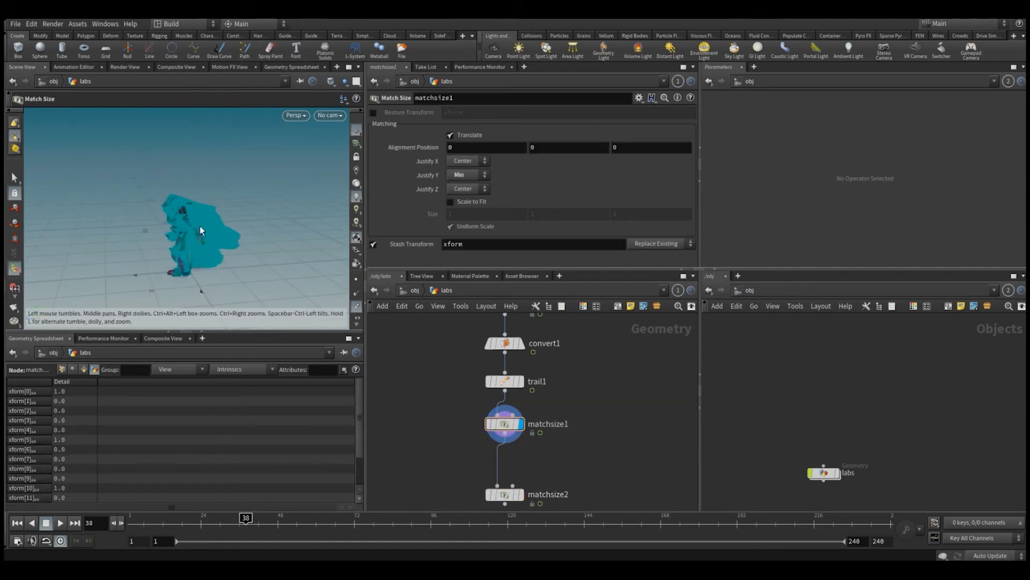
key(space)
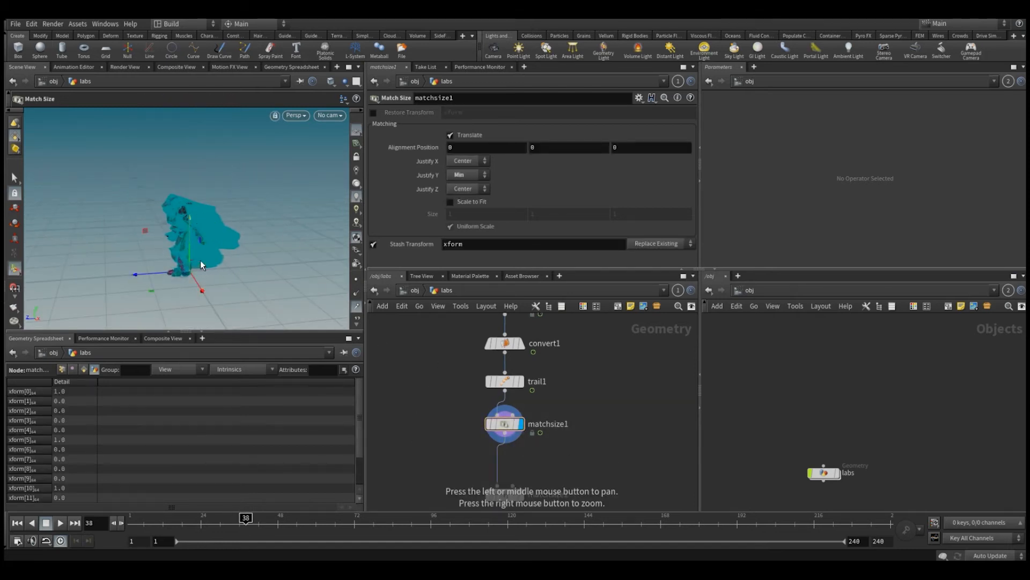
Display matchsize2 and scrub the timeline to frame 45 to review the animation with its transform restored.
drag(453, 452, 568, 475)
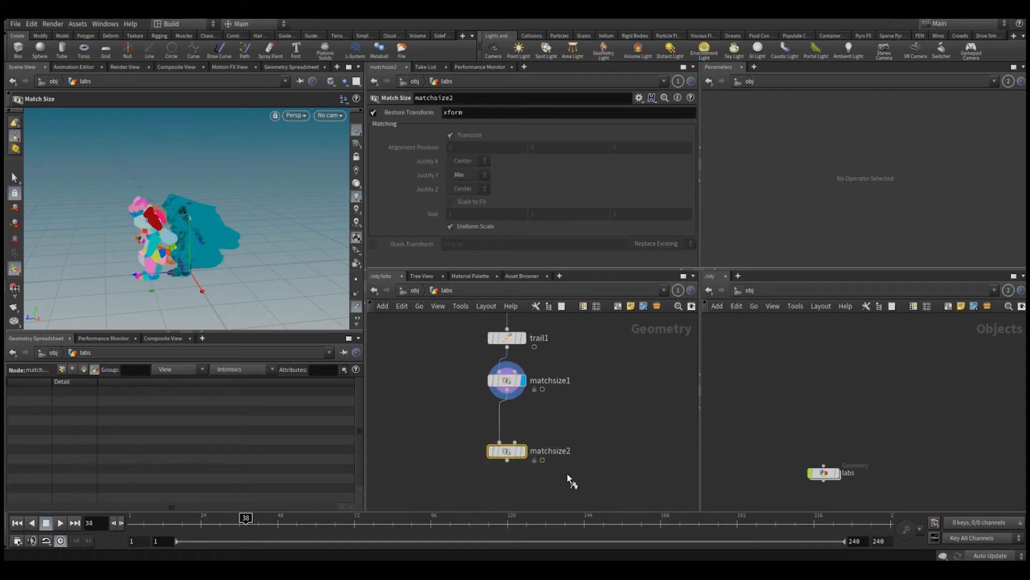
key(r)
drag(191, 530, 268, 533)
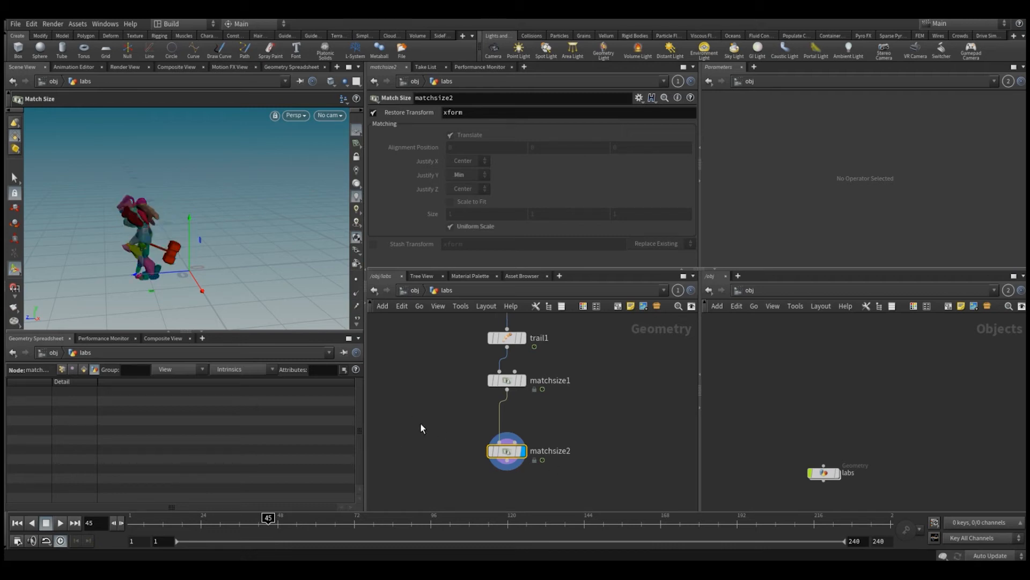
Add an Attribute Wrangle beside the chain, display it and connect trail1 to its first input.
key(Tab)
text(aw)
key(Return)
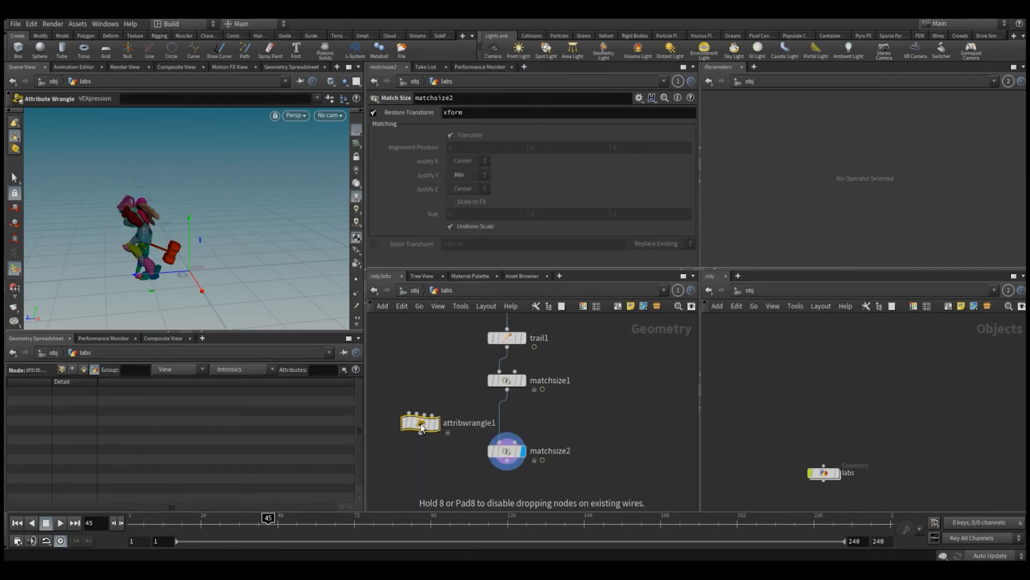
click(422, 427)
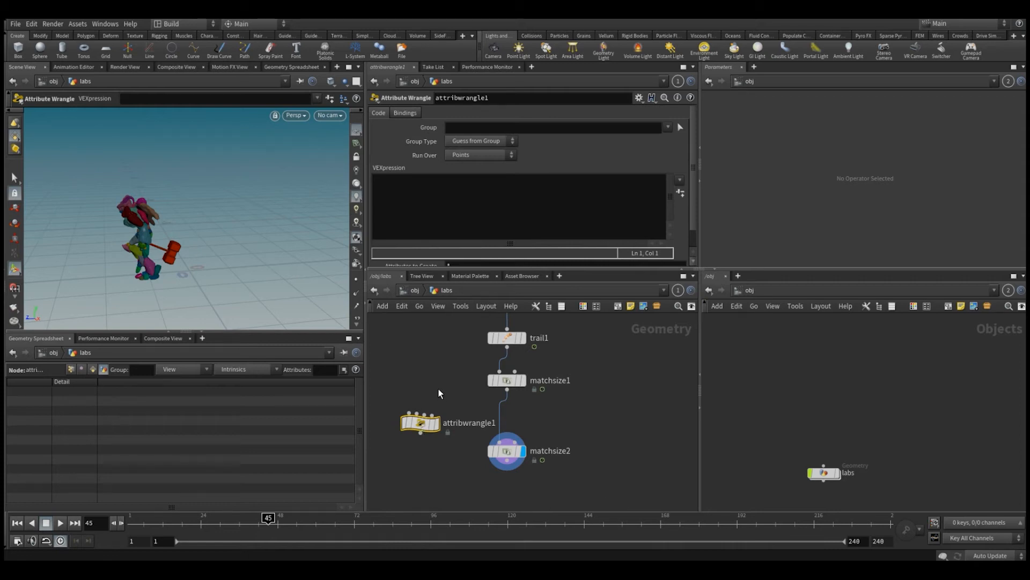
key(r)
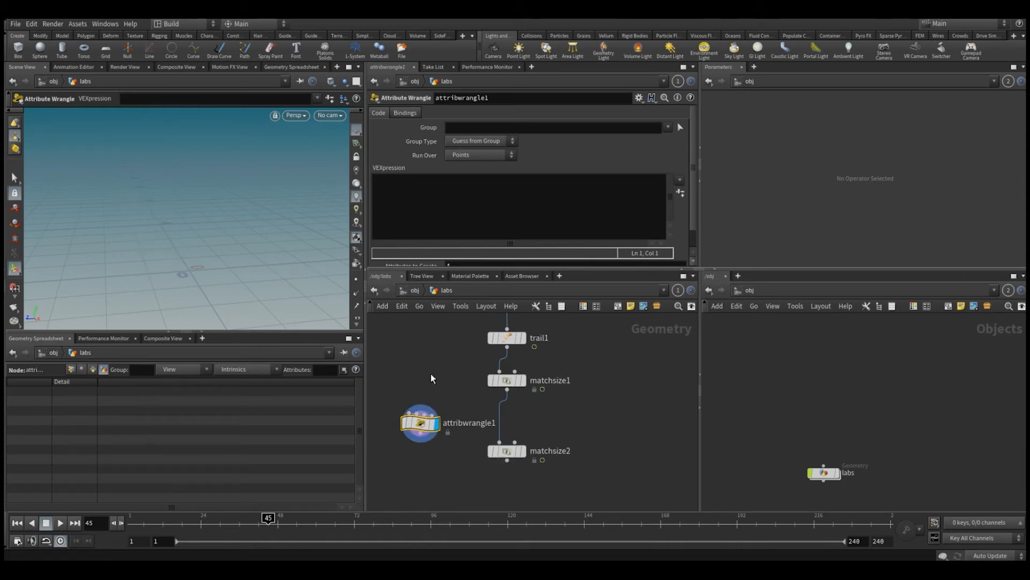
click(410, 409)
click(507, 349)
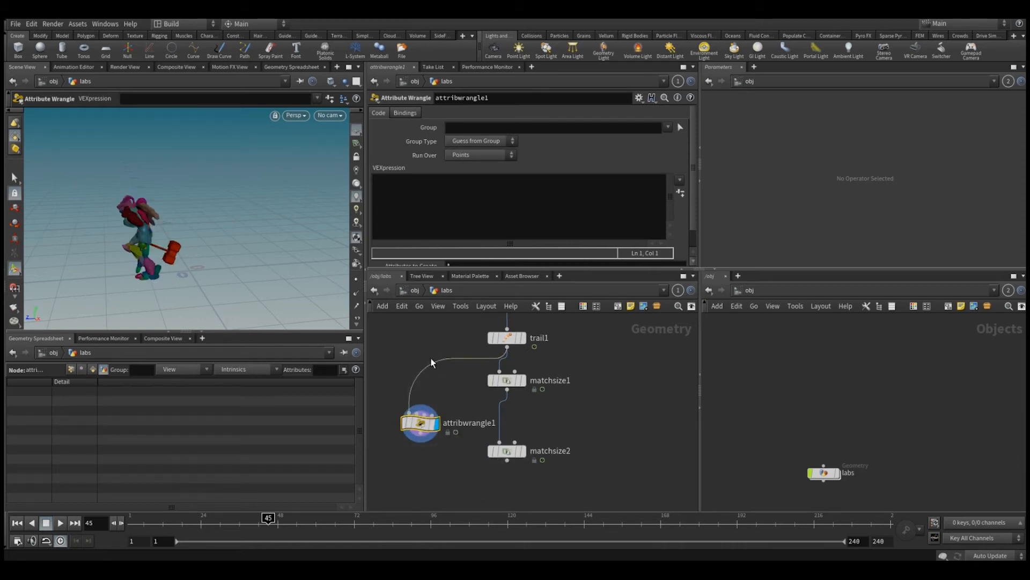
Enter a VEX line in attribwrangle1 that declares a matrix initialised with ident().
click(410, 202)
text(m)
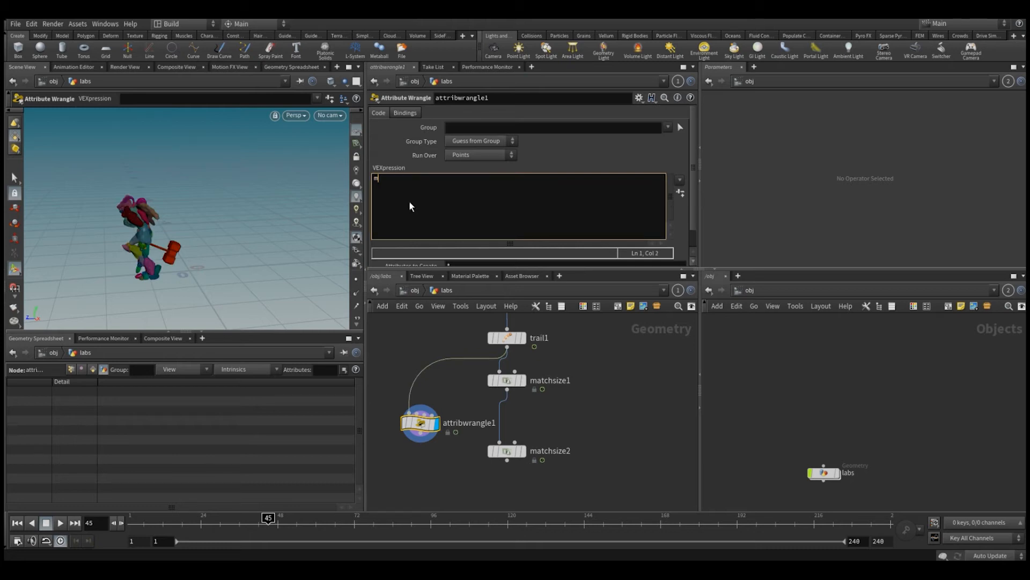
text(atrix)
text( i)
text(at = iden)
key(Tab)
text(();)
key(Return)
Clear the VEX expression and delete attribwrangle1 from the network.
key(ctrl+a)
key(BackSpace)
click(446, 394)
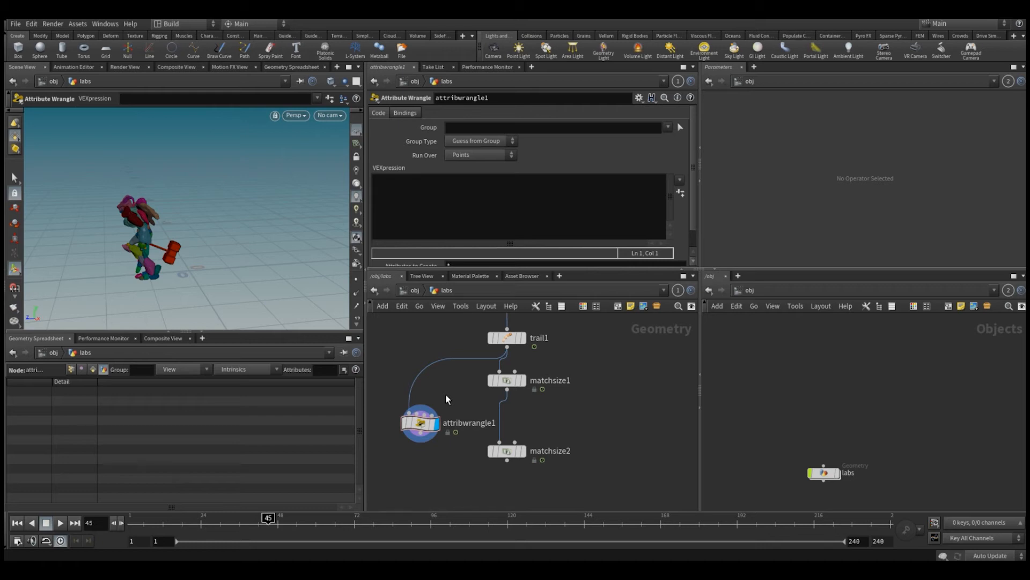
key(Delete)
Display matchsize1 and matchsize2 in turn to compare the centred and restored character positions.
click(506, 380)
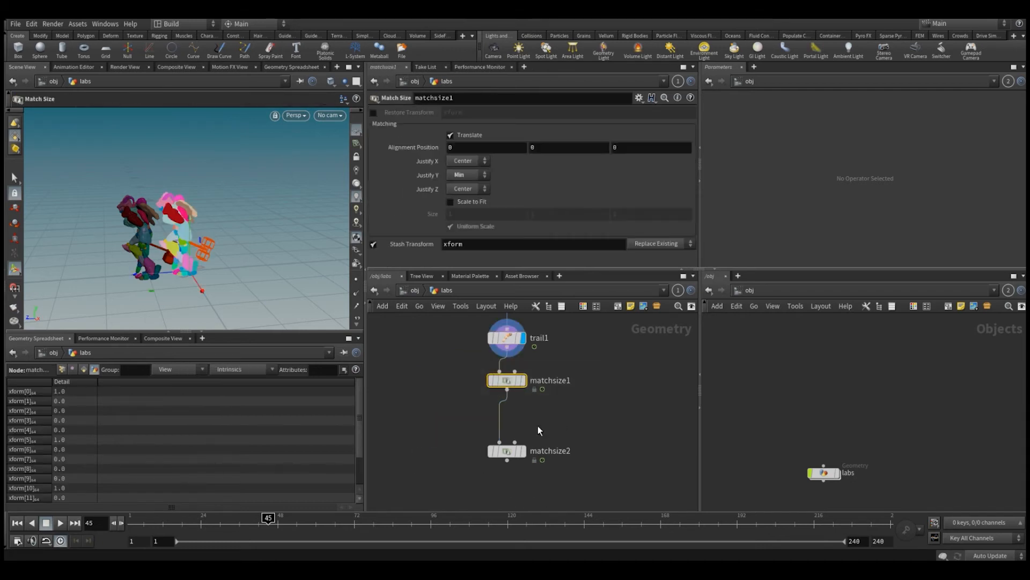
key(r)
drag(429, 432, 576, 482)
key(r)
drag(447, 365, 570, 402)
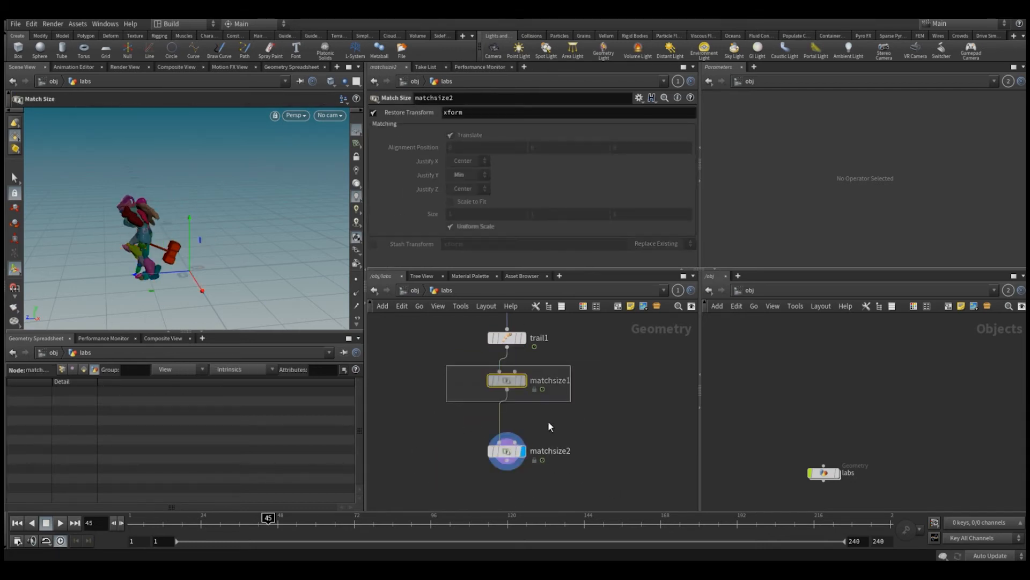
Enclose matchsize1 and matchsize2 together in a network box.
drag(417, 366, 581, 486)
click(617, 306)
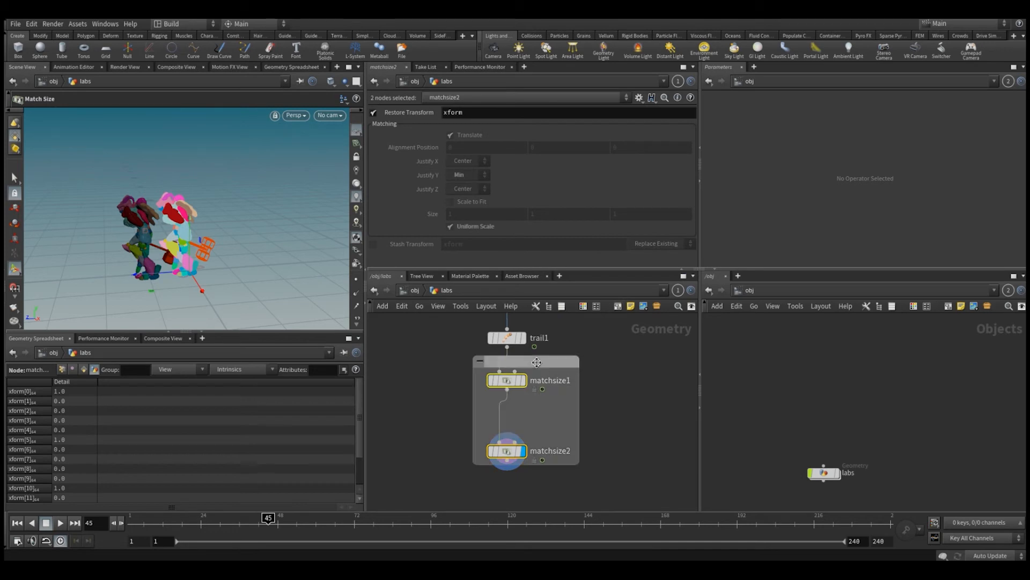
click(621, 402)
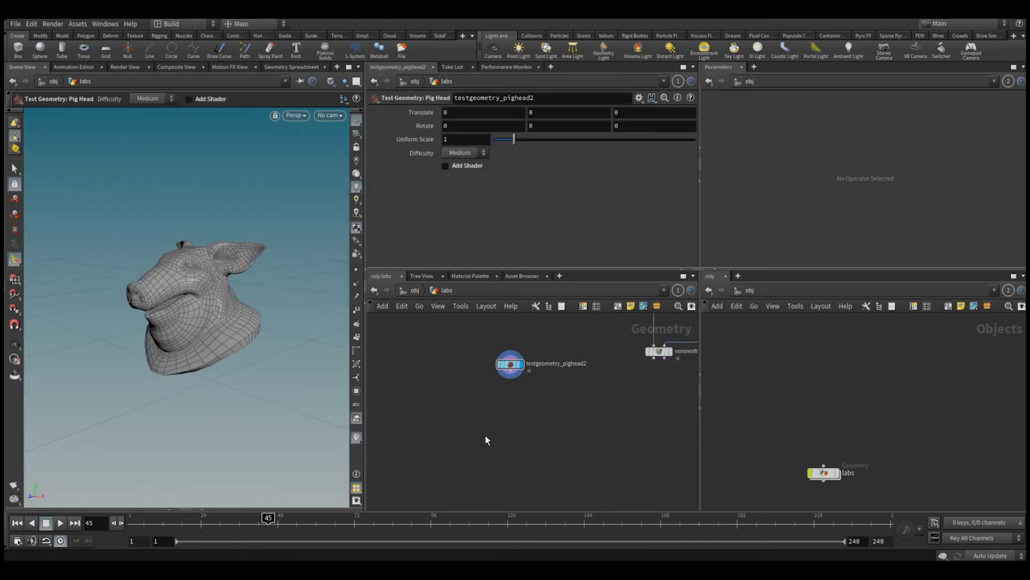
Add a Labs Boxcutter node below testgeometry_pighead2, connect the pig head to its input and display it.
key(Tab)
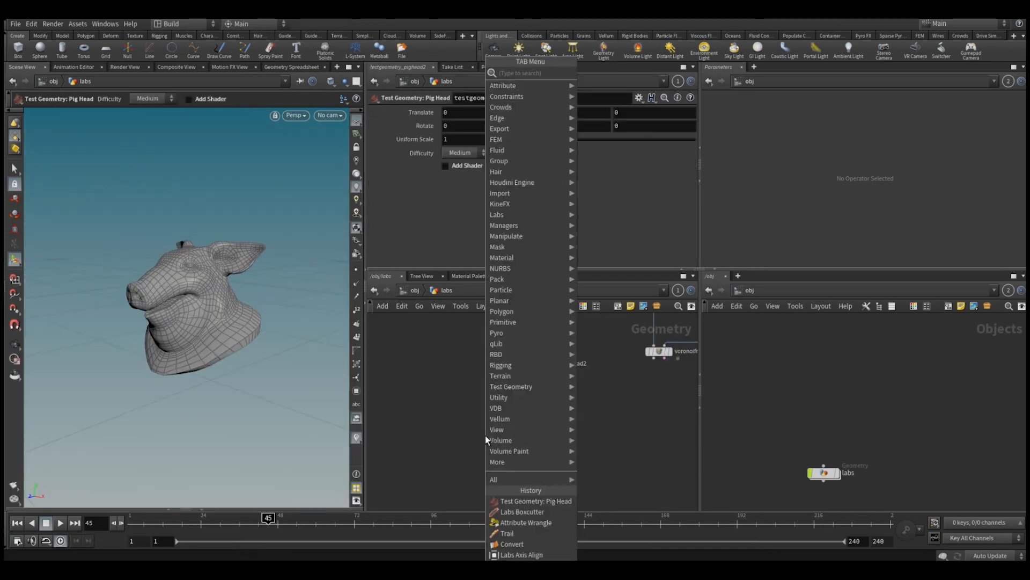
mouse_move(536, 216)
mouse_move(610, 314)
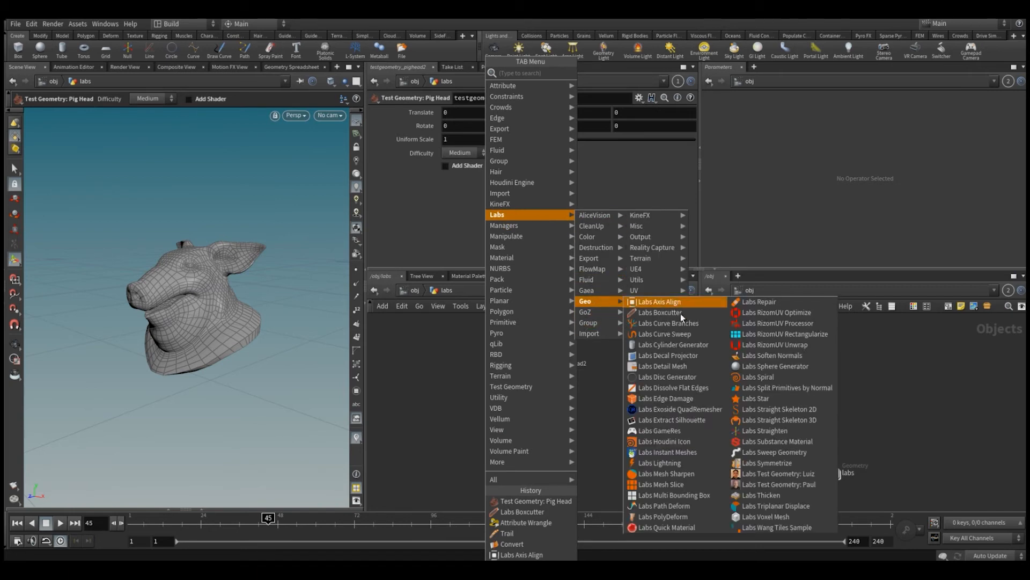
click(675, 317)
click(510, 411)
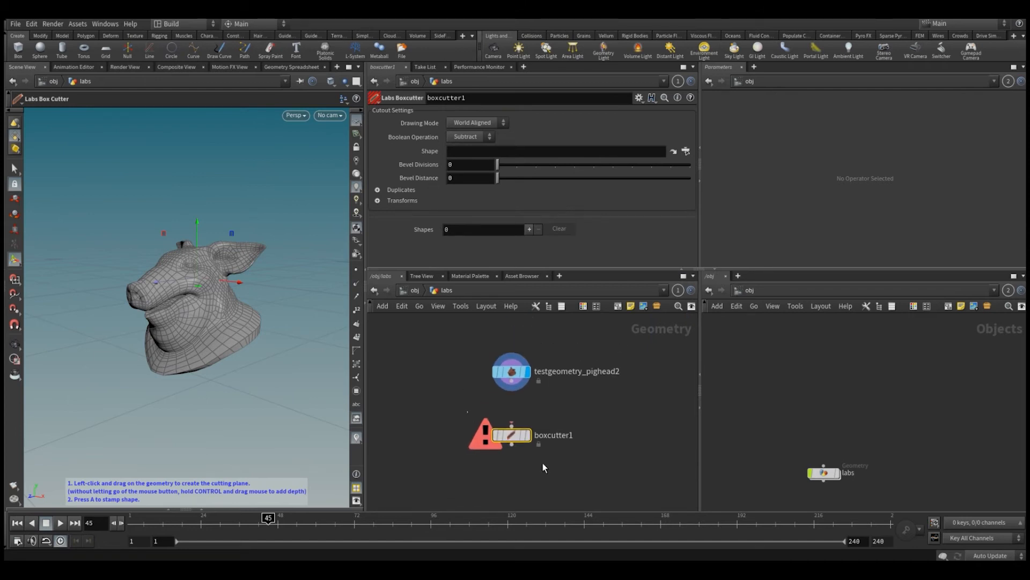
drag(512, 378, 512, 423)
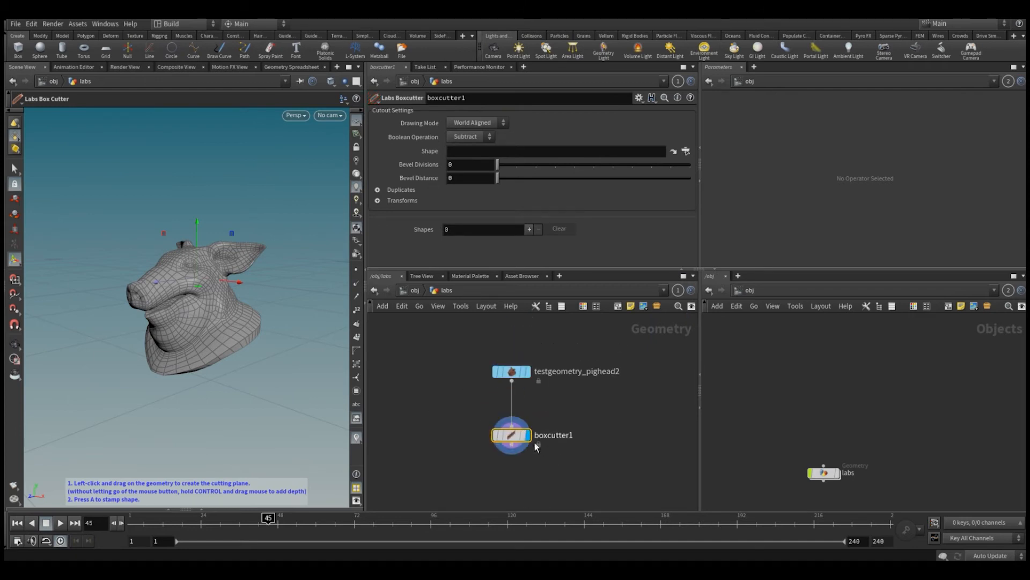
Try to draw a cutting box over the pig's snout with boxcutter1, and undo the attempts.
alt+drag(167, 280, 82, 231)
mouse_move(204, 280)
alt+mouse_down()
mouse_move(224, 273)
mouse_move(217, 284)
alt+mouse_up()
key(ctrl+z)
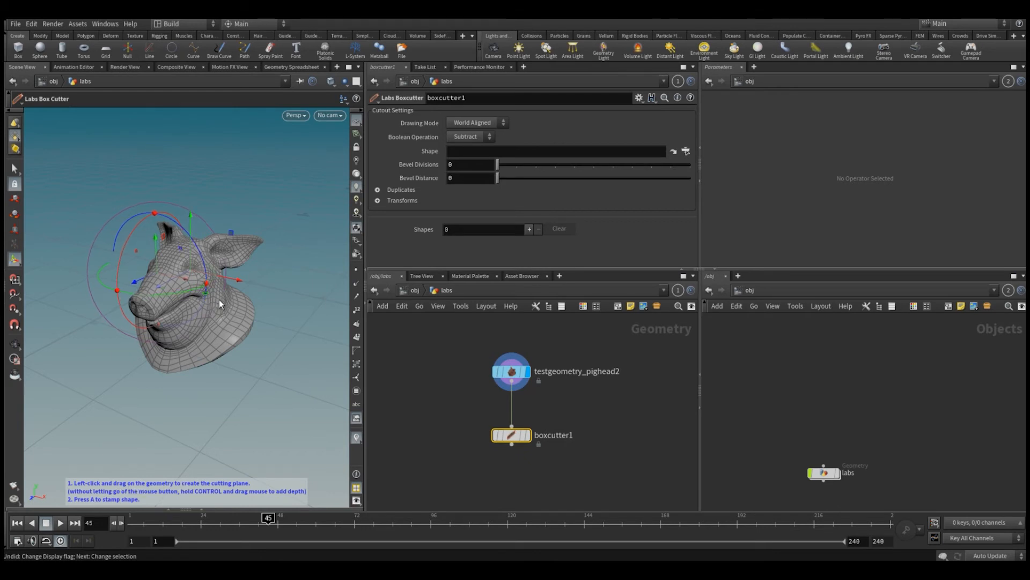
drag(219, 300, 205, 282)
key(ctrl+z)
Display boxcutter1, draw a world-aligned subtracting box across the pig's snout and stamp it as a cutout shape.
drag(438, 416, 567, 456)
key(r)
drag(216, 315, 89, 240)
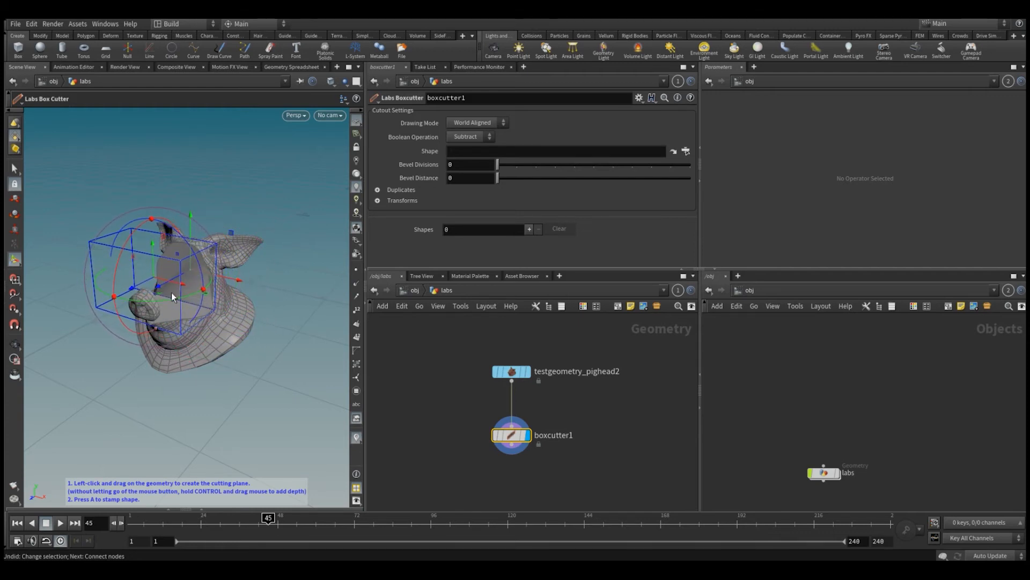
key(a)
key(Escape)
mouse_move(175, 292)
mouse_down()
mouse_move(168, 266)
mouse_move(230, 301)
mouse_move(182, 285)
mouse_up()
key(Return)
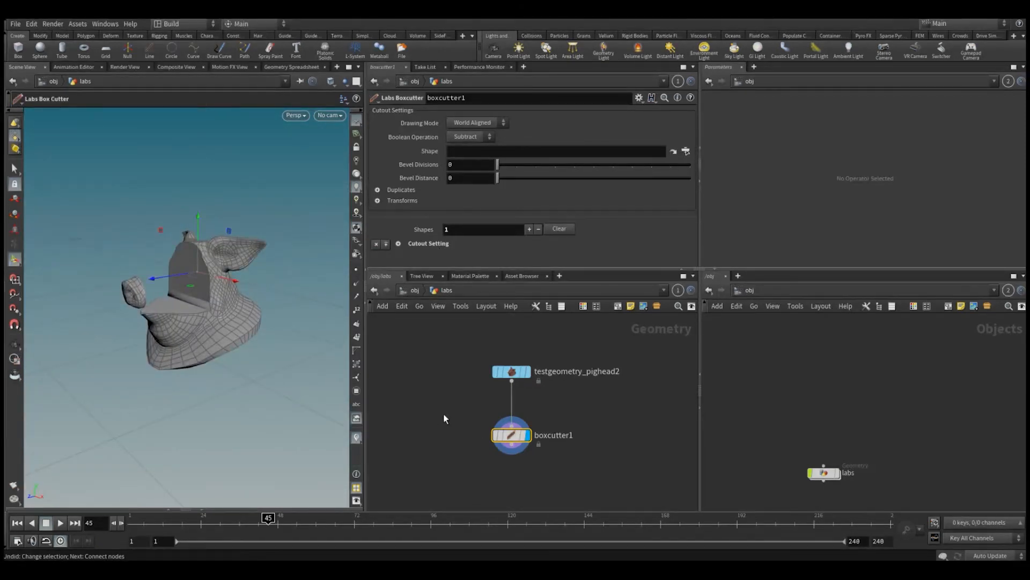
mouse_move(223, 314)
alt+mouse_down()
mouse_move(177, 285)
mouse_move(225, 295)
alt+mouse_up()
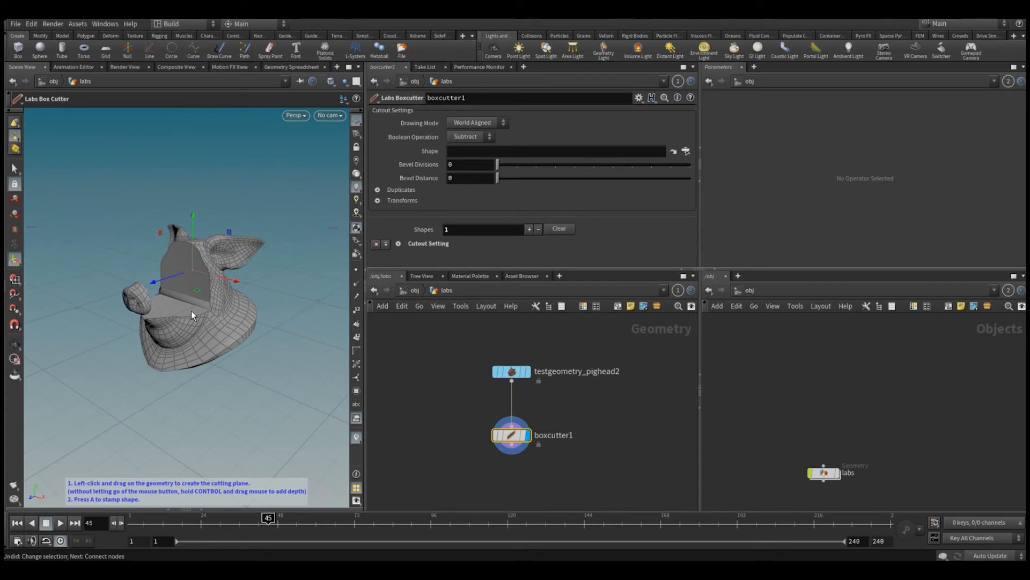
mouse_move(191, 311)
alt+mouse_down()
mouse_move(175, 307)
mouse_move(191, 313)
alt+mouse_up()
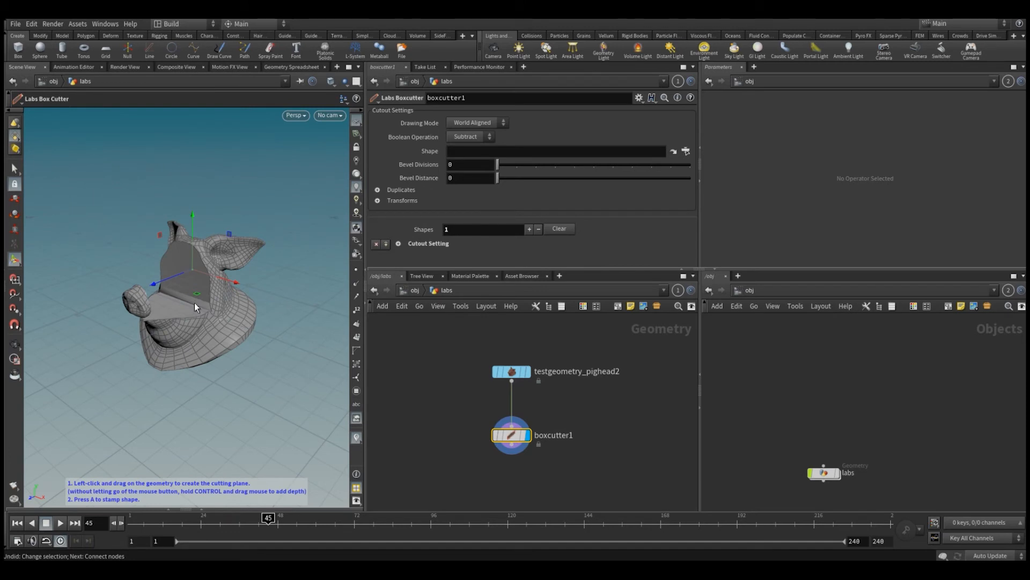
mouse_move(195, 303)
alt+mouse_down()
mouse_move(129, 290)
mouse_move(134, 279)
mouse_move(207, 303)
alt+mouse_up()
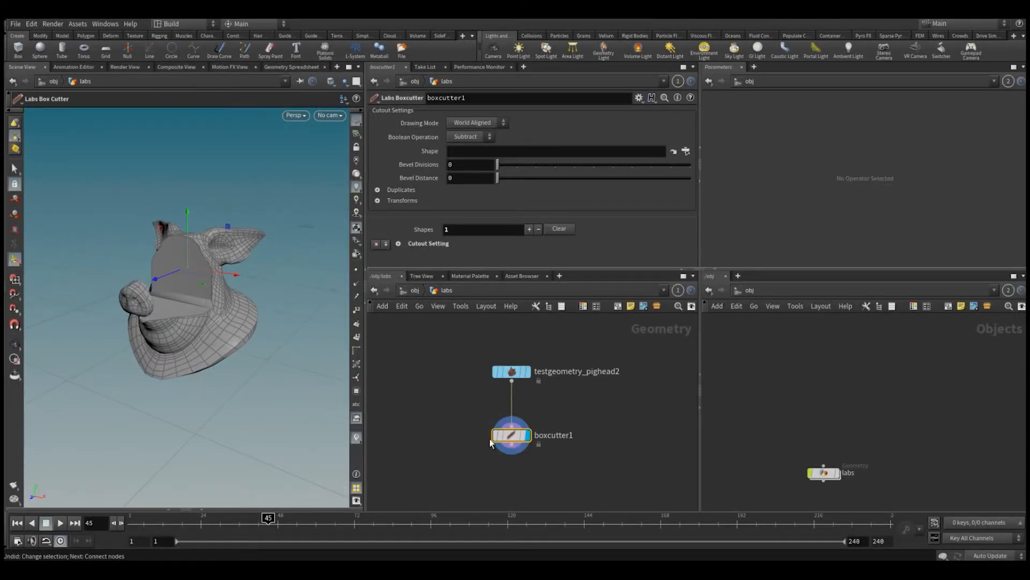
Add a Labs Curve Branches node in an empty area of the labs network and display its branches.
key(Delete)
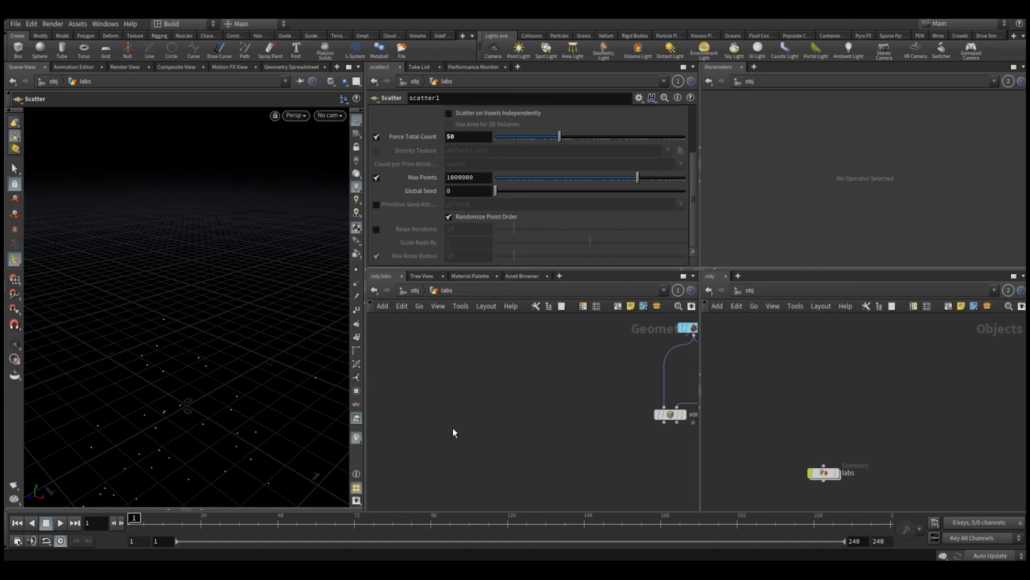
key(Tab)
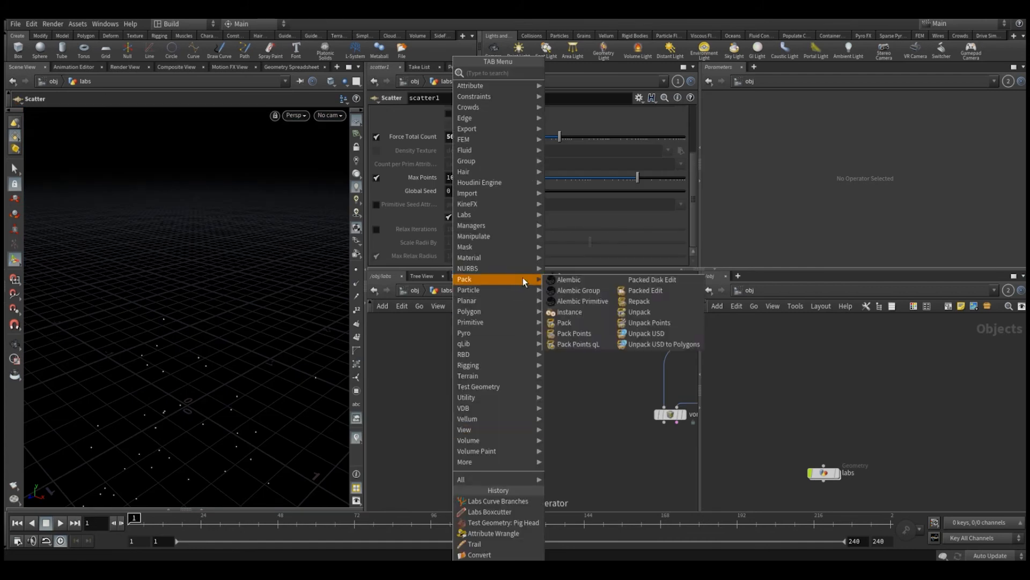
mouse_move(516, 213)
mouse_move(567, 301)
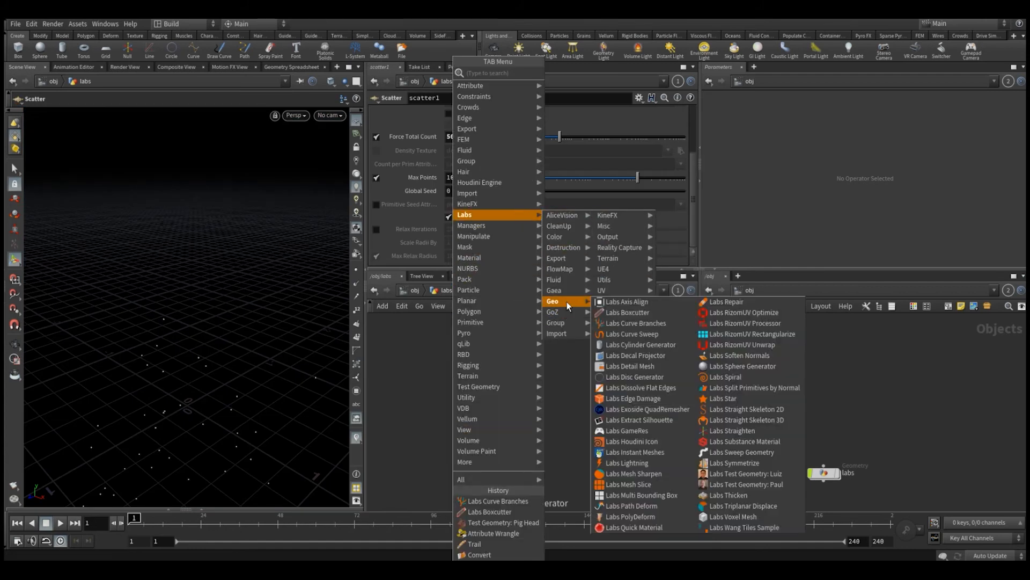
click(625, 323)
click(501, 398)
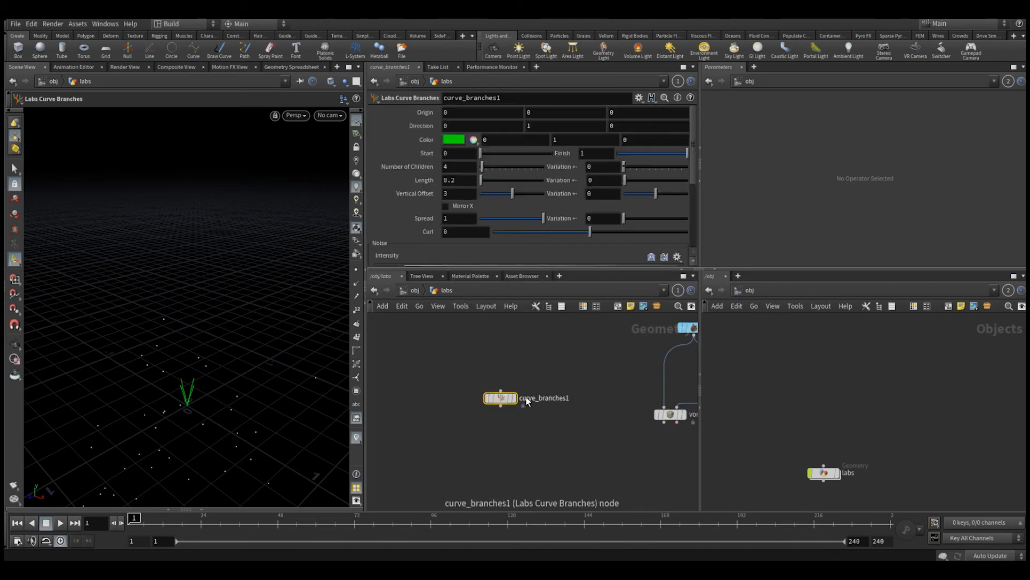
key(r)
click(504, 397)
key(space+g)
scroll(190, 368, down, 1)
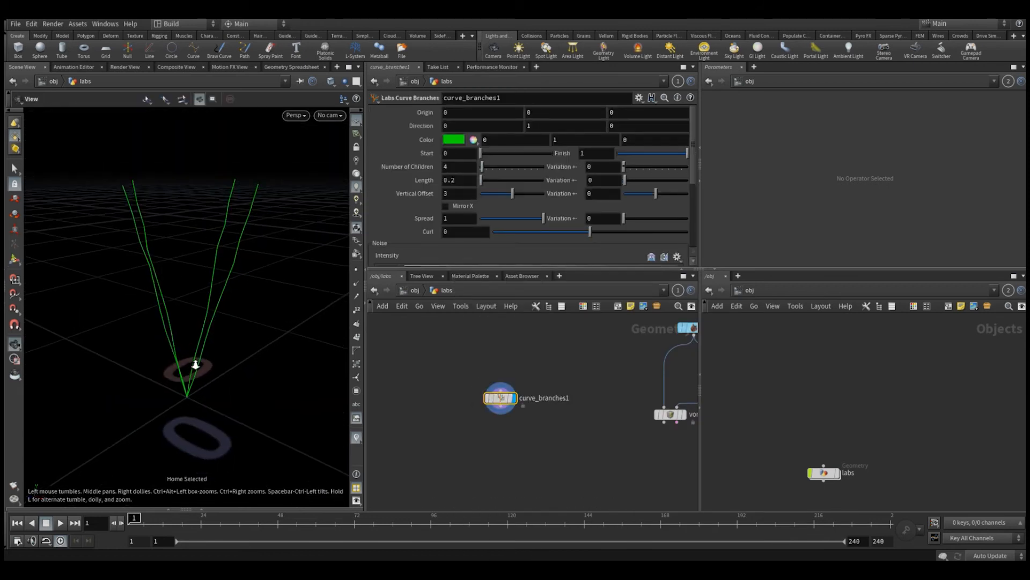
drag(195, 363, 189, 299)
scroll(207, 282, down, 2)
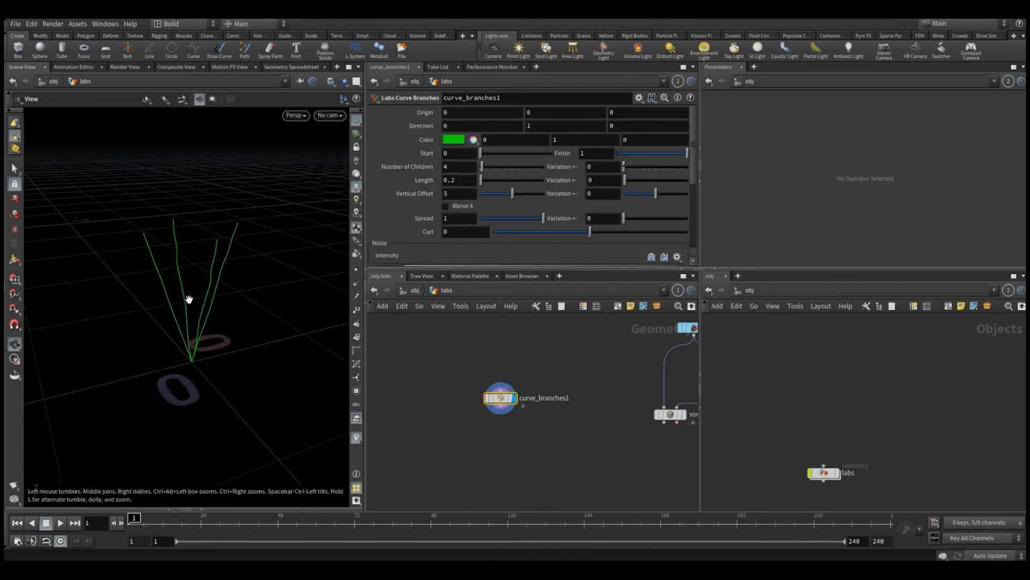
Set curve_branches1 to 13 children with a length of 0.59.
drag(487, 169, 488, 169)
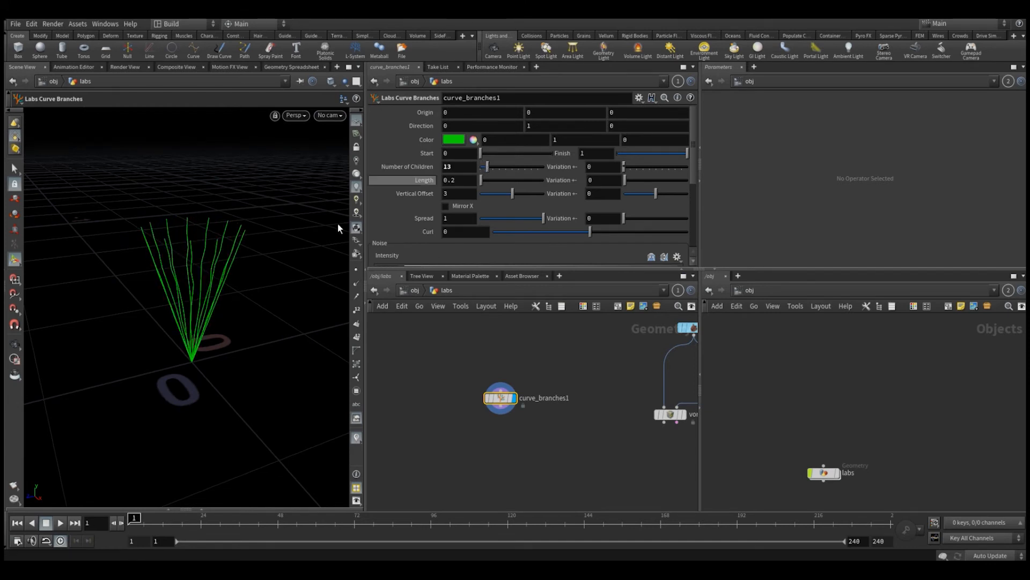
alt+drag(188, 260, 187, 267)
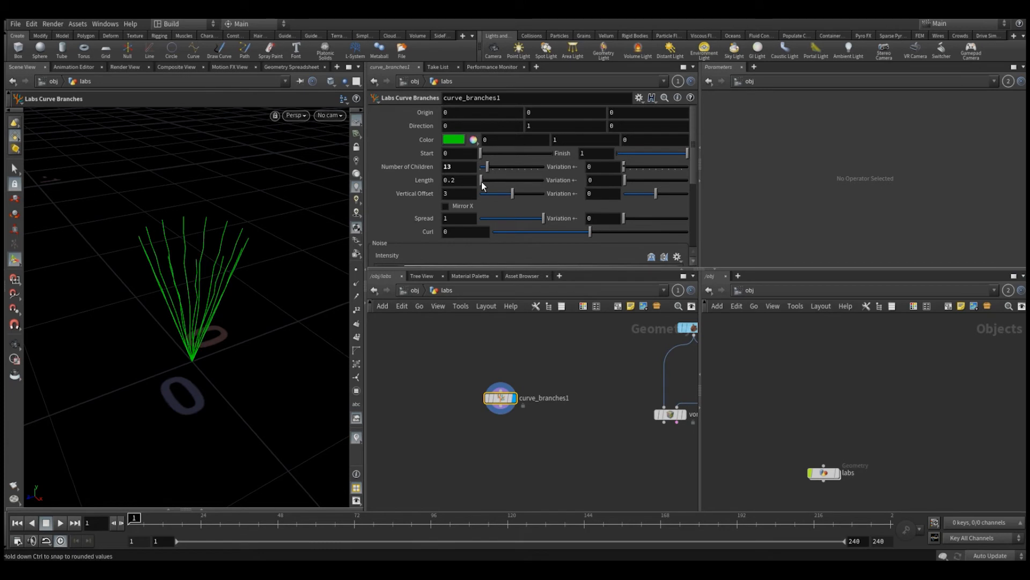
drag(484, 186, 486, 186)
scroll(225, 220, down, 3)
alt+right_drag(226, 221, 203, 273)
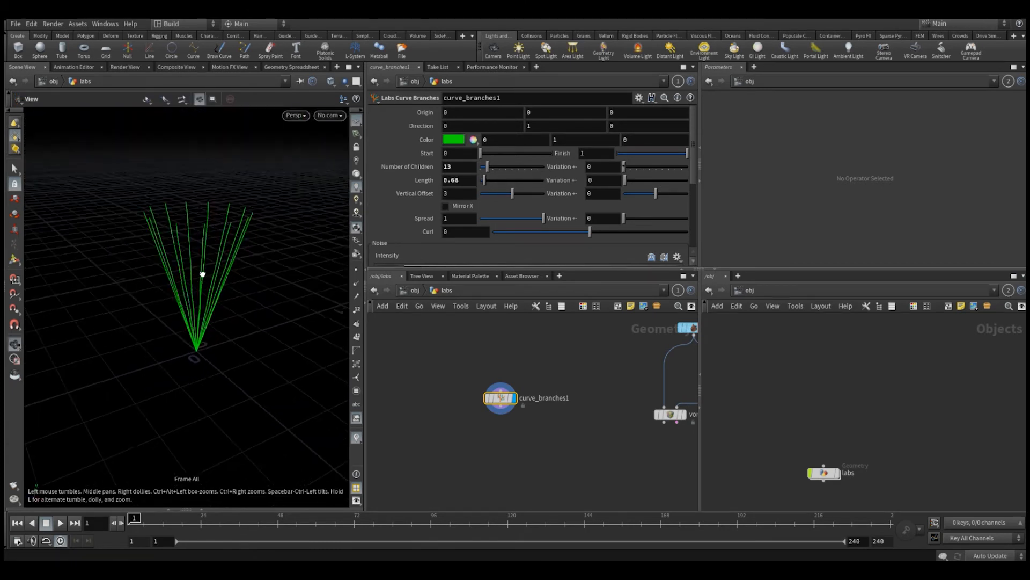
alt+drag(202, 274, 204, 263)
drag(487, 169, 486, 183)
key(ctrl+z)
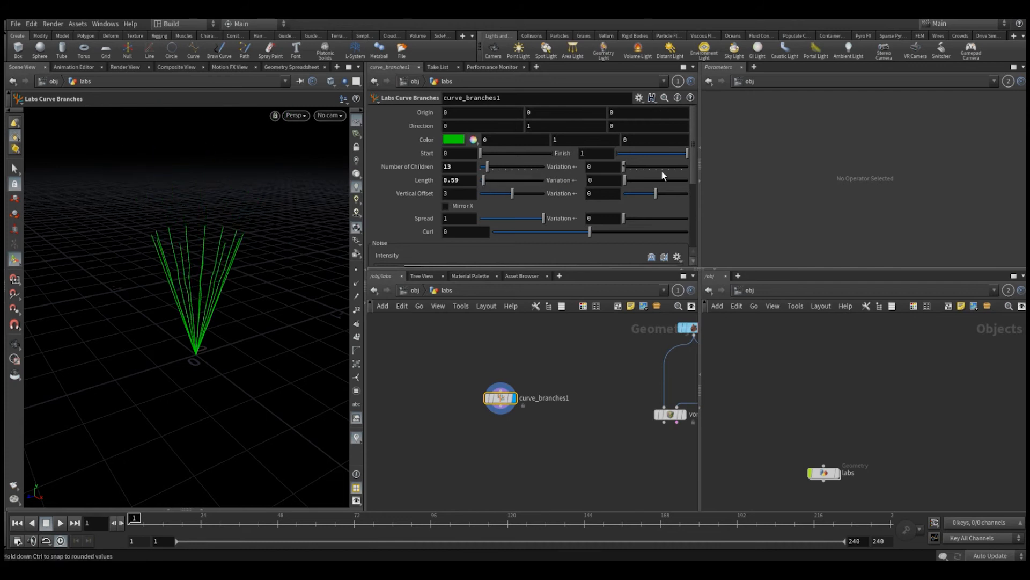
Set the branches' length variation to 0.34 and their curl to -0.005.
drag(626, 178, 627, 179)
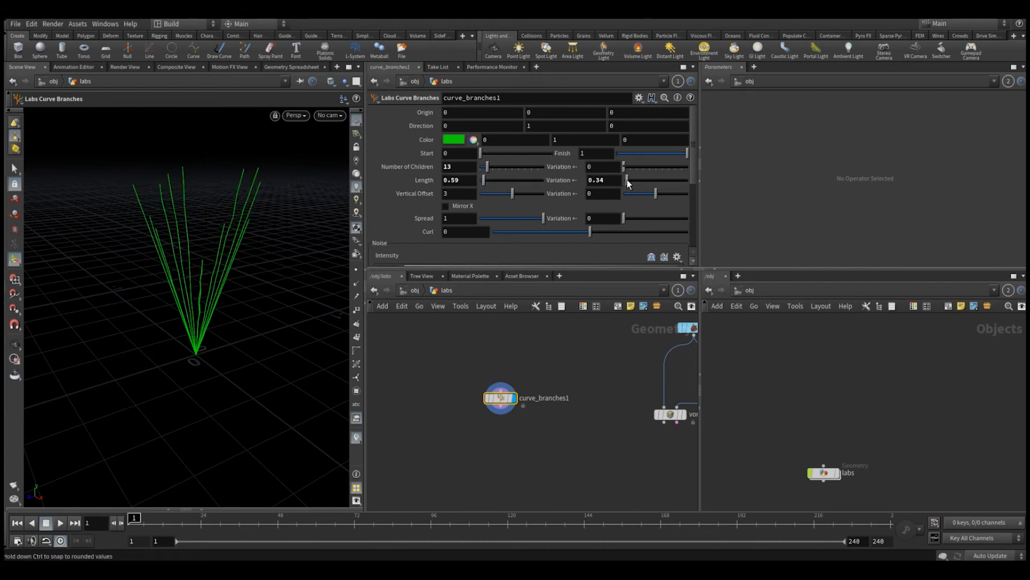
drag(527, 217, 590, 236)
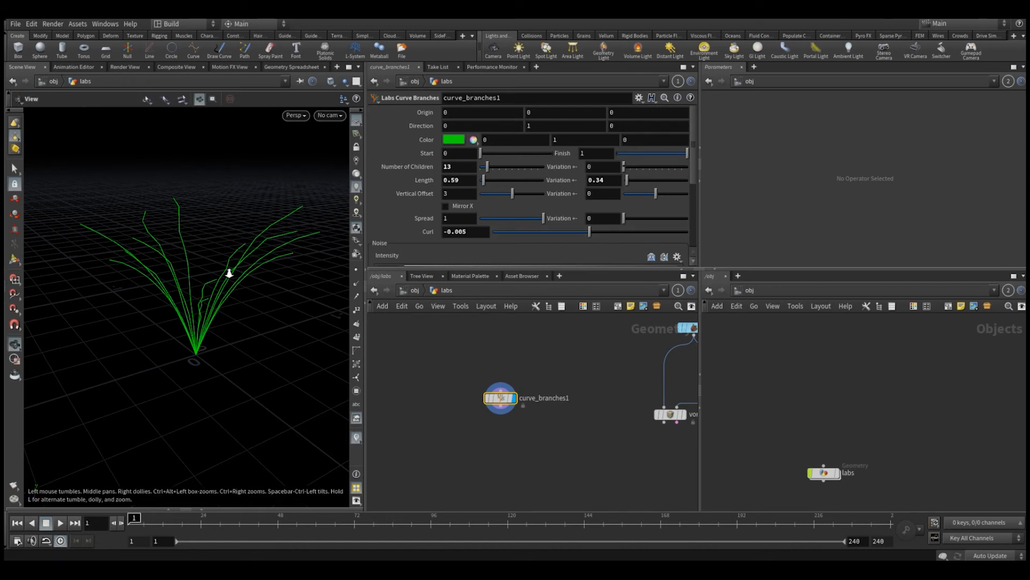
mouse_move(229, 272)
alt+mouse_down()
mouse_move(234, 304)
mouse_move(217, 267)
mouse_move(225, 267)
alt+mouse_up()
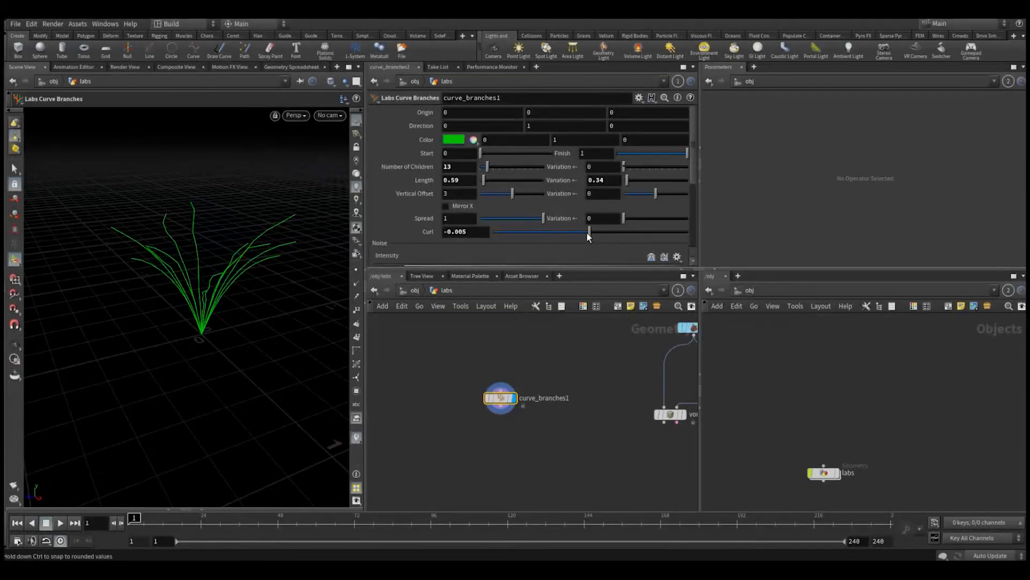
drag(589, 234, 587, 235)
key(ctrl+z)
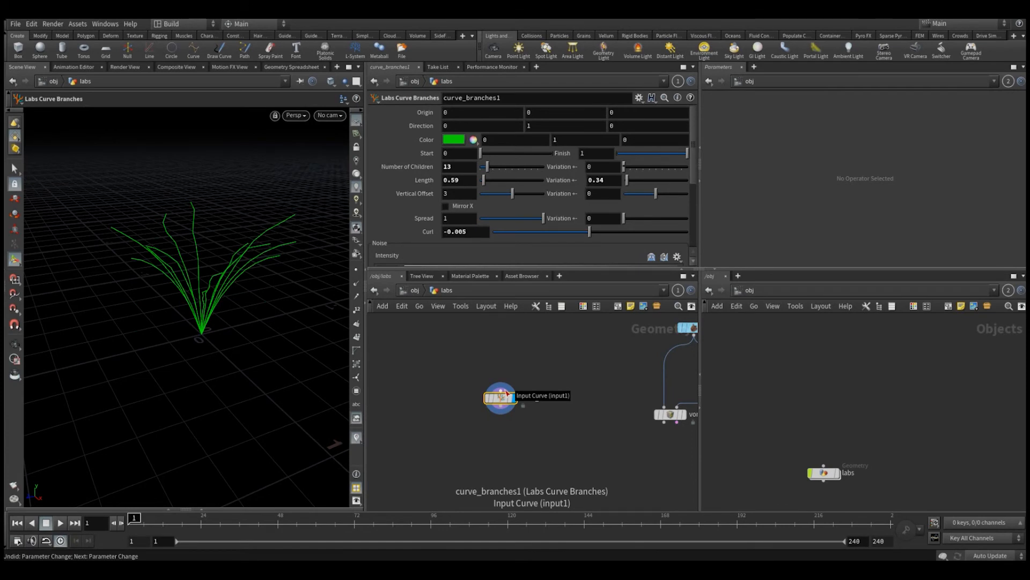
Add a Draw Curve node above curve_branches1 and set its projection to the ZX Plane.
middle_drag(511, 373, 509, 421)
key(Tab)
text(dra)
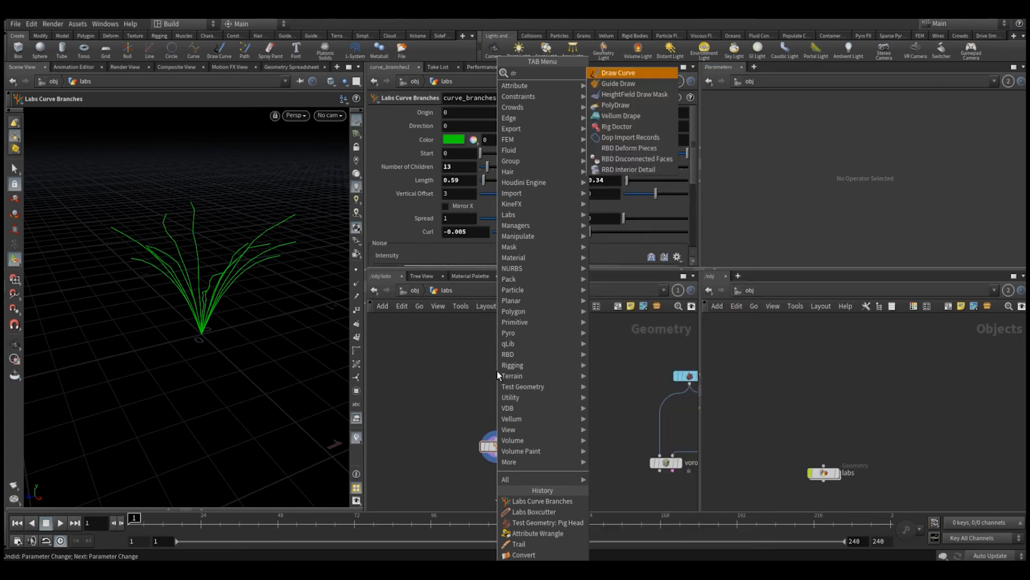
key(Return)
click(496, 370)
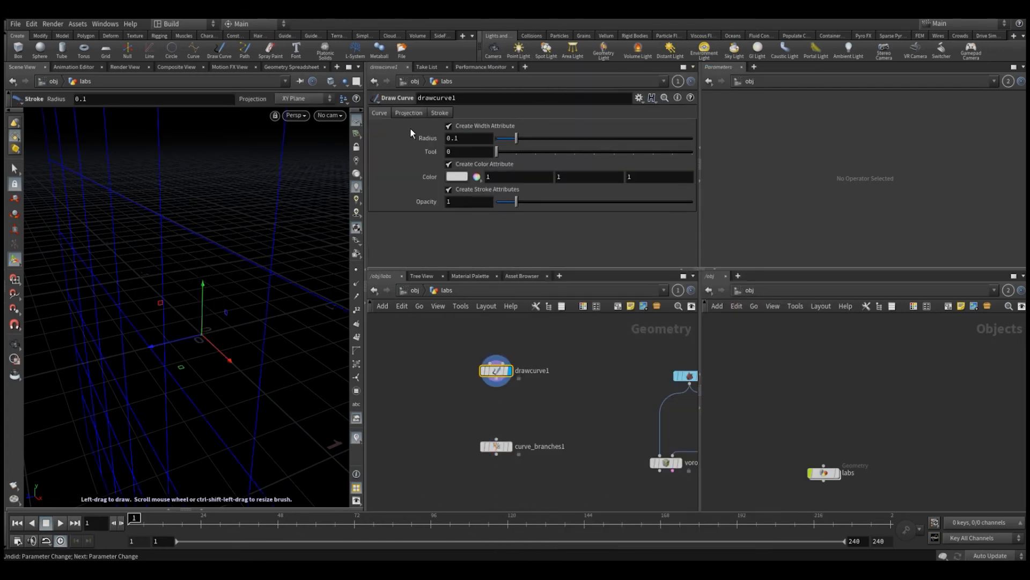
click(409, 112)
click(457, 152)
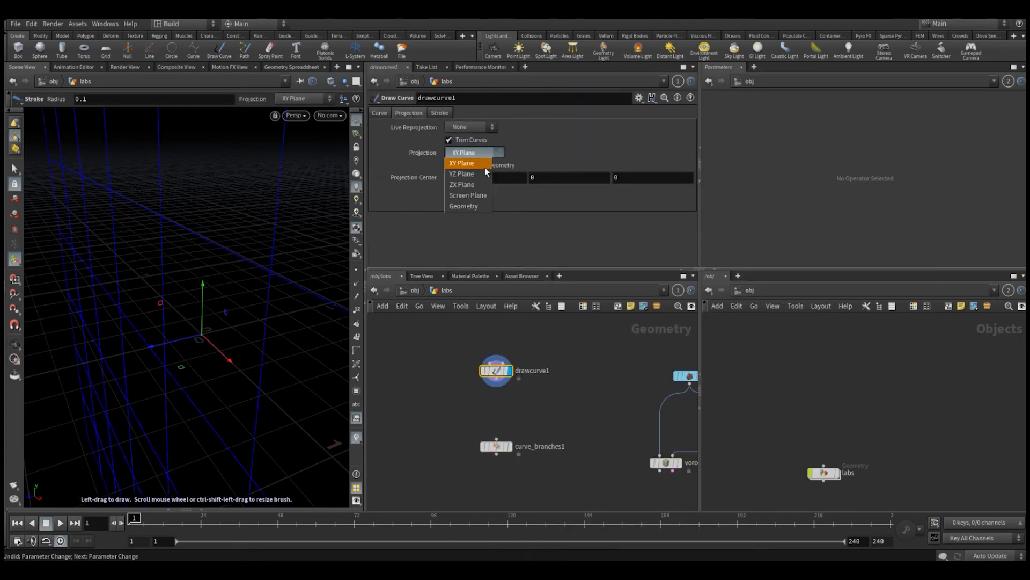
click(477, 174)
Draw an S-shaped curve with drawcurve1 on the ground plane in the top view, and return to the perspective view.
key(space+2)
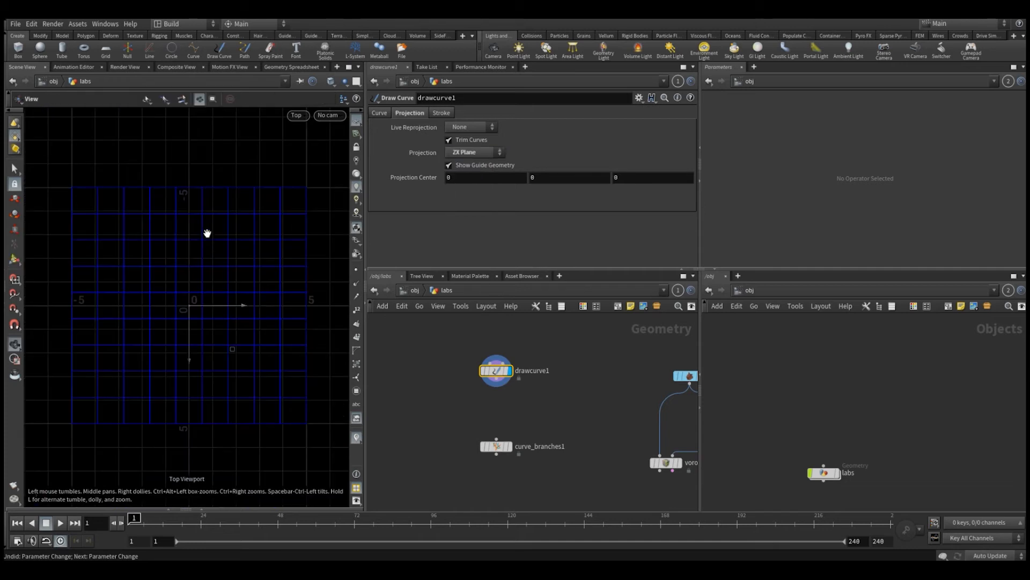
scroll(208, 234, down, 3)
drag(232, 230, 173, 242)
drag(163, 322, 154, 321)
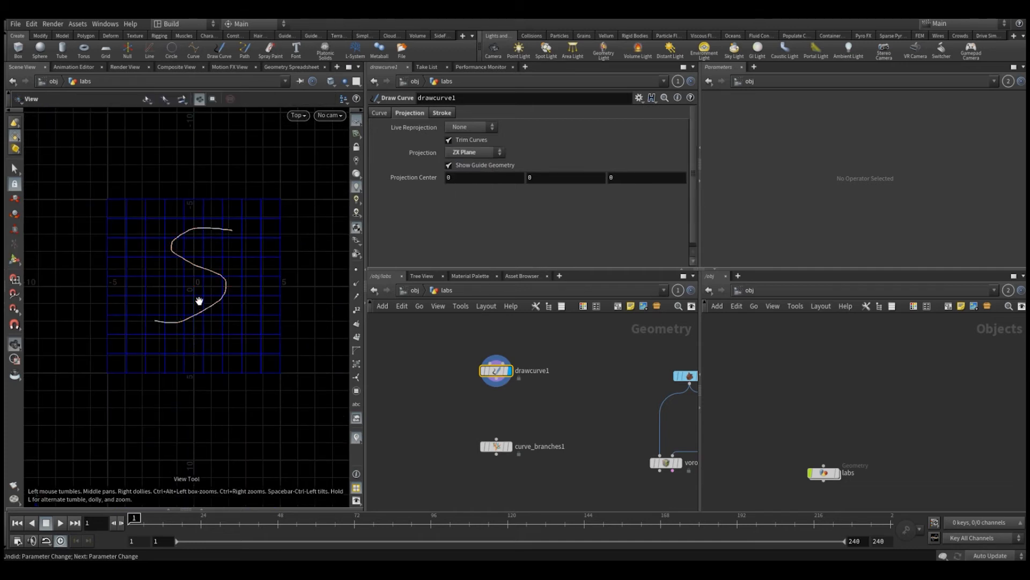
key(space+1)
key(space+g)
drag(222, 285, 249, 314)
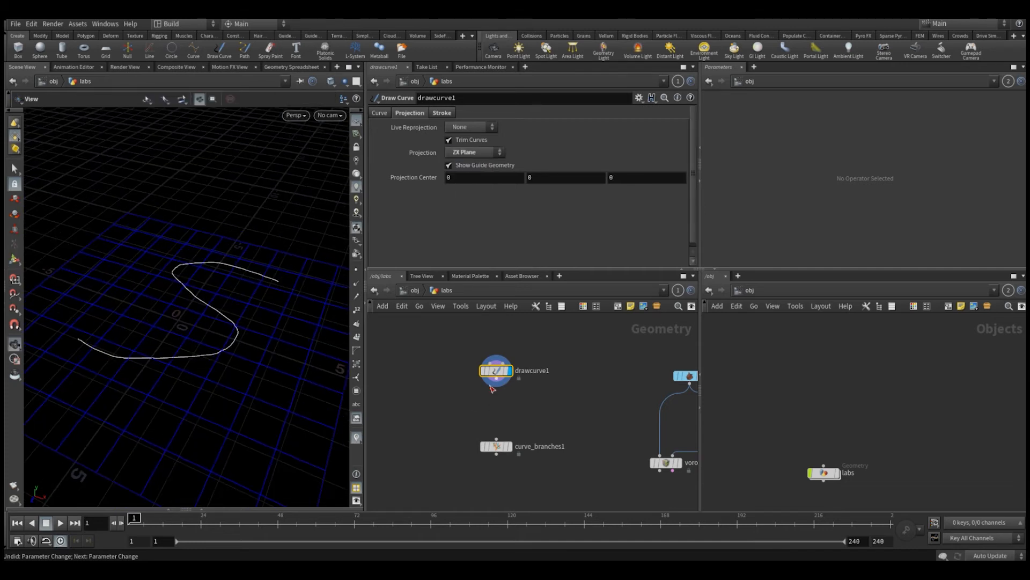
Connect drawcurve1 to the displayed curve_branches1, and set 100 children with a curl of -0.016.
drag(496, 379, 497, 439)
key(r)
drag(202, 297, 353, 266)
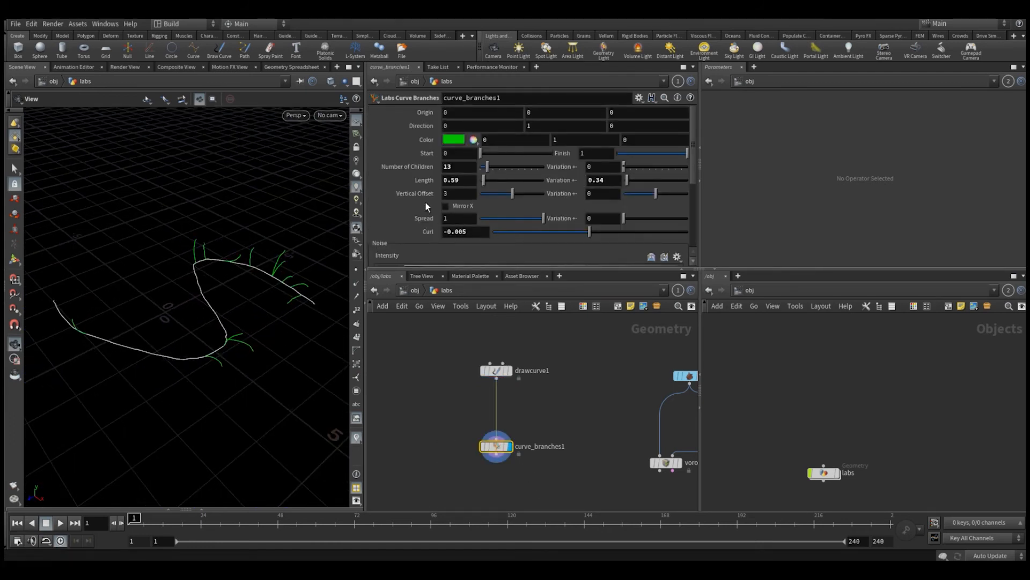
drag(487, 167, 548, 170)
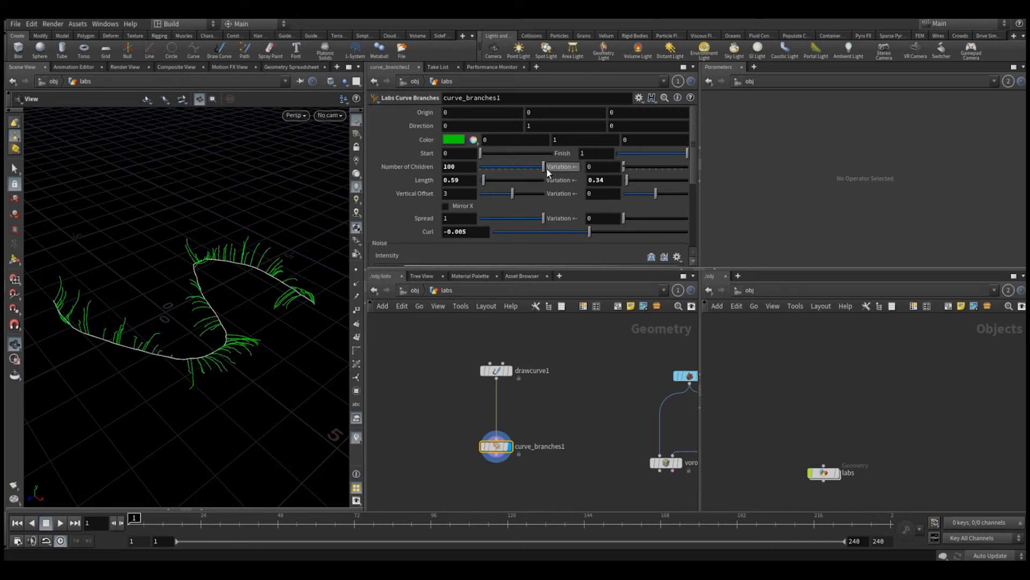
drag(588, 231, 589, 234)
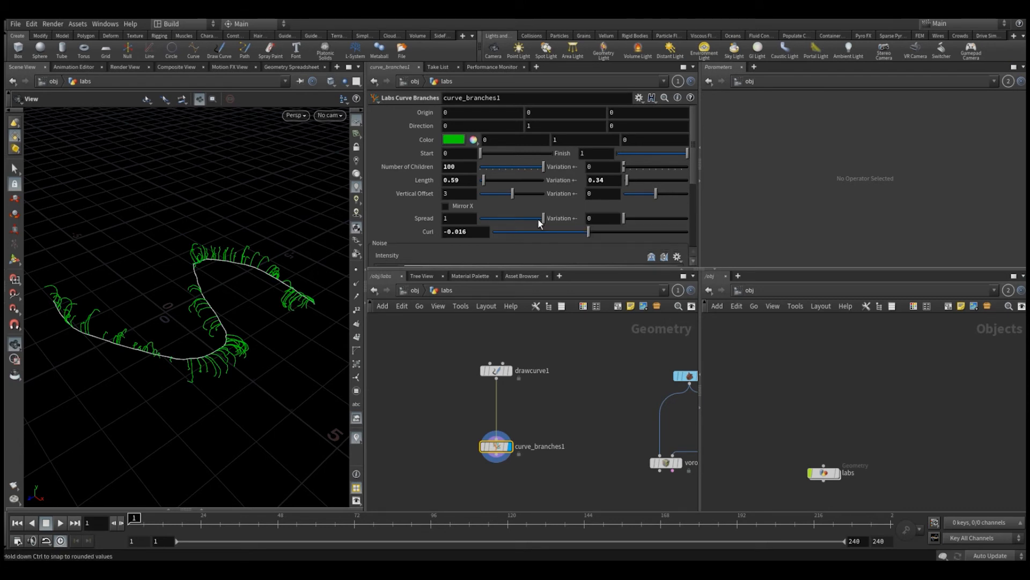
Try a spread of 0.588 with a spread variation of 0.218 on curve_branches1, and undo both changes.
drag(538, 217, 515, 217)
key(ctrl+z)
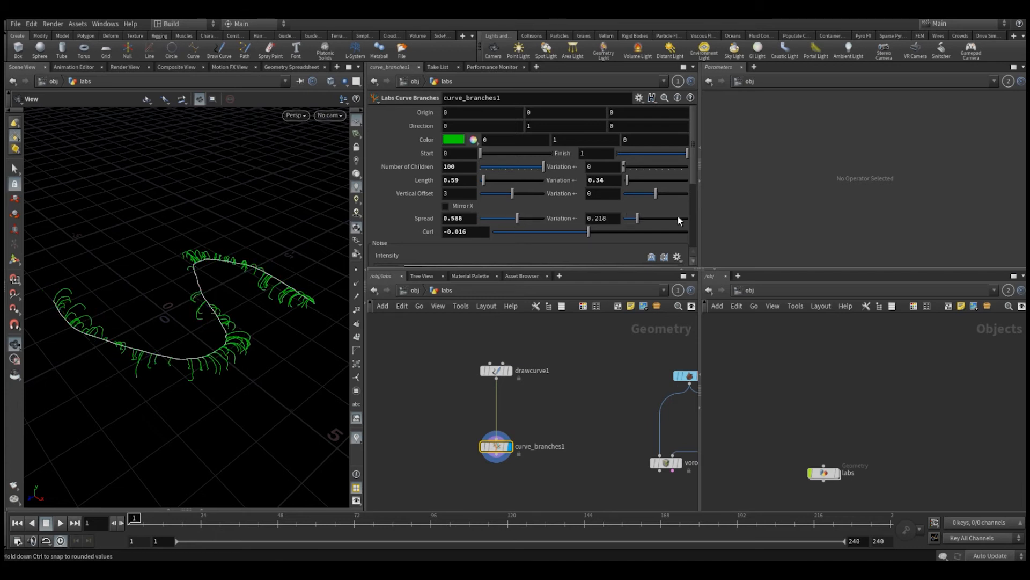
key(ctrl+z)
Try moving the points of curve_branches1's noise intensity ramp, and undo the ramp changes.
scroll(404, 226, down, 3)
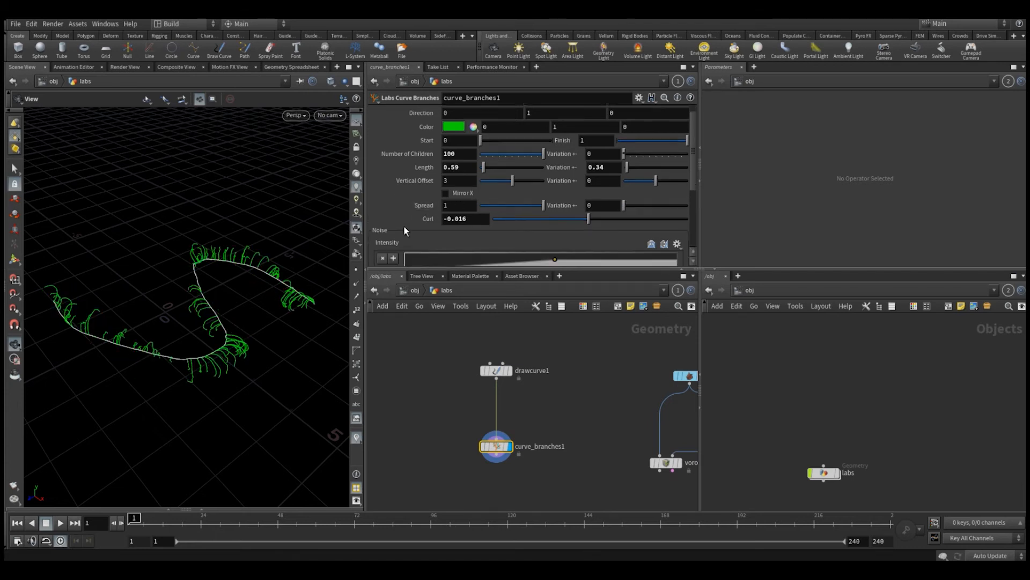
drag(551, 249, 440, 245)
drag(576, 244, 451, 243)
key(ctrl+z)
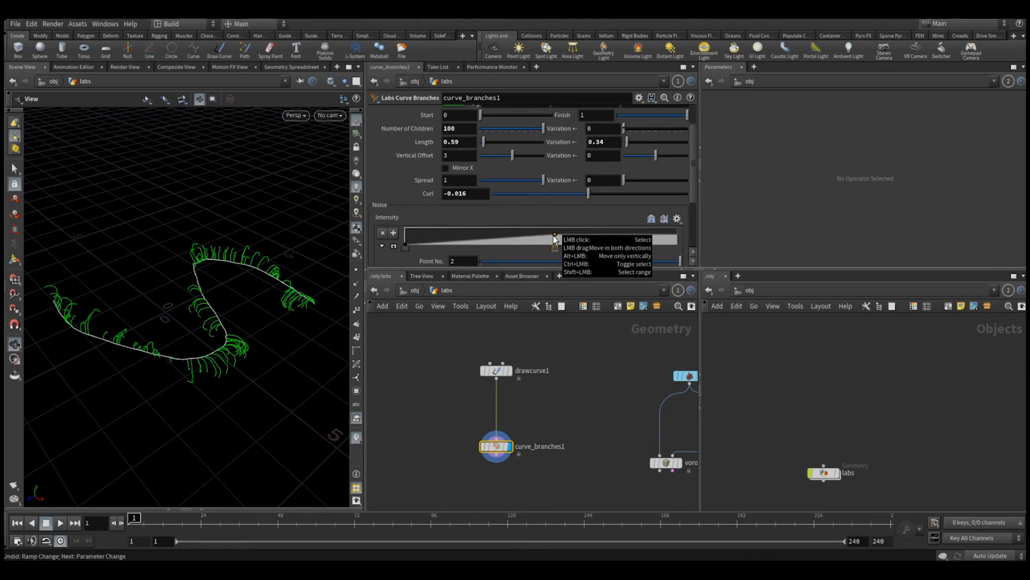
drag(553, 235, 629, 238)
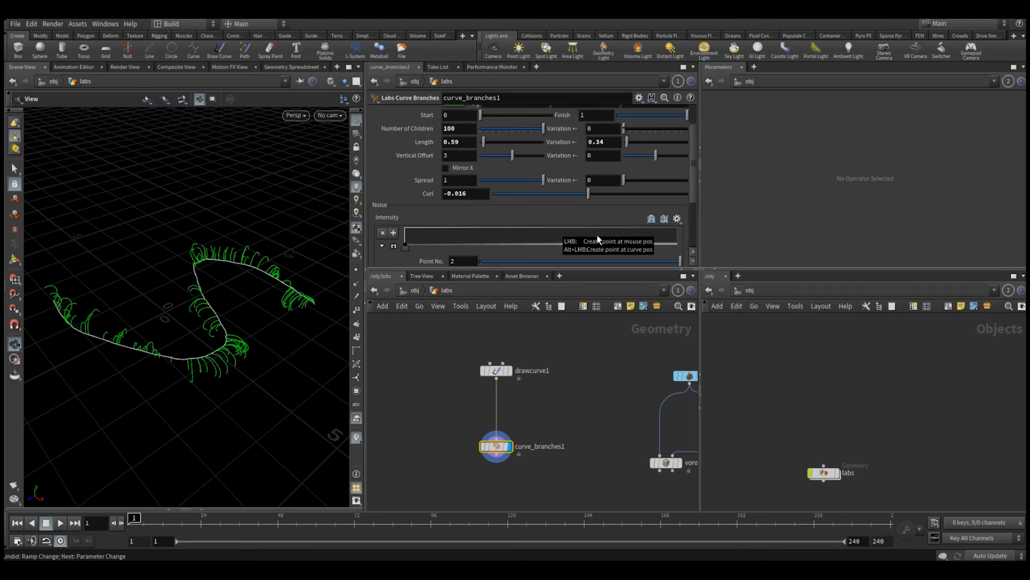
key(ctrl+z)
Add a Copy to Curves node beside the branch setup and connect drawcurve1 to its second input.
drag(216, 289, 297, 245)
key(Tab)
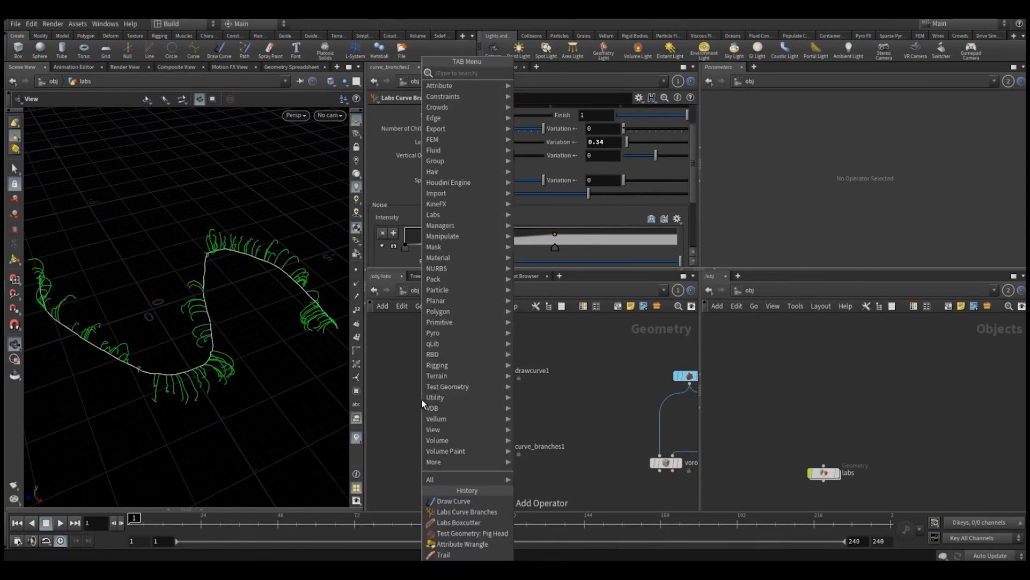
text(cp)
key(BackSpace)
text(opyp)
key(Return)
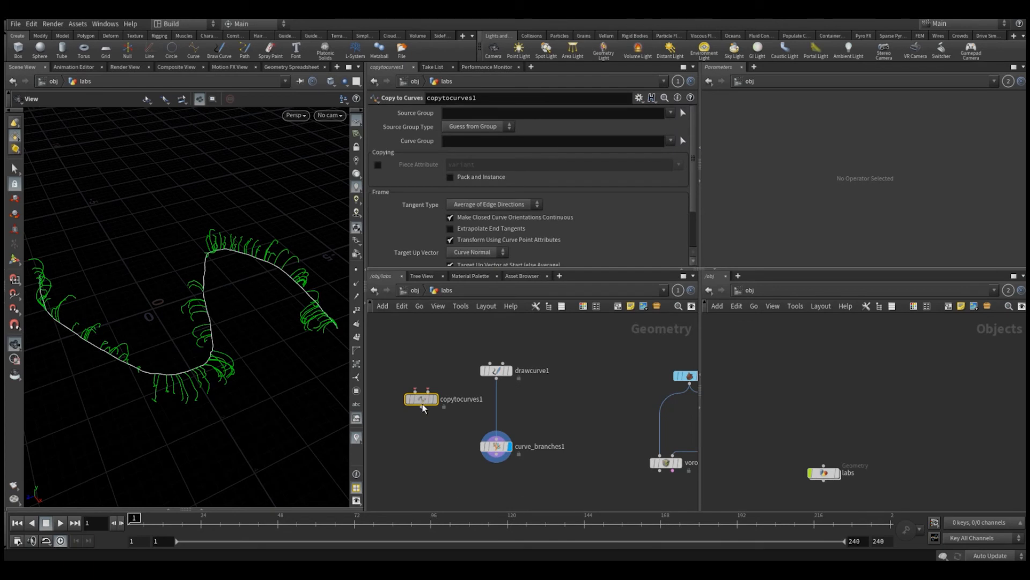
click(422, 403)
key(u)
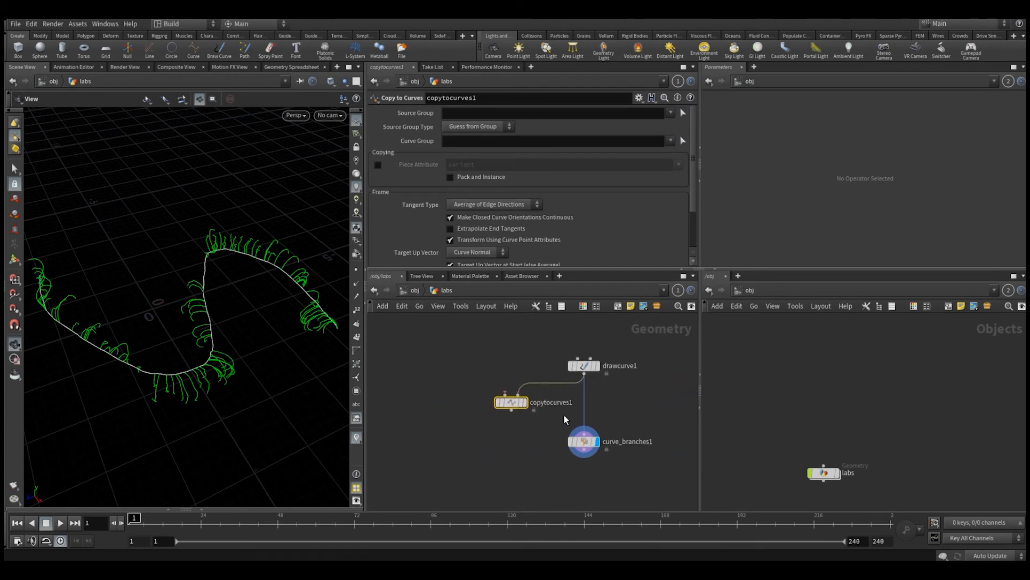
click(374, 291)
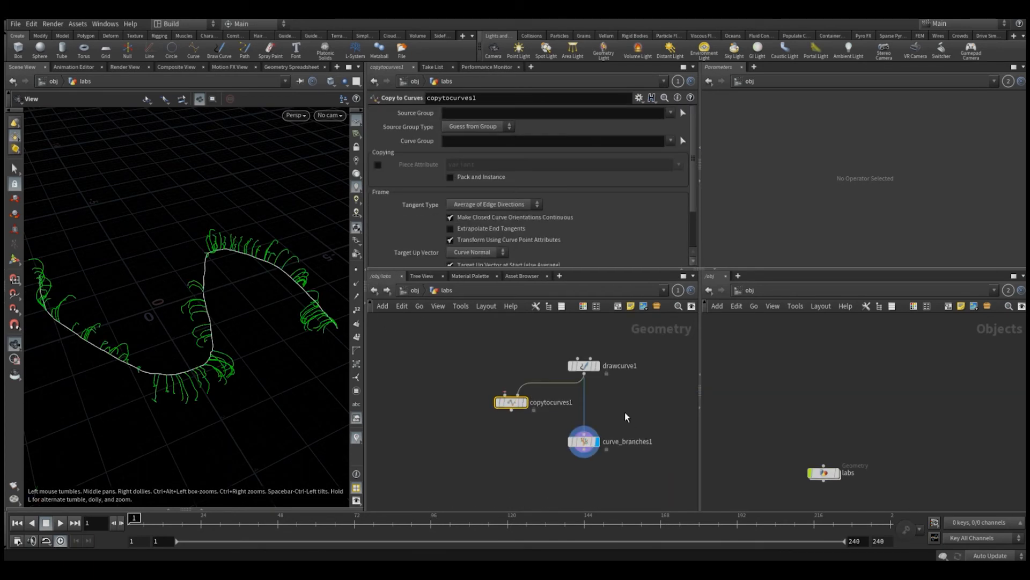
Detach curve_branches1 from drawcurve1 and wire it into the first input of the displayed copytocurves1.
drag(627, 394, 563, 408)
drag(584, 442, 439, 345)
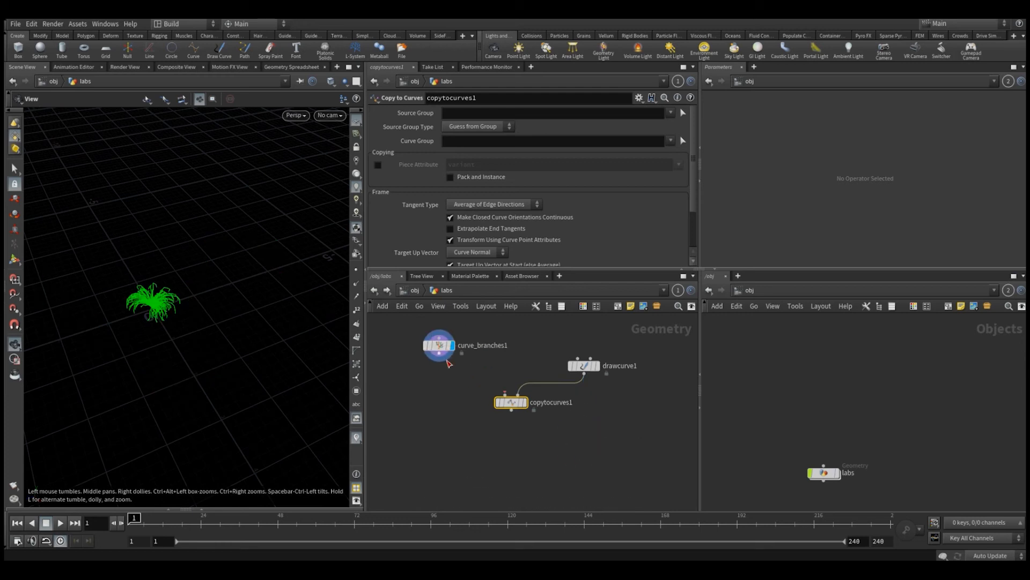
click(440, 358)
click(487, 388)
drag(474, 439, 535, 394)
key(r)
right_drag(229, 292, 216, 318)
click(439, 345)
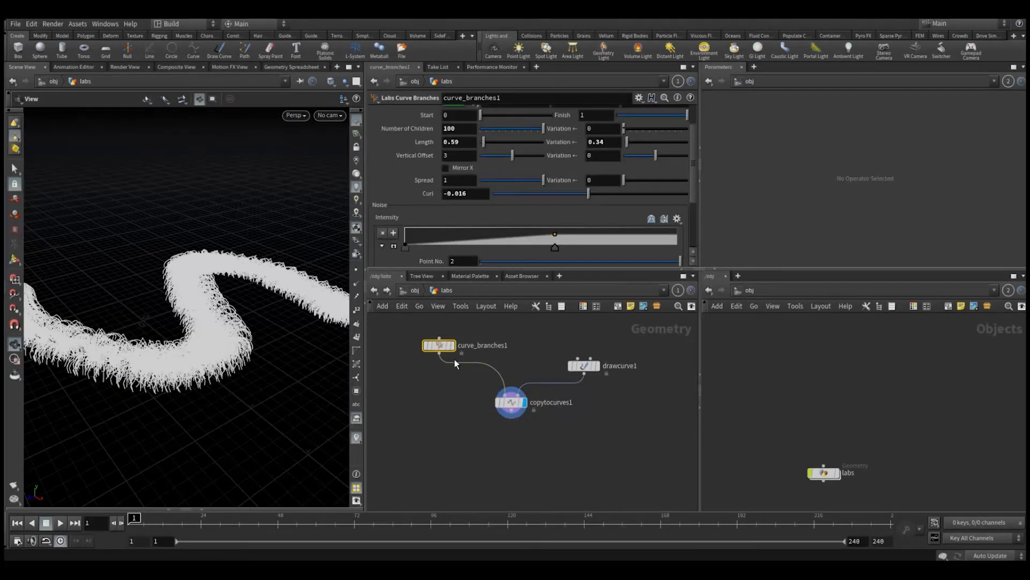
click(586, 366)
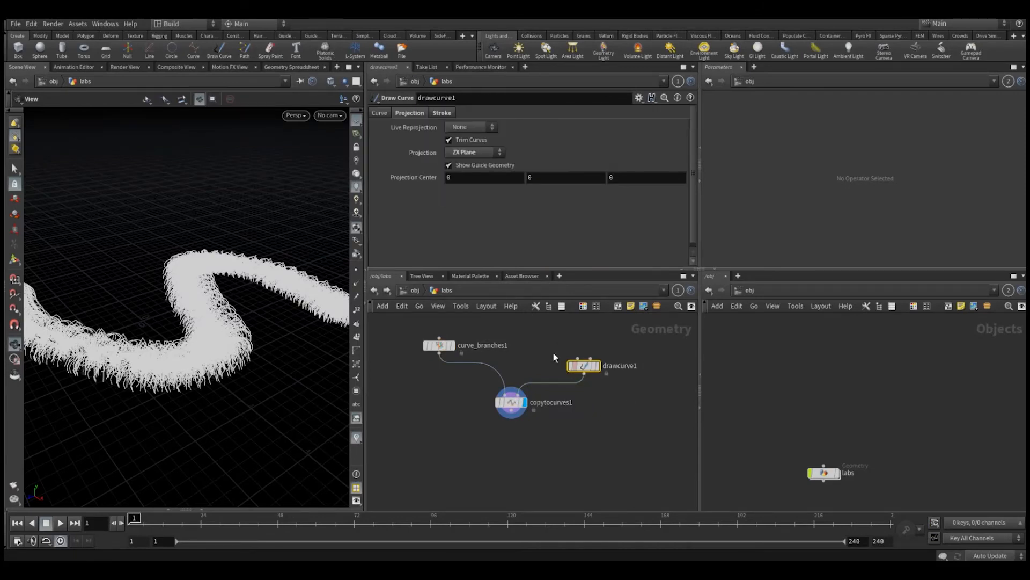
right_drag(221, 333, 241, 310)
drag(242, 309, 247, 343)
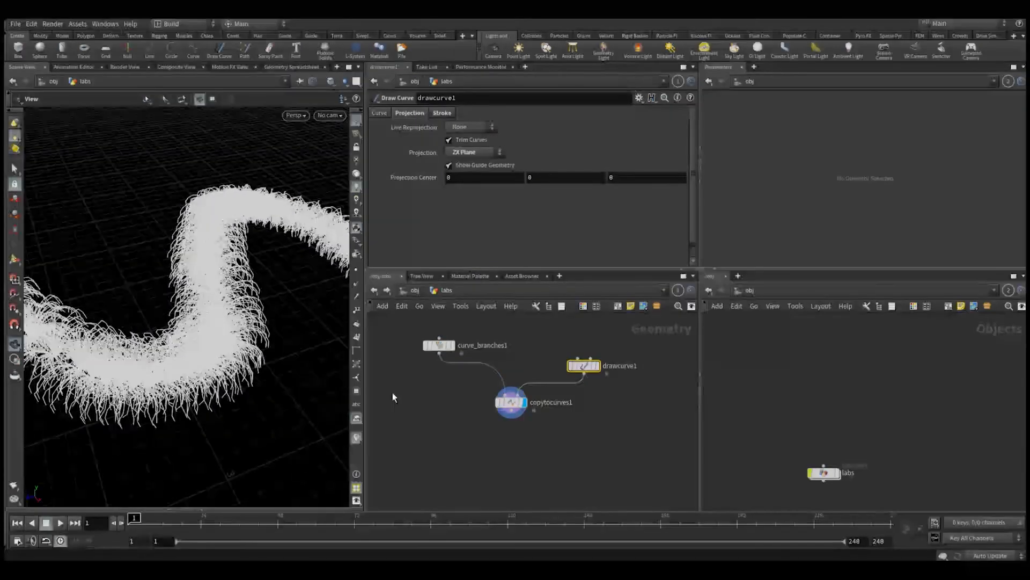
Set curve_branches1 to 13 children and a spread of 0.555, undoing a trial curl of -0.17.
click(439, 345)
drag(525, 131, 486, 133)
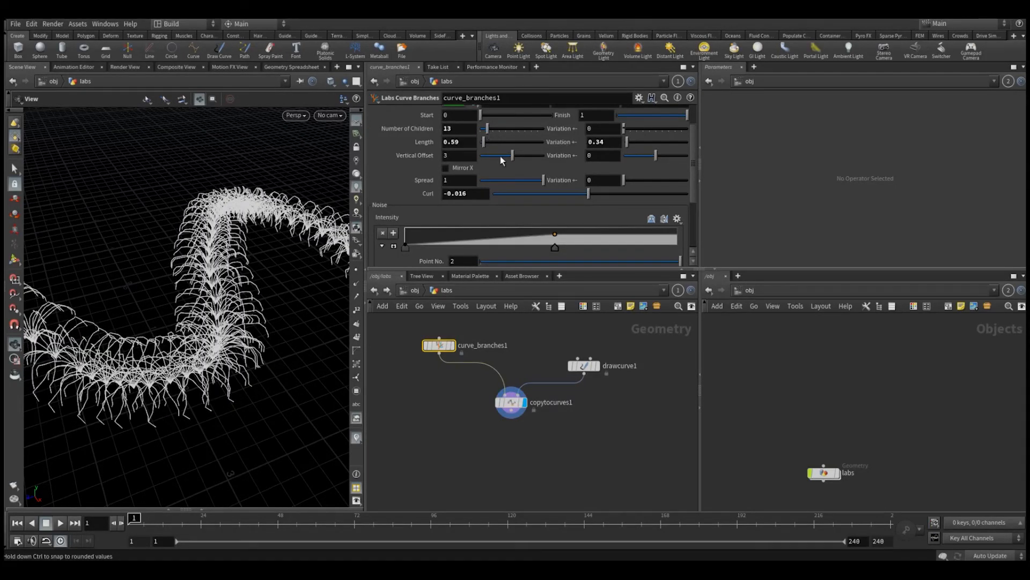
drag(530, 181, 572, 194)
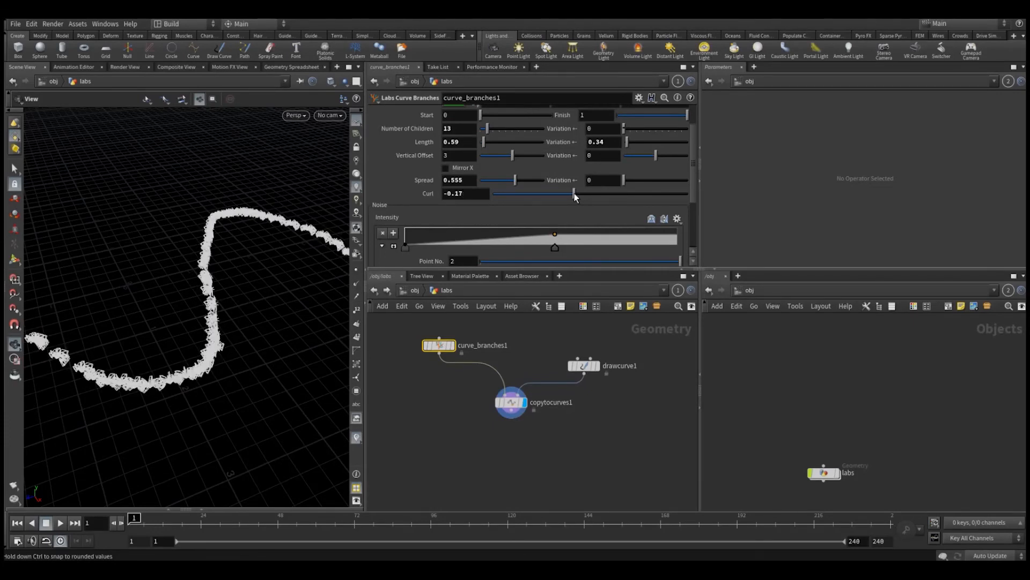
key(ctrl+z)
Delete the copytocurves1 and curve_branches1 nodes, keeping drawcurve1 as the displayed node.
drag(536, 390, 537, 391)
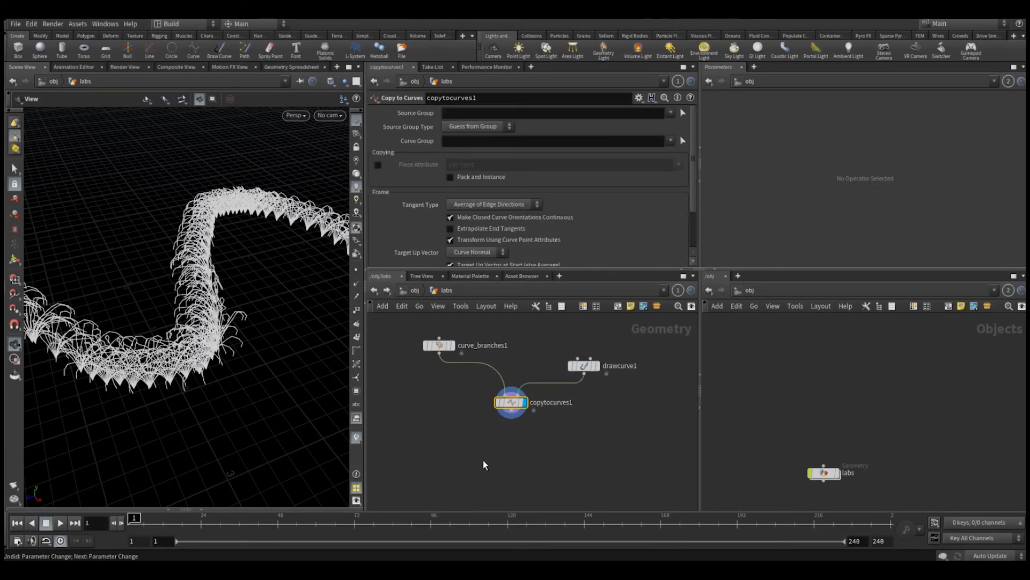
key(Delete)
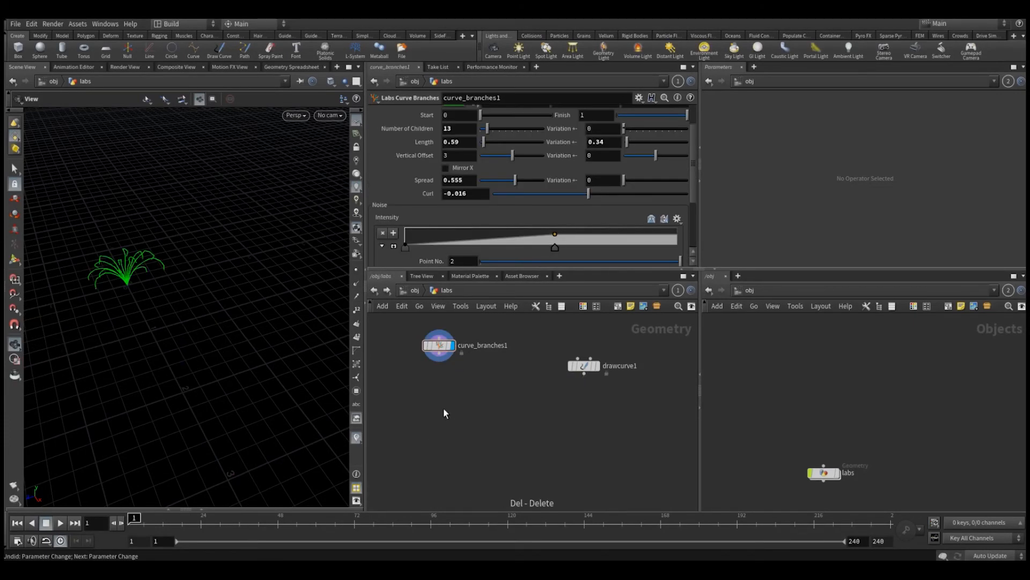
key(space+g)
drag(166, 271, 204, 330)
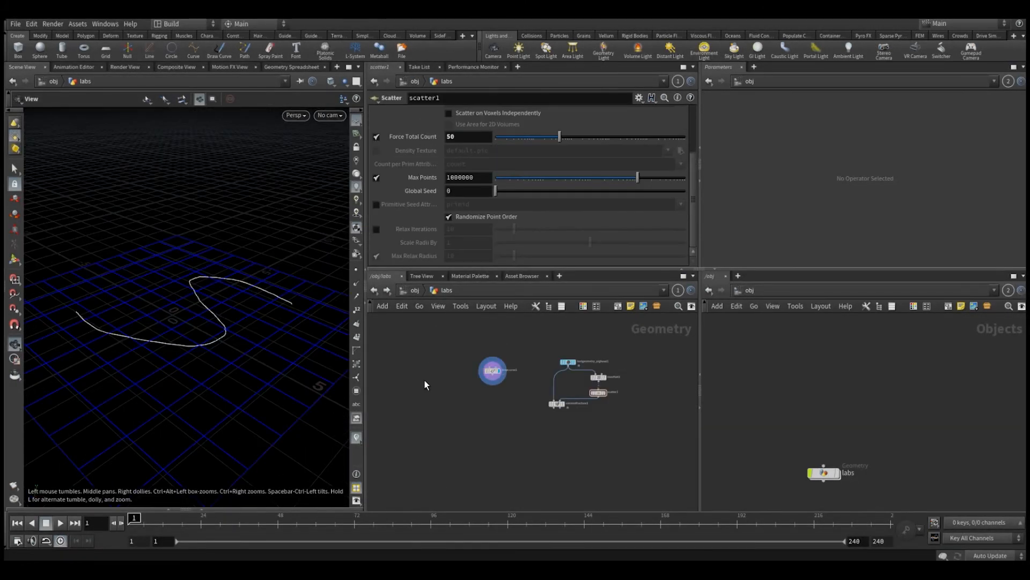
Add a Labs Curve Sweep node near drawcurve1 and display it.
key(Tab)
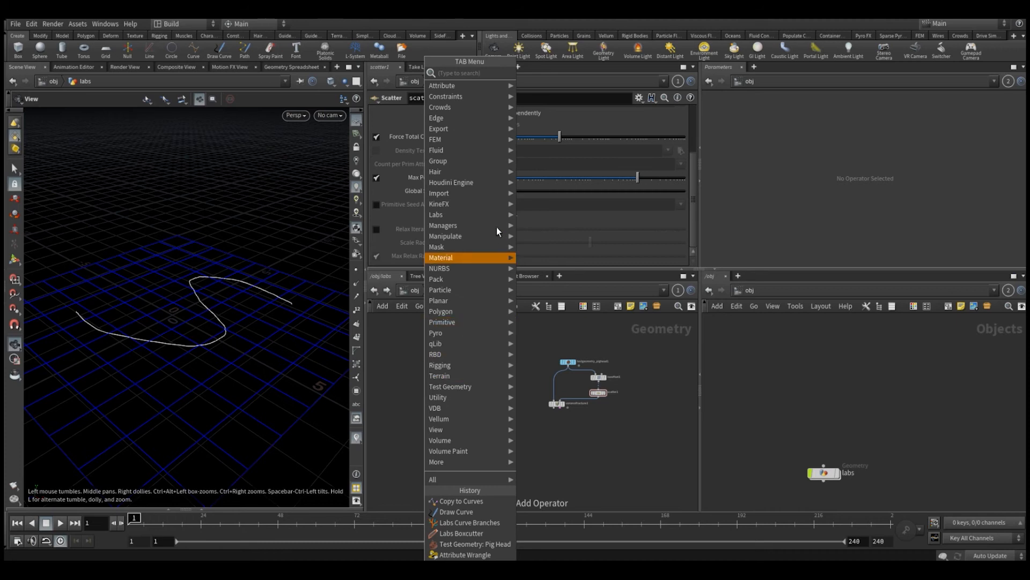
mouse_move(497, 215)
mouse_move(539, 301)
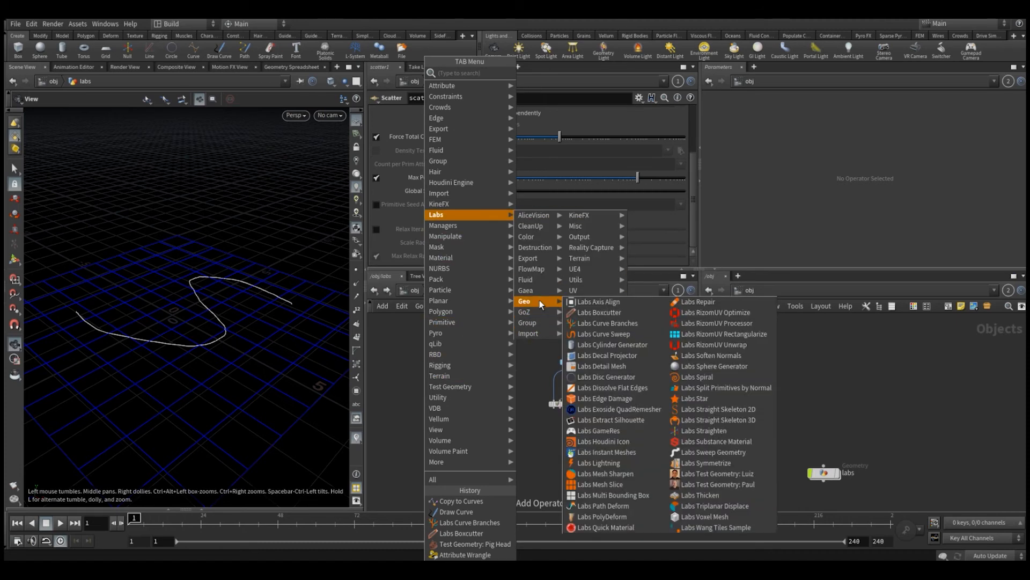
click(602, 335)
click(440, 408)
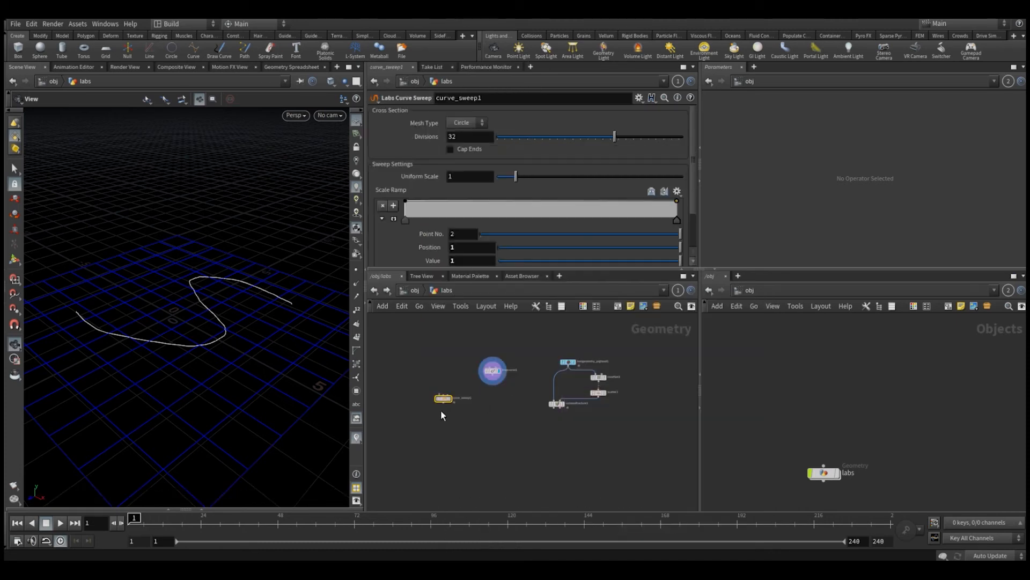
scroll(440, 394, up, 3)
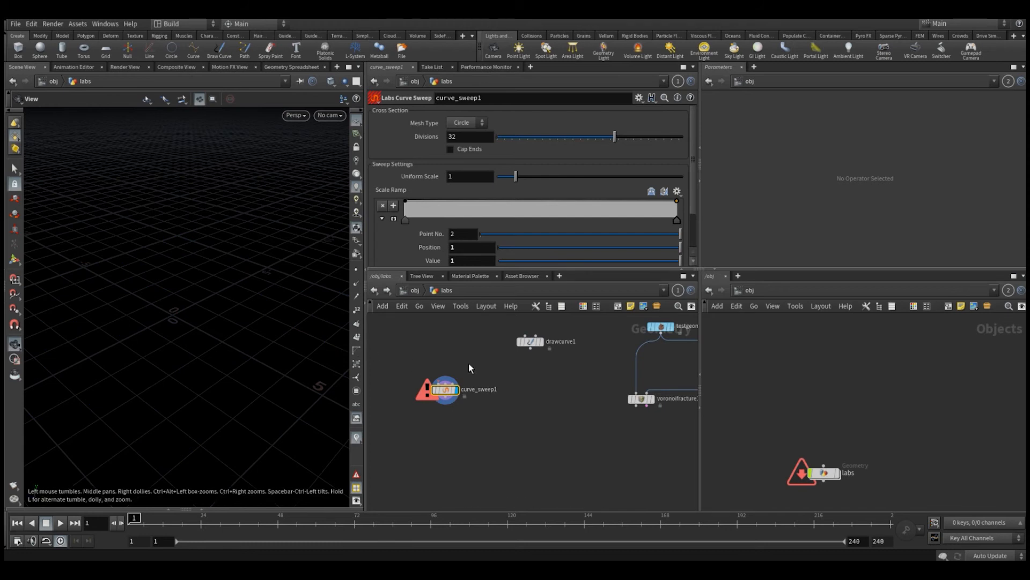
Connect drawcurve1 to the Backbone Curve input of curve_sweep1 and place the node below drawcurve1.
mouse_move(438, 389)
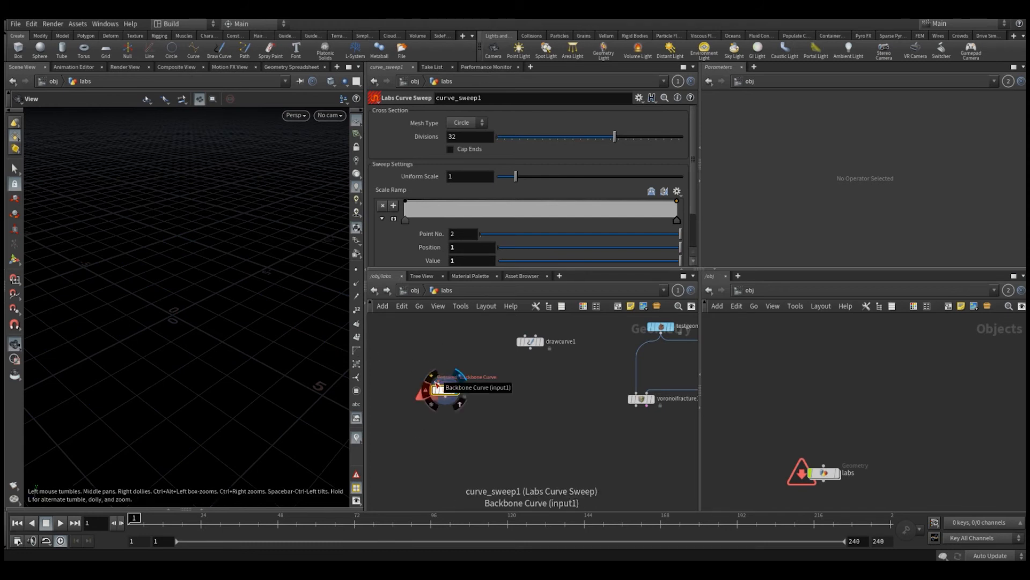
click(437, 388)
click(529, 349)
drag(443, 391, 511, 418)
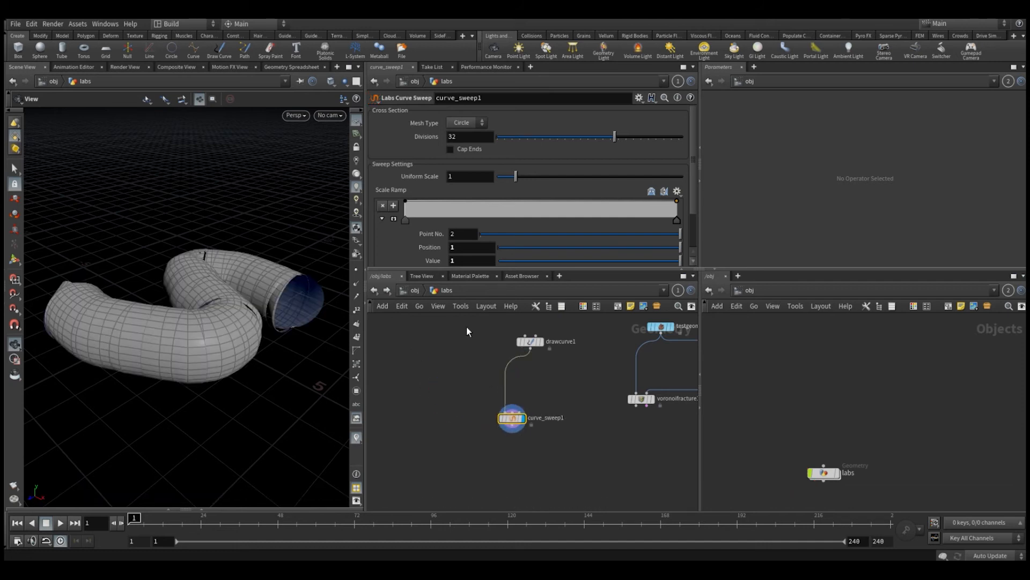
Set the uniform scale of curve_sweep1 to 0.4 to thin the swept tube.
drag(498, 316, 555, 352)
key(r)
drag(249, 294, 253, 334)
drag(482, 398, 556, 439)
key(r)
drag(228, 292, 228, 327)
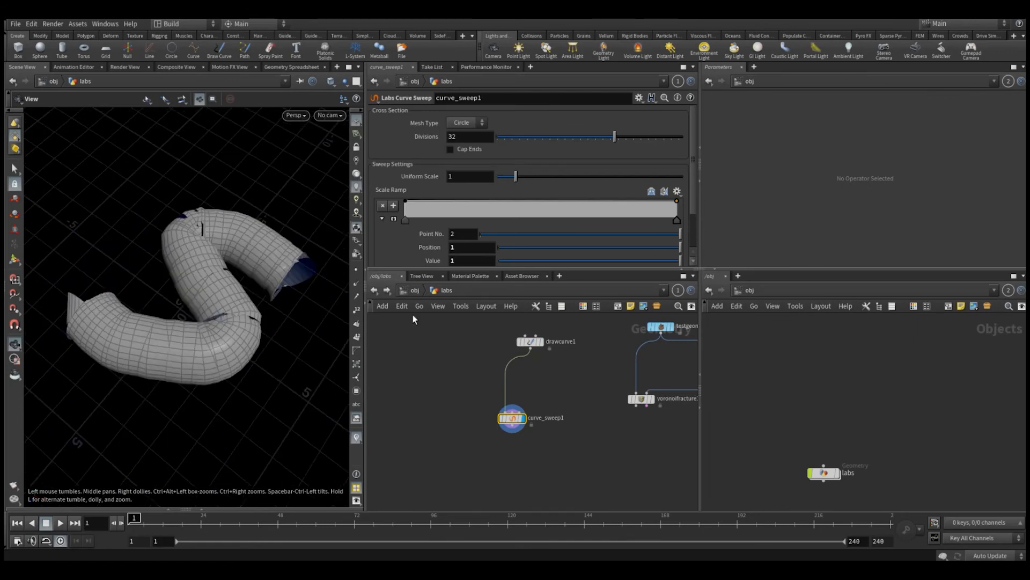
drag(513, 179, 505, 179)
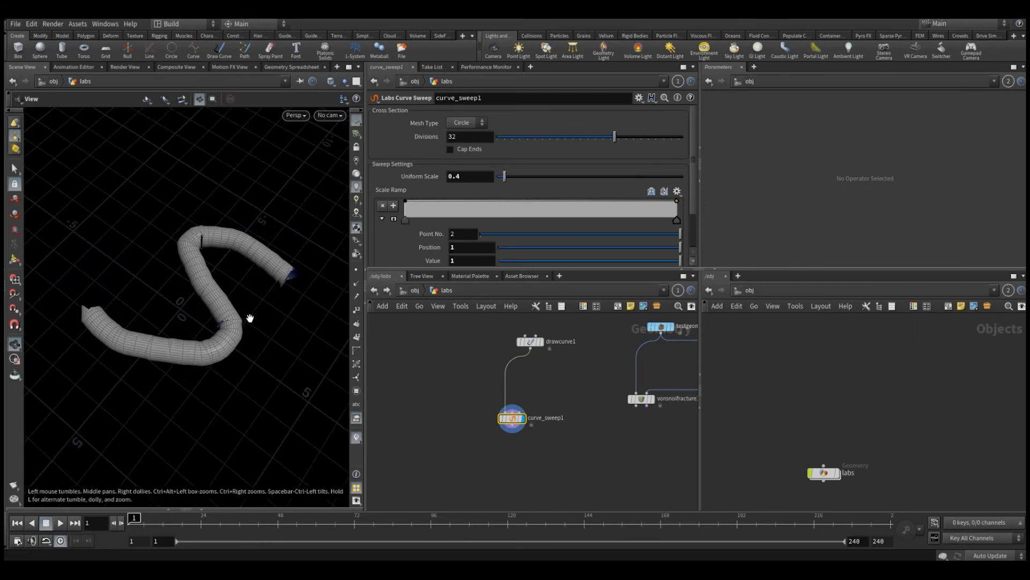
Add three lowered points to curve_sweep1's scale ramp, including 0.4 at position 0.230315 and 0.466667 at 0.856299, and enable Cap Ends.
drag(250, 318, 268, 314)
drag(465, 205, 468, 210)
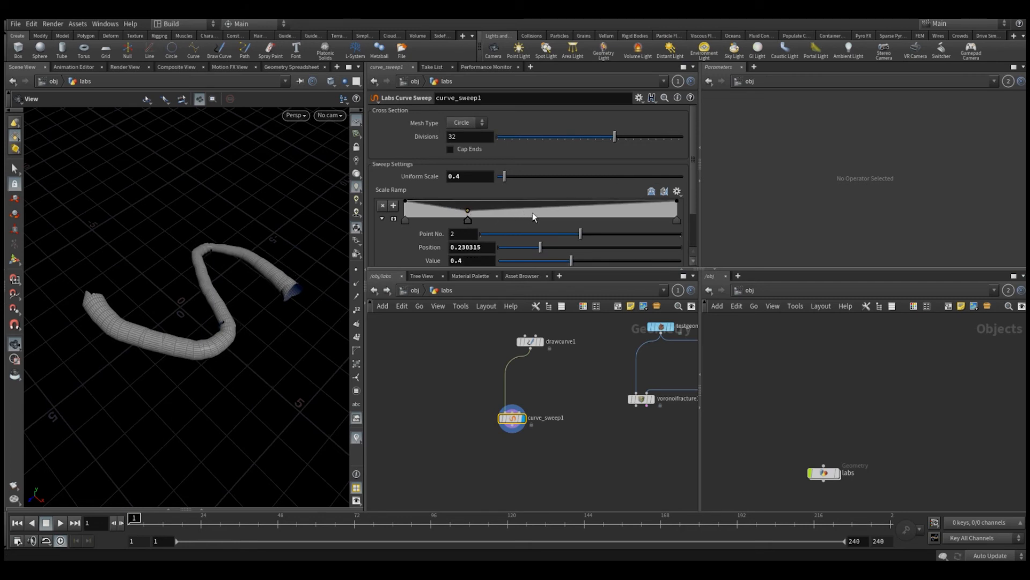
drag(553, 212, 638, 210)
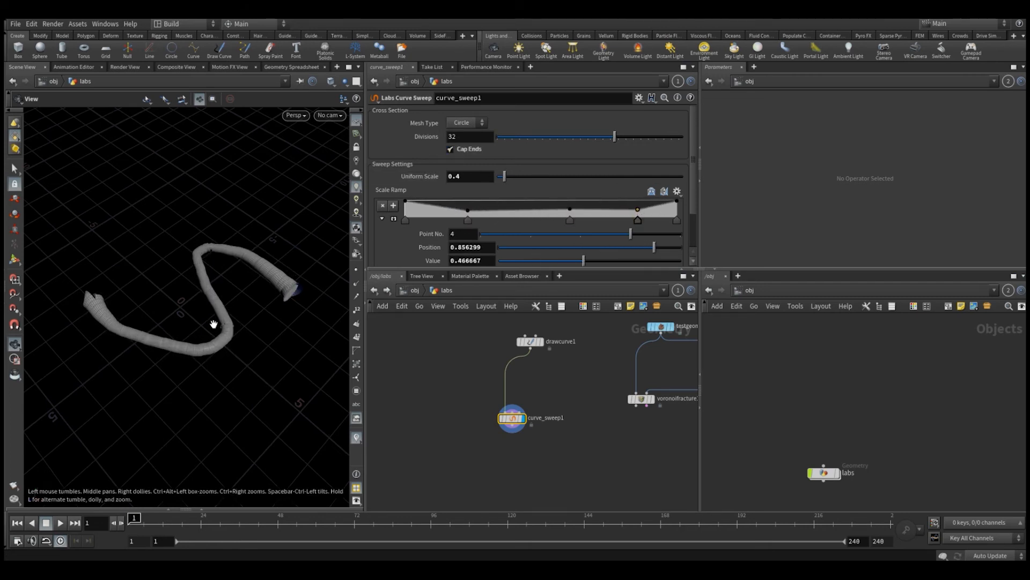
drag(213, 322, 167, 290)
Try the Line mesh type on curve_sweep1, examine the flat ribbon along the curve, and undo the change.
click(476, 126)
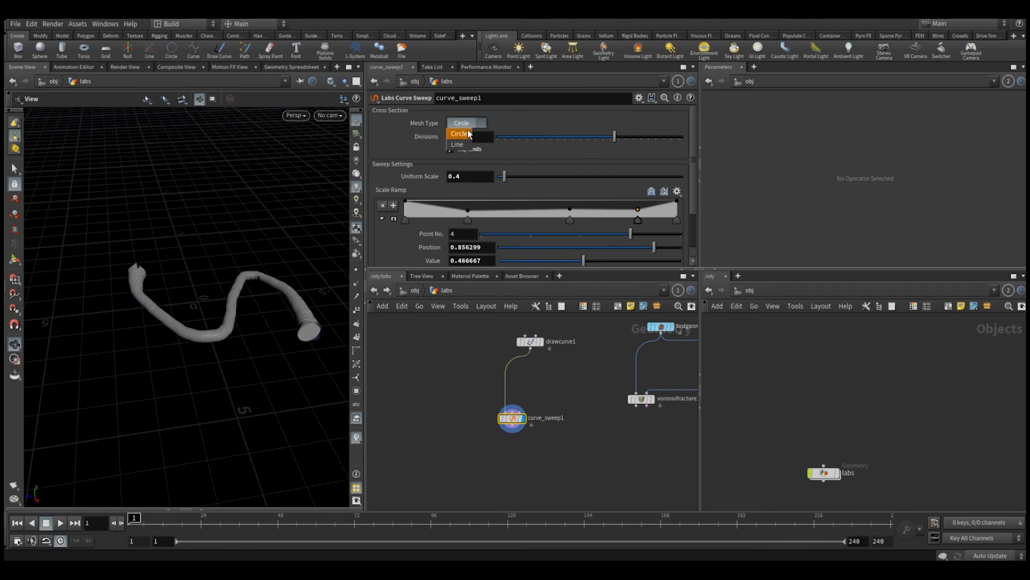
click(457, 145)
drag(230, 299, 246, 304)
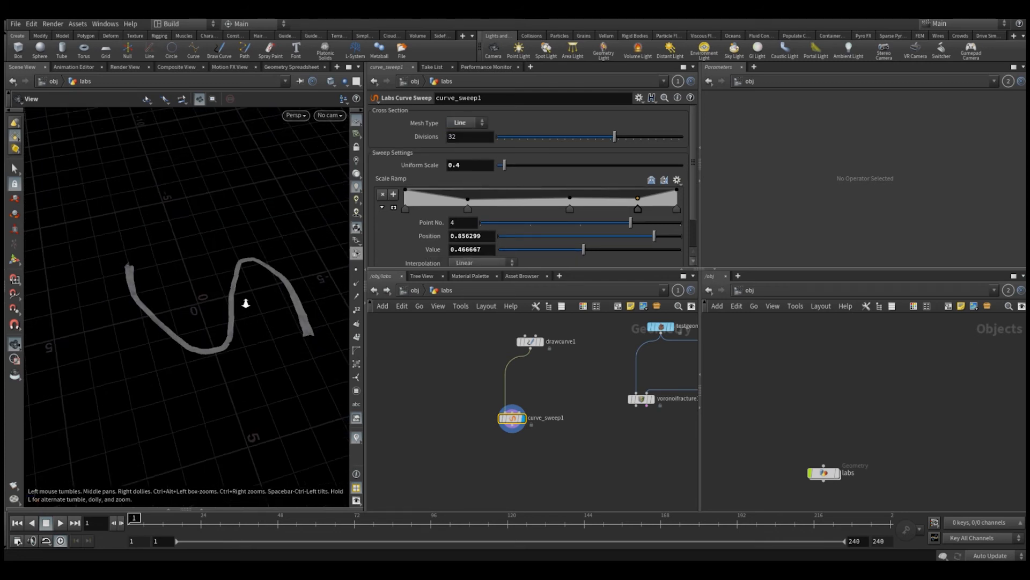
scroll(246, 303, up, 3)
mouse_move(225, 316)
mouse_down()
mouse_move(207, 315)
mouse_move(255, 250)
mouse_move(231, 332)
mouse_up()
right_drag(230, 332, 216, 354)
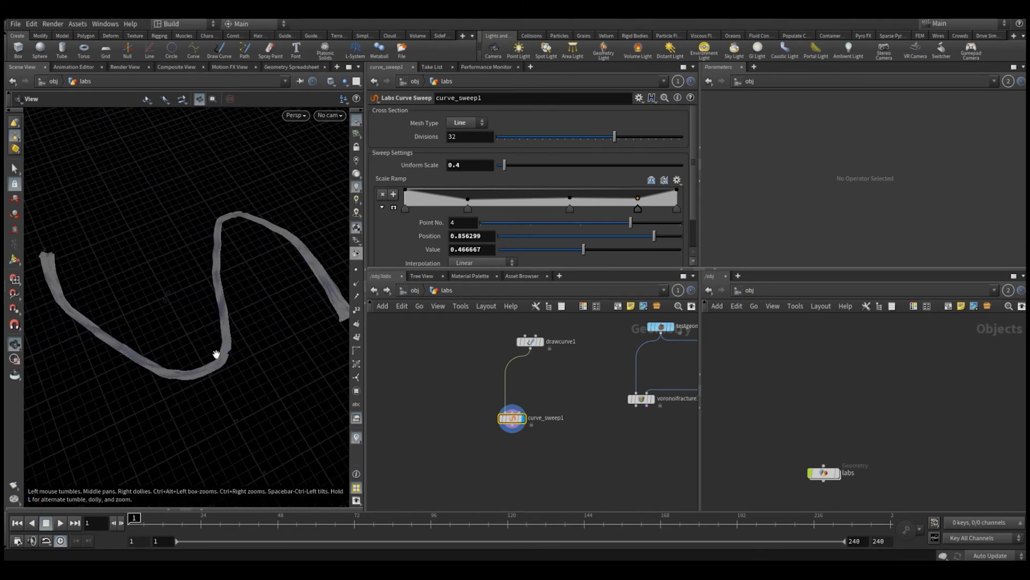
key(ctrl+z)
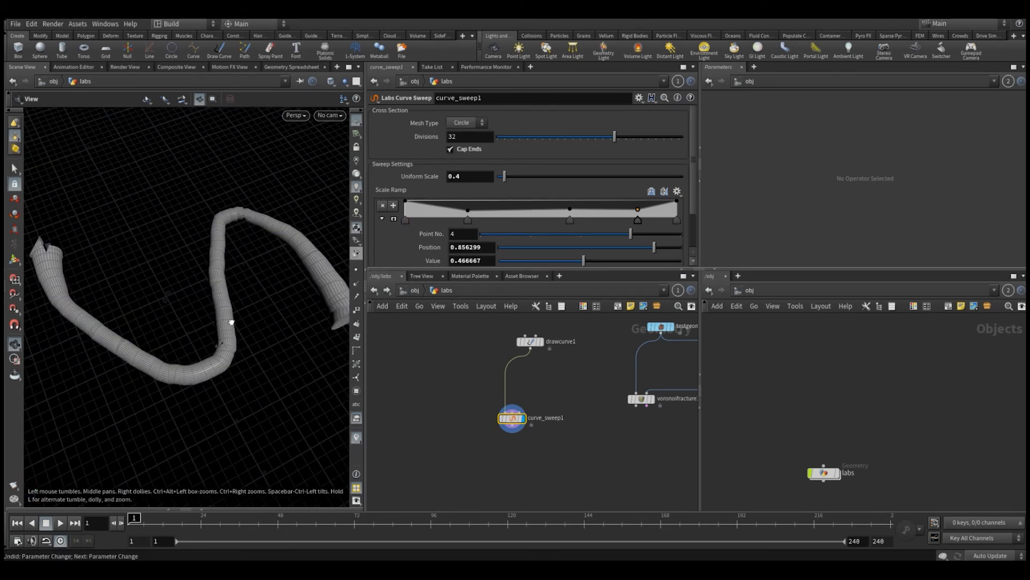
drag(231, 322, 279, 354)
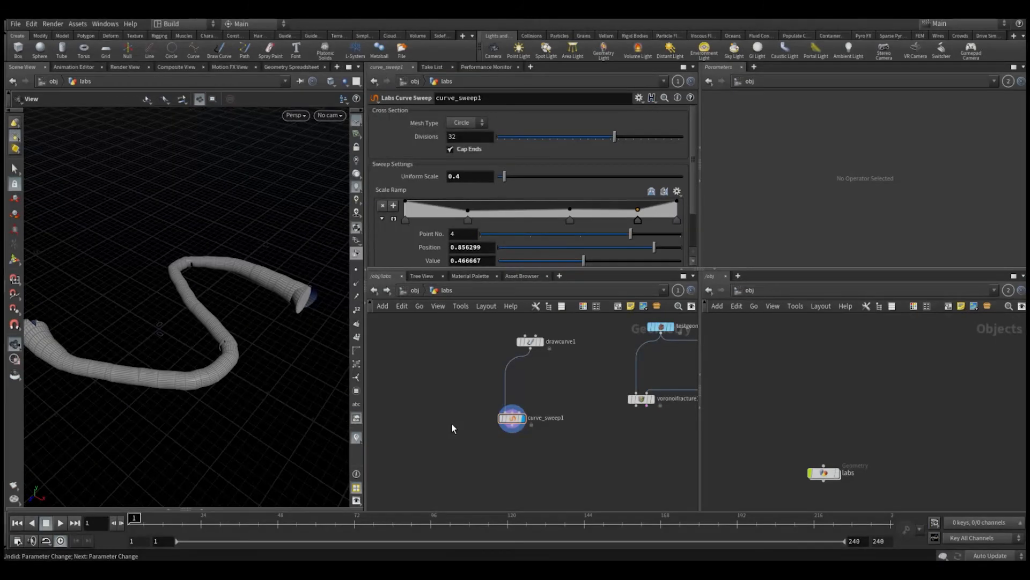
Add a standard Sweep node beside curve_sweep1 for comparison and display it.
scroll(452, 422, up, 2)
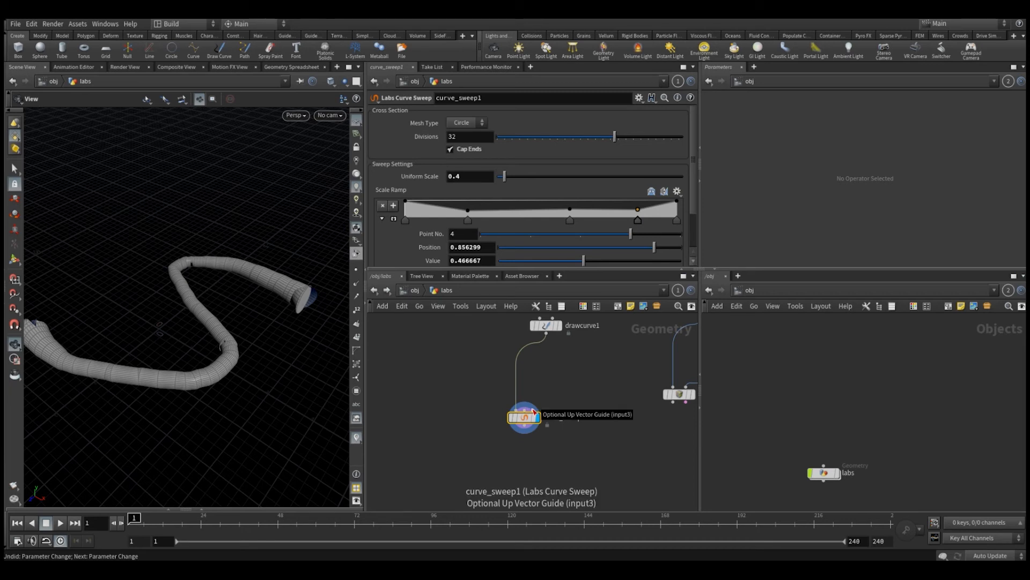
mouse_move(214, 349)
mouse_down()
mouse_move(207, 343)
mouse_move(210, 361)
mouse_up()
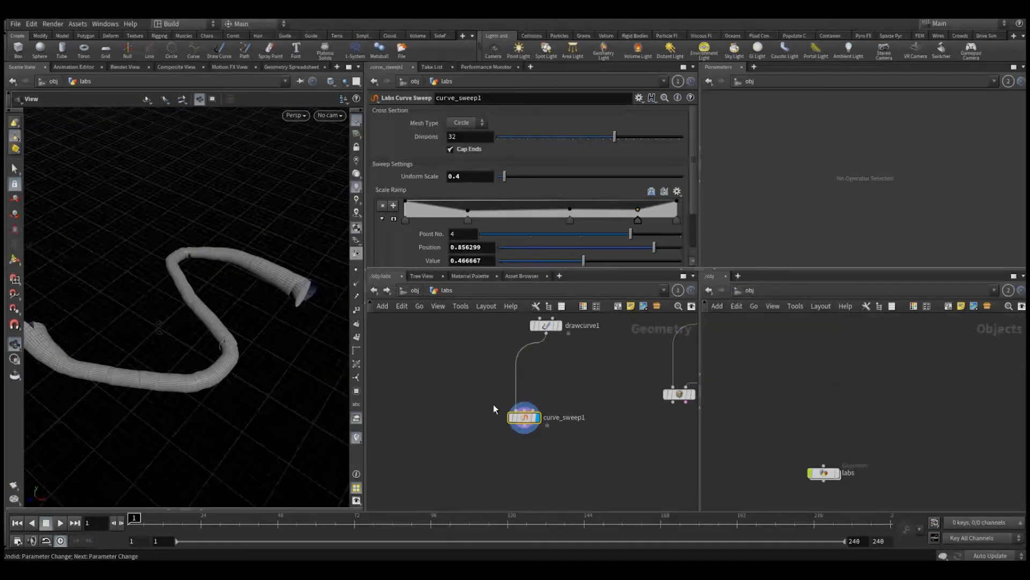
key(Tab)
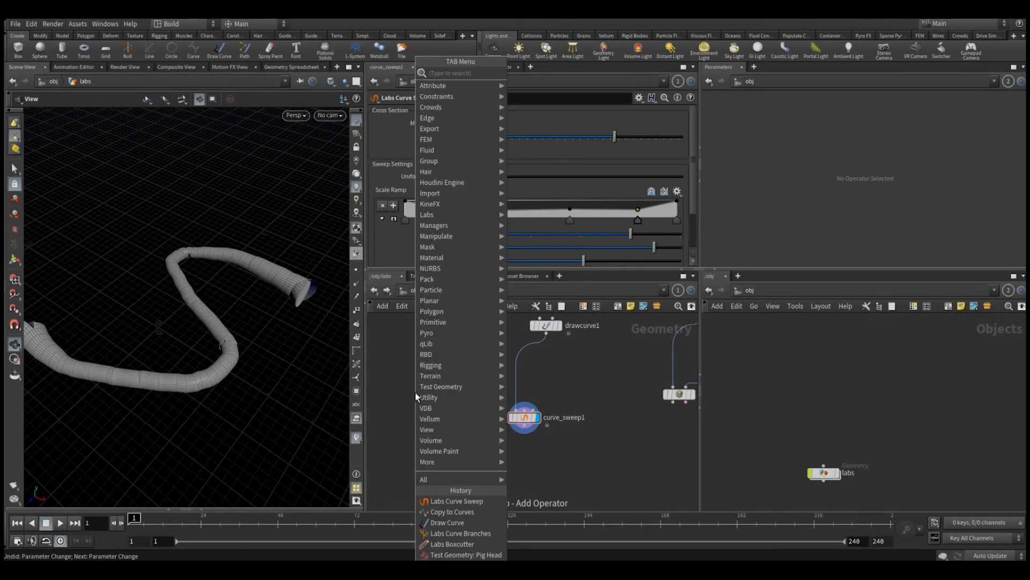
text(sew)
key(BackSpace)
key(BackSpace)
text(we)
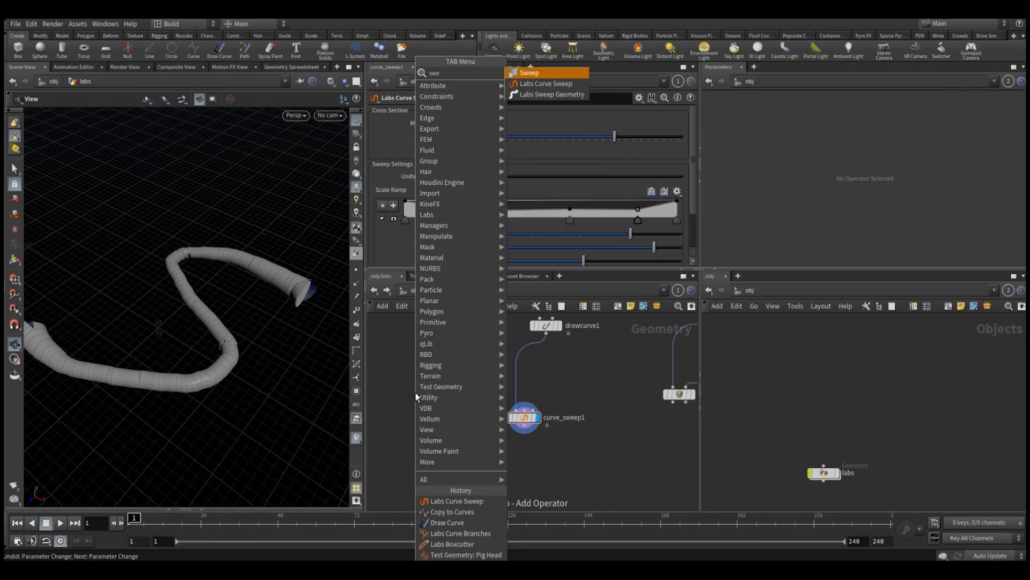
key(Return)
click(415, 393)
drag(416, 394, 443, 412)
click(454, 412)
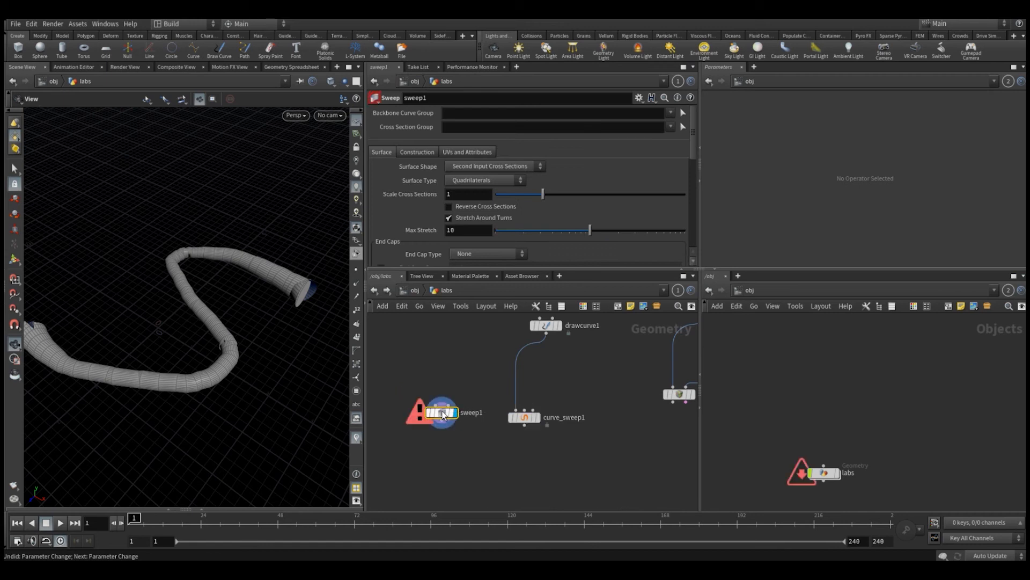
Connect drawcurve1 to the Backbone Curves input of sweep1, undoing the first connection and wiring it again.
drag(546, 333, 435, 405)
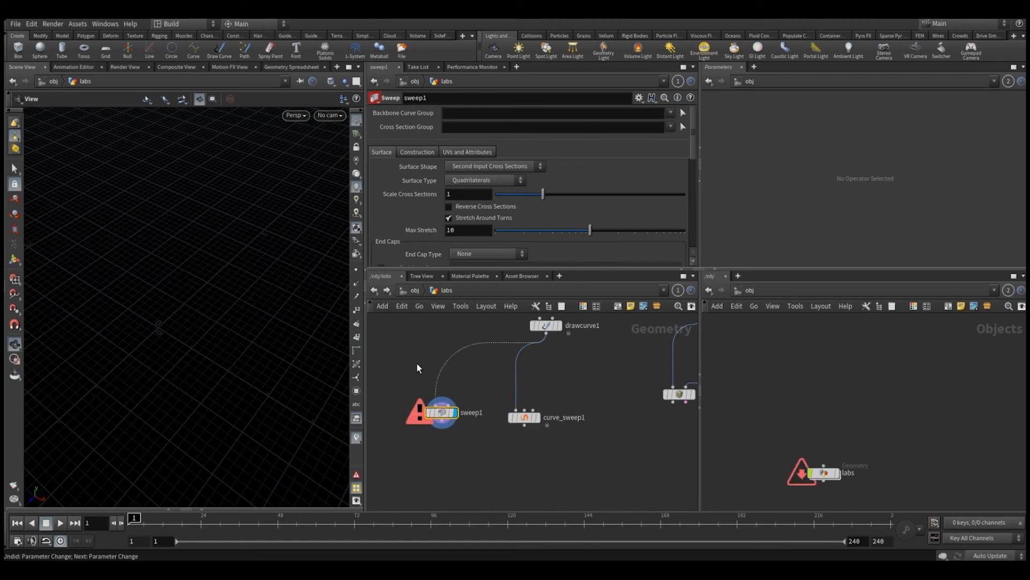
key(ctrl+z)
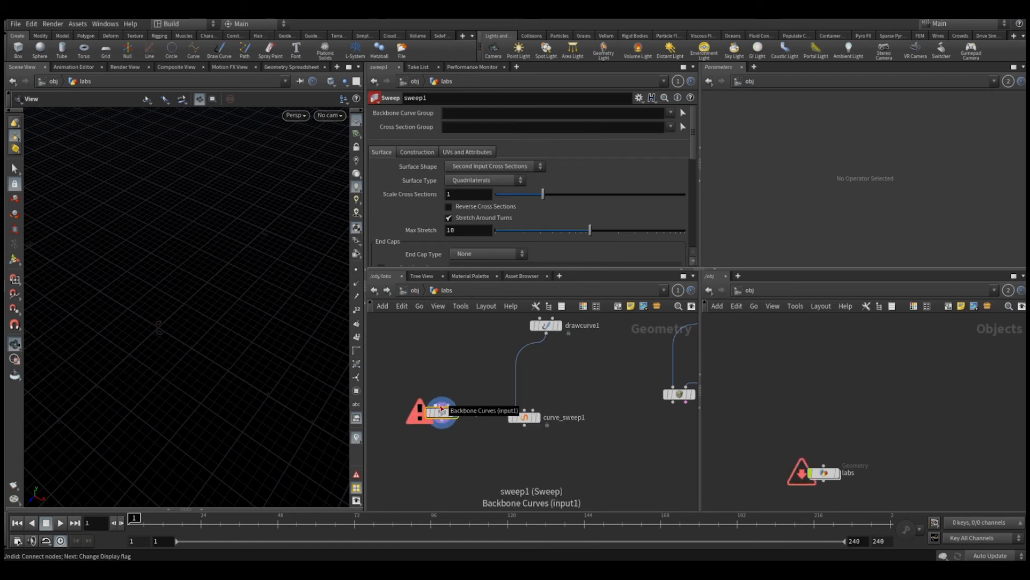
click(435, 405)
click(546, 333)
Set sweep1's surface shape to Round Tube with a radius of 0.407.
click(469, 167)
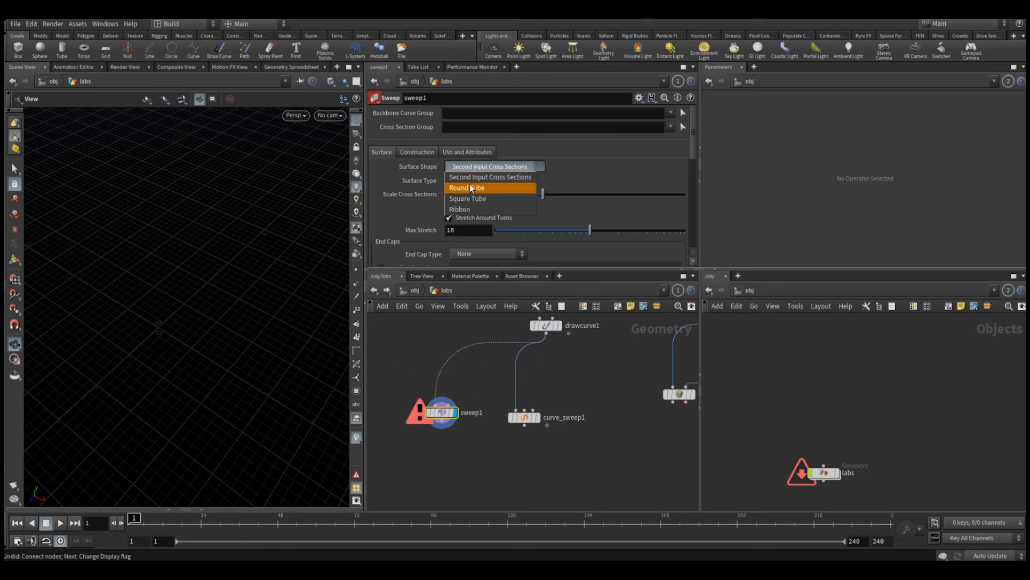
click(470, 187)
scroll(219, 350, up, 3)
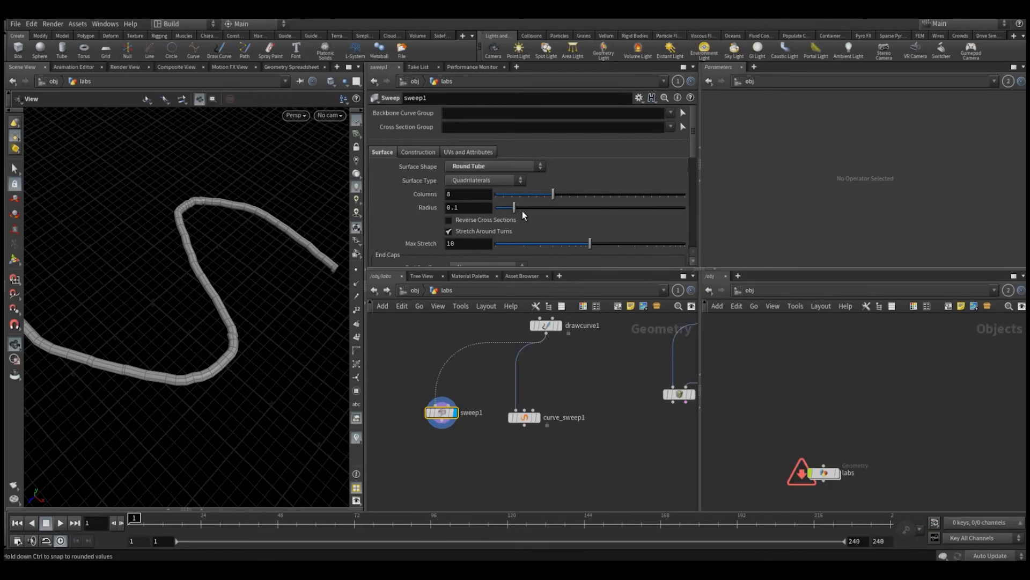
drag(523, 211, 572, 208)
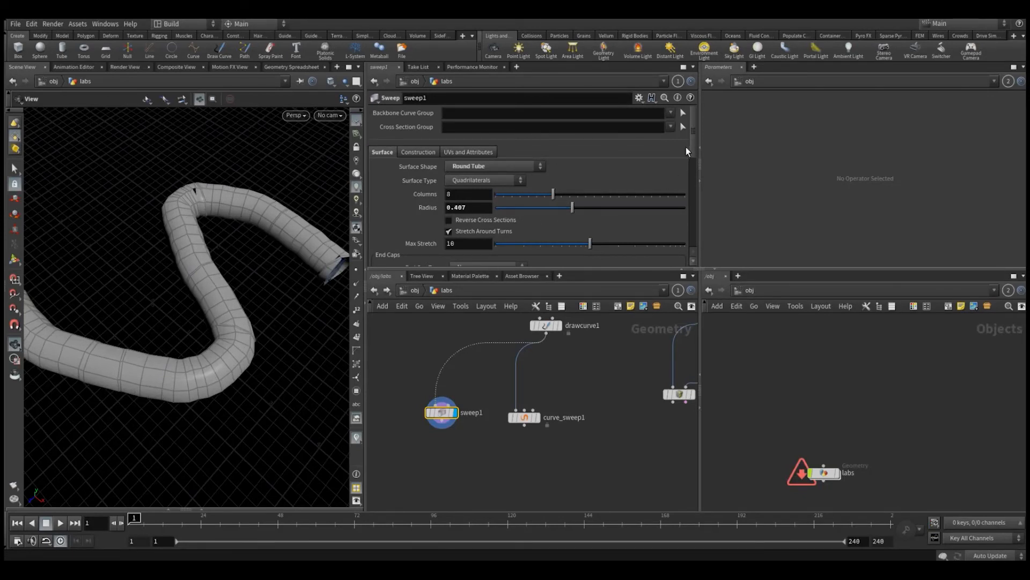
Enable Apply Scale Along Curve on sweep1 and add points that lower its scale ramp between the two ends.
scroll(687, 177, down, 5)
click(509, 161)
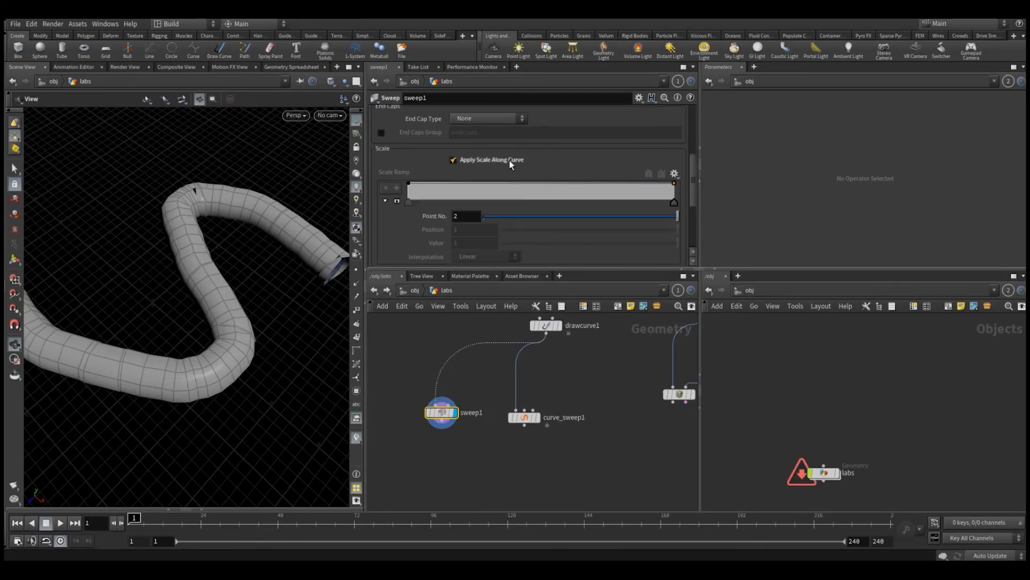
drag(466, 189, 461, 194)
drag(561, 190, 639, 194)
drag(692, 165, 694, 126)
mouse_move(260, 360)
mouse_down()
mouse_move(225, 338)
mouse_move(255, 370)
mouse_up()
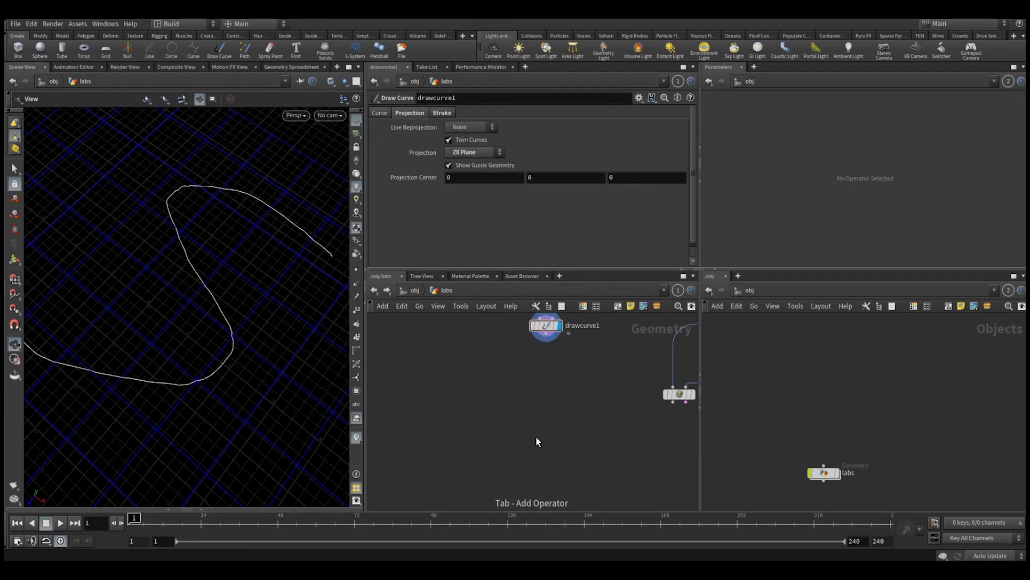
Add a Labs Lightning node from the Labs Geo tools below drawcurve1.
key(Tab)
mouse_move(553, 215)
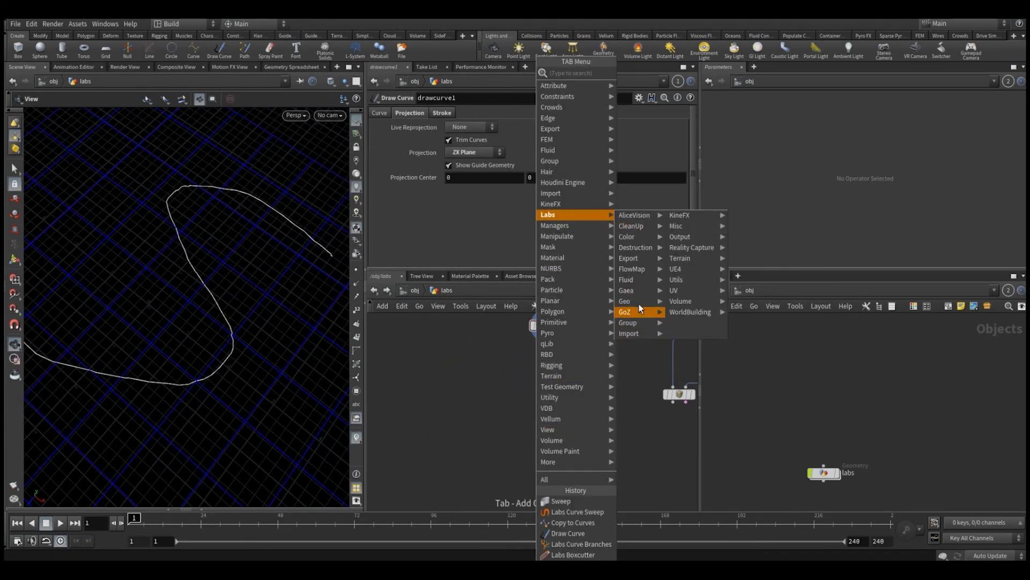
mouse_move(643, 301)
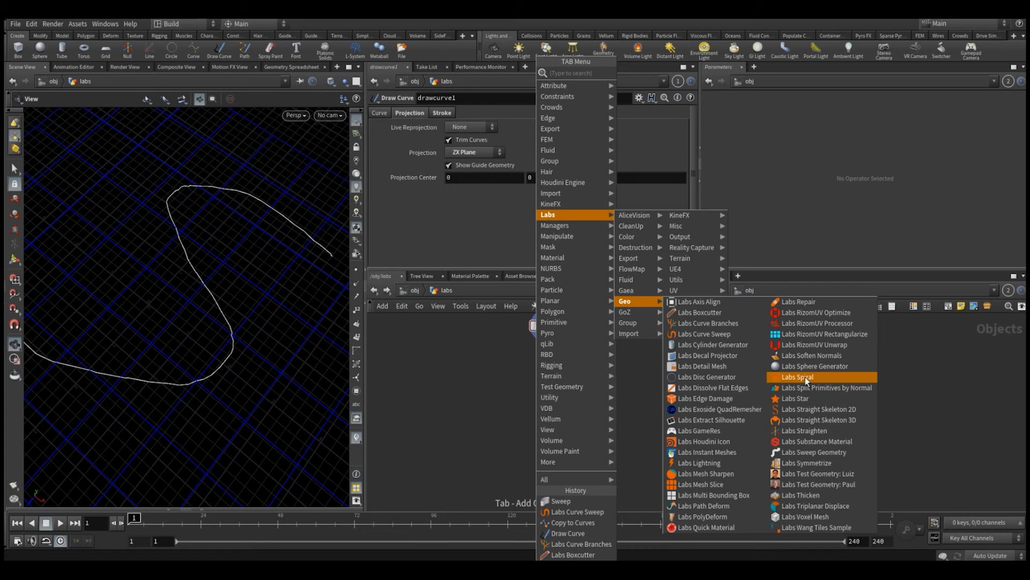
click(693, 462)
click(517, 403)
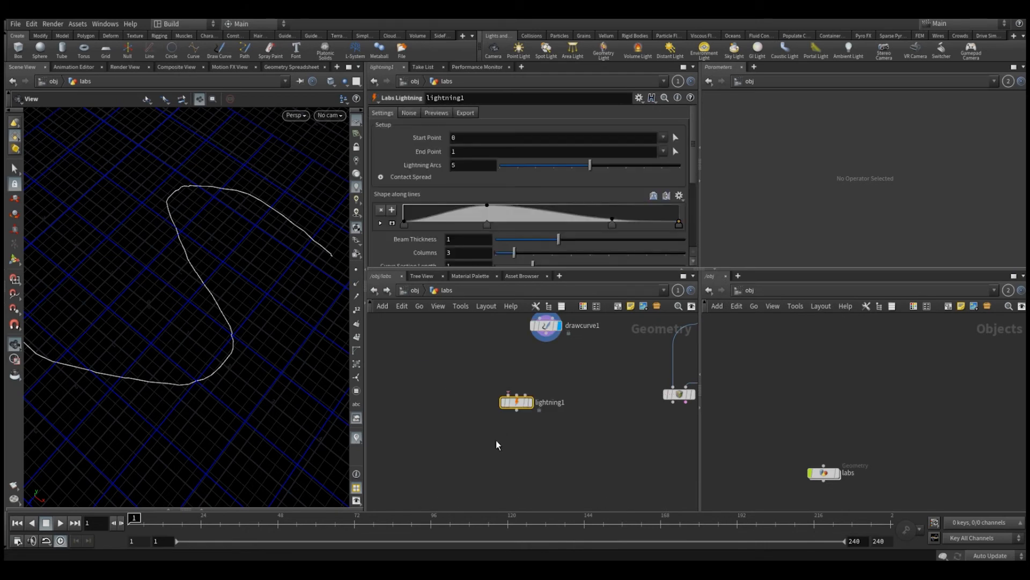
Display lightning1 in the viewport and move drawcurve1 aside to clear the space above it.
drag(497, 440, 546, 388)
key(r)
key(space+g)
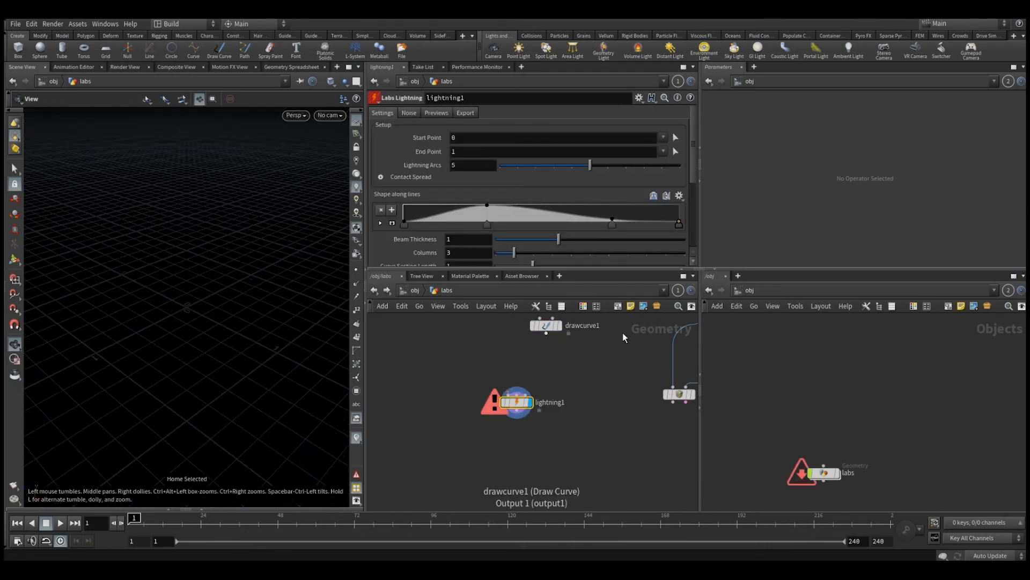
drag(546, 325, 648, 329)
middle_drag(483, 326, 501, 374)
Add a Test Geometry: Pig Head node above lightning1, display it, and turn off Add Shader.
key(Tab)
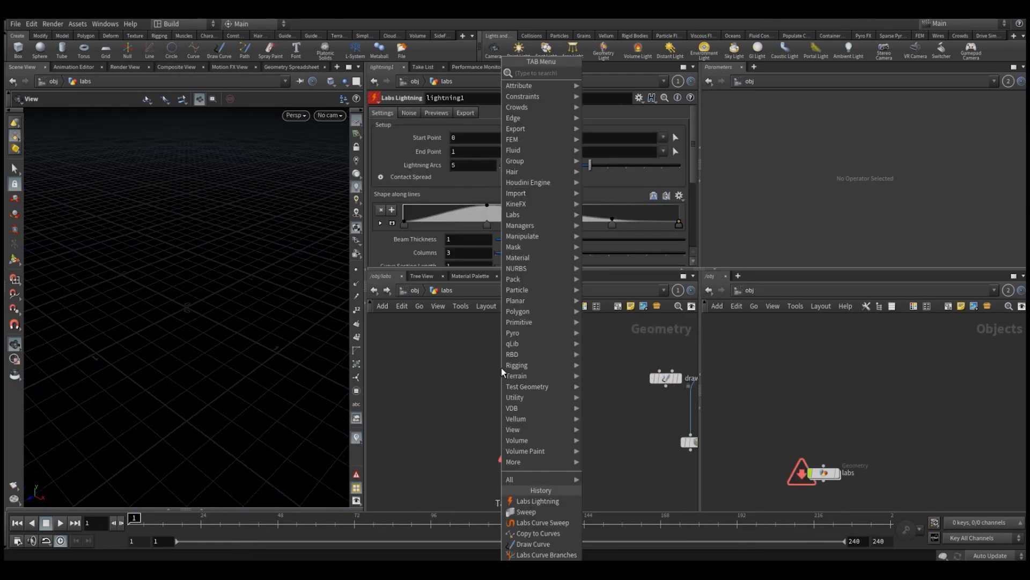
text(pig)
key(Return)
click(502, 368)
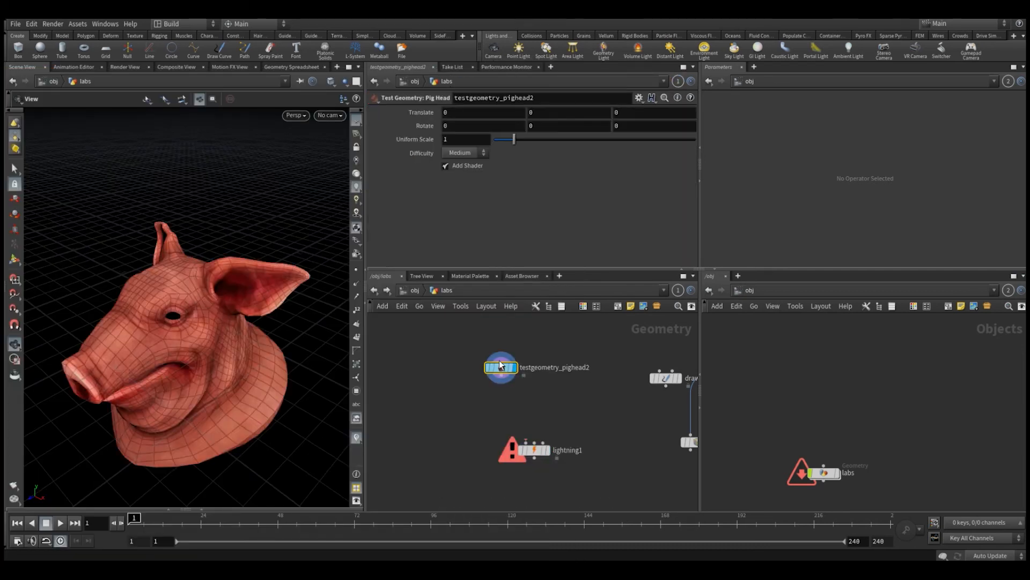
click(462, 167)
scroll(225, 365, down, 3)
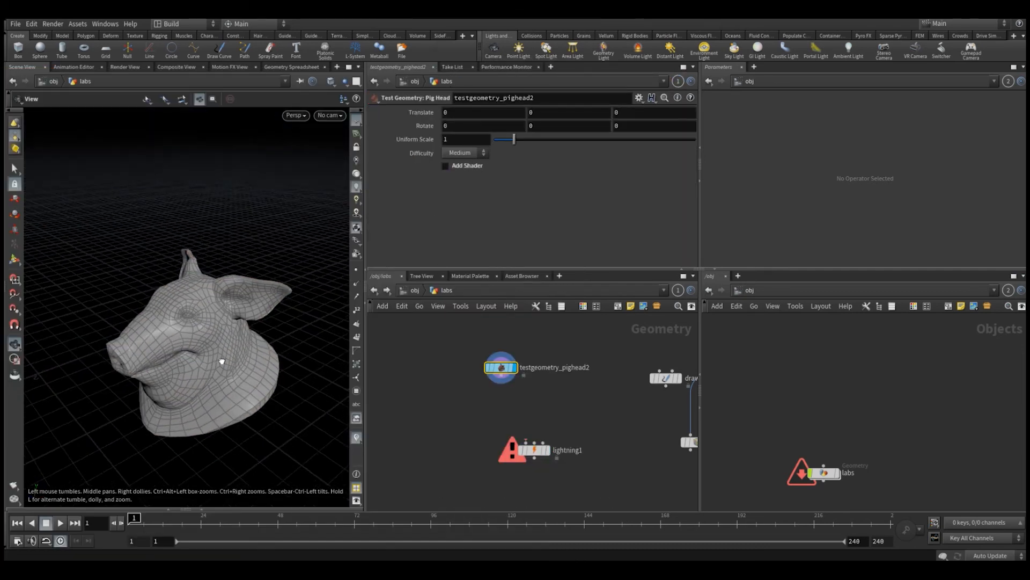
Connect testgeometry_pighead2 to lightning1's first input and display lightning1, placing it slightly closer to the pig head node.
click(500, 380)
click(532, 450)
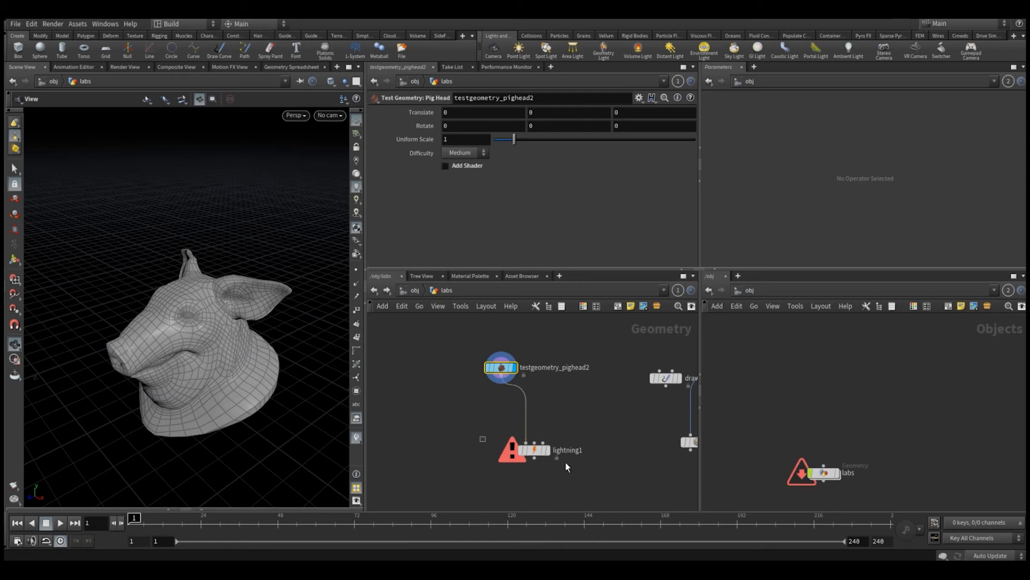
click(534, 453)
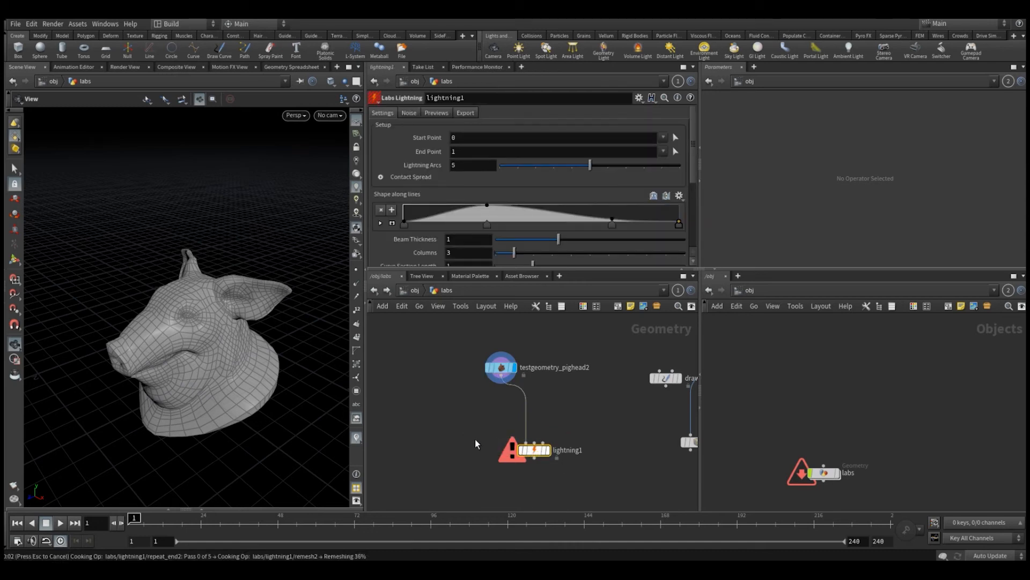
drag(537, 450, 532, 429)
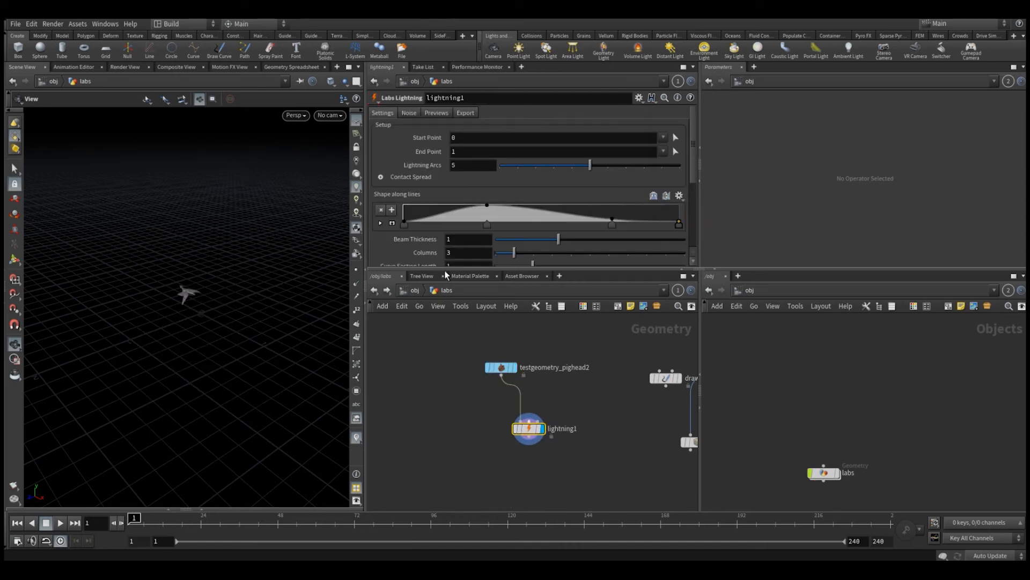
Enable Show Input in lightning1's preview settings and examine the lightning near the pig's ear.
click(436, 113)
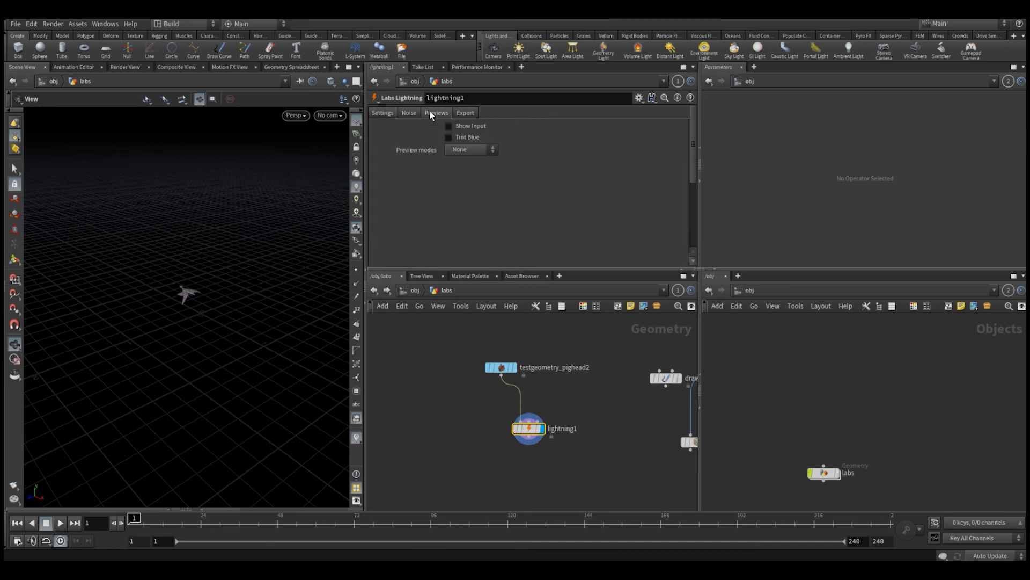
click(458, 126)
right_drag(188, 317, 246, 294)
drag(247, 294, 129, 364)
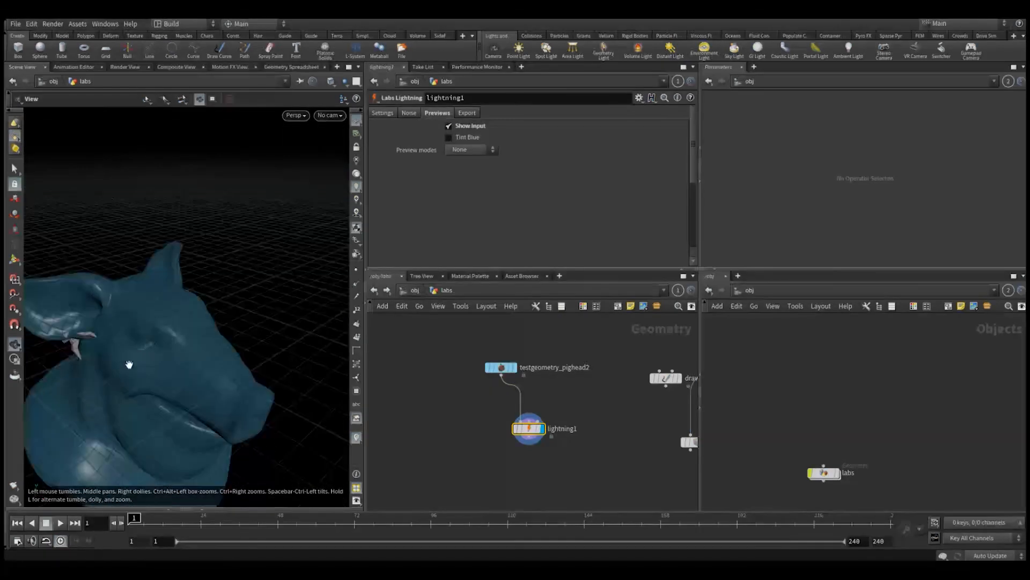
middle_drag(130, 364, 216, 318)
drag(216, 317, 212, 291)
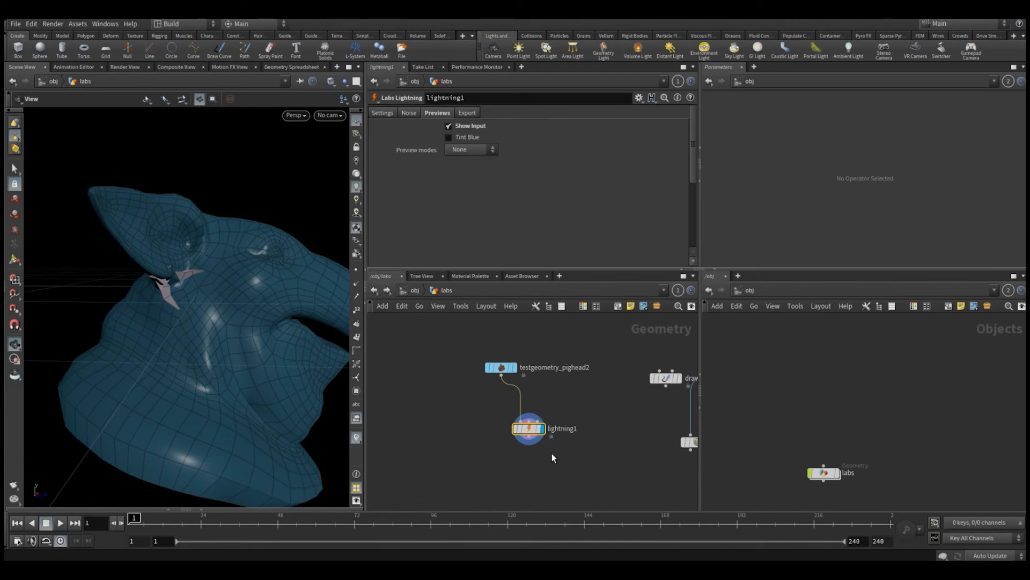
Set lightning1's Start Point to 10.
click(384, 113)
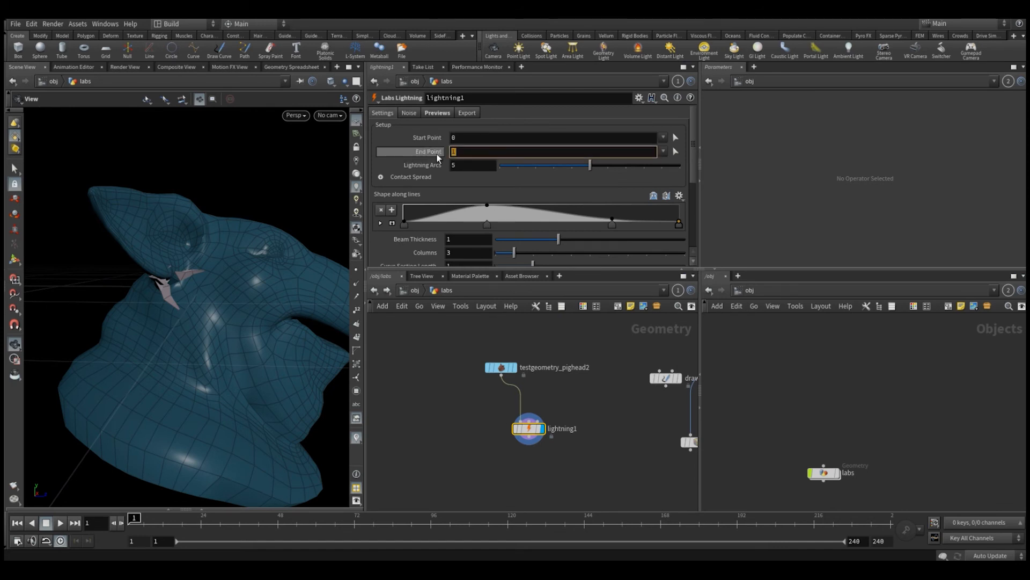
click(495, 137)
text(10)
key(Return)
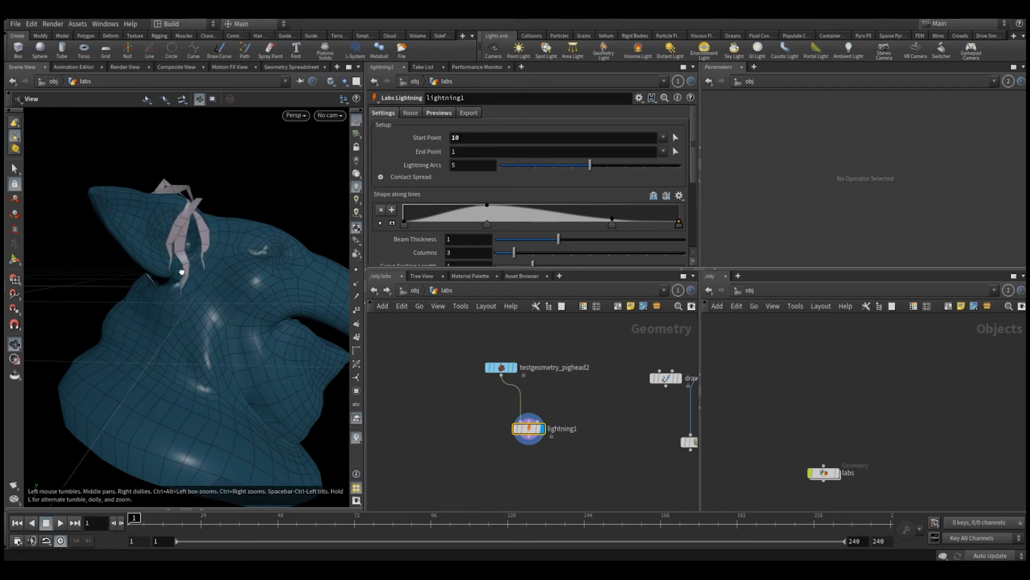
Show point numbers in the viewport, examine the points around the ear and lightning arcs, and hide the numbers.
drag(182, 271, 154, 288)
click(356, 312)
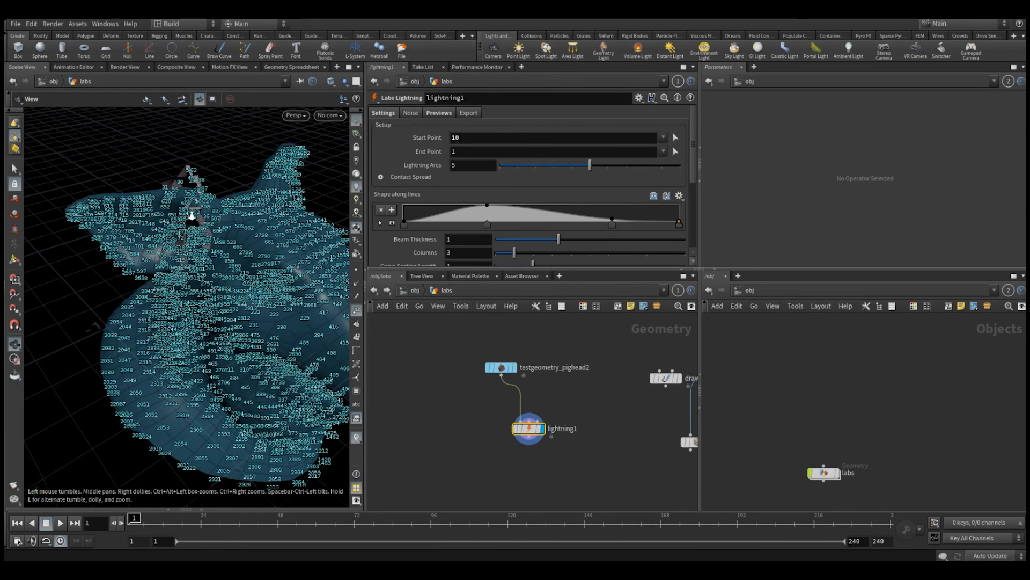
right_drag(192, 216, 250, 123)
middle_drag(225, 200, 217, 285)
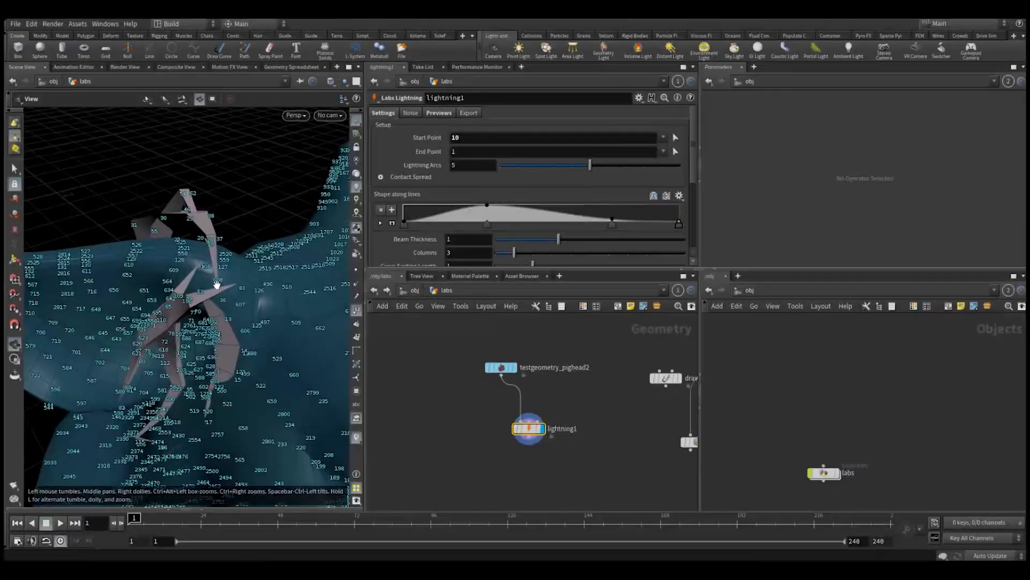
drag(255, 311, 240, 294)
right_drag(227, 286, 230, 230)
drag(230, 230, 202, 271)
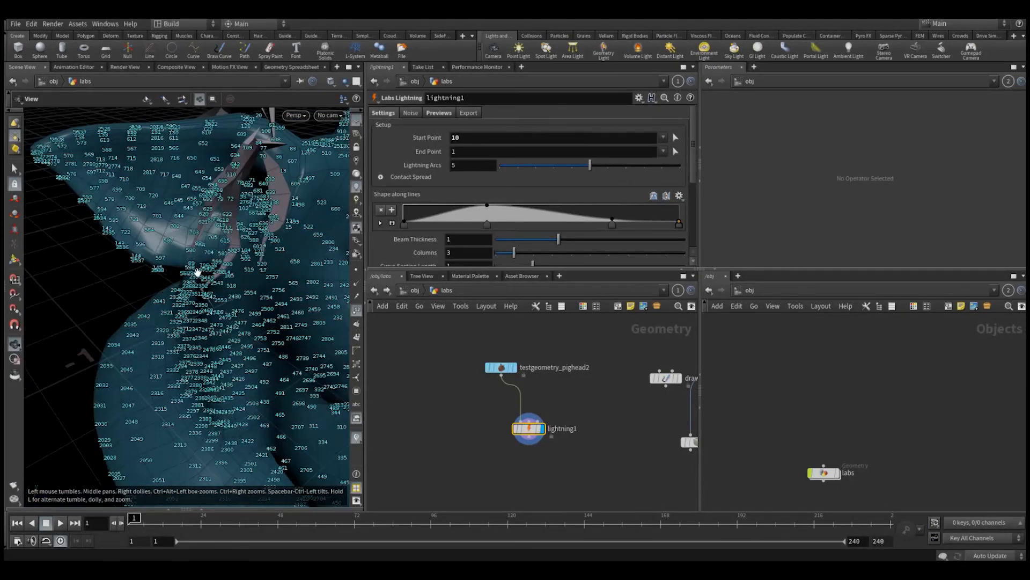
click(357, 308)
drag(241, 263, 273, 290)
Turn off Show Input on lightning1 and template testgeometry_pighead2 as a wireframe reference around the lightning.
click(438, 113)
click(449, 126)
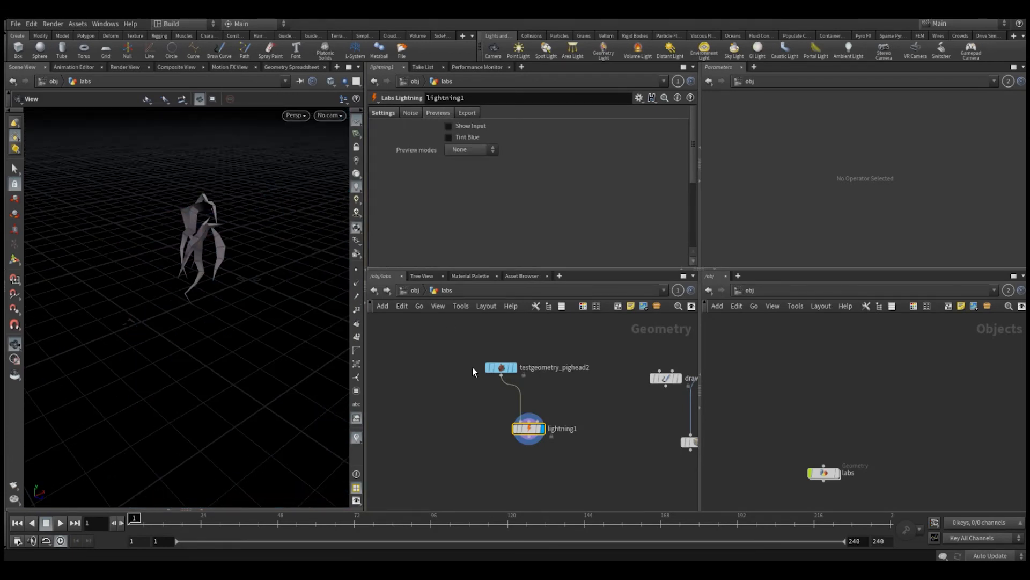
click(510, 367)
click(524, 428)
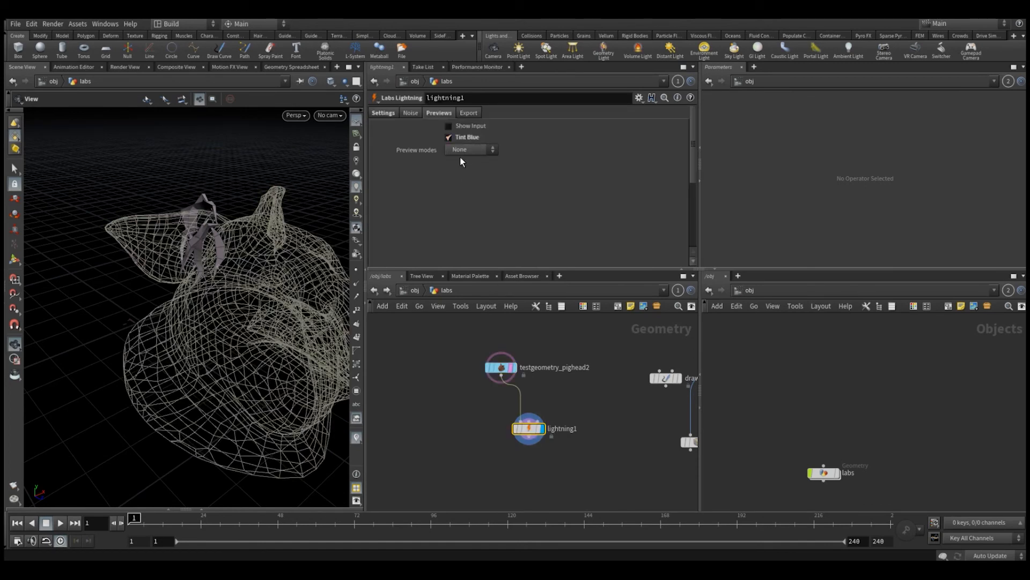
Enable Tint Blue on lightning1, set Preview modes to Animation, and play the timeline.
click(466, 137)
click(463, 150)
click(465, 172)
key(Up)
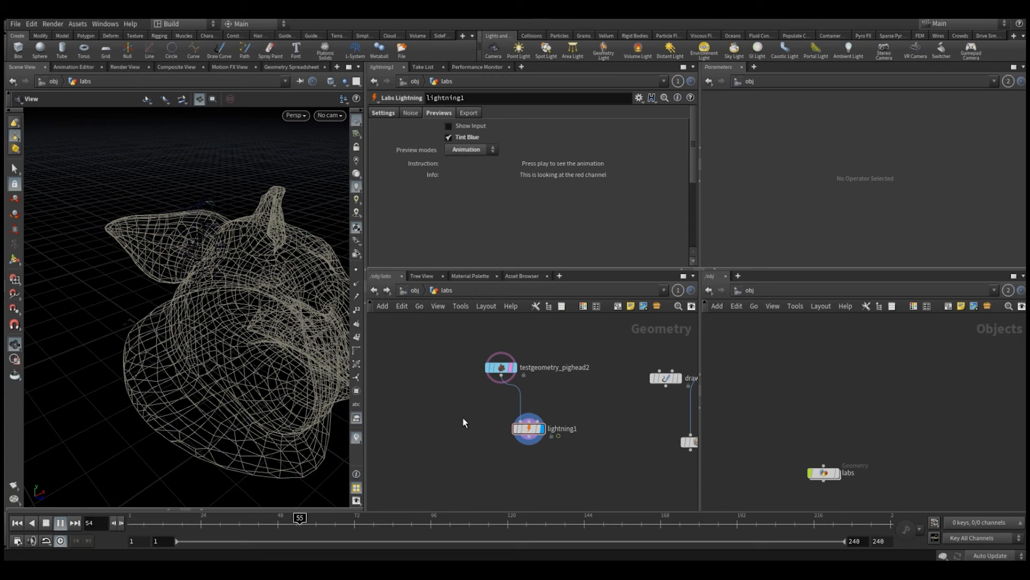
key(Up)
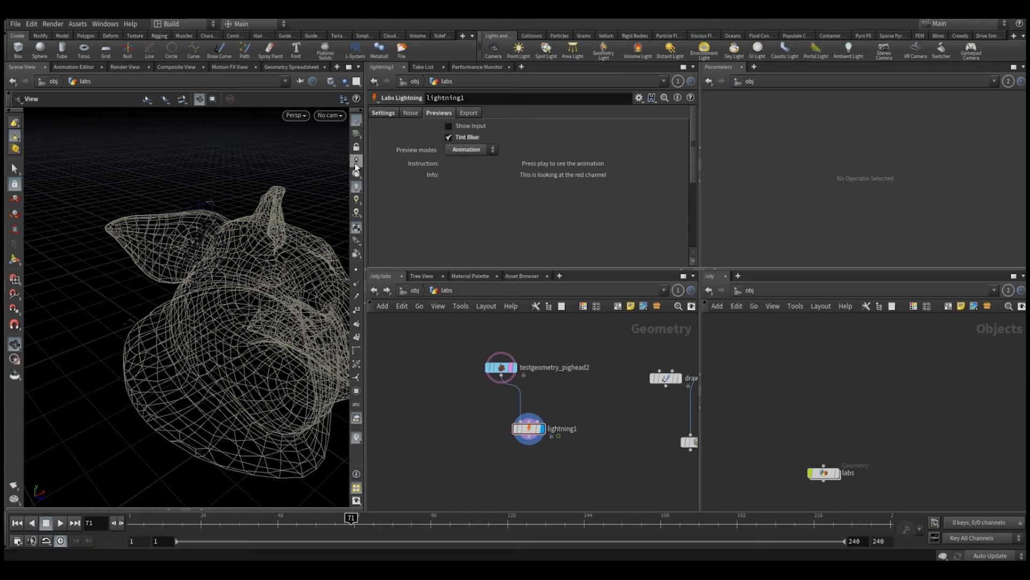
Change the viewport lighting and replay the lightning animation from the first frame, finishing at frame 14.
click(356, 212)
key(ctrl+Up)
key(Up)
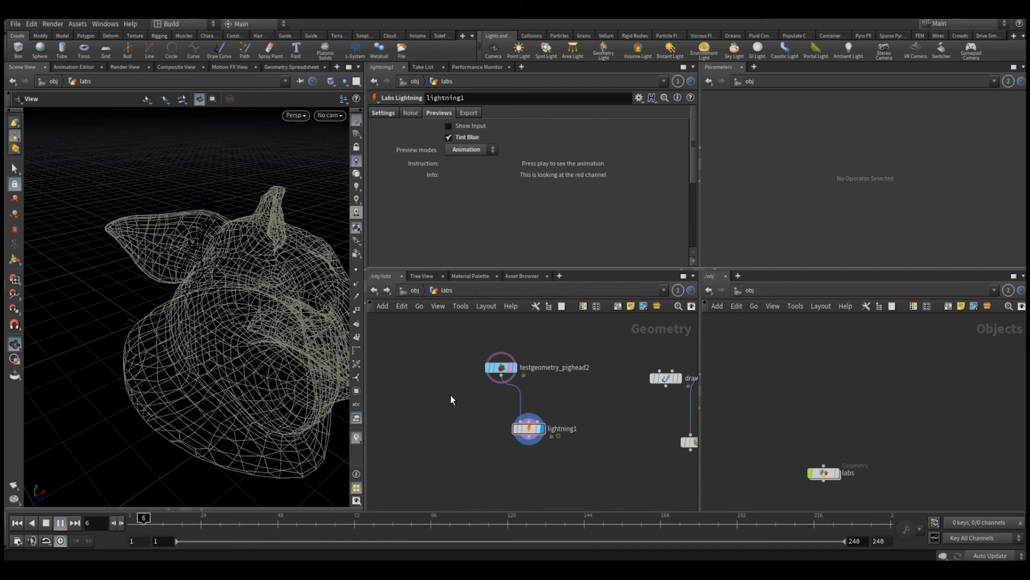
key(Up)
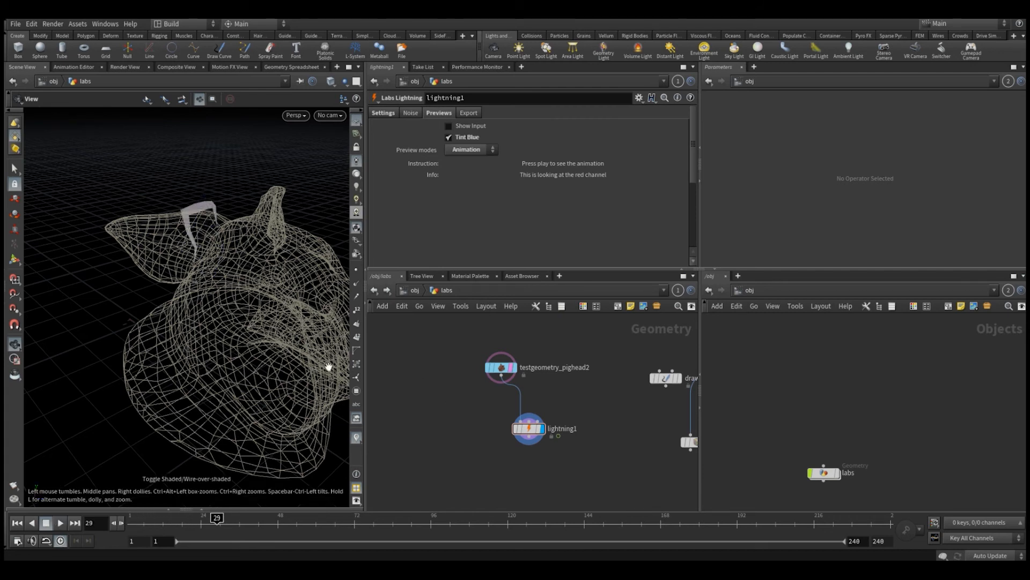
key(Up)
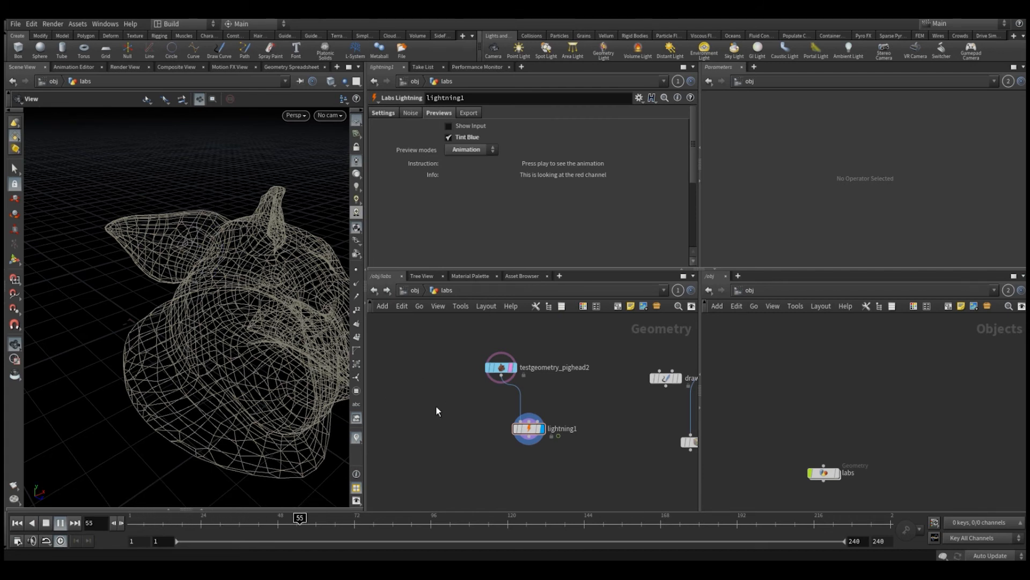
key(Up)
key(ctrl+Up)
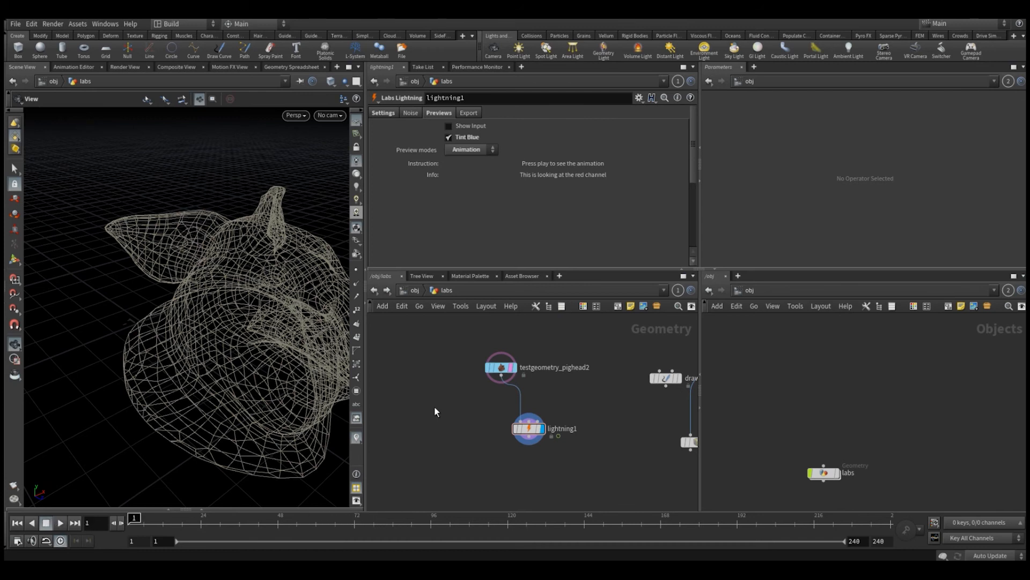
click(170, 520)
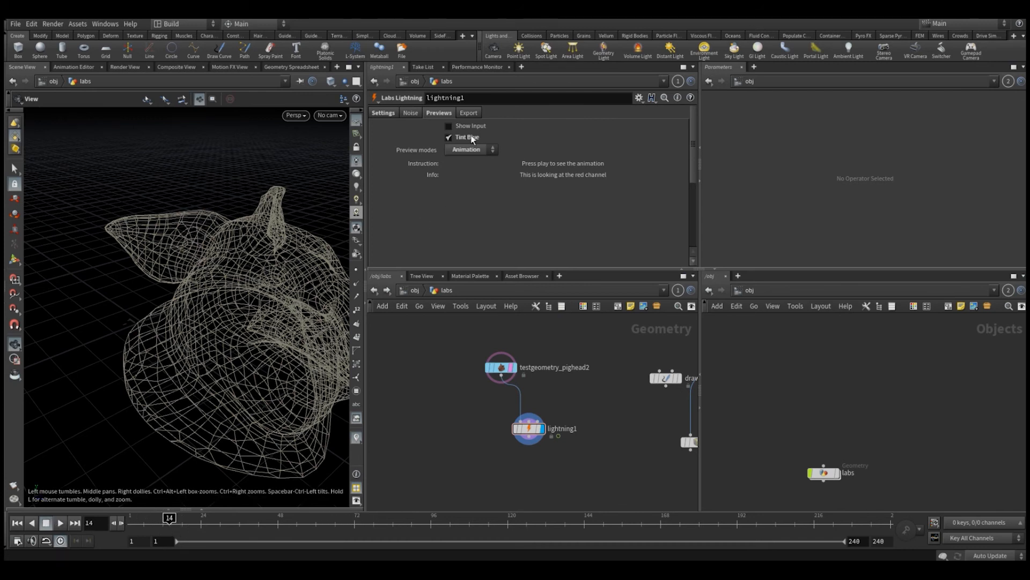
Turn off Tint Blue on lightning1 and set Preview modes to None.
click(449, 137)
click(465, 170)
Set lightning1's Lightning Arcs to 10 and lower the peak of its Shape along lines ramp.
click(383, 113)
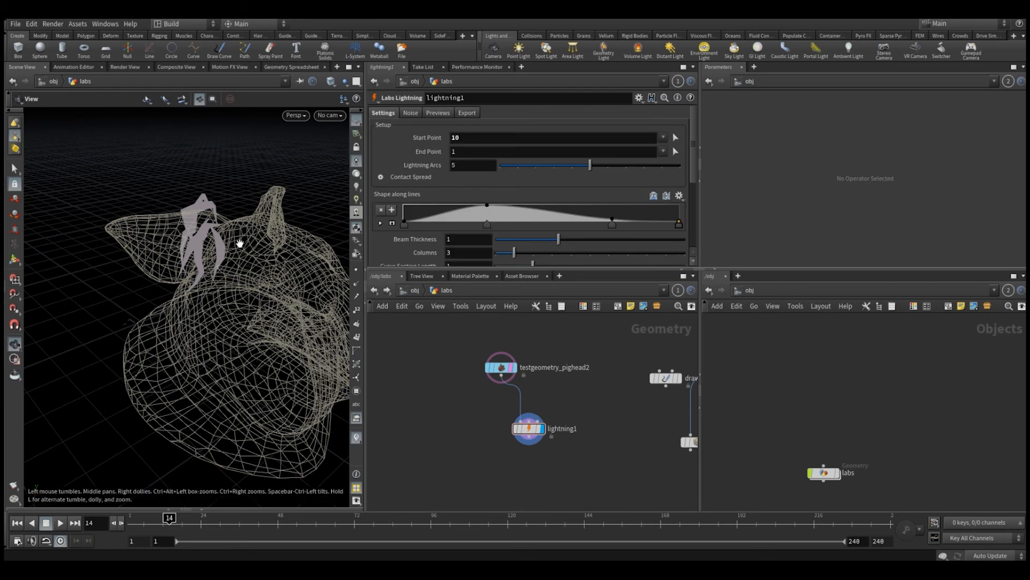
drag(590, 165, 674, 168)
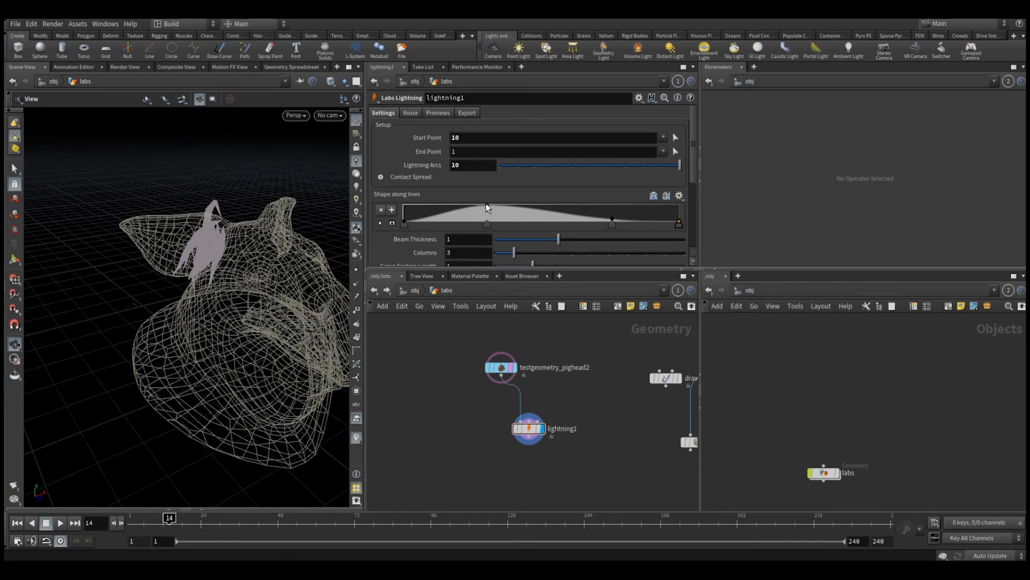
mouse_move(487, 206)
mouse_down()
mouse_move(487, 222)
mouse_move(493, 216)
mouse_up()
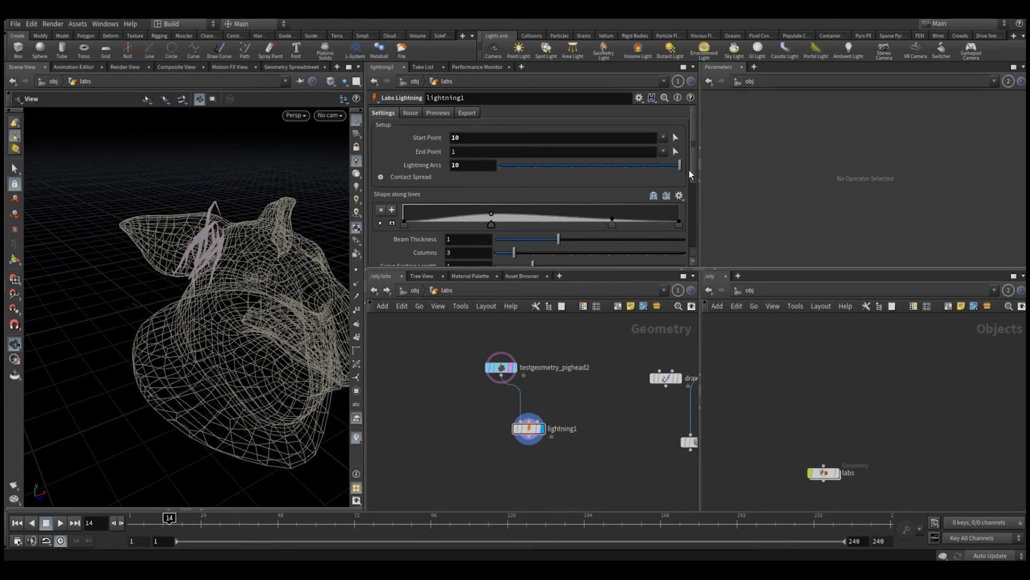
Try a different Beam Thickness on lightning1 and undo it.
drag(690, 170, 685, 218)
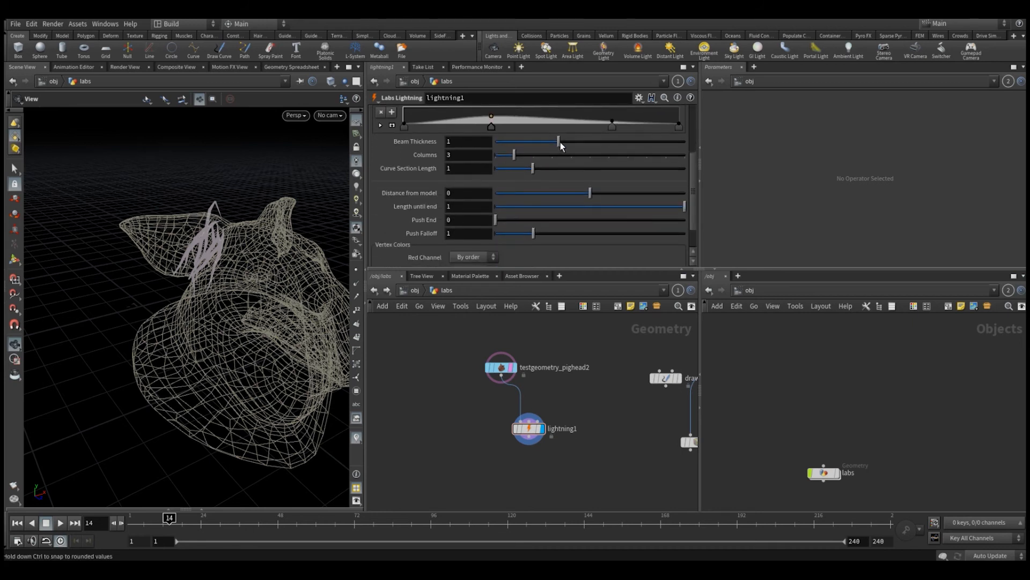
drag(559, 144, 514, 158)
key(ctrl+z)
Examine the lightning beams on the ear and the remaining length, push, and vertex color settings, playing the timeline briefly.
drag(208, 236, 245, 178)
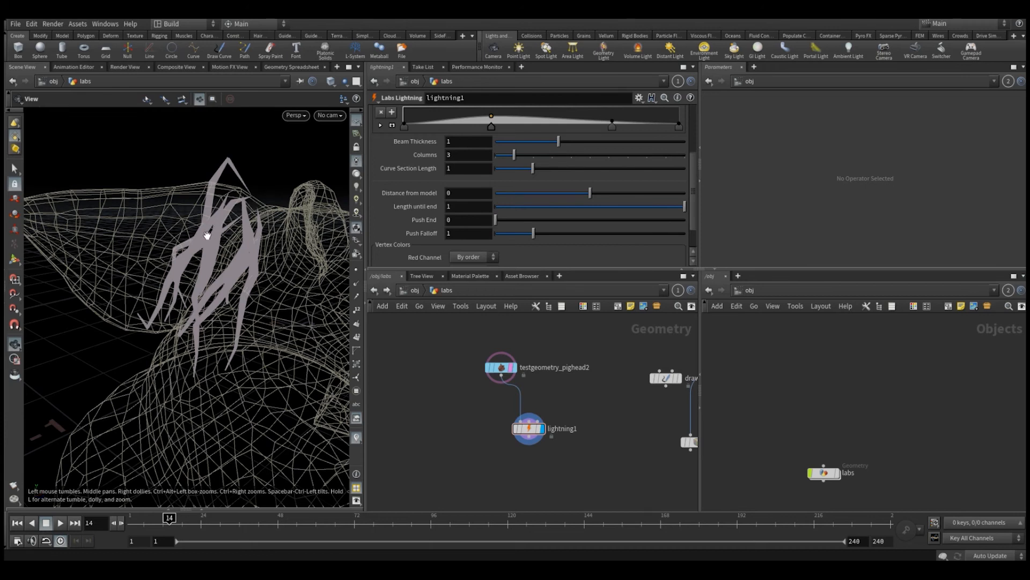
key(shift+w)
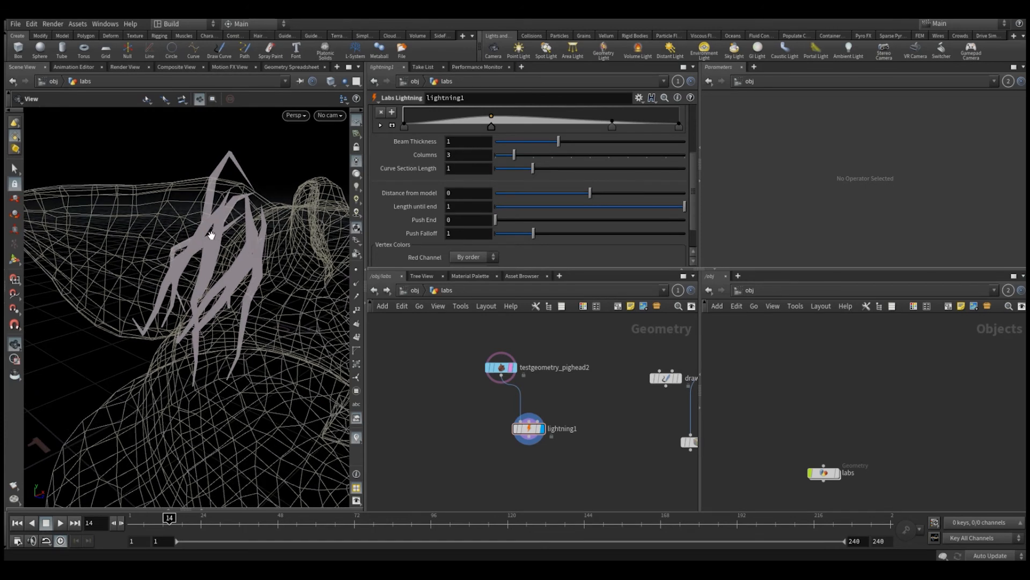
drag(229, 290, 233, 289)
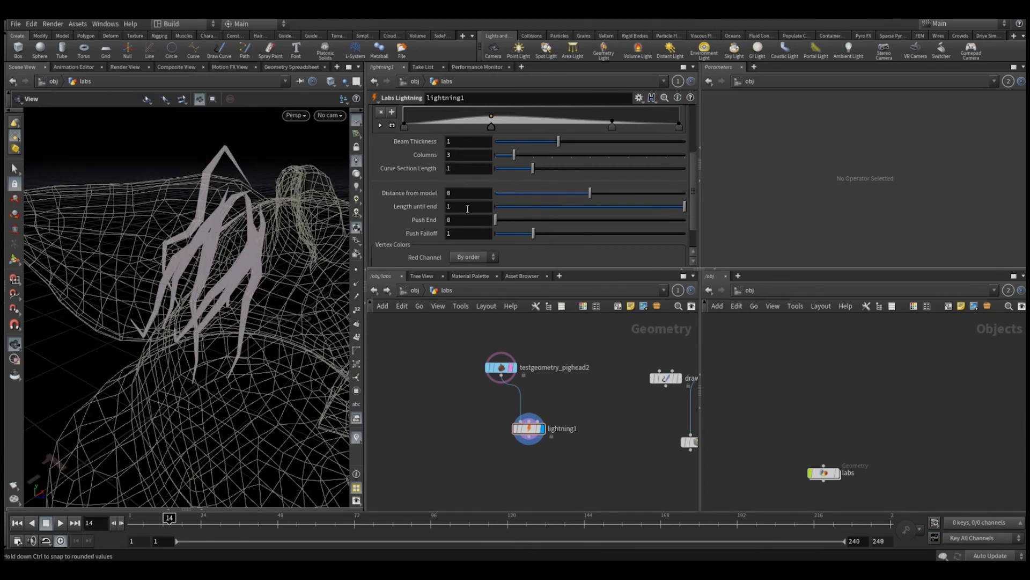
scroll(423, 226, down, 2)
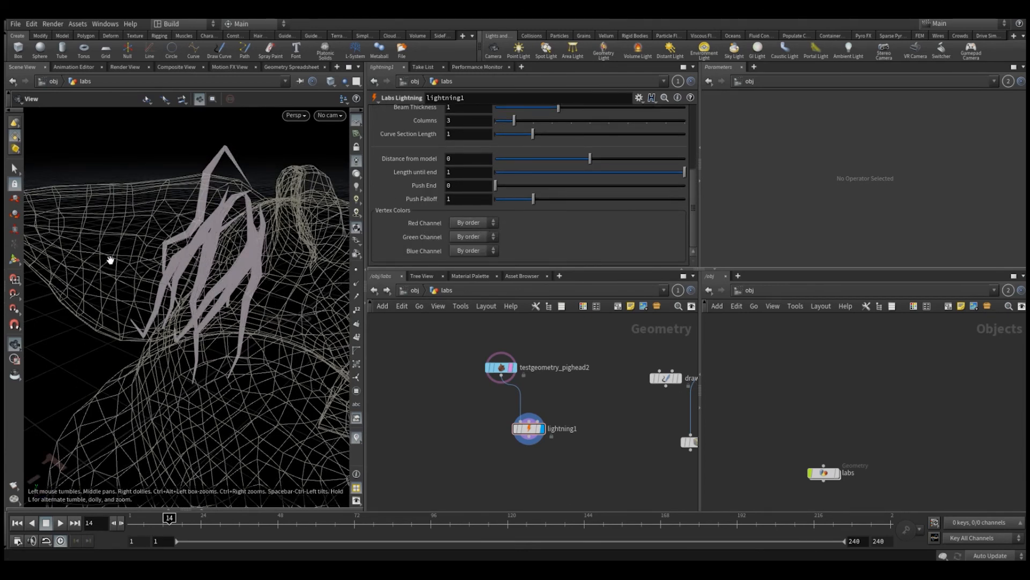
drag(190, 277, 189, 311)
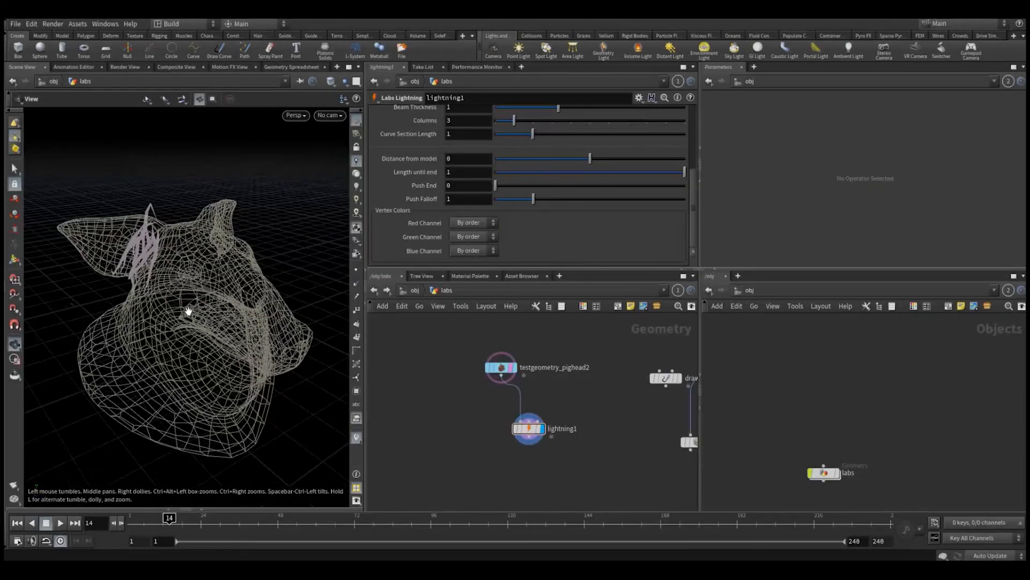
key(Up)
key(ctrl+Up)
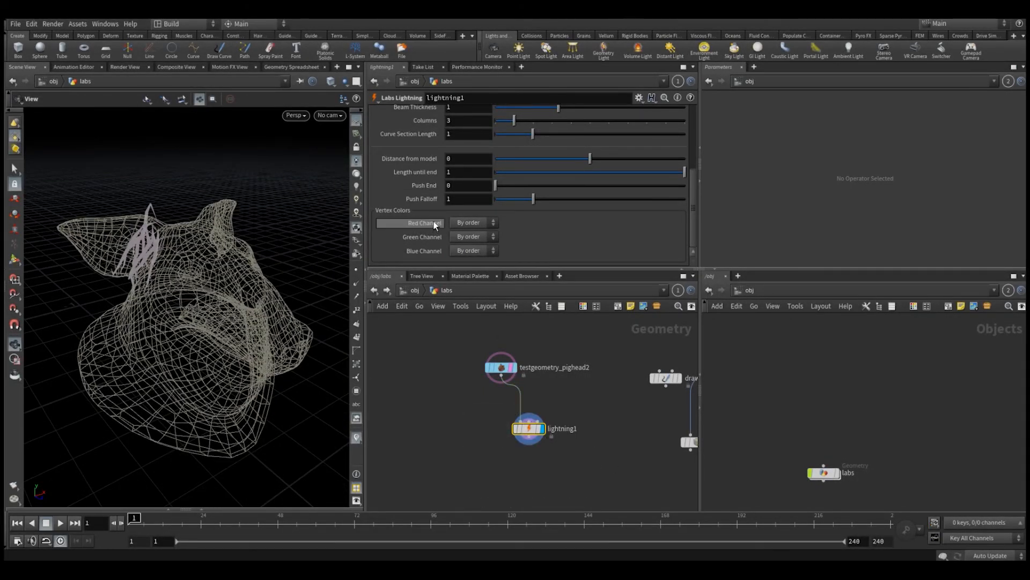
Set lightning1's End Point to the expression $F so it follows the current frame.
scroll(434, 223, up, 4)
drag(480, 152, 418, 161)
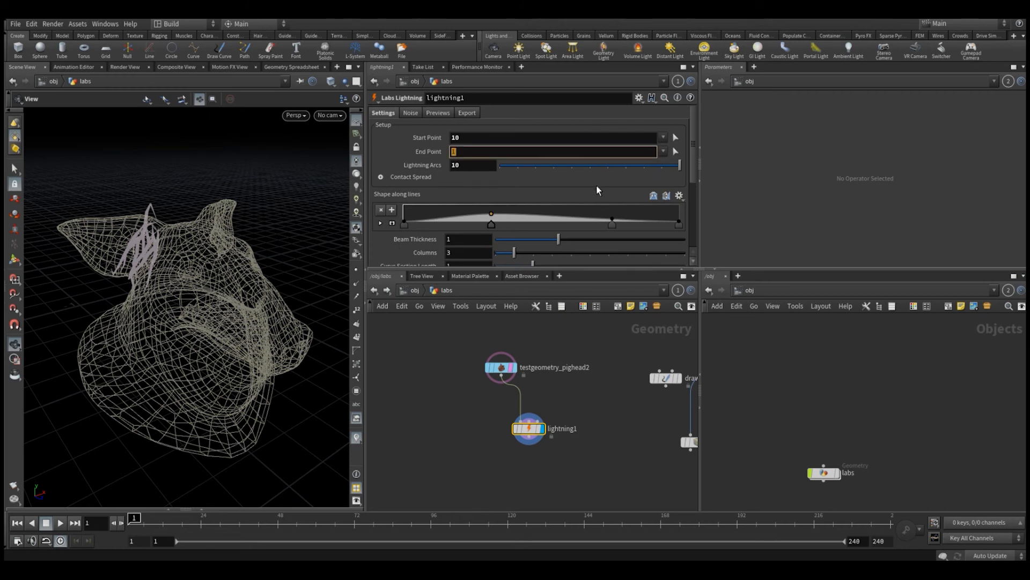
text($F)
key(Return)
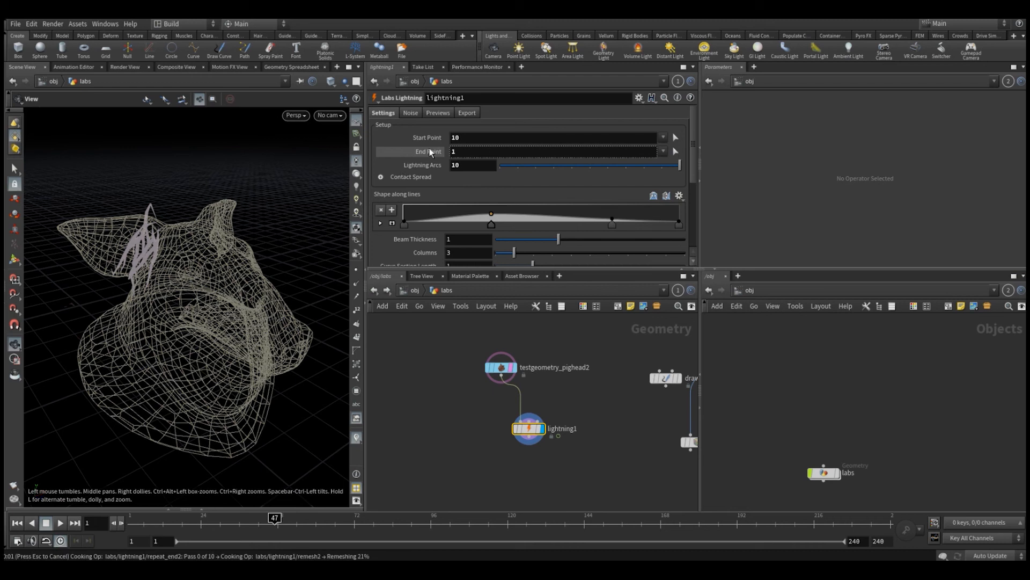
text($F)
key(Return)
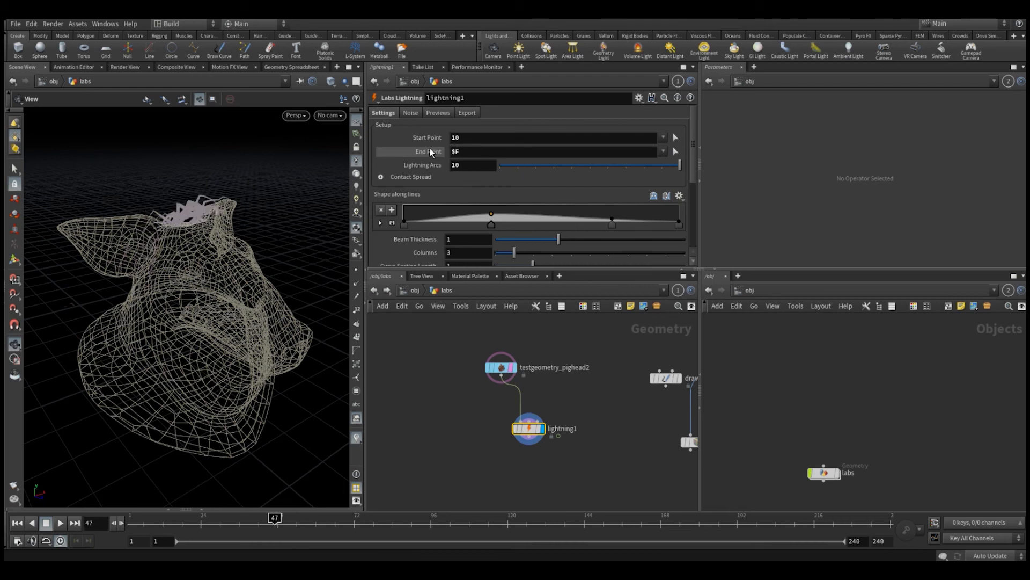
Play and scrub the timeline to examine how the lightning travels across the pig head.
drag(207, 237, 202, 201)
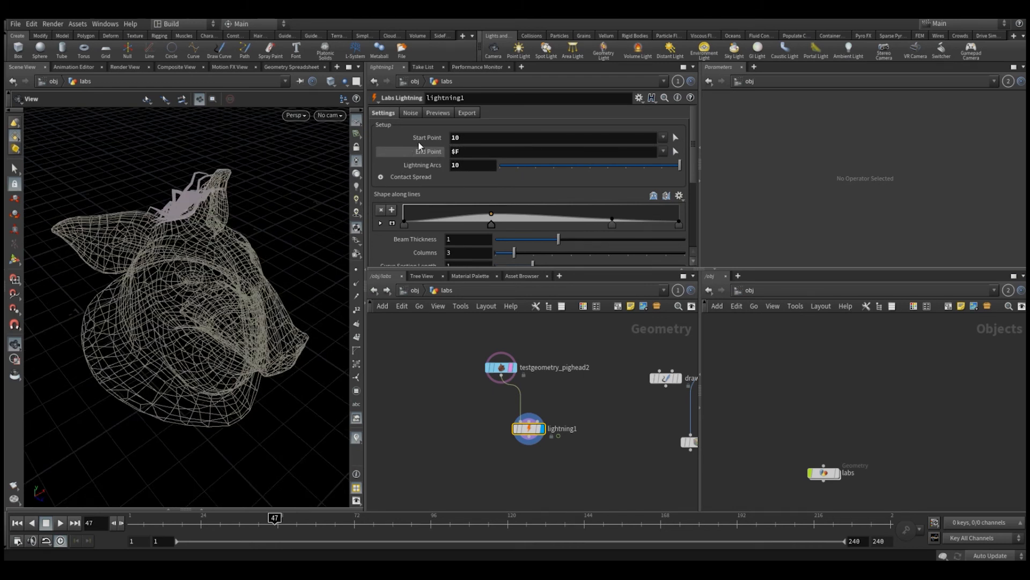
drag(193, 276, 198, 257)
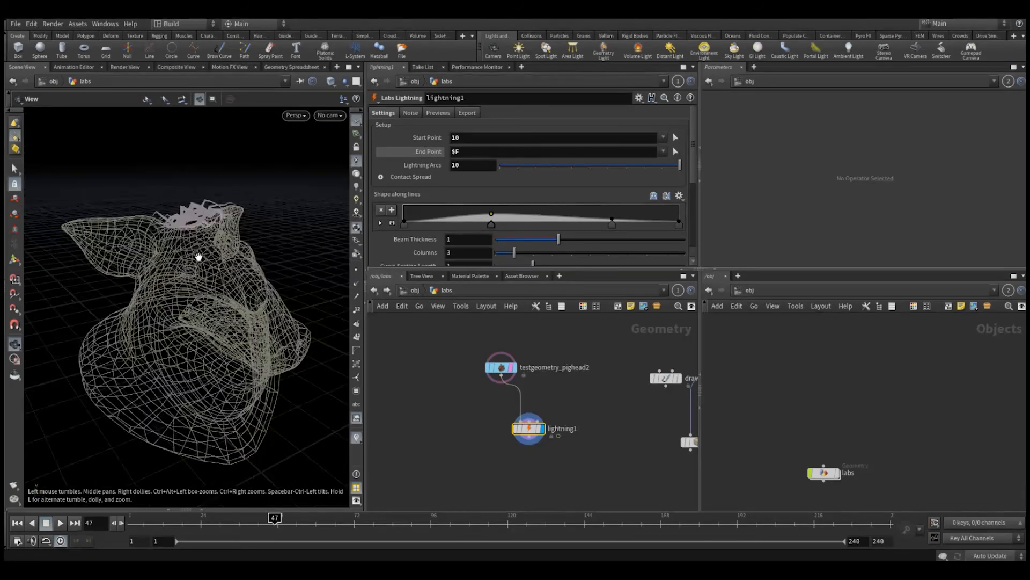
key(Up)
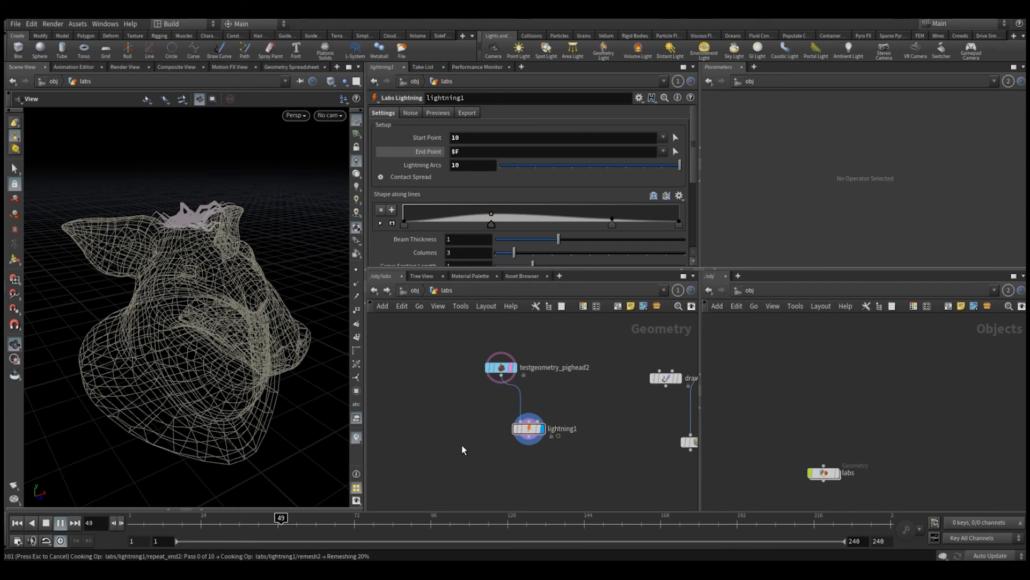
click(583, 524)
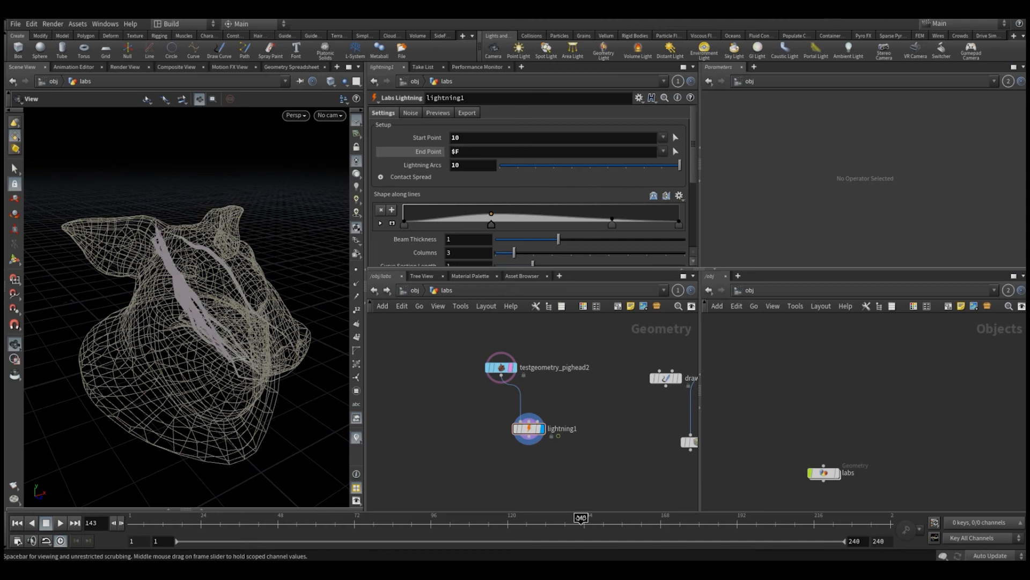
Insert a Sort node between testgeometry_pighead2 and lightning1 and display it.
drag(529, 428, 500, 448)
key(Tab)
text(scat)
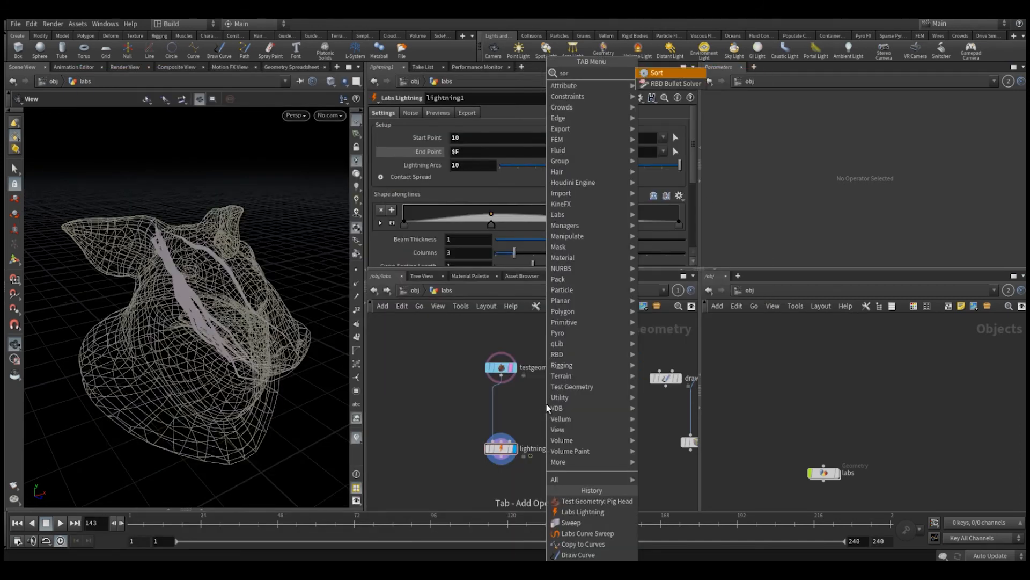
key(Return)
click(495, 408)
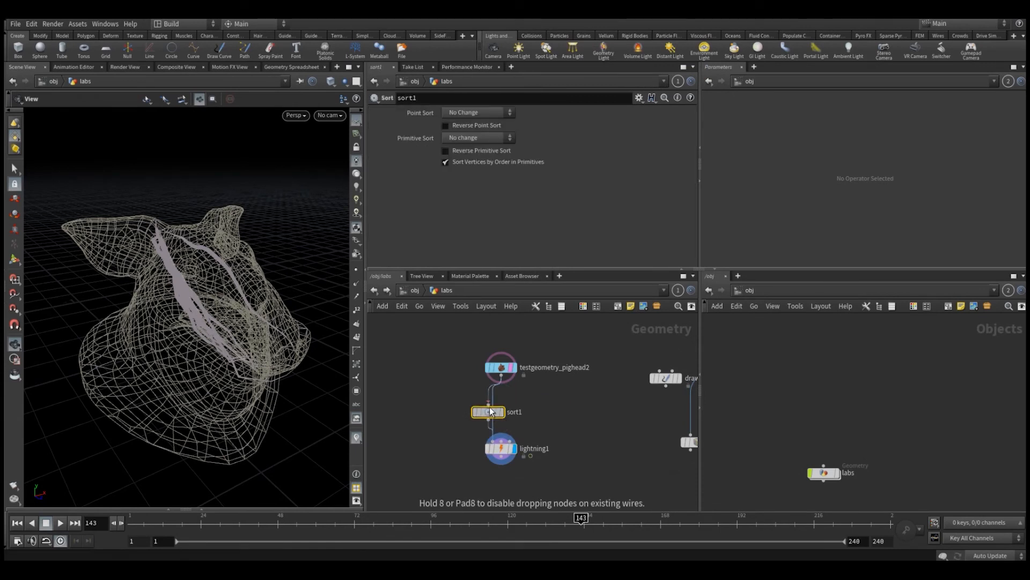
click(502, 411)
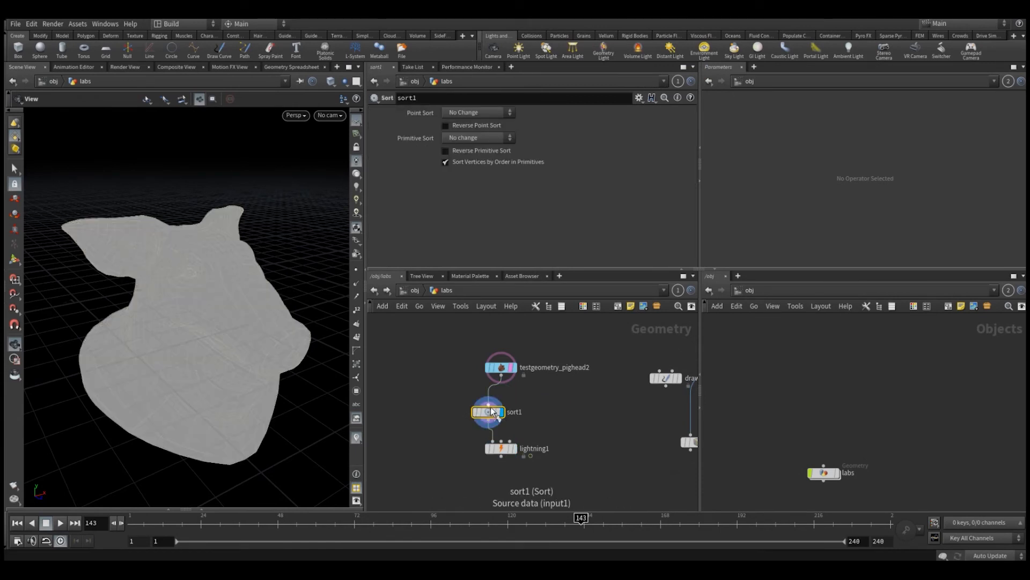
Show point numbers in the viewport and set sort1's Point Sort to Random.
click(356, 310)
drag(246, 274, 230, 285)
right_drag(230, 285, 250, 226)
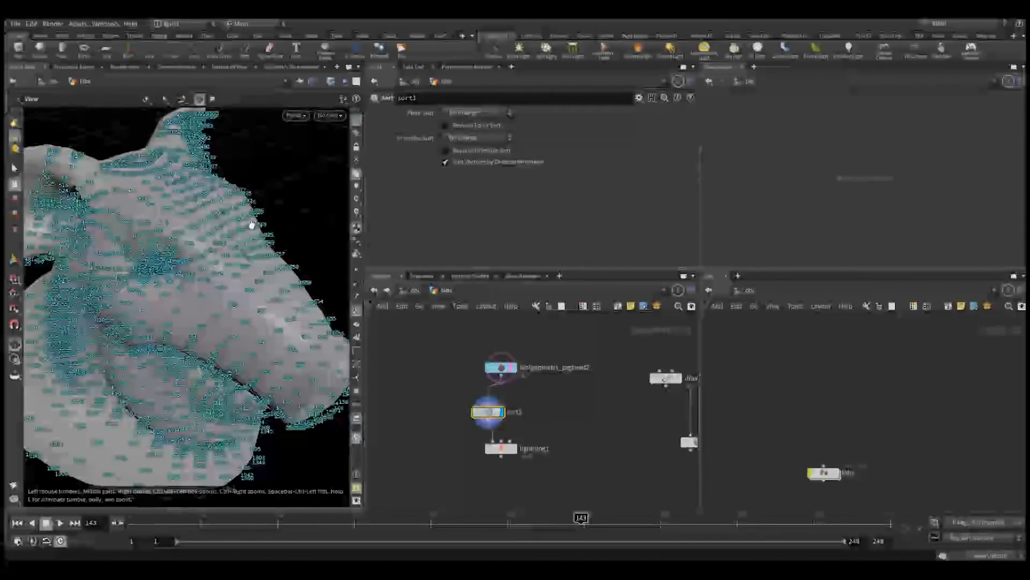
click(468, 114)
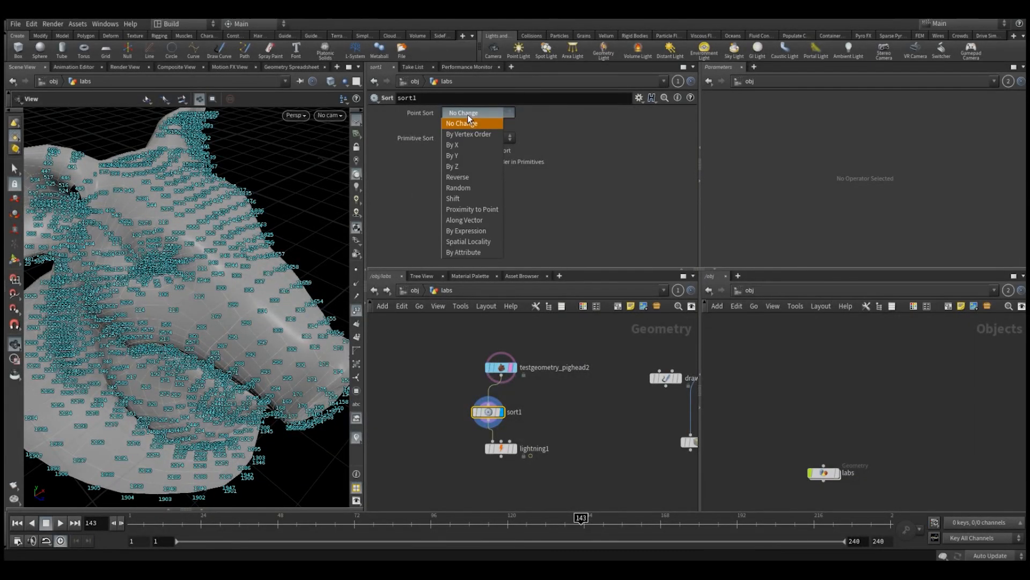
click(463, 184)
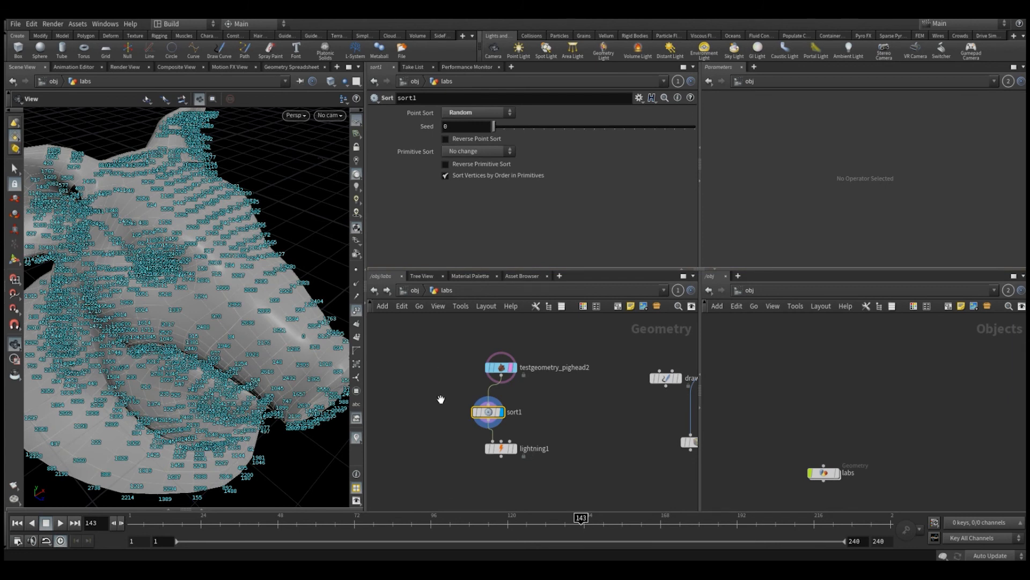
Display lightning1 and check the lightning with randomized point order at several frames along the timeline.
right_drag(440, 398, 441, 428)
click(486, 436)
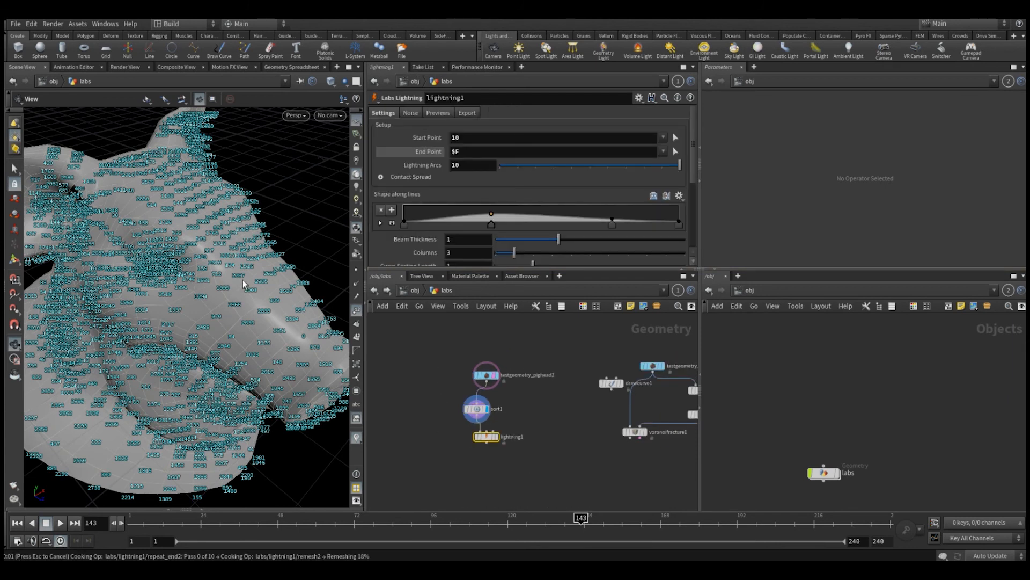
drag(241, 279, 217, 271)
right_drag(216, 272, 245, 311)
mouse_move(223, 294)
mouse_down()
mouse_move(230, 284)
mouse_move(244, 300)
mouse_up()
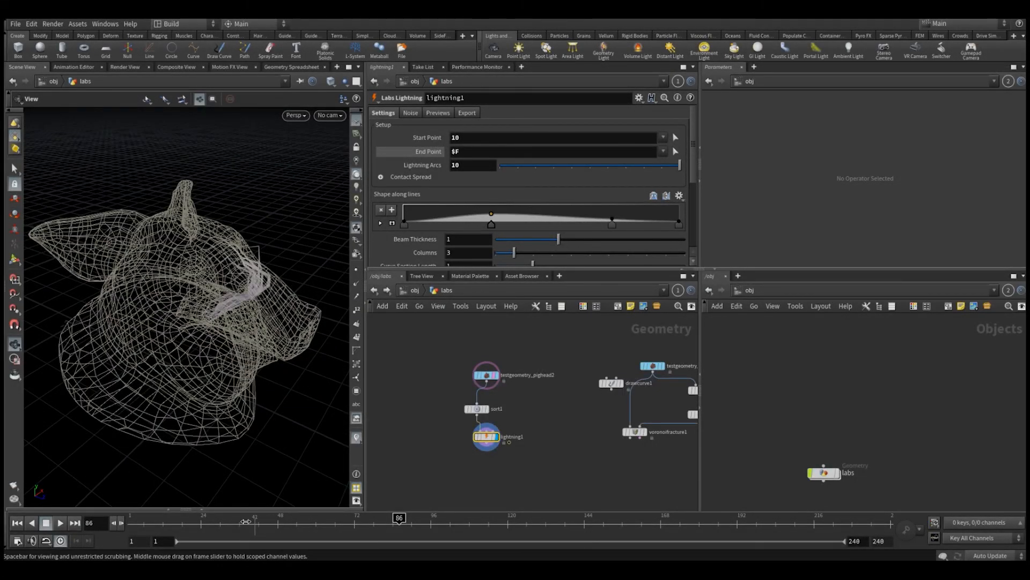
click(246, 521)
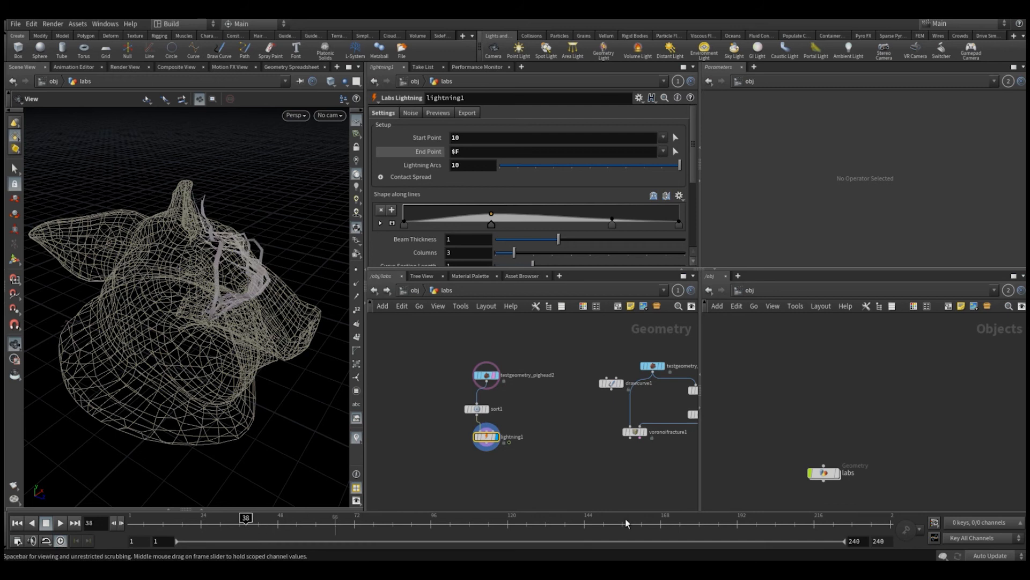
click(715, 519)
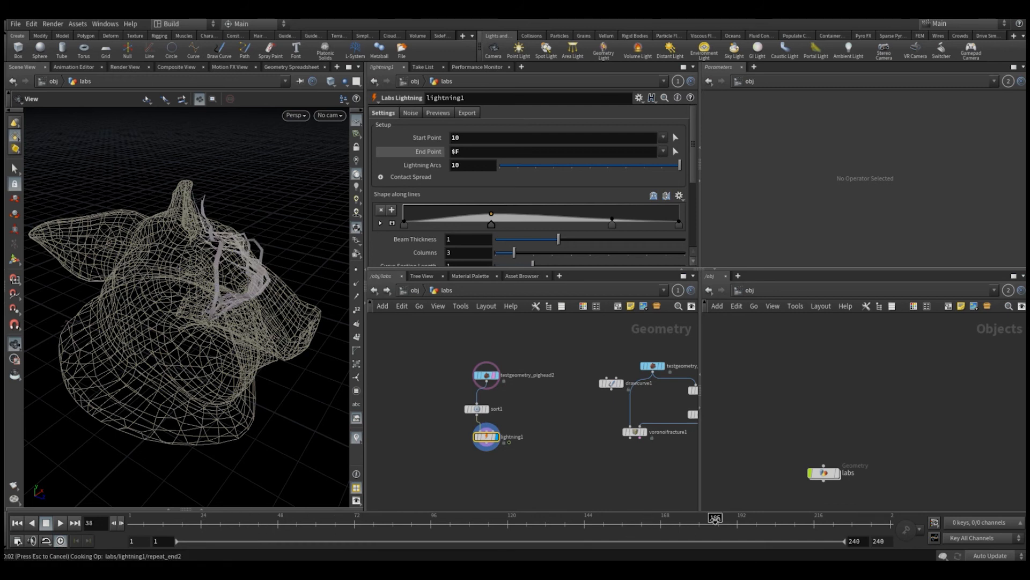
click(839, 520)
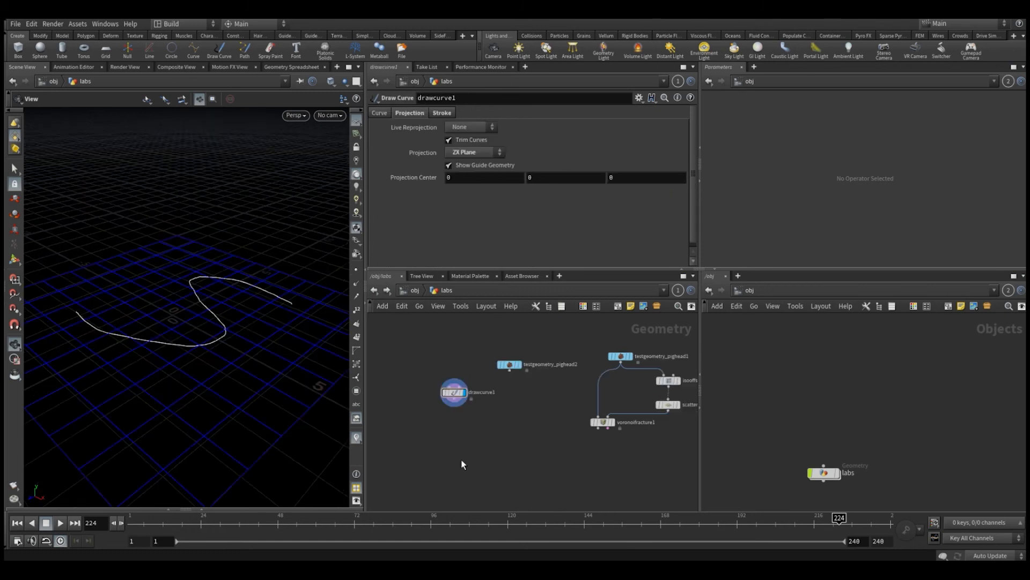
Add a Labs Path Deform node from the Labs Geo tools and place it below drawcurve1.
key(Tab)
mouse_move(527, 217)
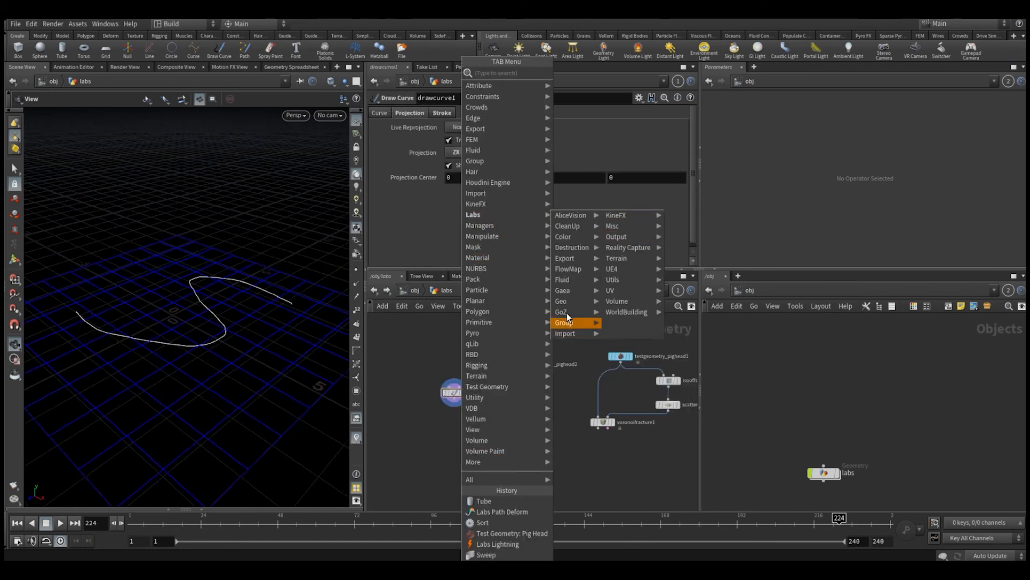
mouse_move(567, 300)
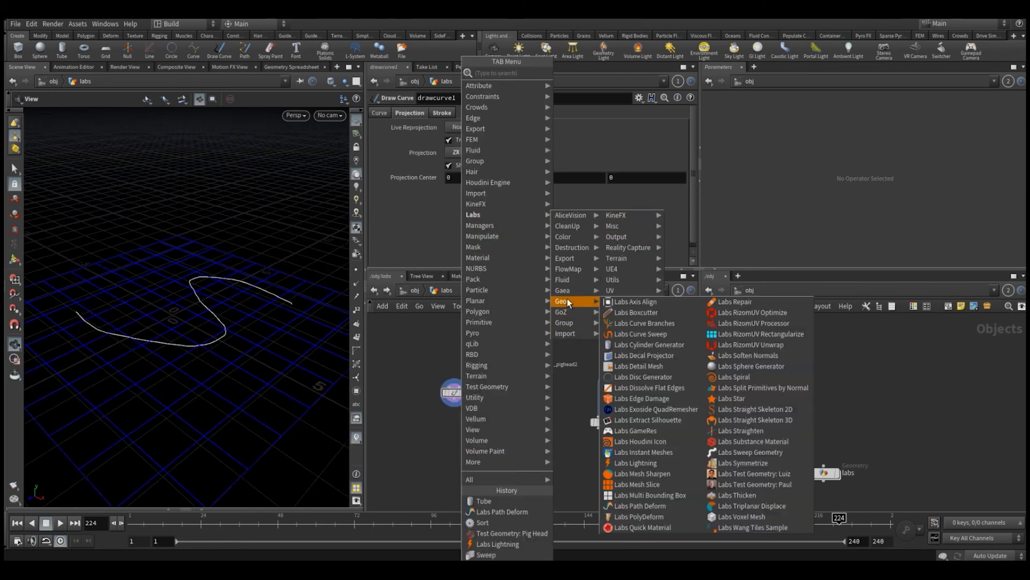
click(641, 506)
click(469, 441)
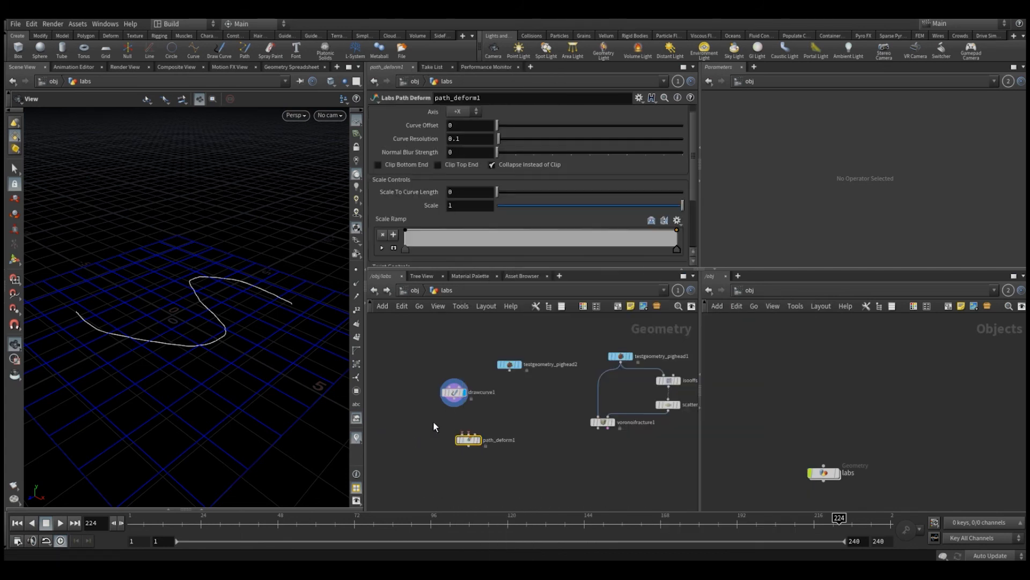
middle_drag(490, 427, 550, 429)
drag(537, 449, 489, 457)
click(439, 413)
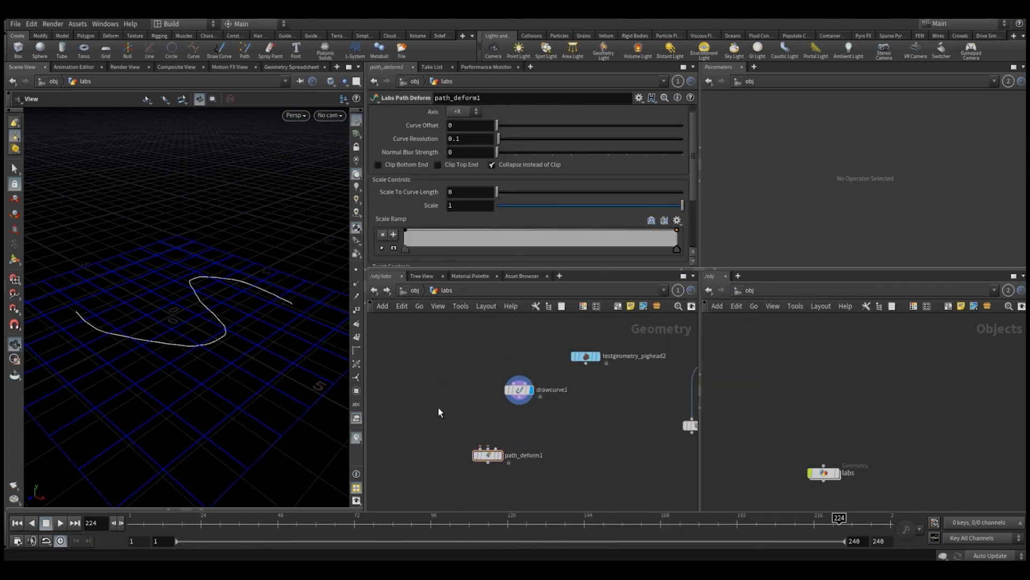
Add a Tube node beside drawcurve1, above path_deform1.
key(Tab)
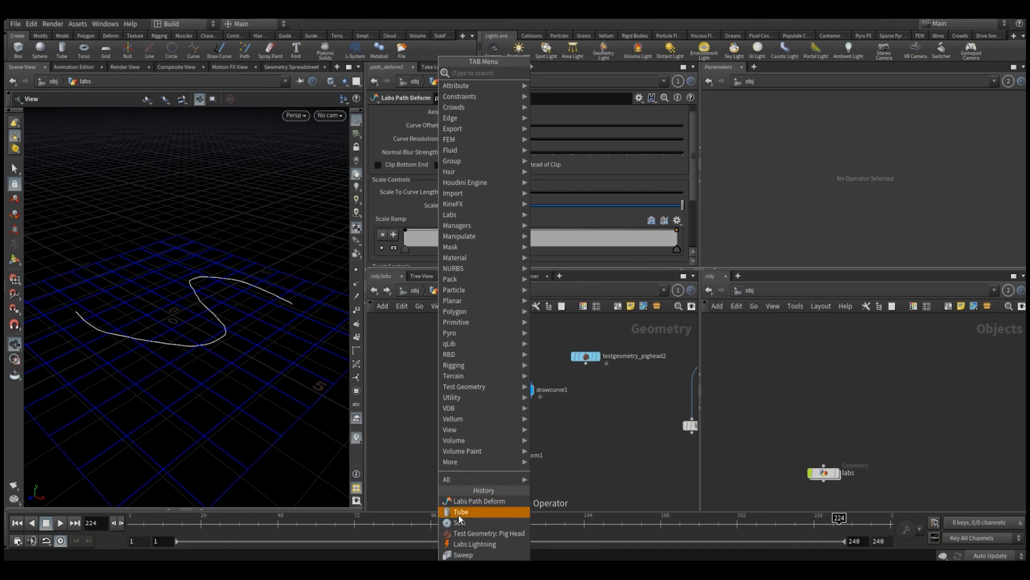
click(459, 512)
click(436, 404)
Wire tube1 into path_deform1's first input and drawcurve1 into its second, and display path_deform1.
click(436, 410)
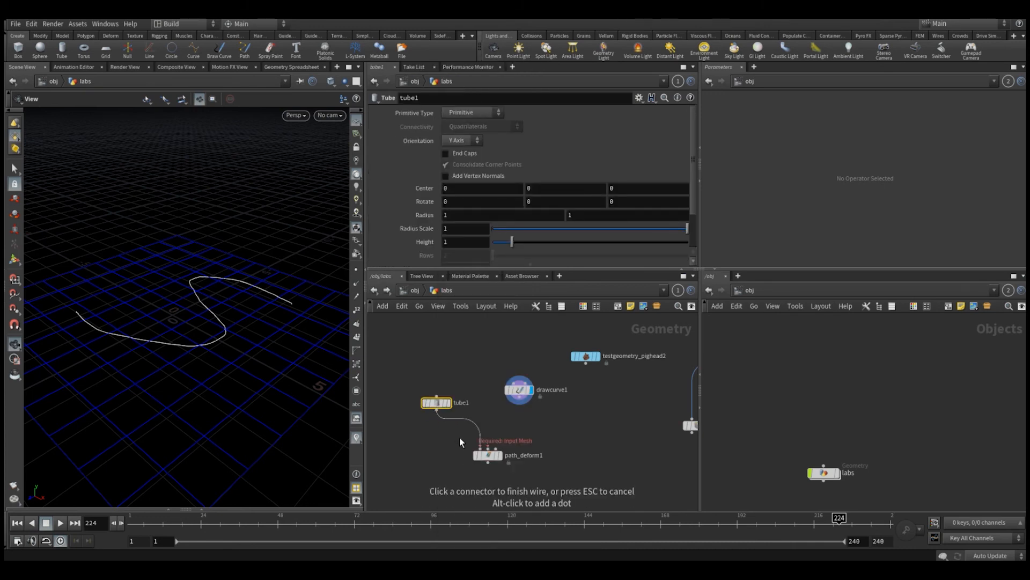
click(481, 448)
click(488, 449)
click(524, 403)
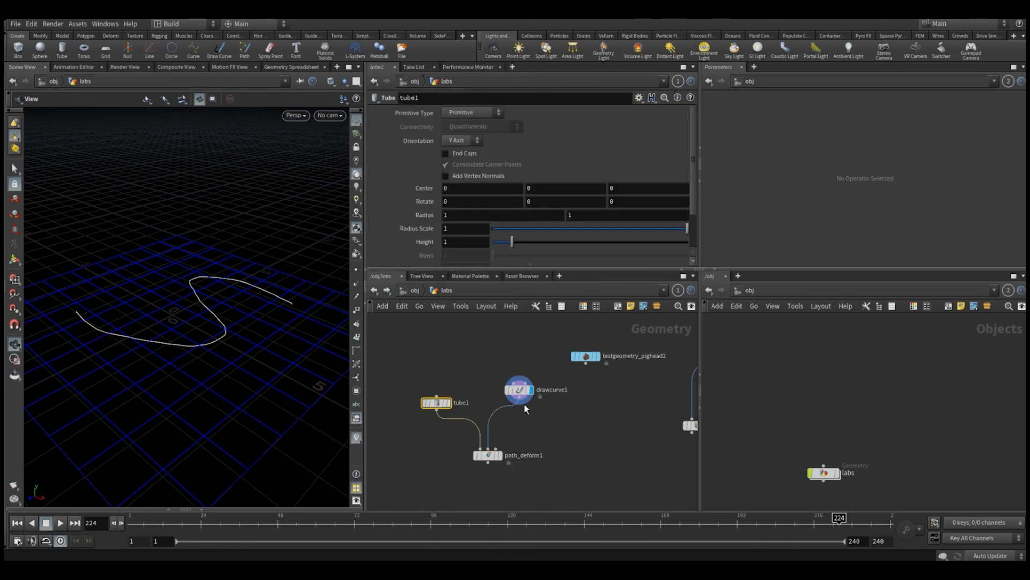
drag(475, 339, 525, 424)
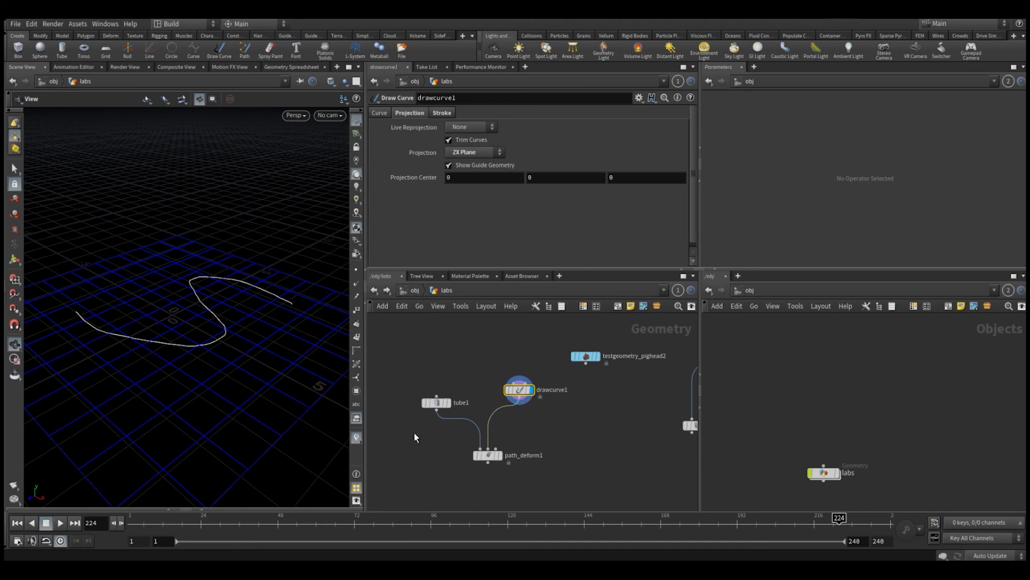
click(487, 455)
key(r)
Make tube1 a polygon tube with Radius Scale 0.473, Height 4.37, 21 rows, and End Caps enabled.
click(436, 402)
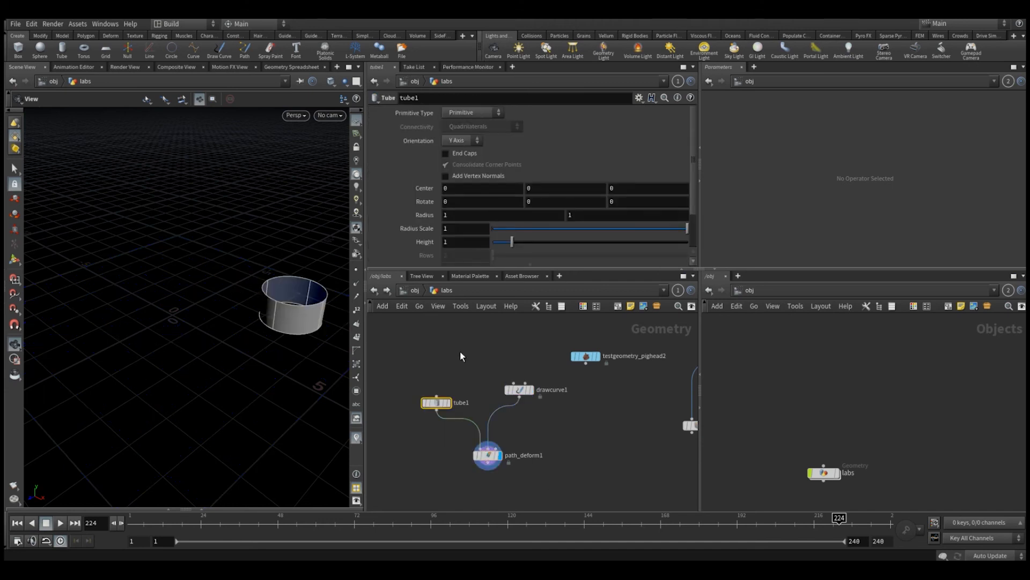
key(r)
click(462, 113)
click(458, 134)
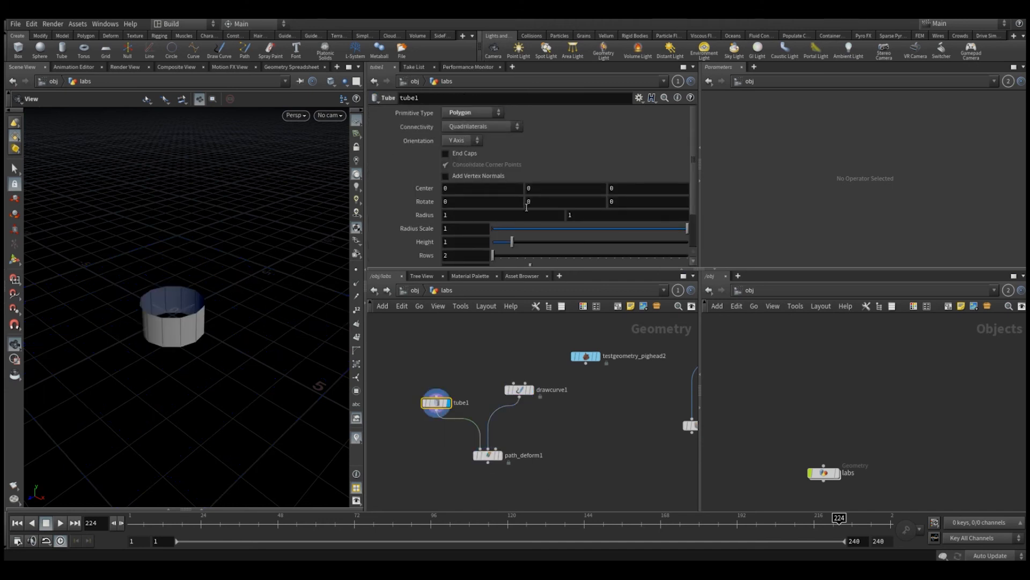
mouse_move(550, 230)
mouse_down()
mouse_move(602, 231)
mouse_move(526, 244)
mouse_move(579, 242)
mouse_move(569, 228)
mouse_up()
scroll(491, 214, down, 2)
click(471, 125)
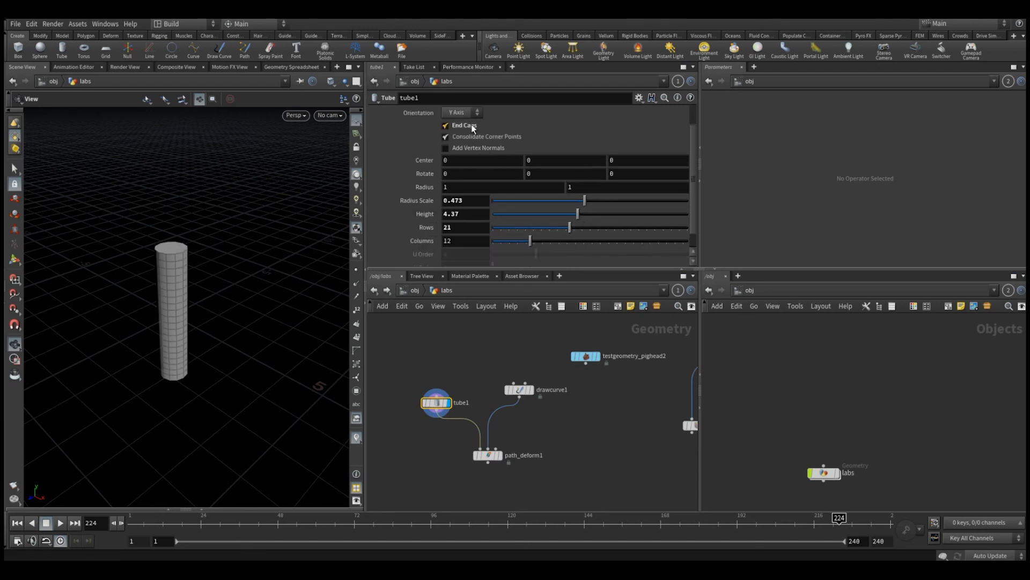
Turn on the template flag for drawcurve1 and display path_deform1.
drag(194, 288, 197, 298)
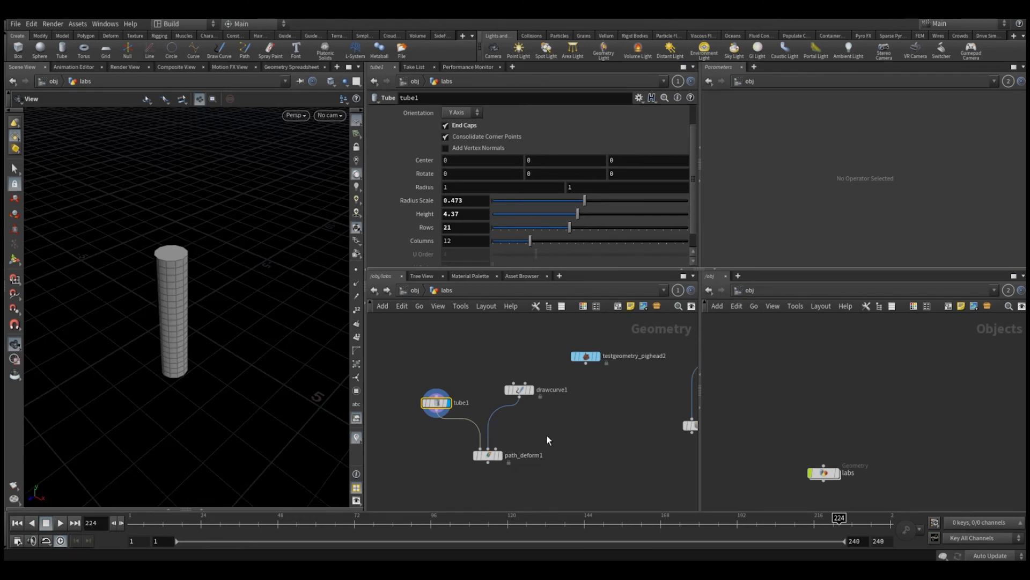
drag(546, 436, 483, 379)
drag(394, 340, 452, 420)
drag(497, 353, 556, 423)
click(528, 390)
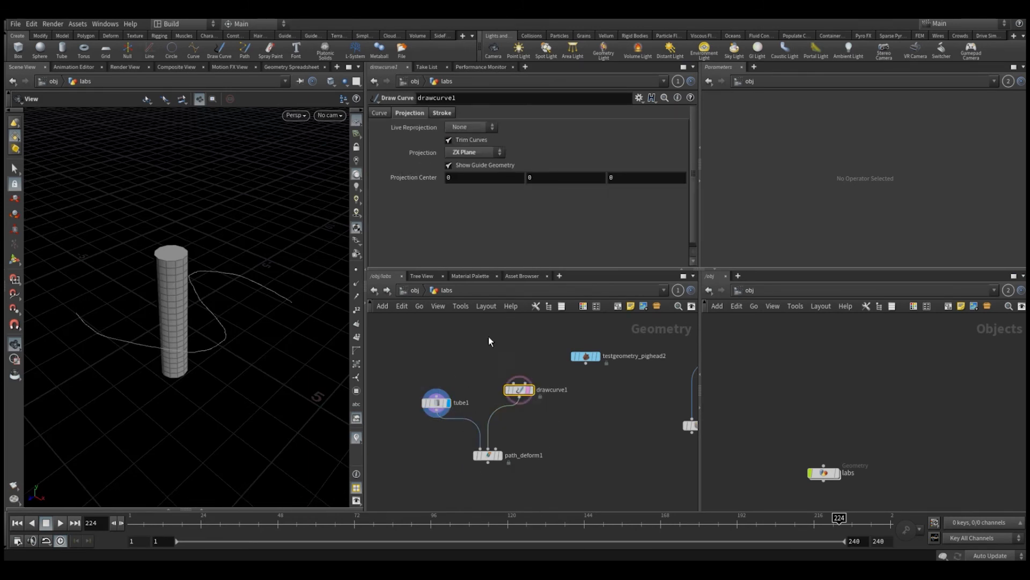
drag(434, 440, 537, 473)
click(499, 456)
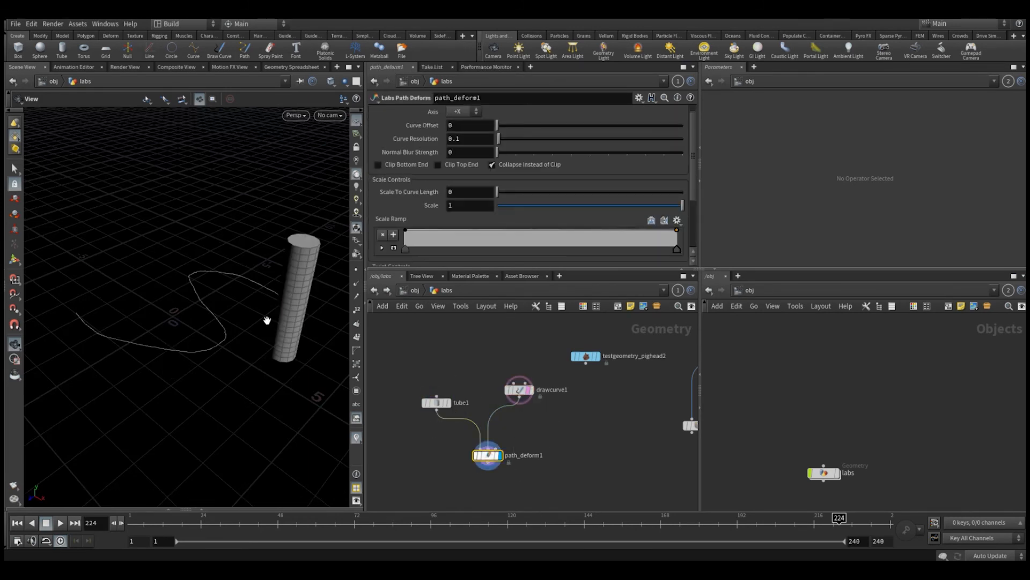
Set path_deform1's Curve Offset to 0.625 and try out its Normal Blur Strength.
drag(267, 320, 332, 455)
scroll(505, 144, up, 1)
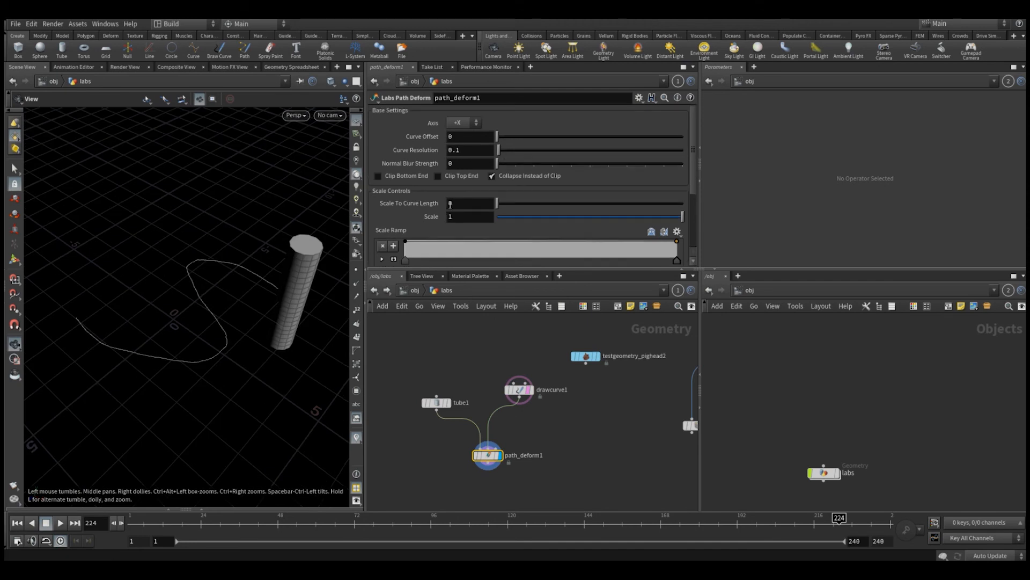
drag(498, 137, 613, 146)
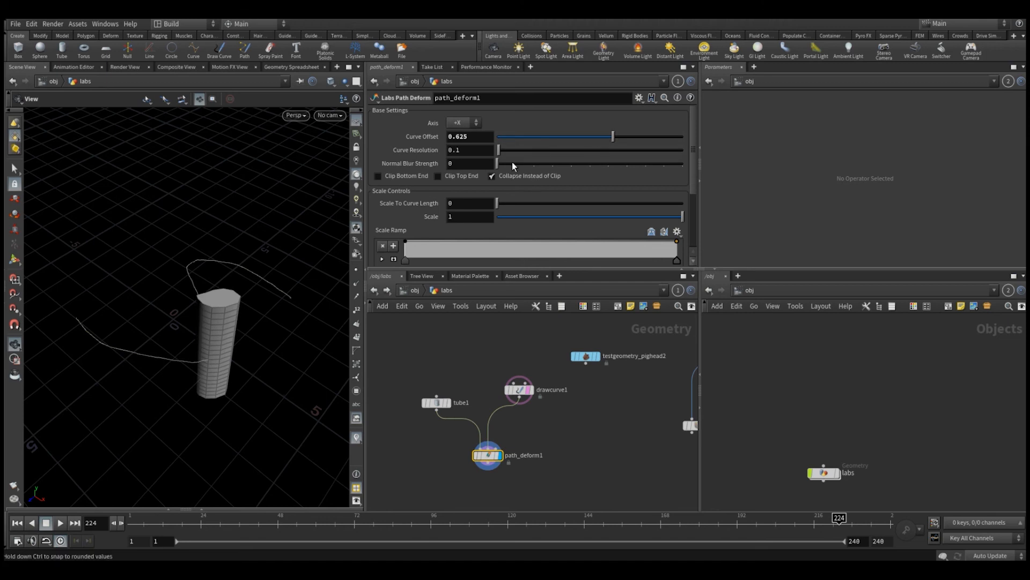
drag(544, 168, 497, 164)
Display tube1, set its Orientation to Z Axis, and display path_deform1 to check the deformation.
click(436, 402)
key(r)
drag(230, 358, 191, 313)
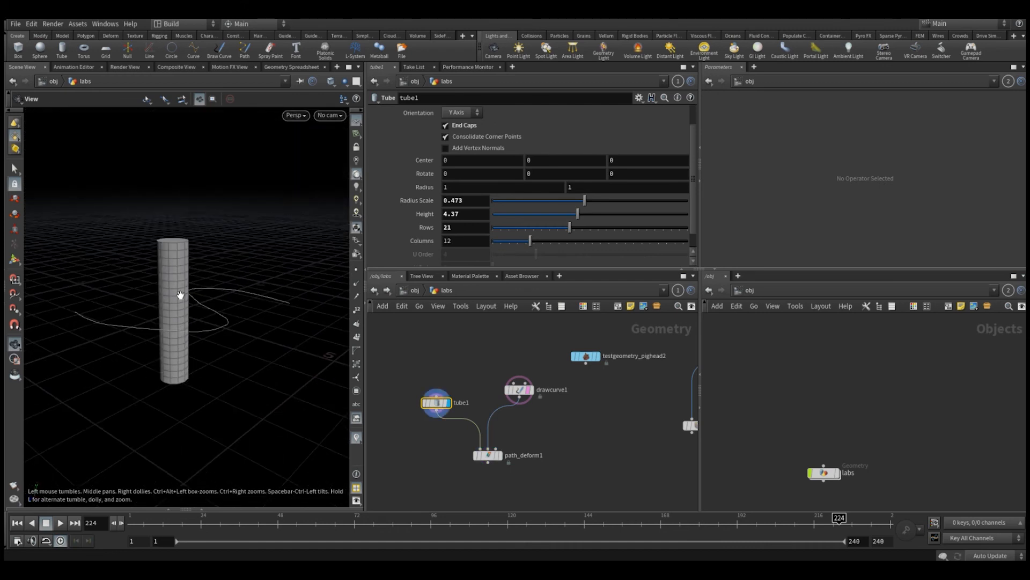
click(459, 115)
click(462, 114)
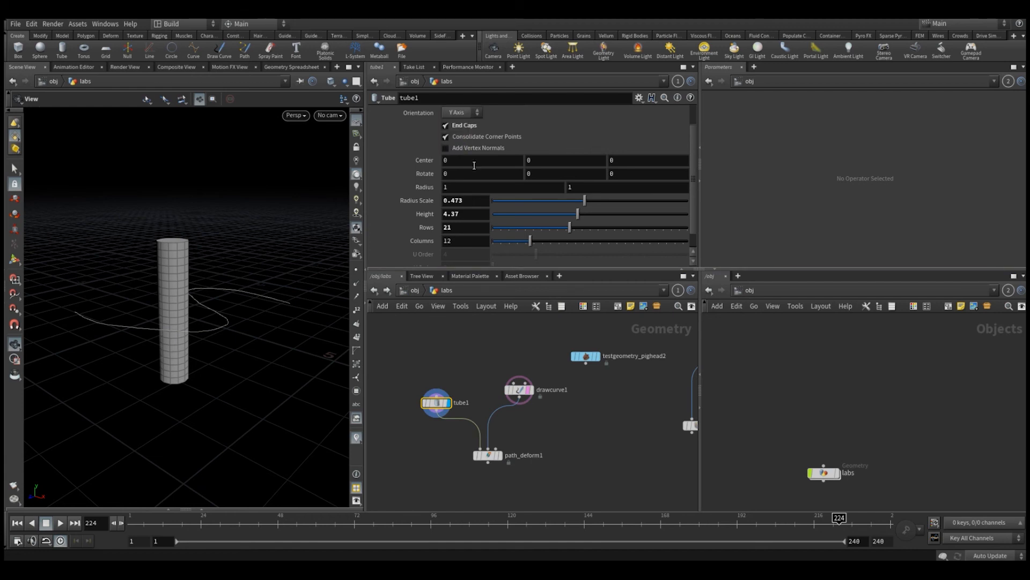
click(467, 120)
click(461, 144)
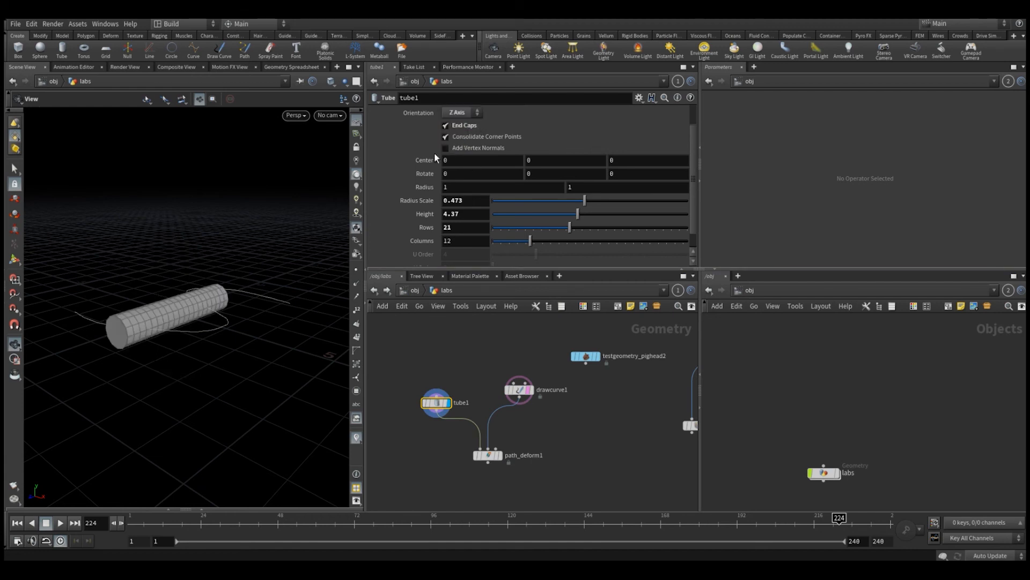
click(498, 455)
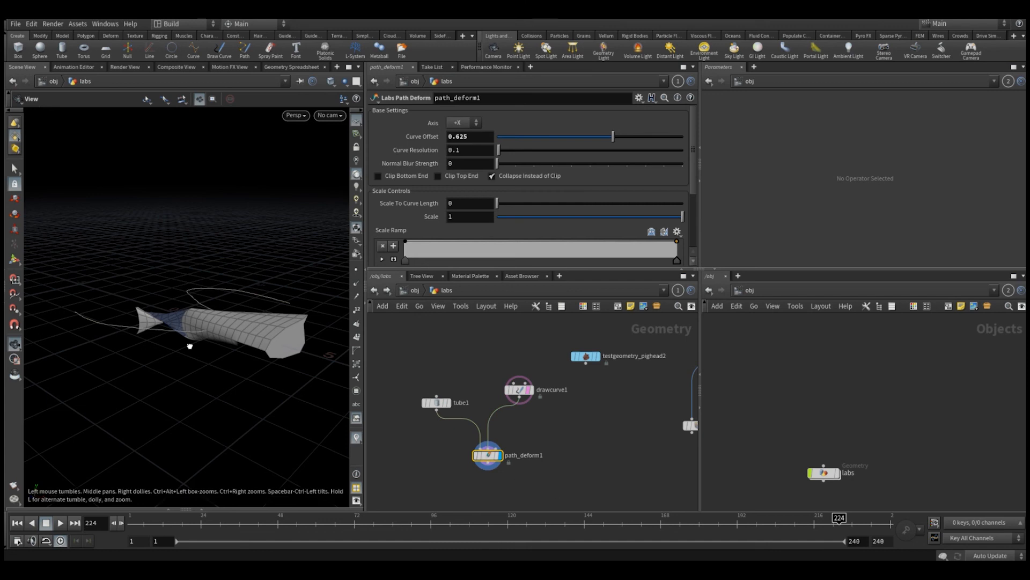
drag(189, 345, 199, 390)
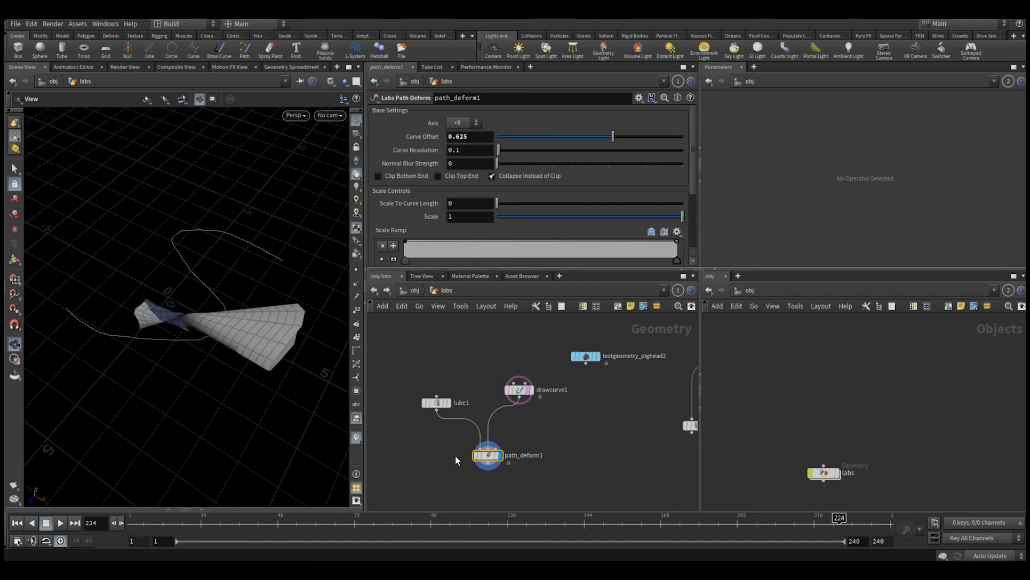
Set path_deform1's Axis to +Z and tube1's Orientation back to Y Axis, keeping path_deform1 displayed.
click(471, 123)
click(457, 155)
click(448, 402)
click(458, 112)
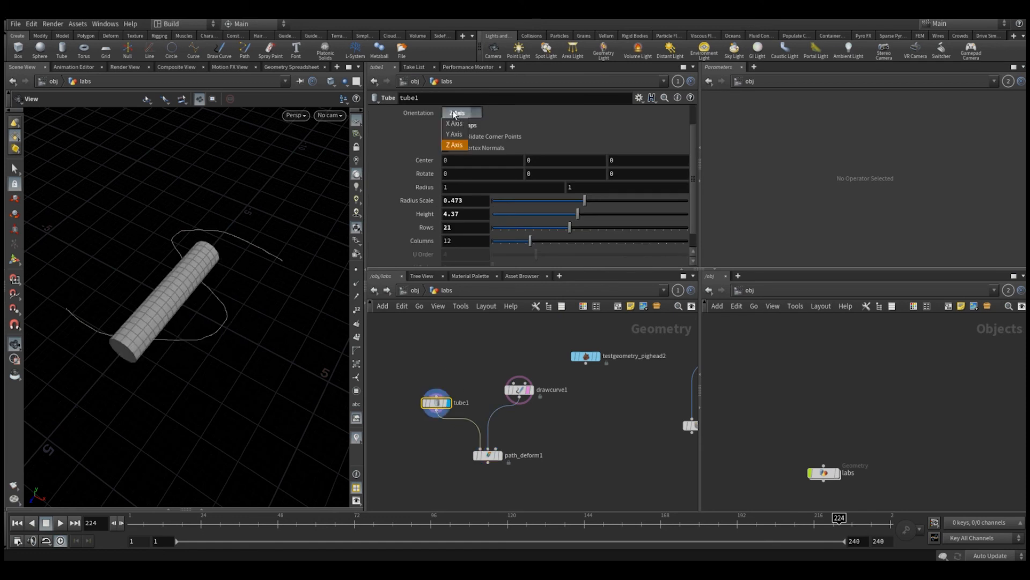
click(456, 133)
click(487, 455)
click(500, 455)
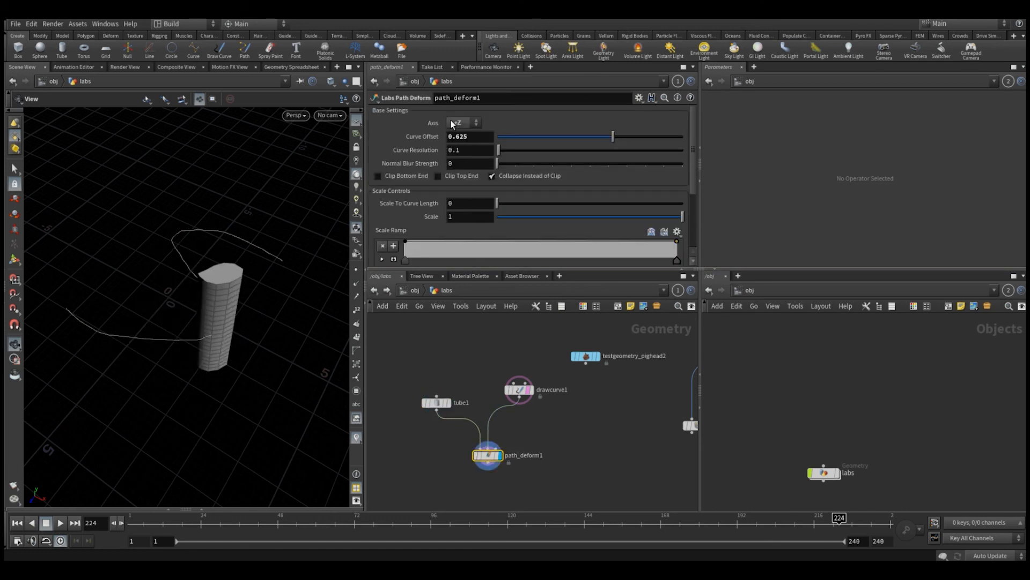
Set path_deform1's Axis to +Y and its Curve Offset to 0.516.
click(461, 123)
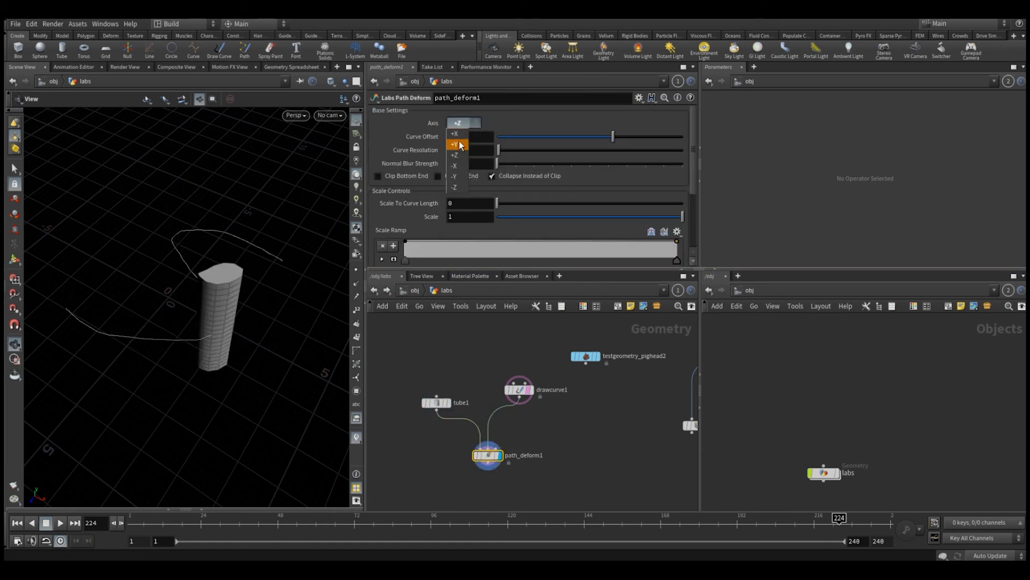
click(459, 145)
click(436, 402)
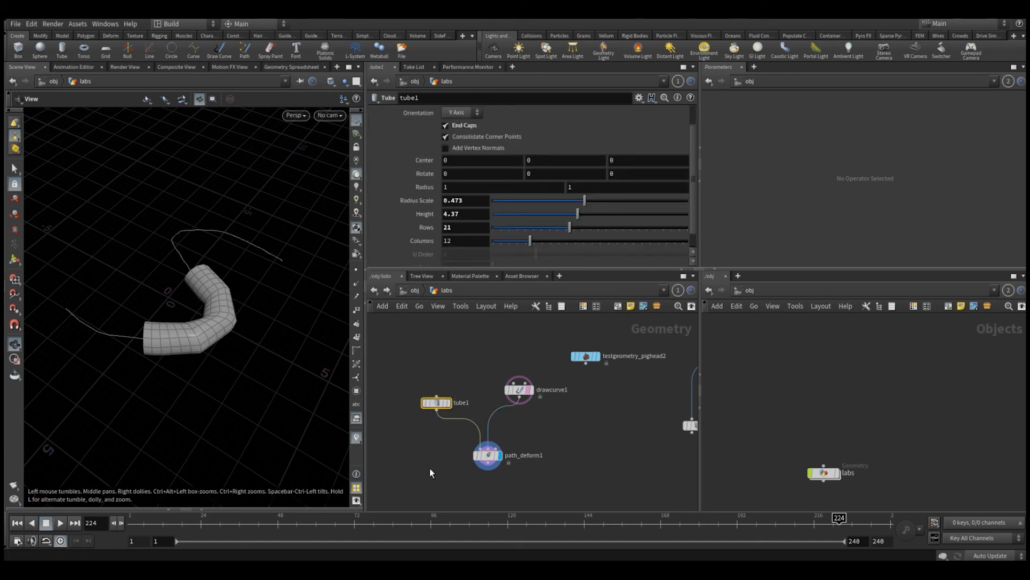
click(486, 455)
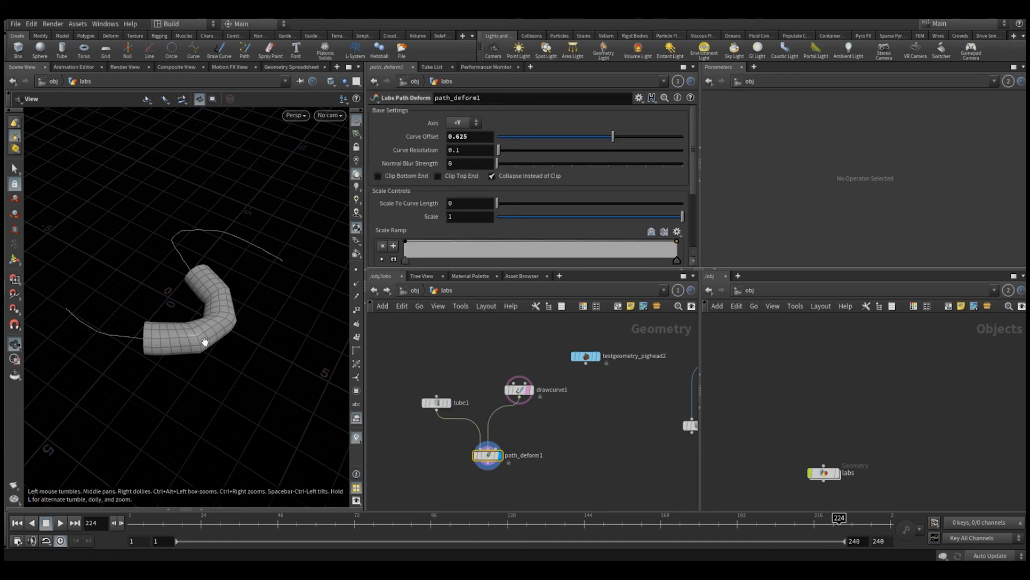
drag(205, 341, 209, 338)
mouse_move(610, 139)
mouse_down()
mouse_move(534, 138)
mouse_move(623, 145)
mouse_move(564, 146)
mouse_move(593, 143)
mouse_up()
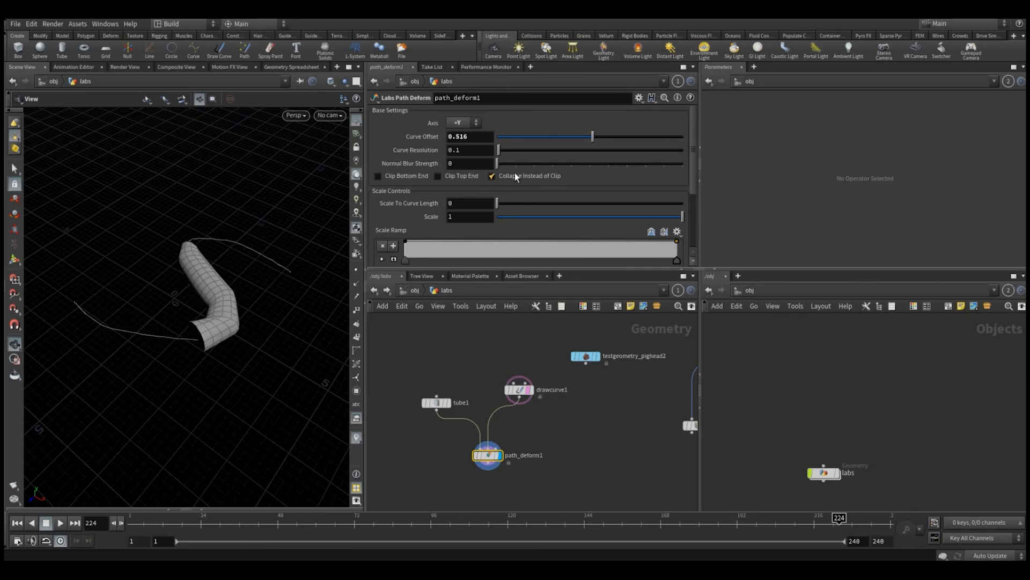
Try out and undo path_deform1's Normal Blur Strength, and set its Curve Resolution to 3.14.
drag(508, 162, 609, 164)
key(ctrl+z)
drag(506, 145, 536, 145)
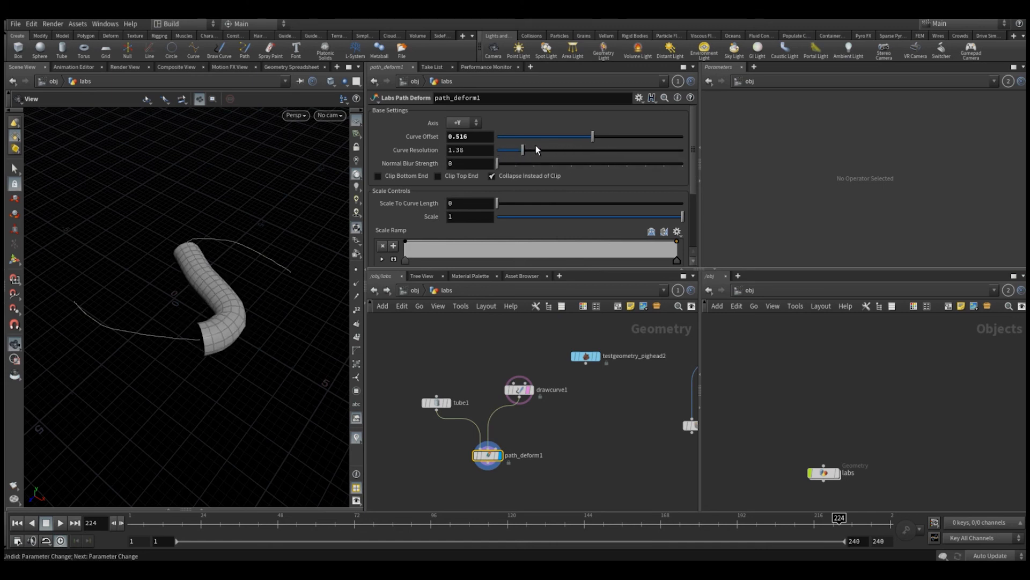
drag(659, 145, 555, 141)
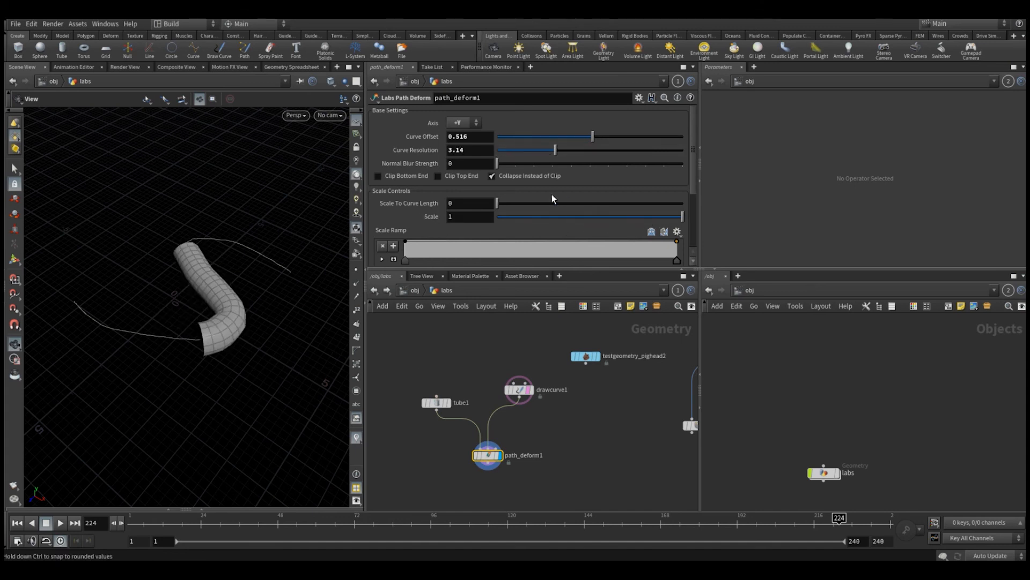
Try out path_deform1's Scale To Curve Length and Scale values, undoing each change.
drag(501, 205, 523, 199)
key(ctrl+z)
drag(655, 212, 585, 215)
key(ctrl+z)
Add three points at differing heights to path_deform1's Scale Ramp to vary the tube's thickness along the curve.
drag(434, 247, 428, 256)
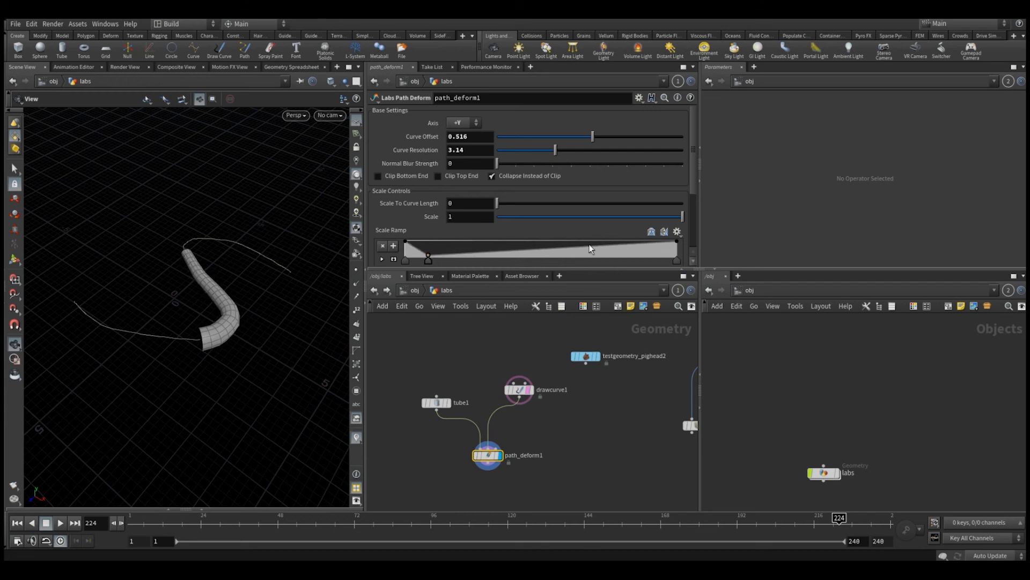
drag(595, 246, 604, 250)
drag(515, 252, 514, 245)
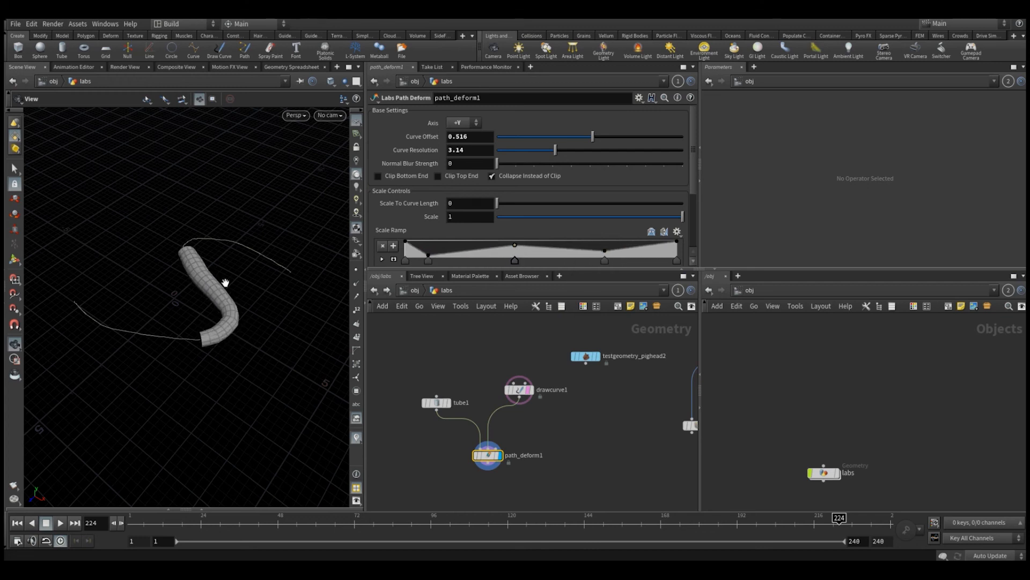
drag(224, 285, 207, 316)
Try out path_deform1's Twist value and undo the change.
scroll(531, 215, down, 4)
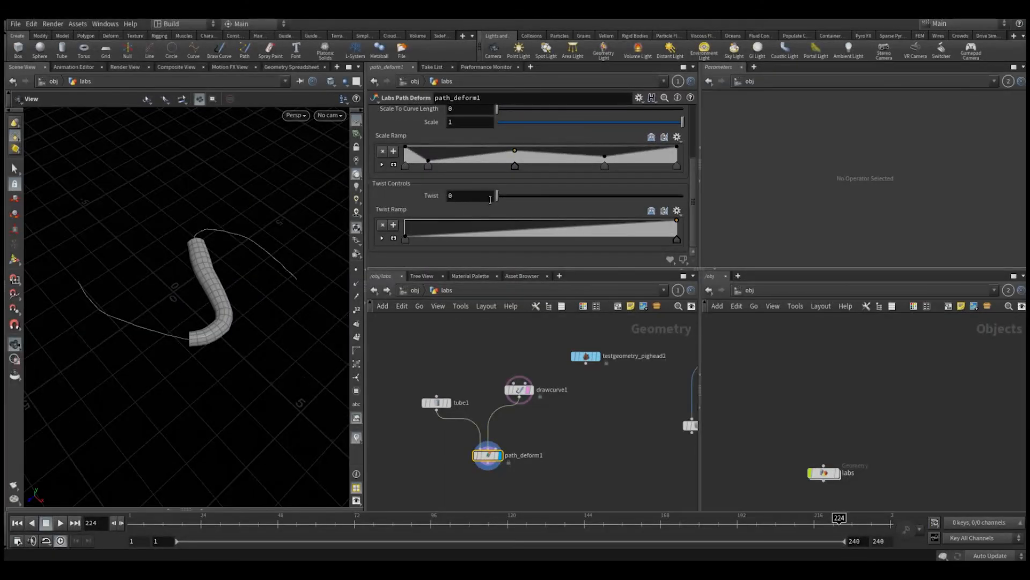
drag(498, 195, 561, 197)
key(ctrl+z)
drag(213, 319, 214, 313)
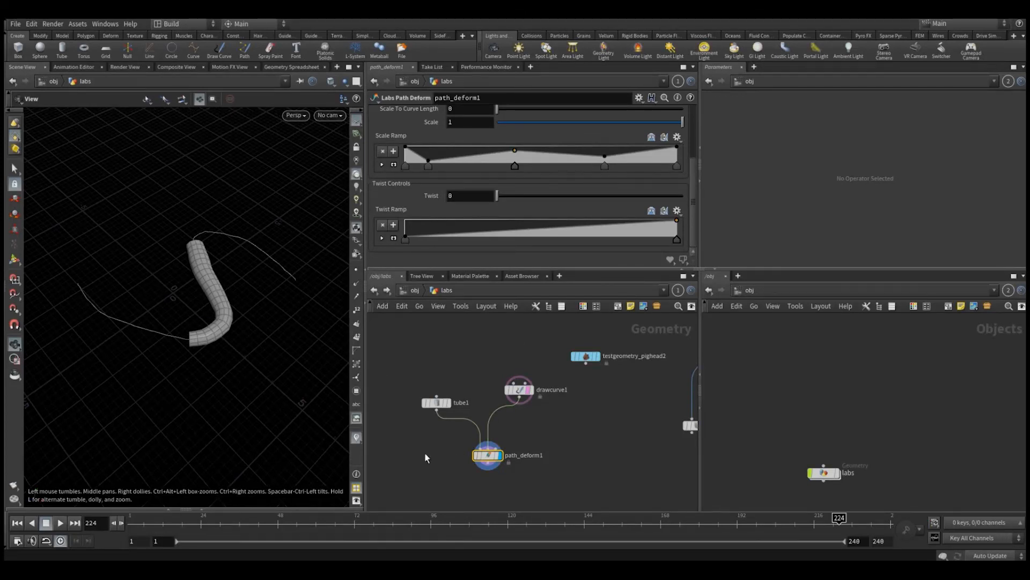
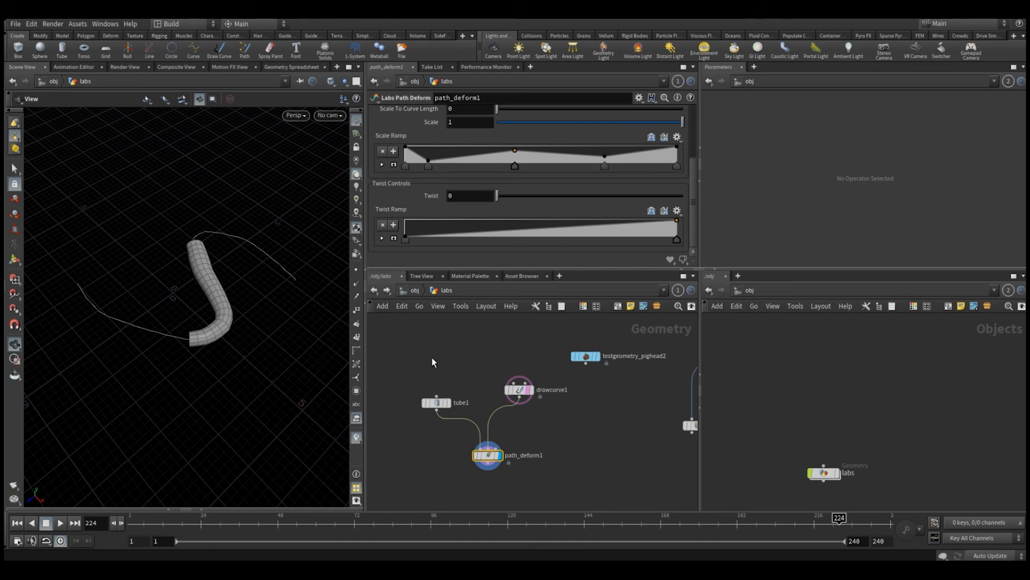
Create a Geometry object in the empty object network and go inside it.
key(Tab)
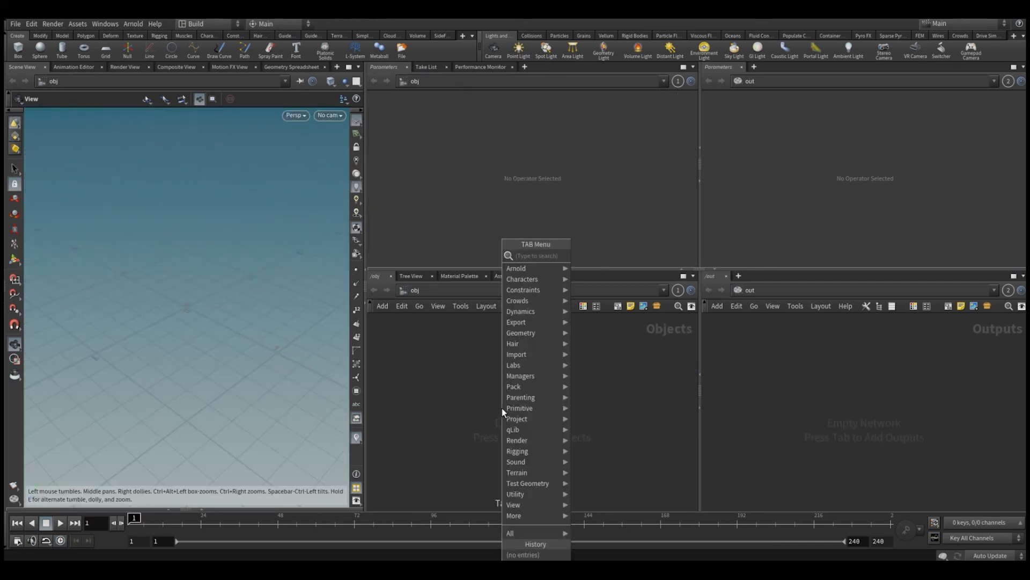
text(geo)
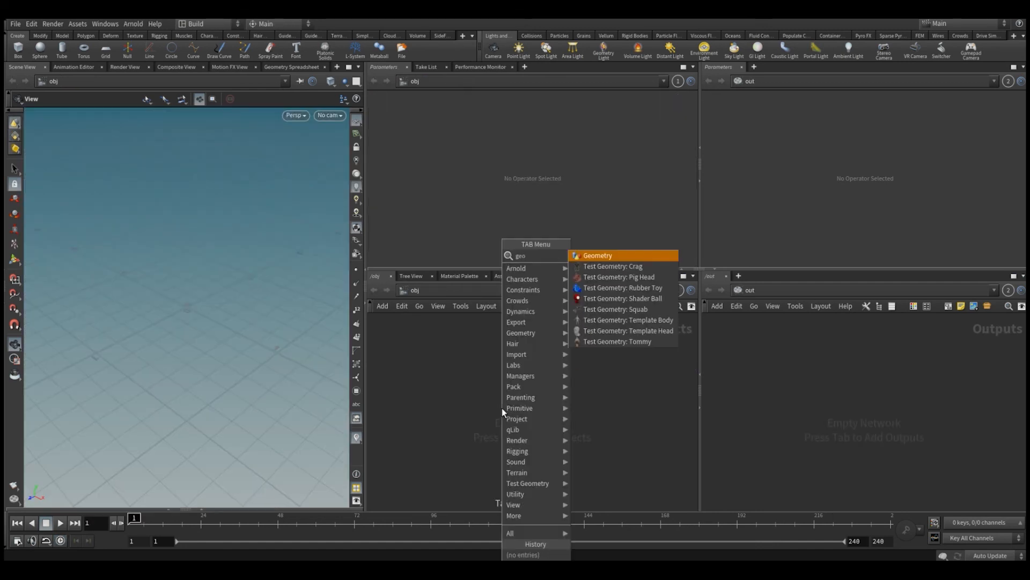
key(Return)
click(501, 408)
double_click(502, 408)
Add a Labs Triplanar Displace node to the geo1 network.
key(Tab)
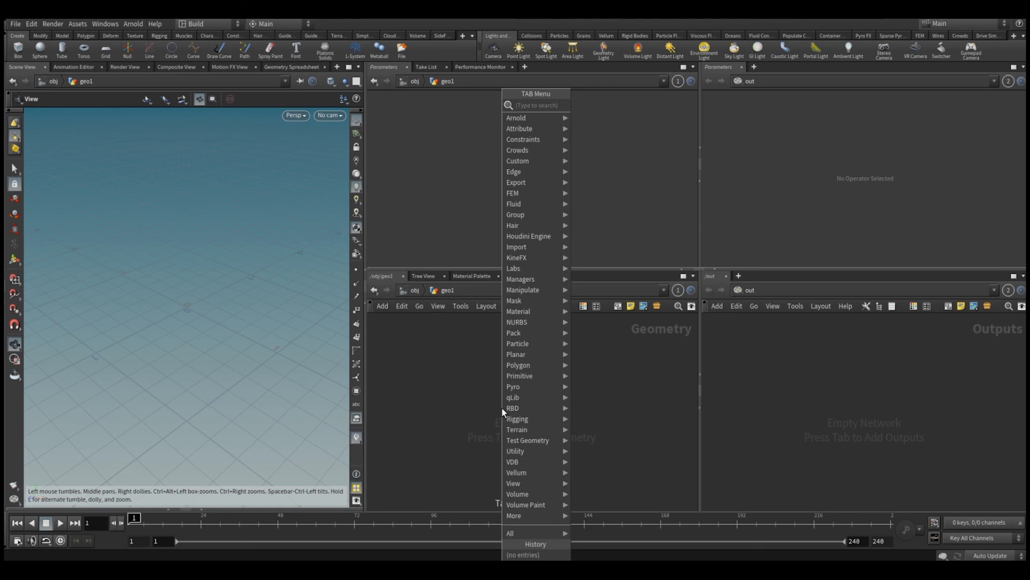
mouse_move(559, 268)
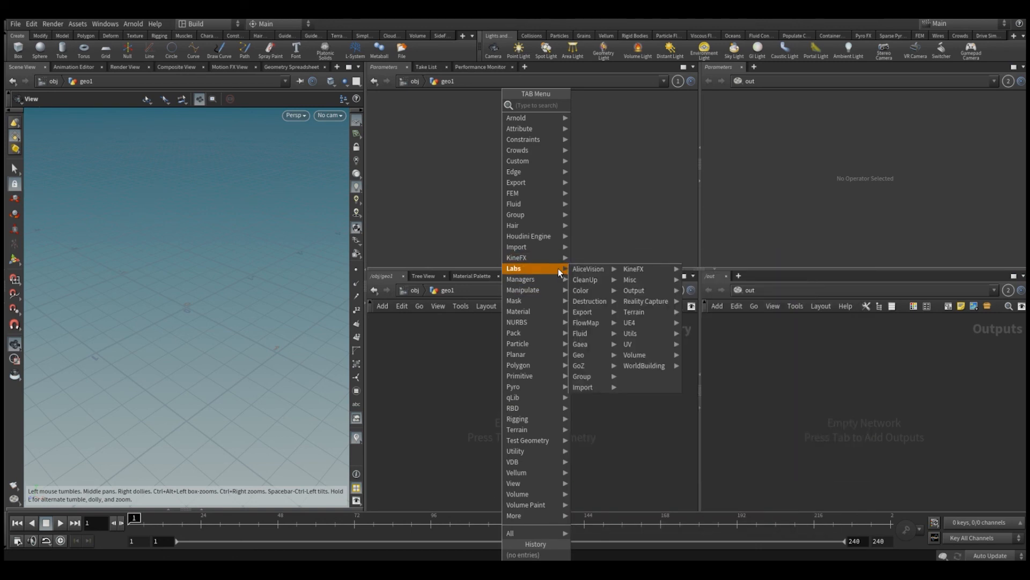
mouse_move(590, 355)
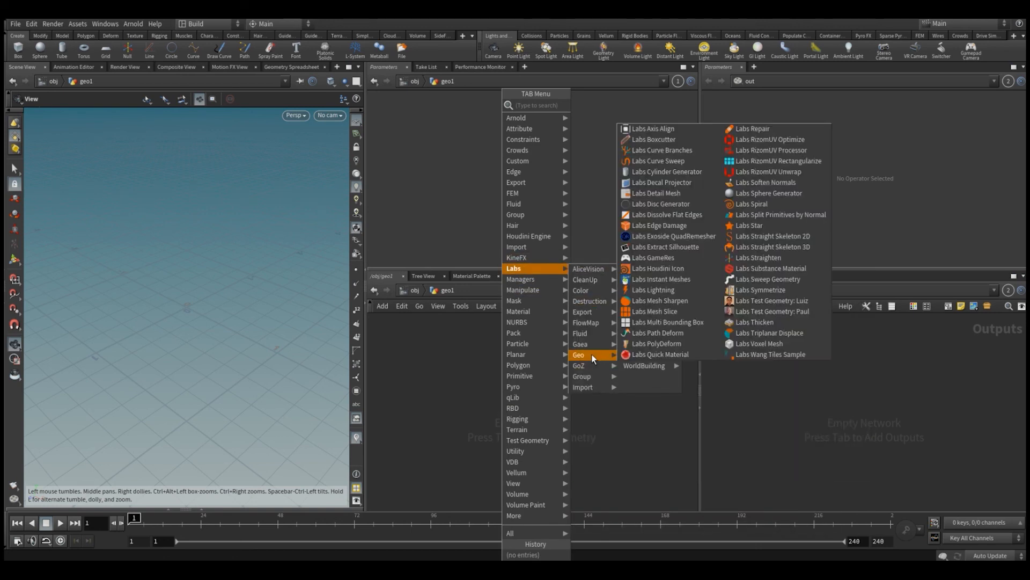
click(759, 334)
click(517, 380)
scroll(516, 378, up, 1)
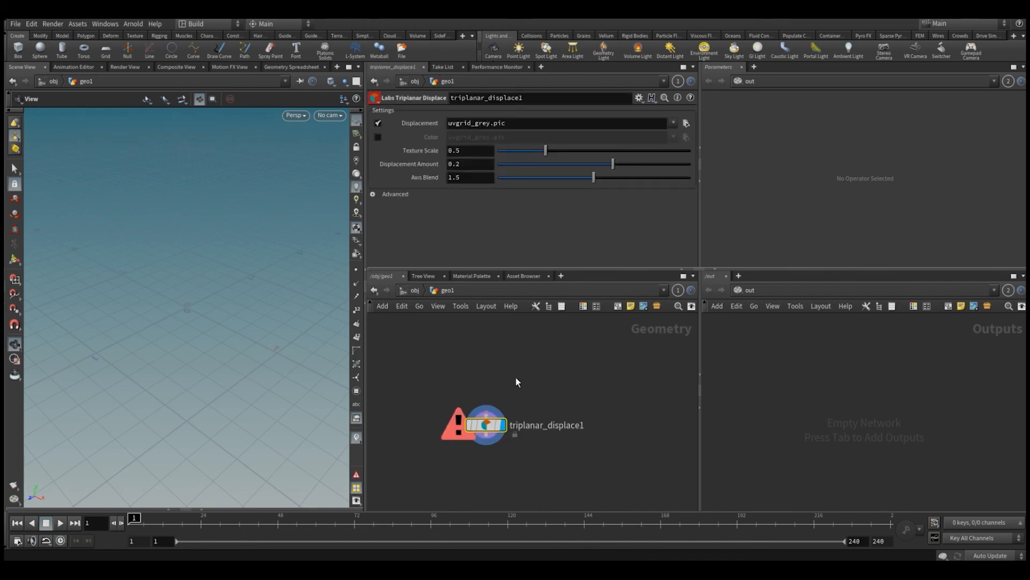
middle_drag(516, 378, 508, 392)
Add a Sphere node above triplanar_displace1 with Primitive Type Polygon and Frequency 20.
key(Tab)
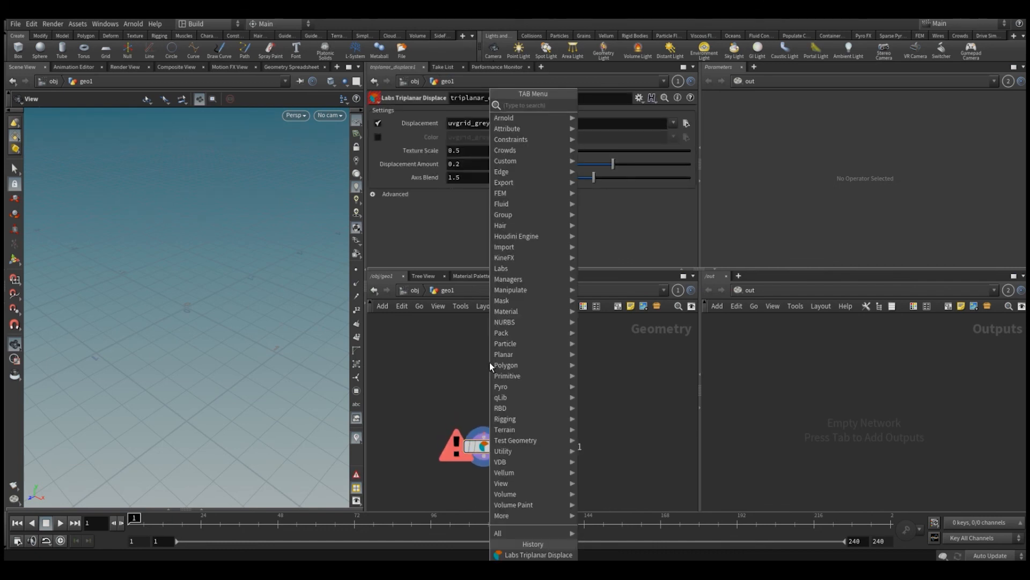
text(sph)
key(Return)
click(490, 363)
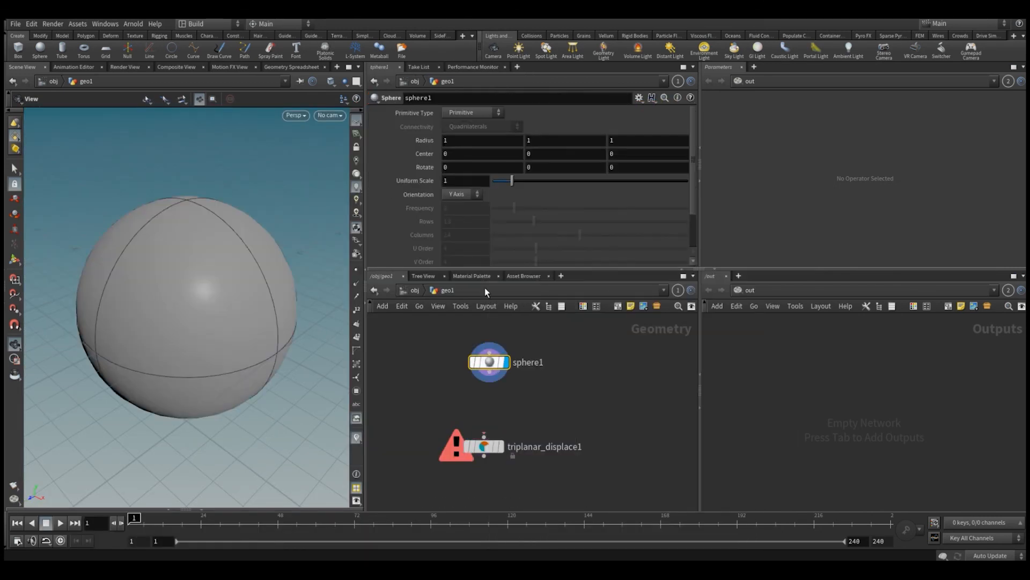
click(465, 112)
click(459, 134)
drag(514, 208, 685, 214)
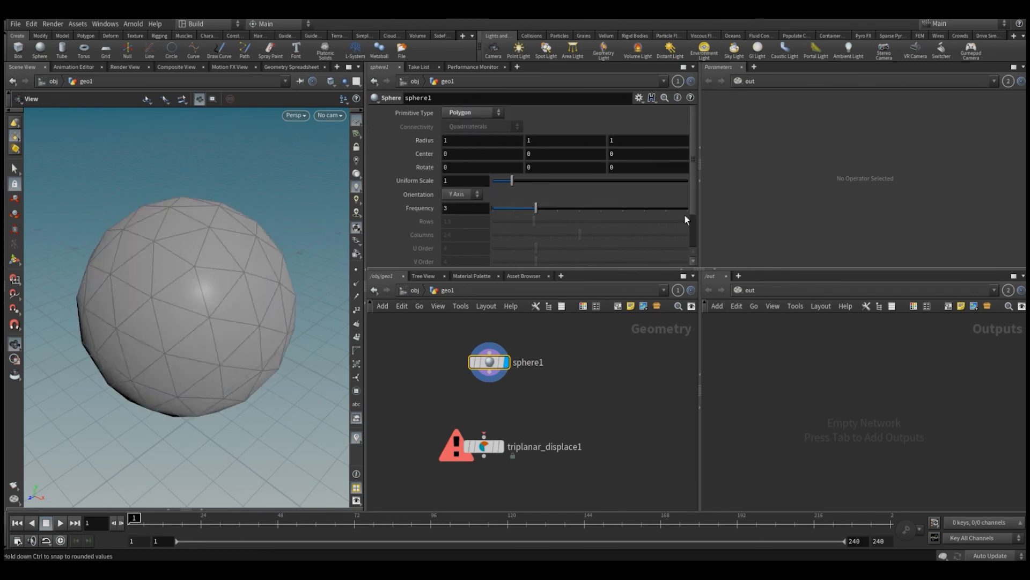
click(462, 207)
text(20)
key(Return)
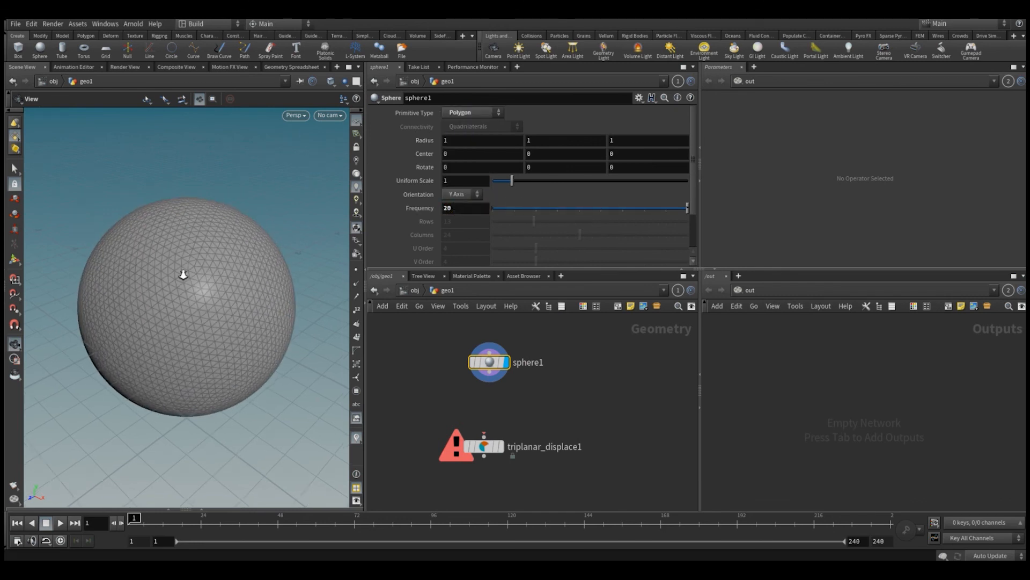
Wire sphere1 into triplanar_displace1's first input, display triplanar_displace1, and inspect the displaced sphere.
scroll(183, 279, down, 5)
drag(489, 371, 505, 439)
click(484, 449)
click(500, 448)
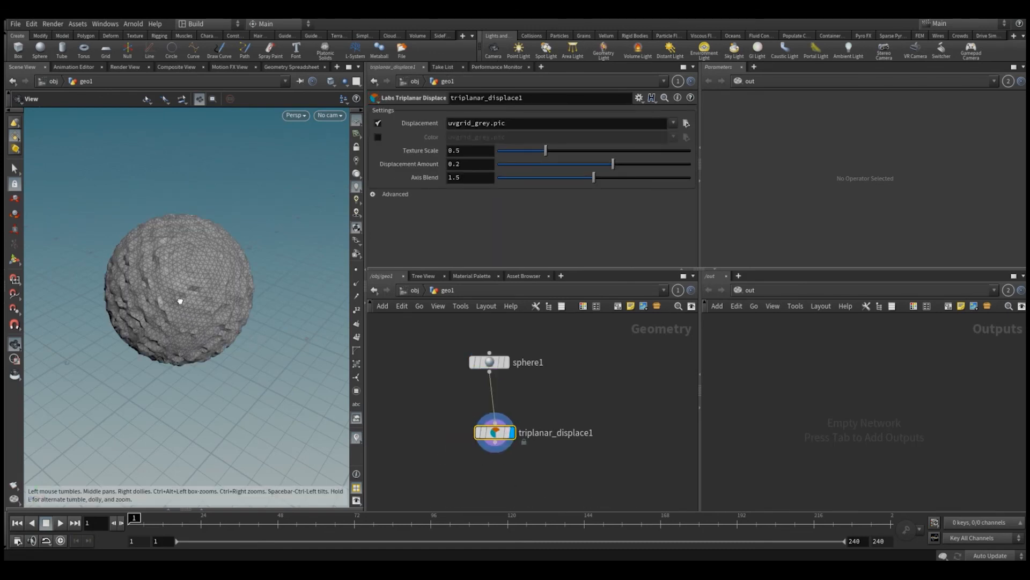
drag(181, 298, 204, 332)
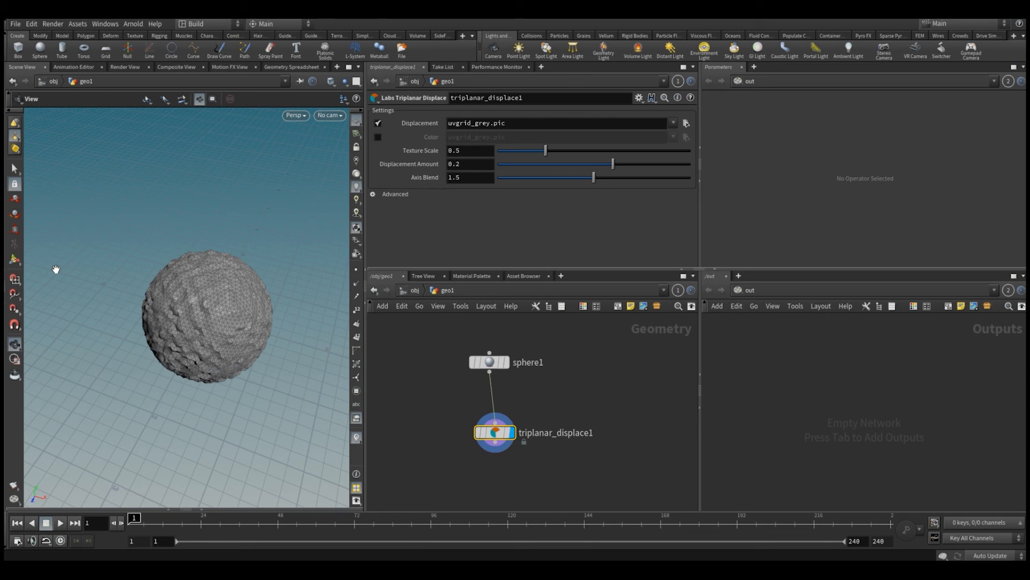
Expand triplanar_displace1's Advanced settings and set sphere1's Frequency to 40.
click(373, 195)
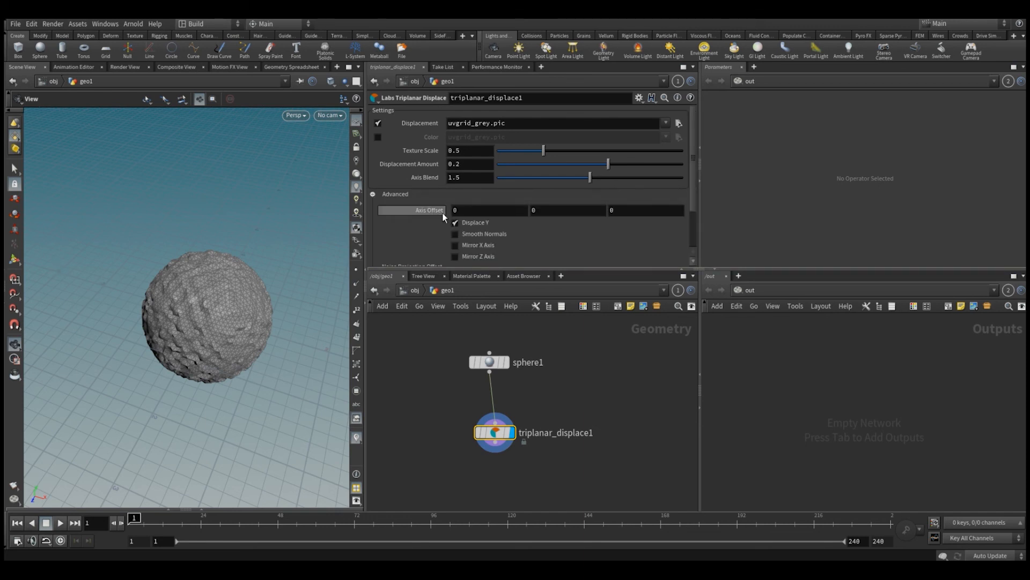
click(489, 362)
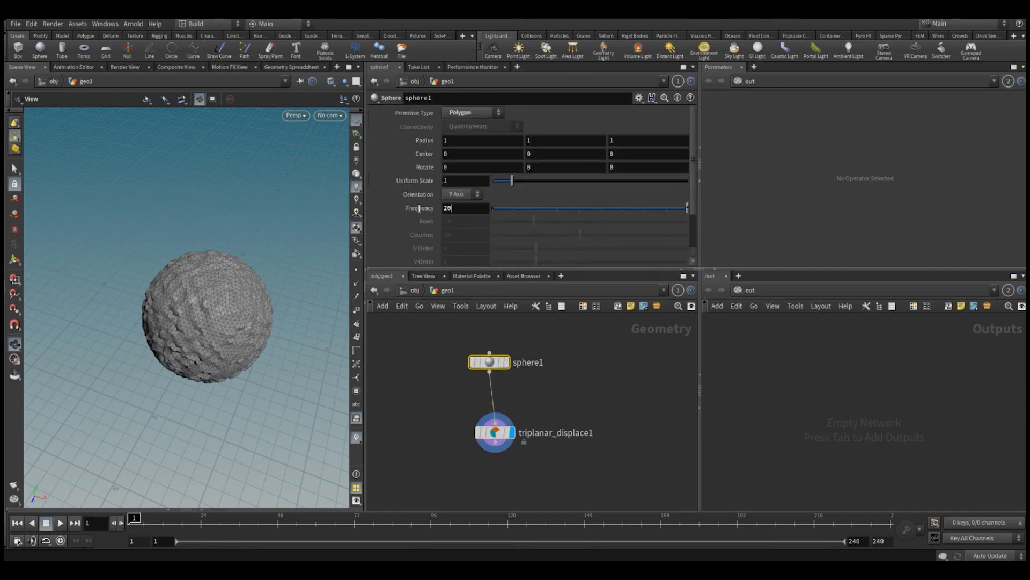
key(Return)
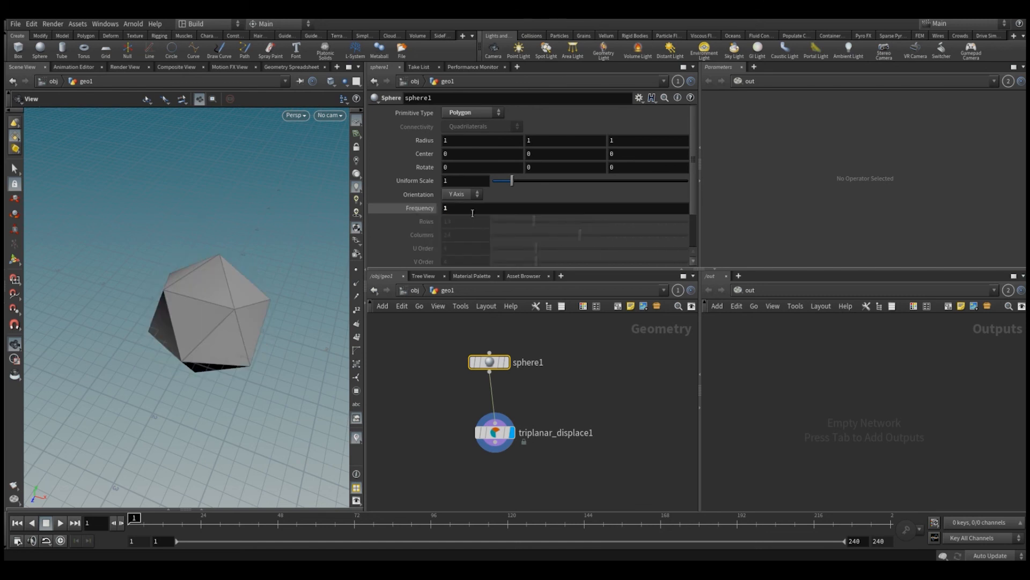
drag(472, 209, 406, 212)
text(40)
key(Return)
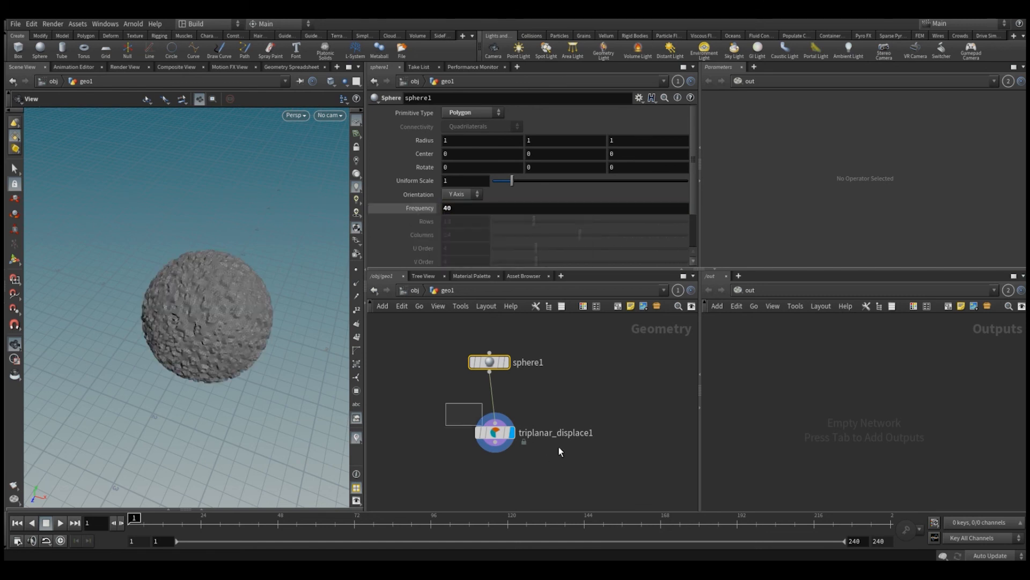
Set triplanar_displace1's Texture Scale to about 0.254 and Displacement Amount to about 0.412.
click(495, 432)
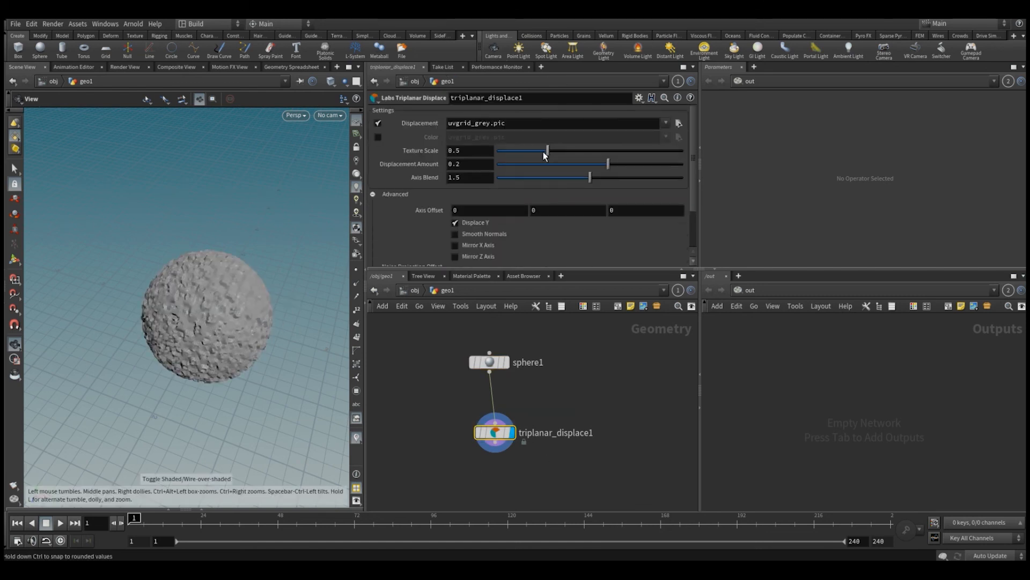
drag(544, 150, 520, 153)
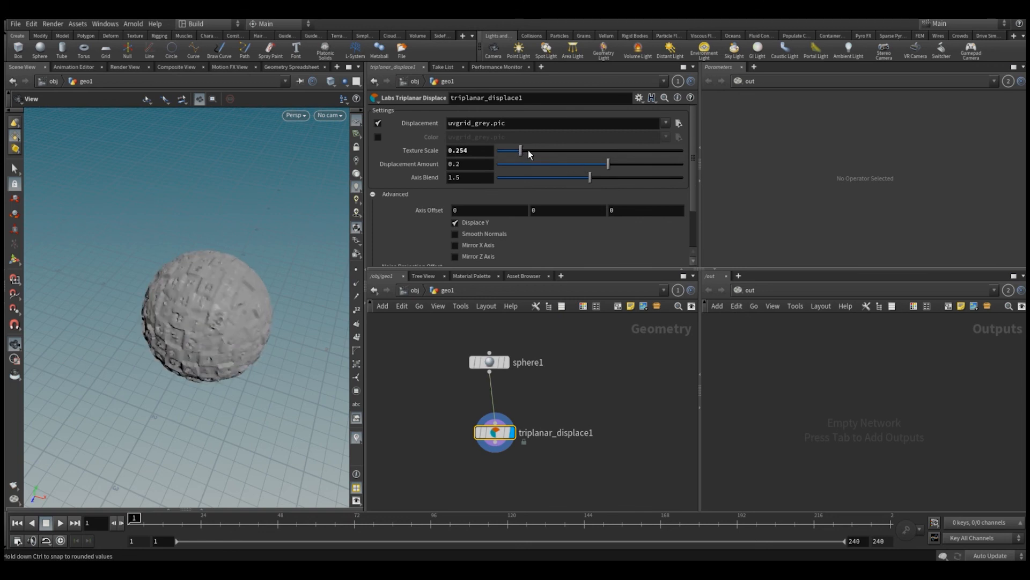
click(540, 123)
click(535, 122)
drag(551, 121, 449, 123)
click(539, 124)
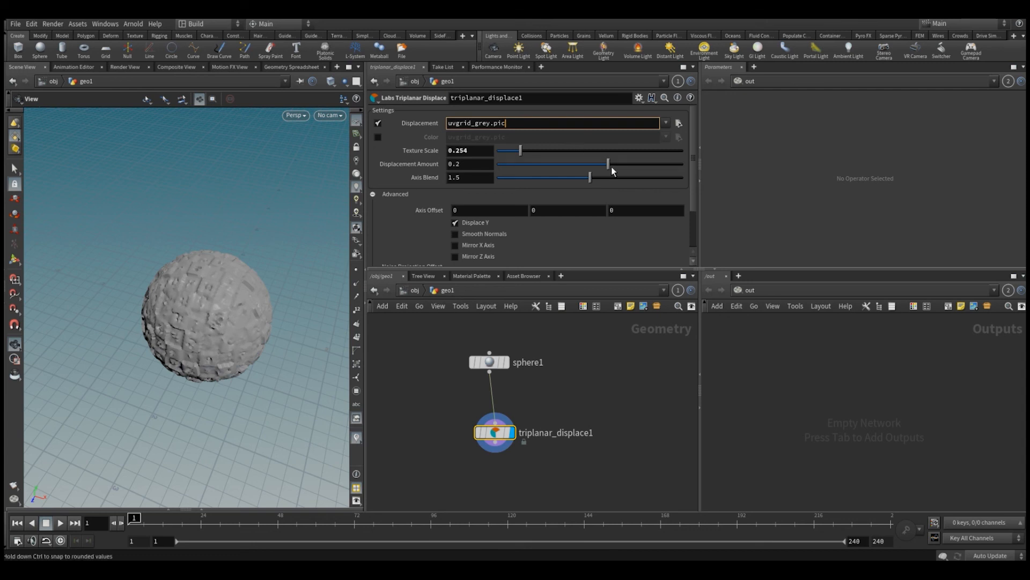
drag(608, 163, 629, 164)
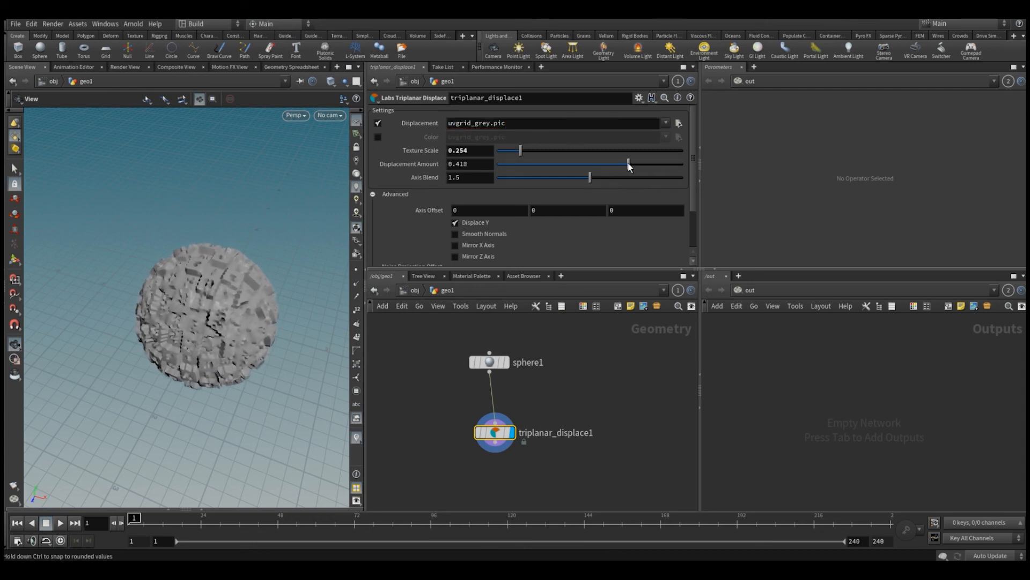
Enable Smooth Normals in triplanar_displace1's Advanced settings and inspect the displaced sphere.
scroll(438, 236, down, 3)
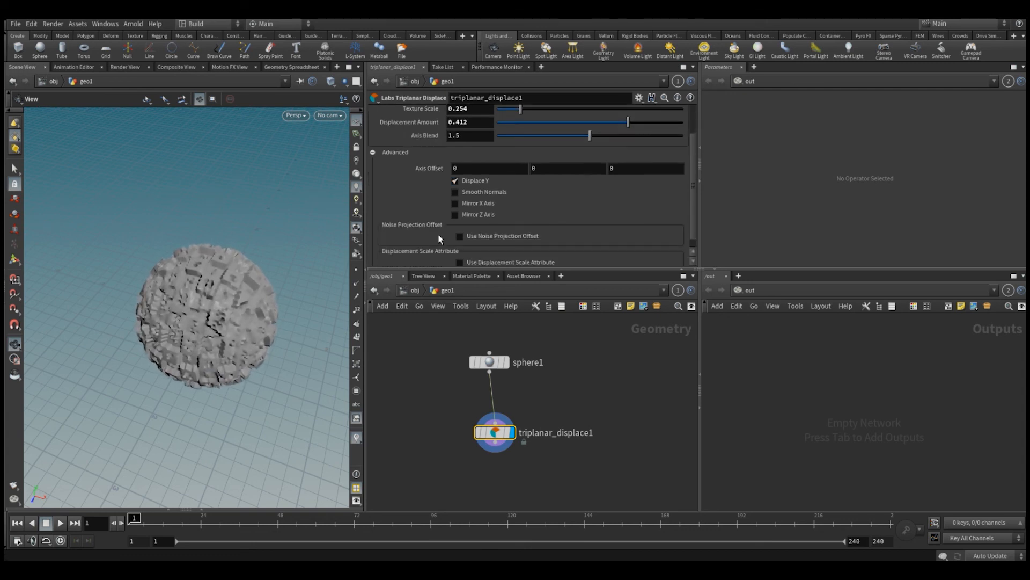
click(484, 192)
scroll(206, 317, up, 2)
drag(229, 271, 246, 288)
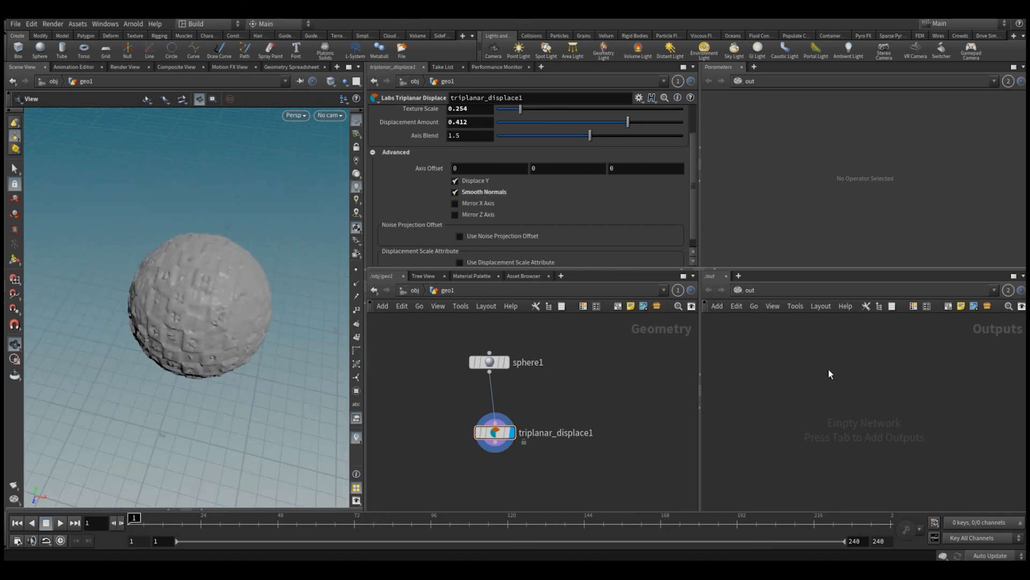
Switch the out network pane to the shop network and add an Arnold shader network there.
key(Tab)
click(771, 290)
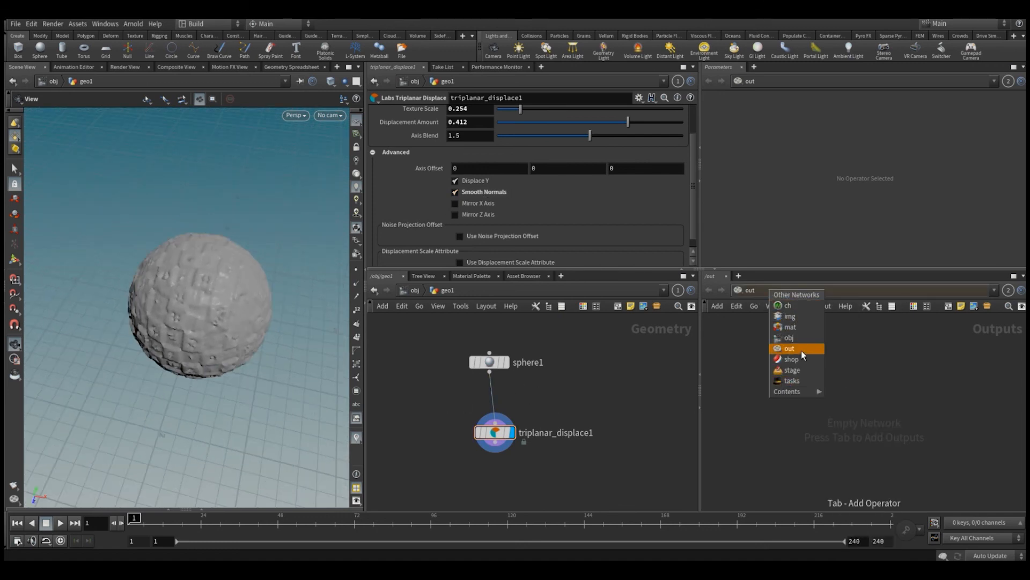
click(797, 359)
key(Tab)
text(arn)
key(Return)
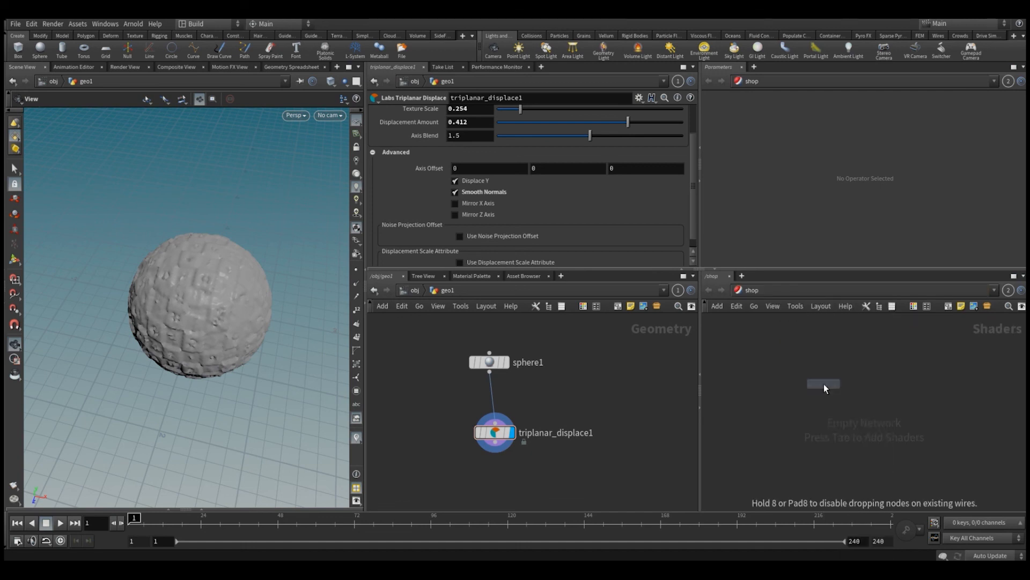
click(824, 384)
Add a Triplanar node beside OUT_material inside arnold_vopnet1.
key(Tab)
text(tr)
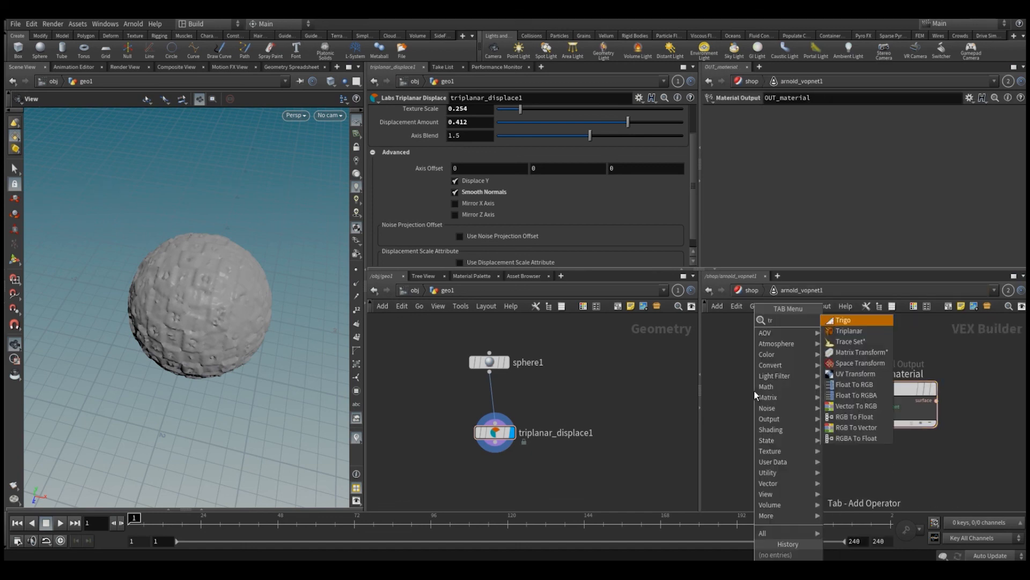
key(Down)
key(Return)
click(755, 391)
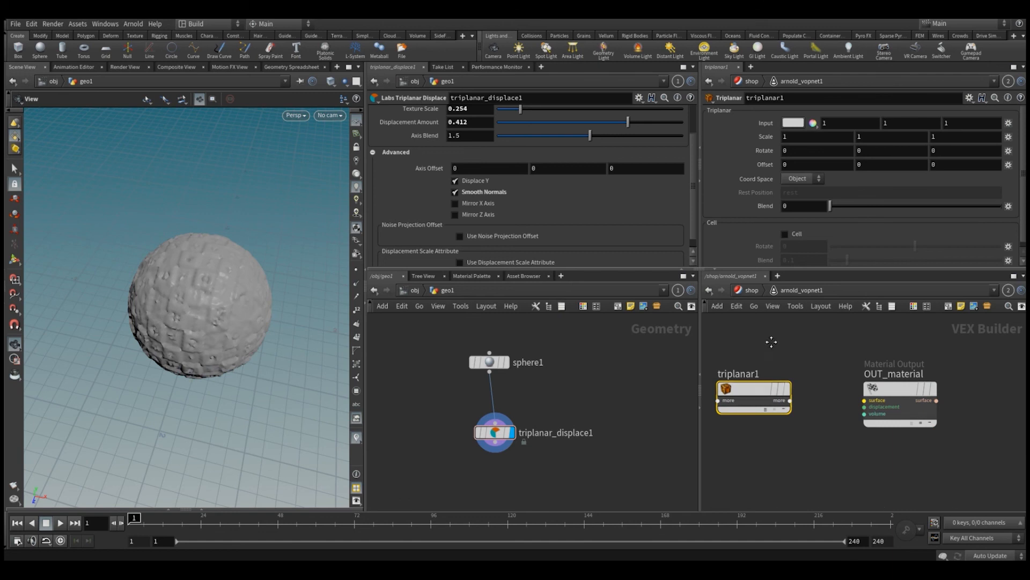
click(495, 432)
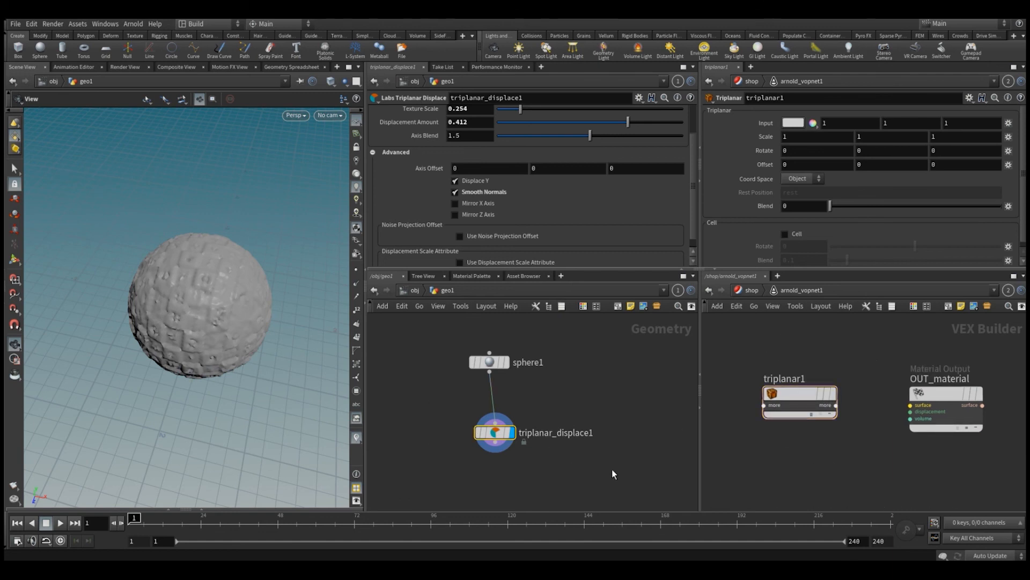
drag(723, 352, 789, 448)
drag(717, 361, 849, 452)
drag(442, 395, 617, 471)
drag(494, 432, 493, 433)
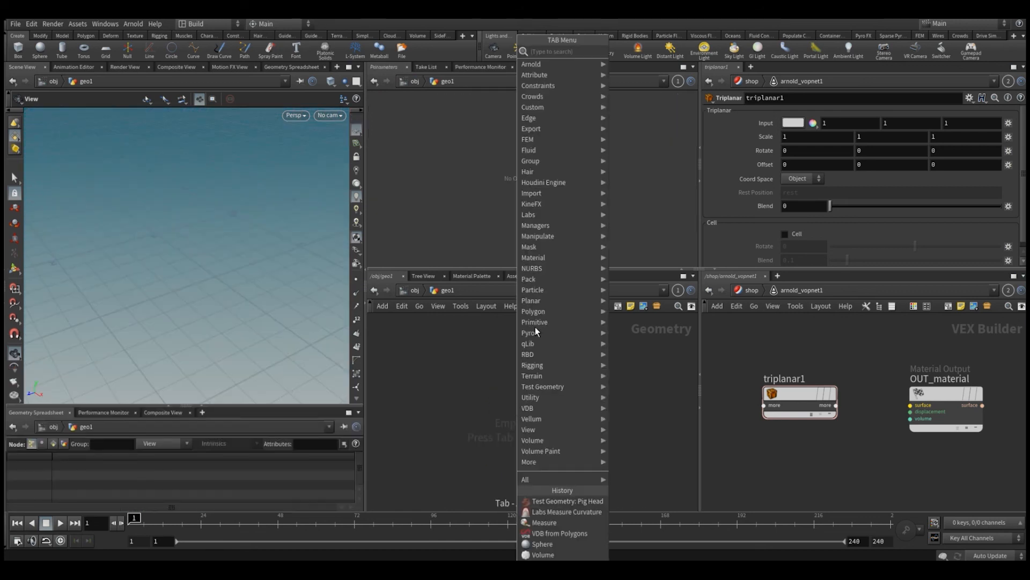
Add a Labs Measure Curvature node to the empty geo1 network.
mouse_move(565, 217)
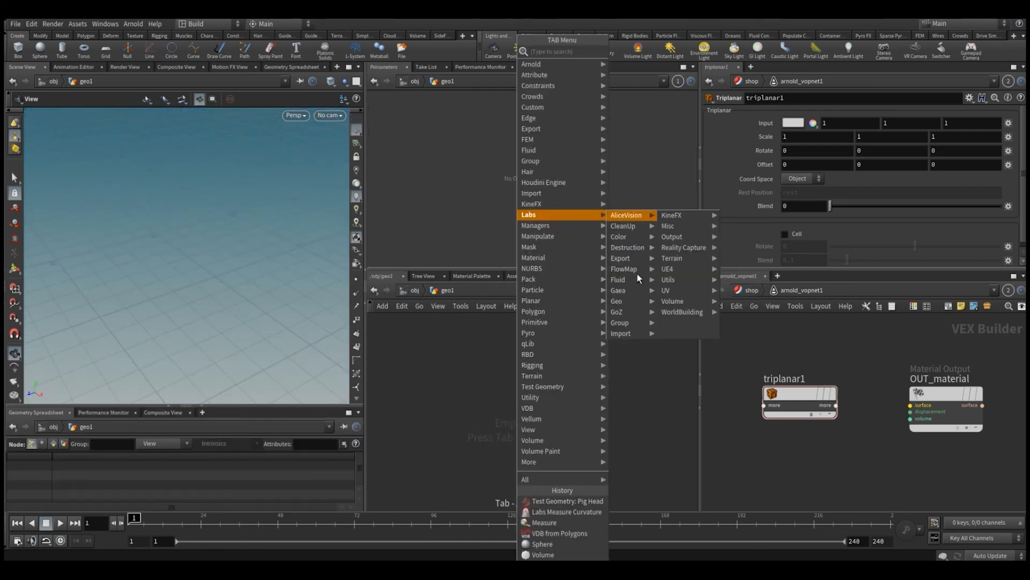
mouse_move(627, 301)
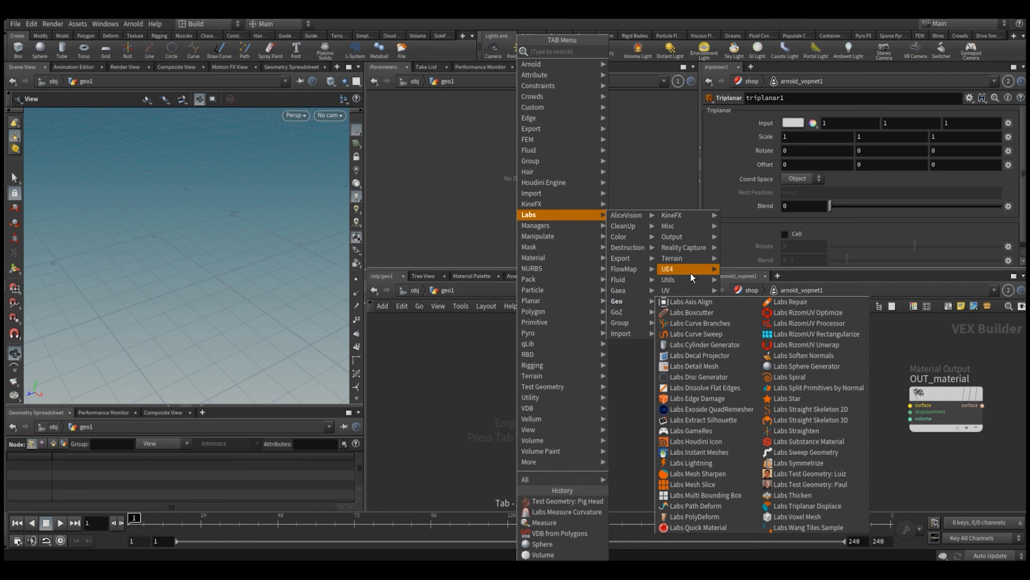
mouse_move(687, 278)
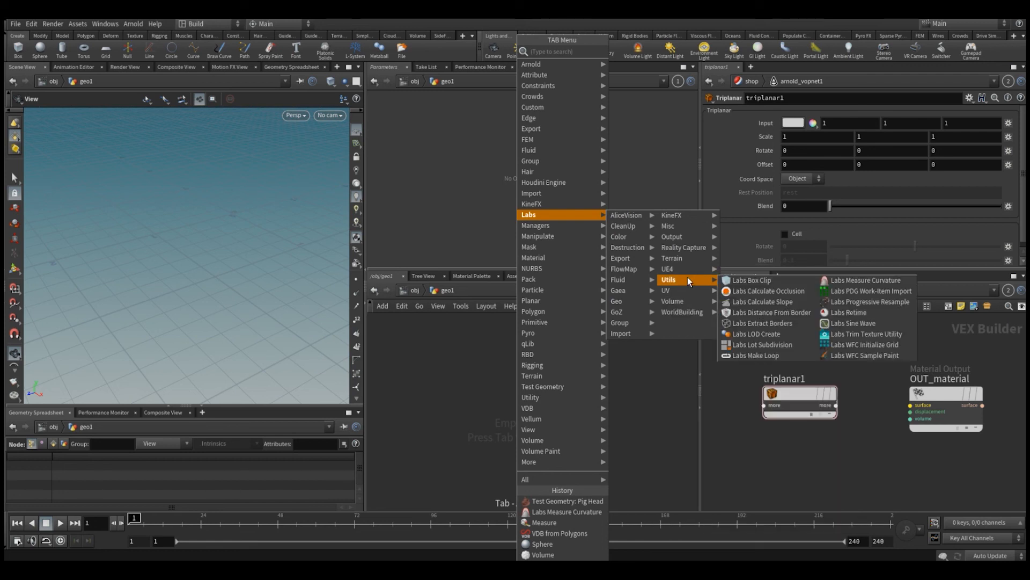
click(852, 280)
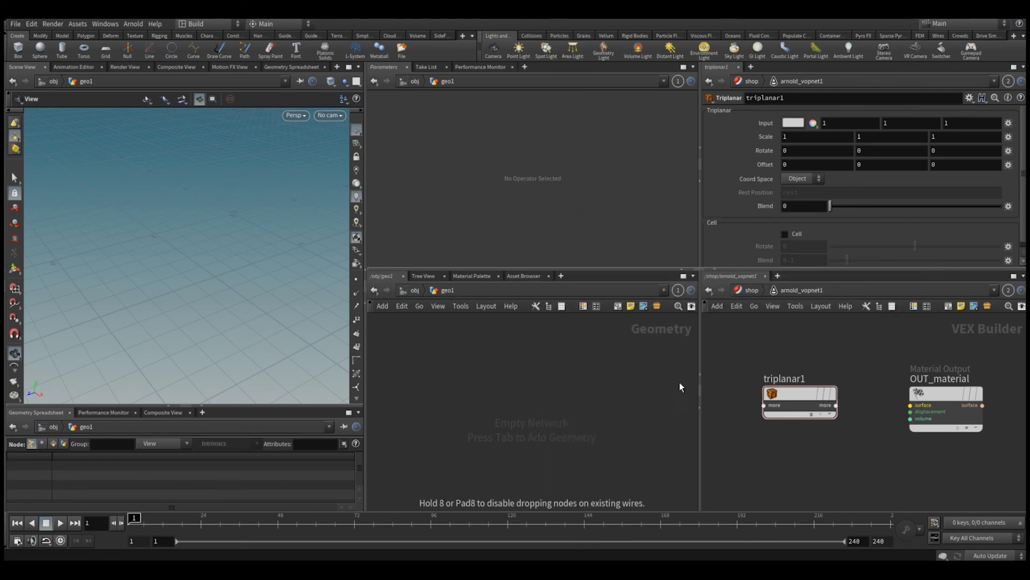
click(556, 415)
Add a Test Geometry: Pig Head with Add Shader off, display it, and wire it into measure_curvarture1.
key(Tab)
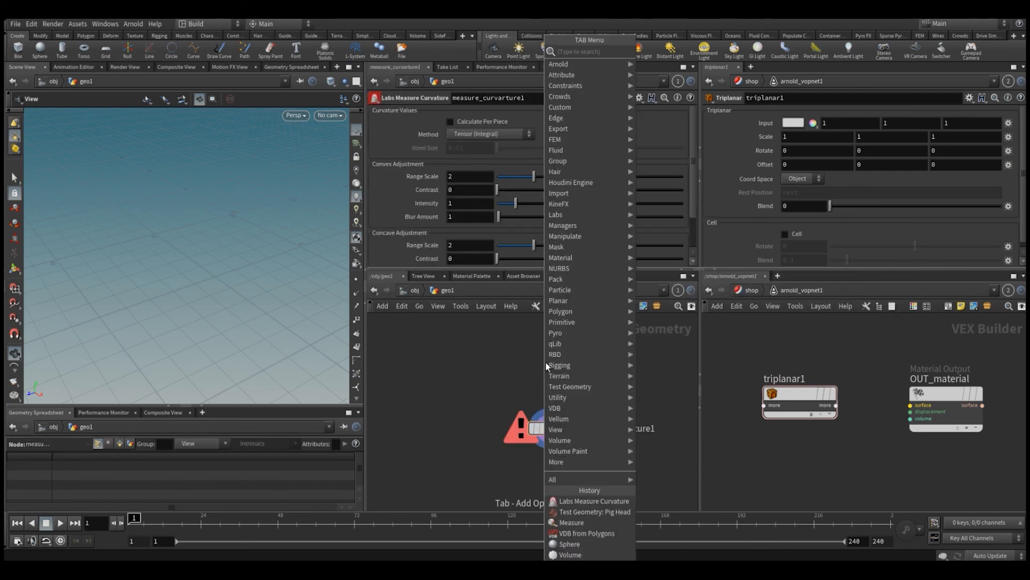
click(576, 512)
click(541, 351)
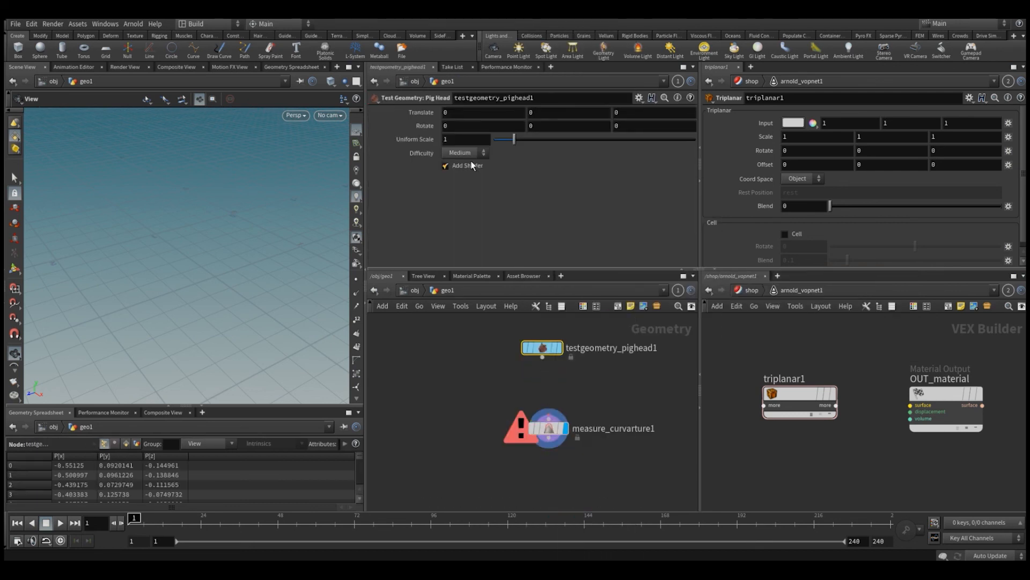
click(559, 347)
drag(543, 357, 547, 412)
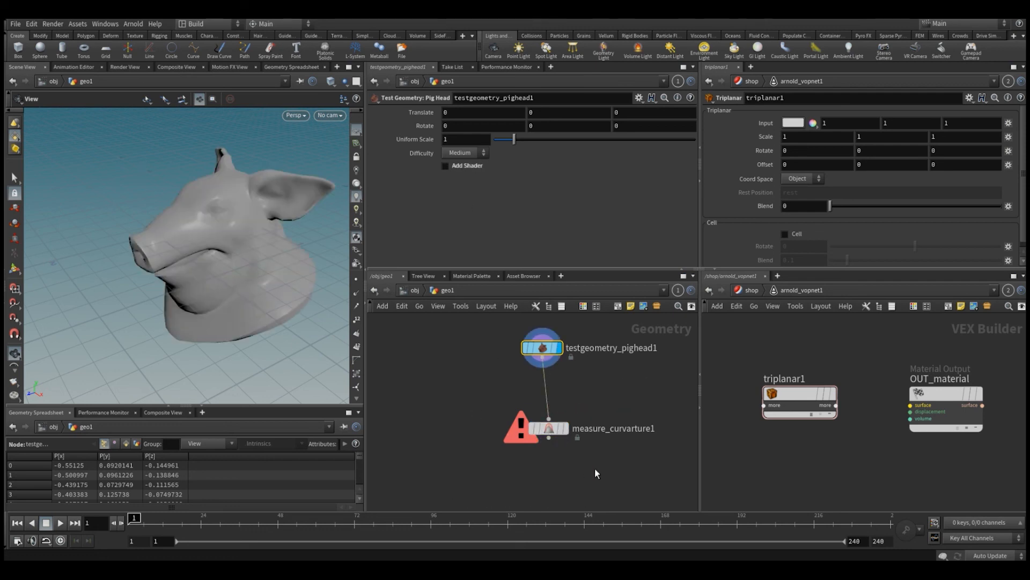
Display measure_curvarture1 and inspect the curvature colours on the pig head.
click(565, 428)
drag(250, 257, 253, 253)
right_drag(254, 233, 254, 262)
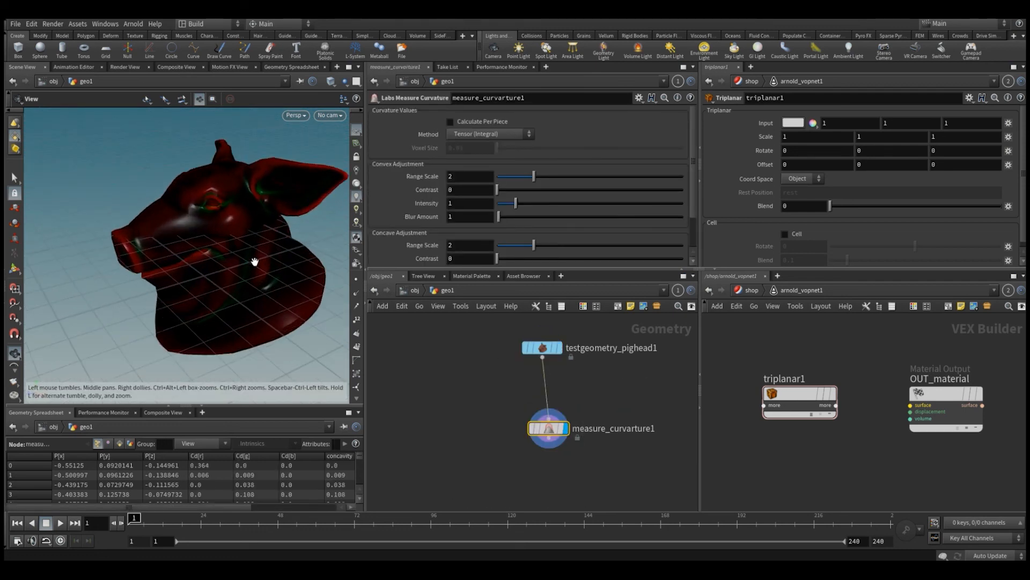
Limit the Geometry Spreadsheet to the concavity and convexity attributes.
click(188, 443)
click(205, 360)
click(188, 443)
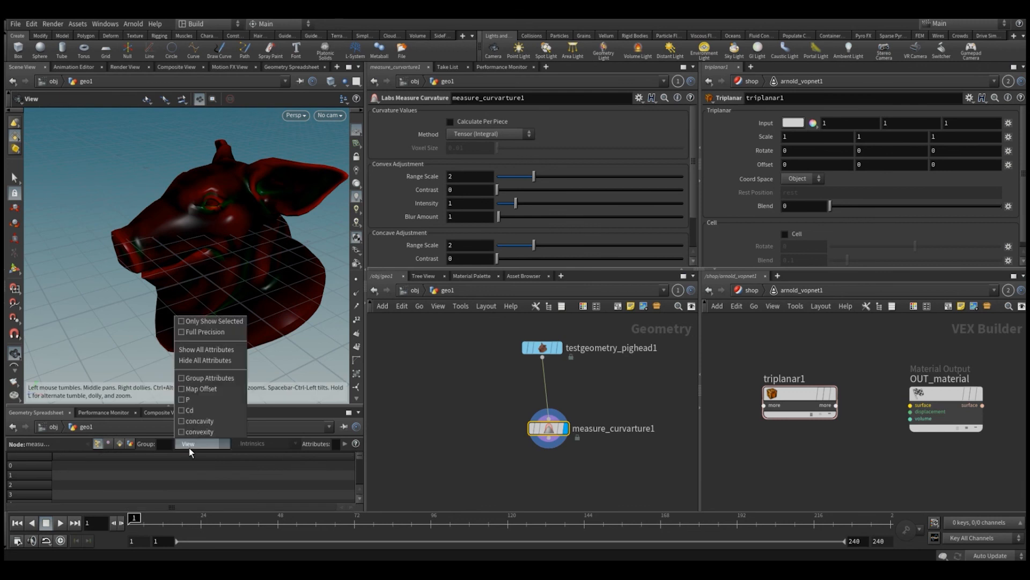
click(195, 431)
click(189, 443)
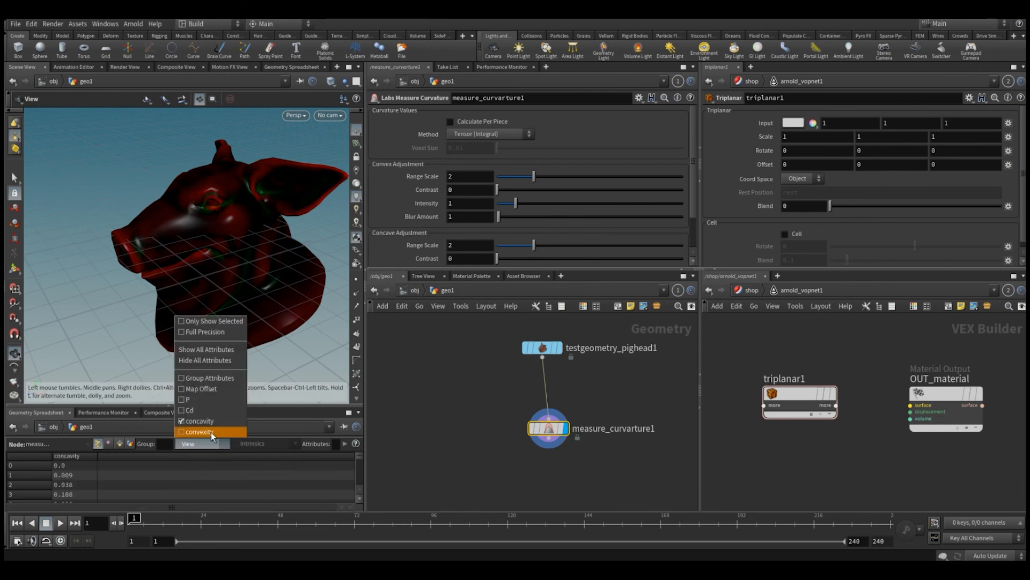
click(199, 420)
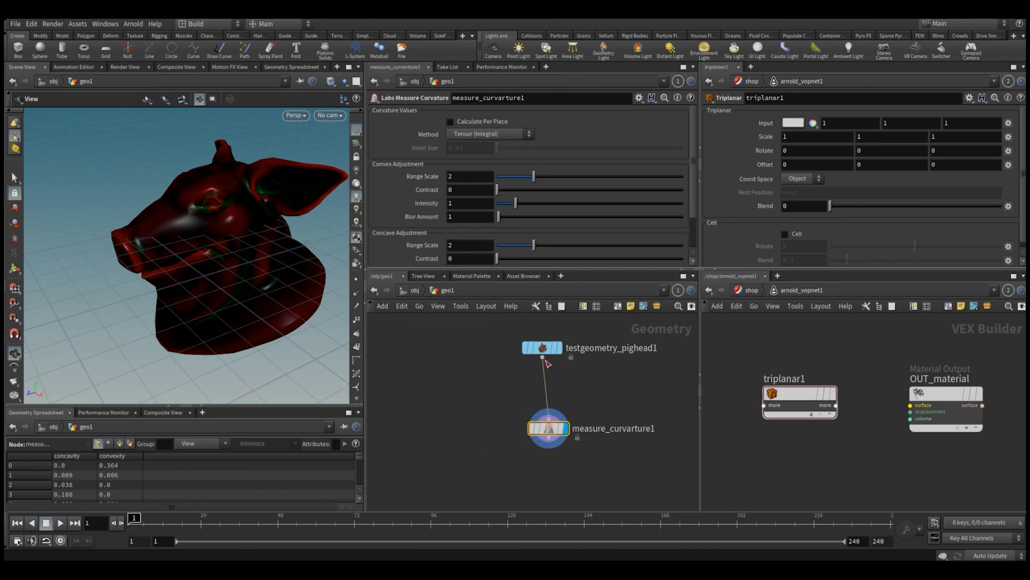
Move measure_curvarture1 directly below the pig head and set its Range Scale to about 4.58 for Convex and 5.62 for Concave.
drag(547, 428, 541, 387)
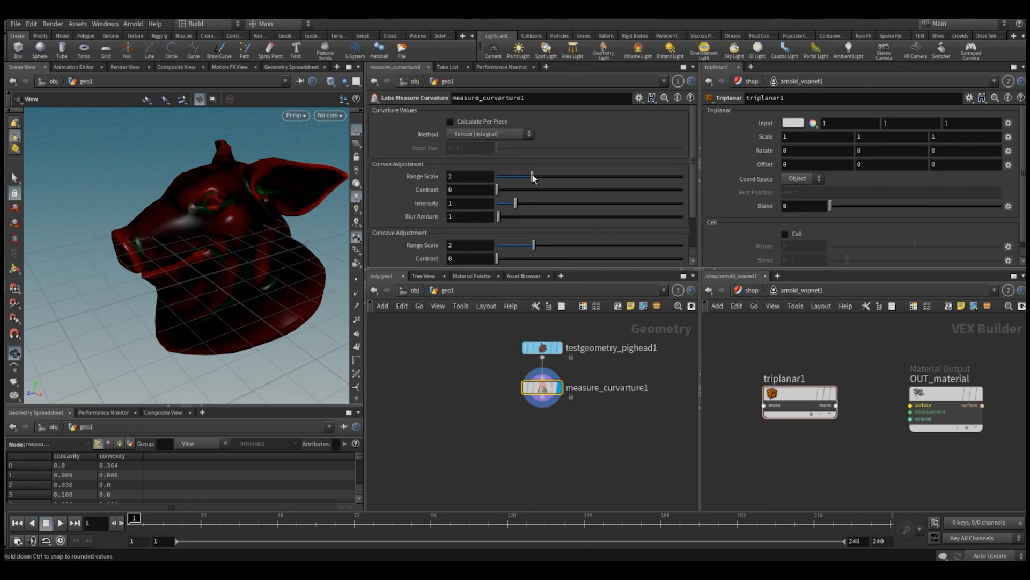
mouse_move(542, 176)
mouse_down()
mouse_move(599, 184)
mouse_move(582, 179)
mouse_up()
key(ctrl+z)
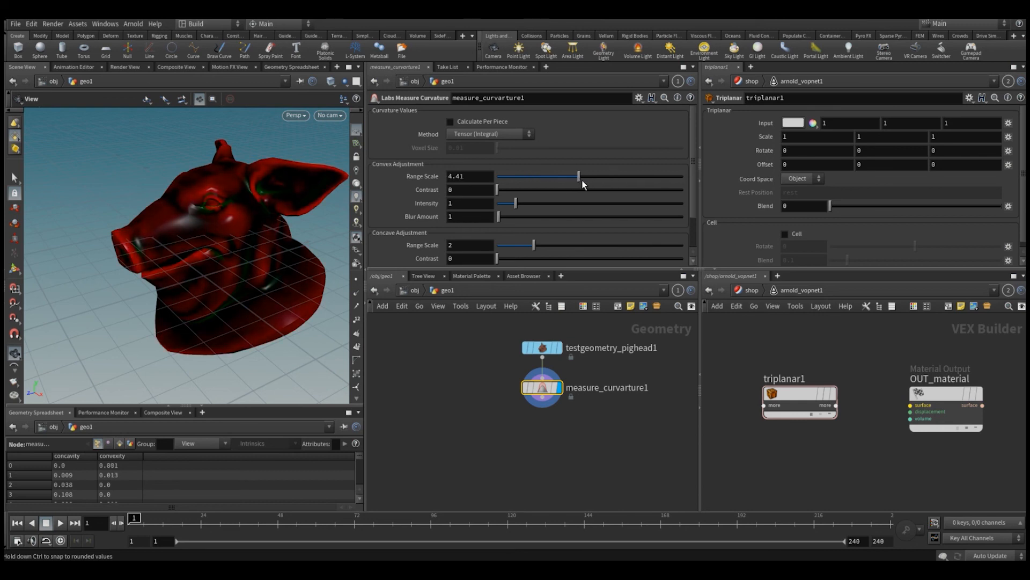
scroll(549, 207, down, 2)
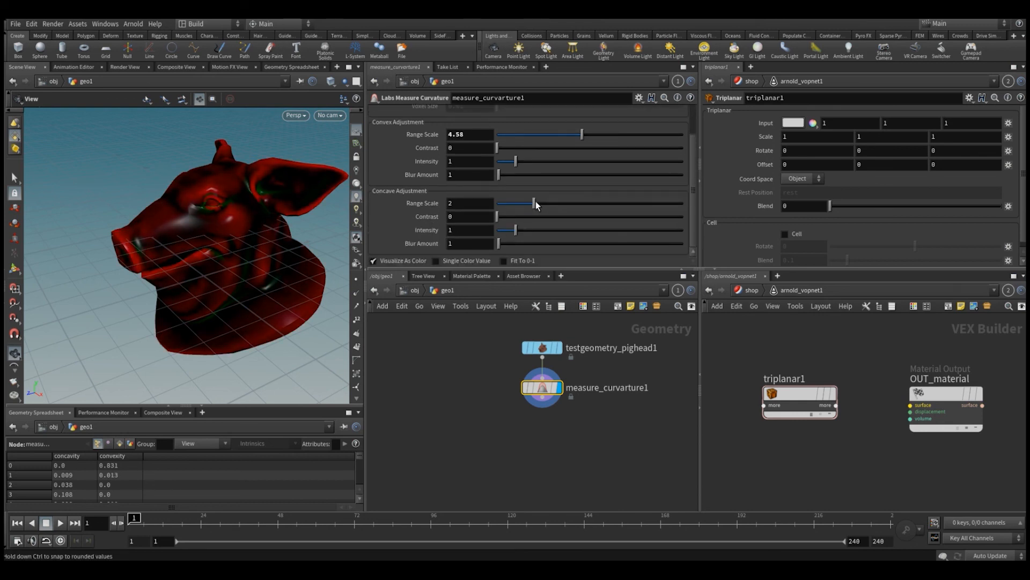
mouse_move(535, 205)
mouse_down()
mouse_move(612, 205)
mouse_move(601, 206)
mouse_up()
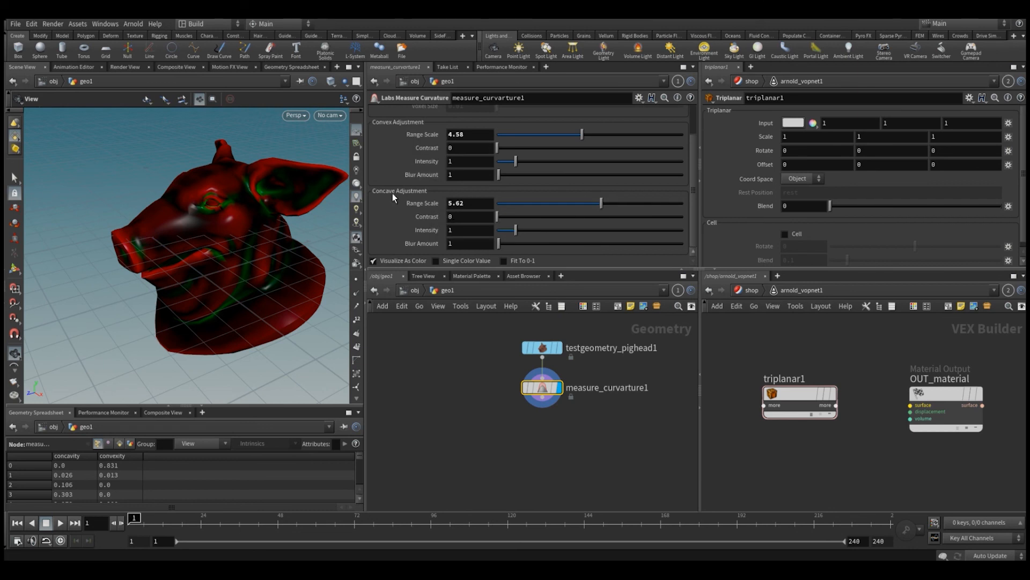
Try a Convex Contrast of 0.86, undo it, and sort the spreadsheet by concavity and by convexity.
drag(505, 147, 513, 147)
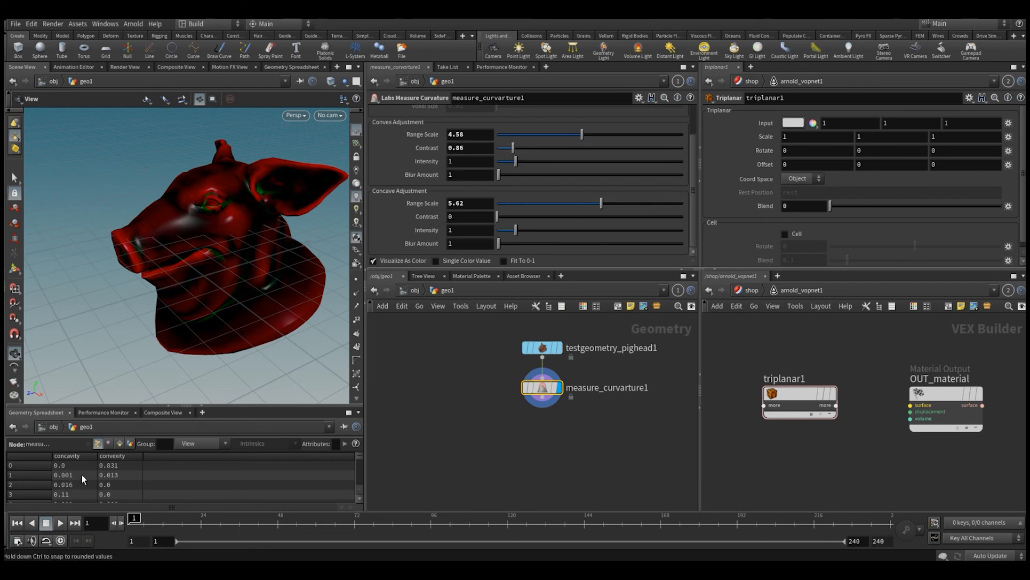
key(ctrl+z)
click(67, 456)
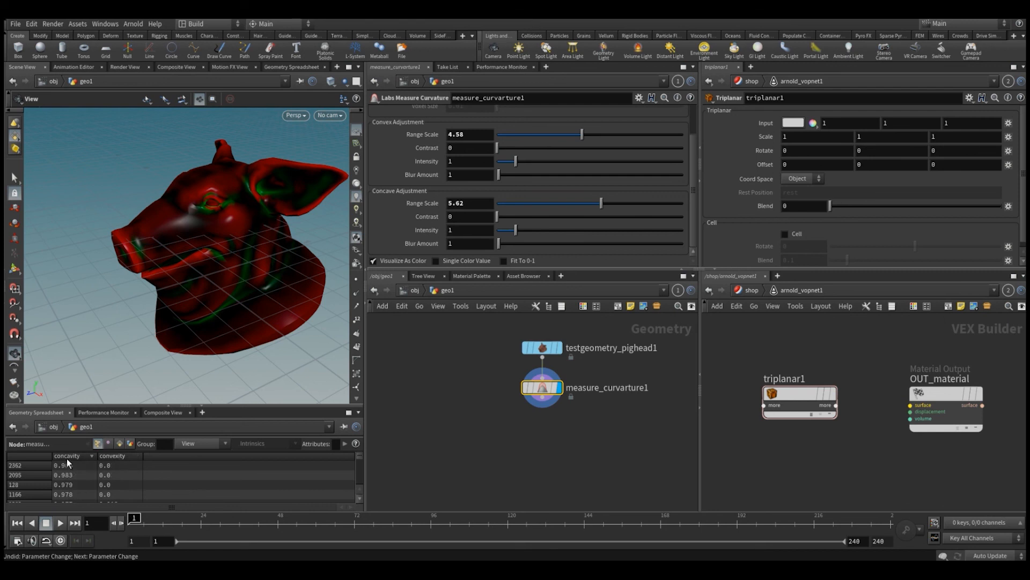
click(121, 455)
Set measure_curvarture1's Convex Intensity to about 3.08 and Concave Intensity to about 3.26, keeping both Contrast values at 0.
drag(498, 148, 554, 162)
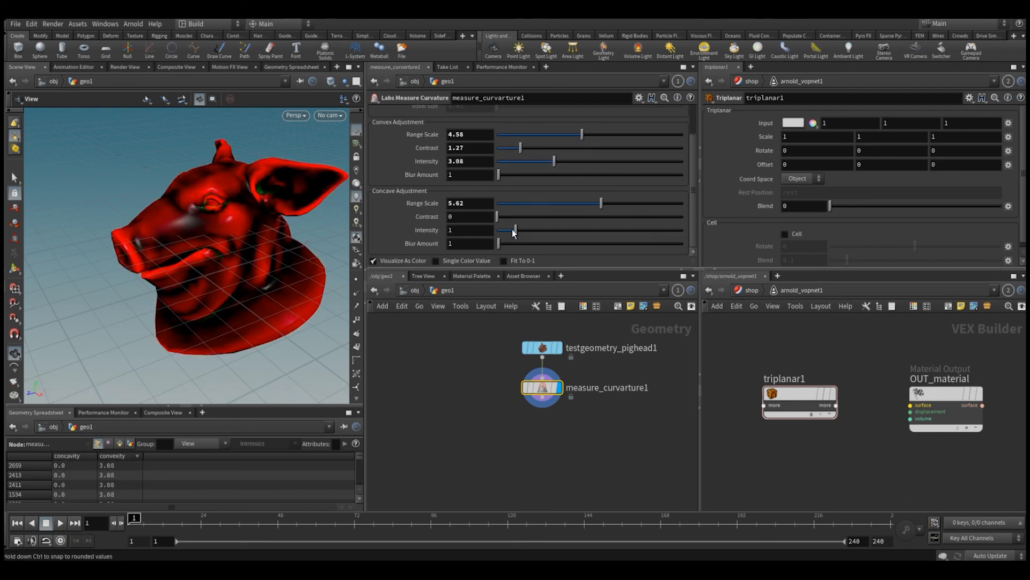
drag(514, 232, 558, 238)
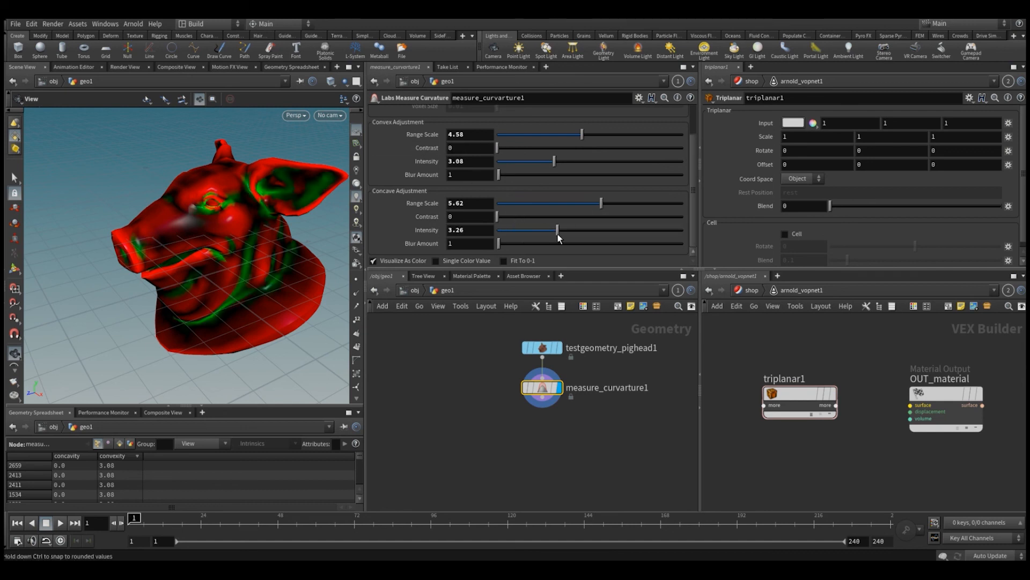
drag(246, 214, 246, 224)
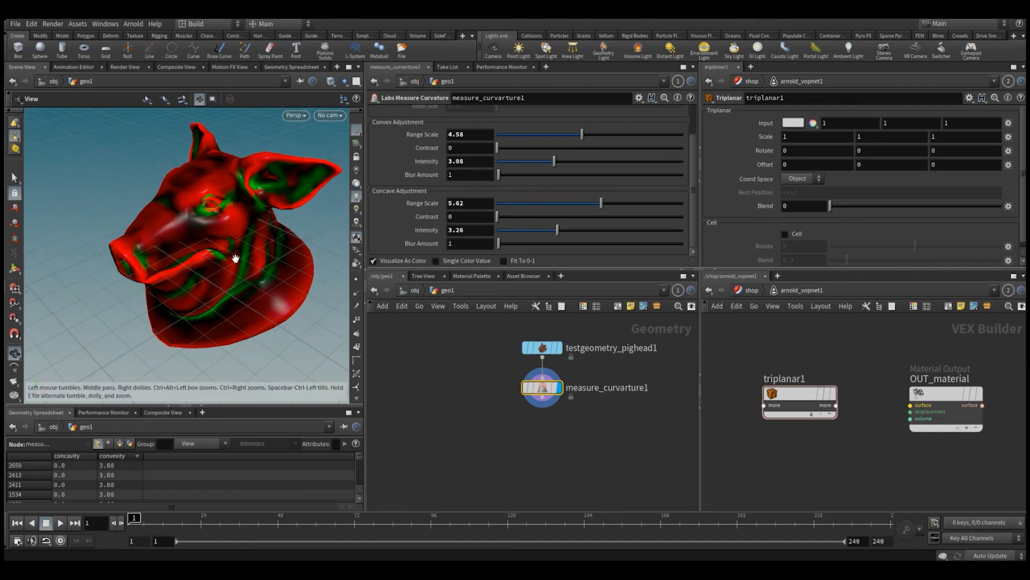
drag(235, 259, 226, 279)
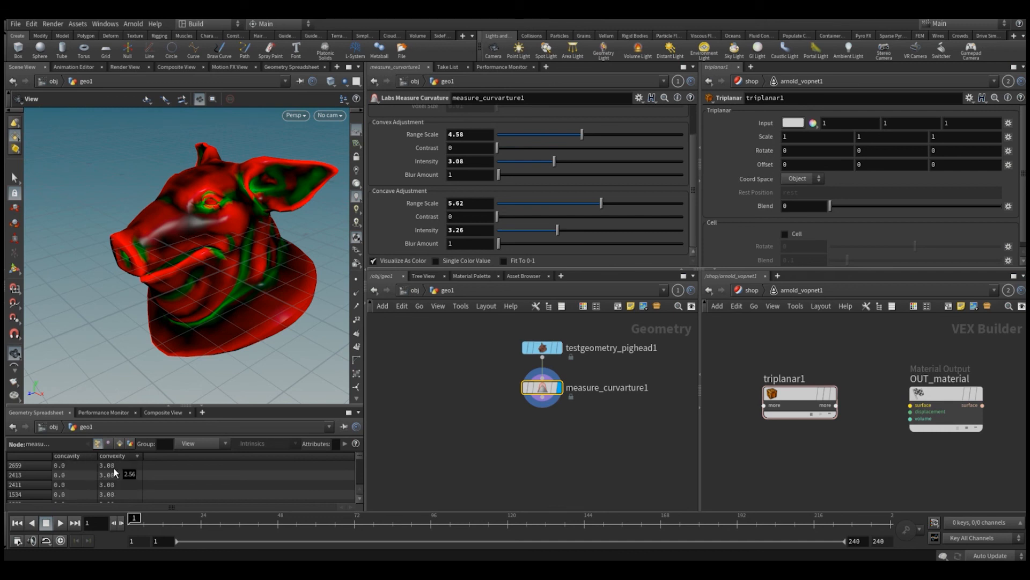
Enable Fit To 0-1 and Single Color Value on measure_curvarture1.
click(517, 262)
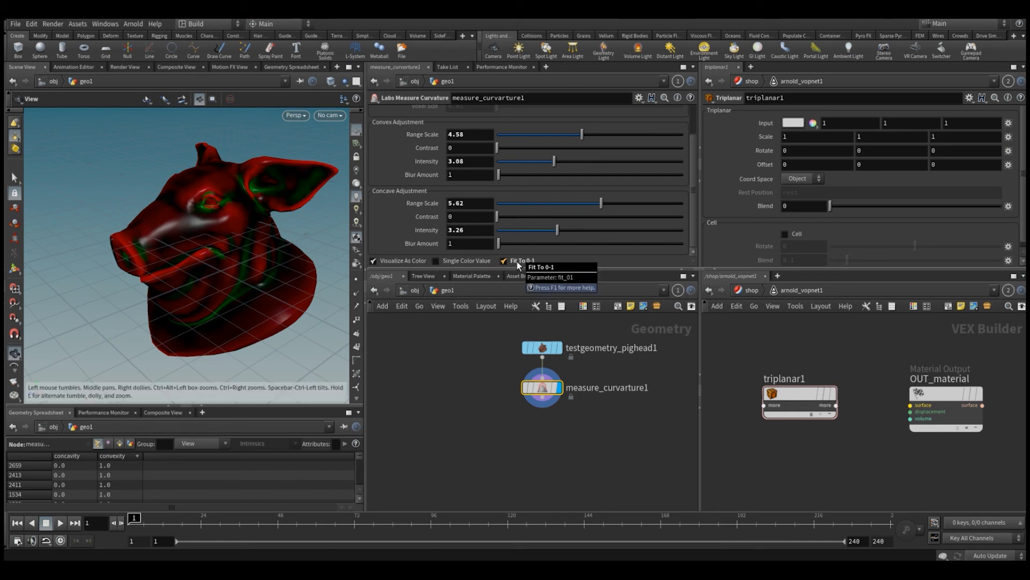
click(475, 262)
click(476, 262)
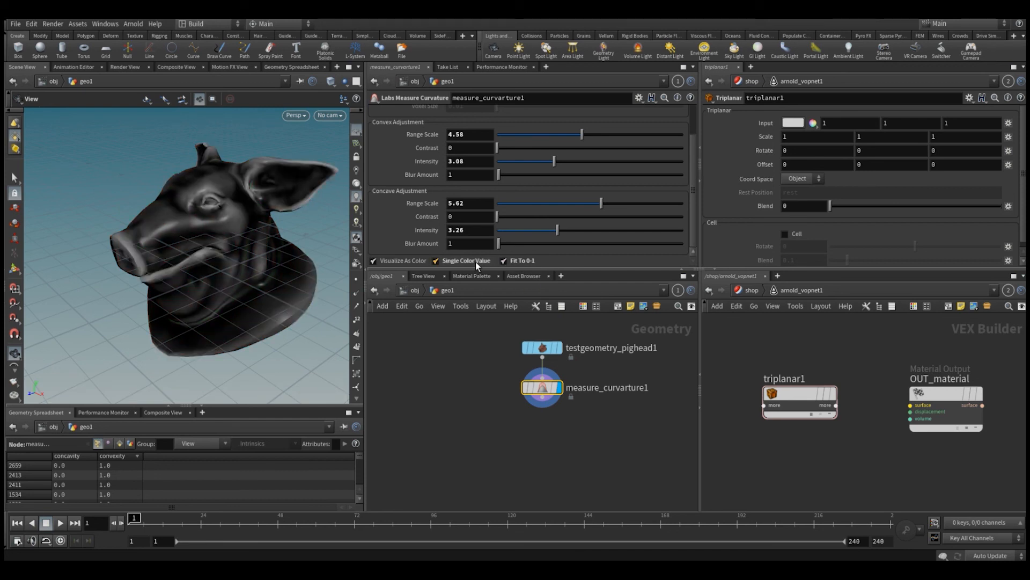
Turn off Single Color Value on measure_curvarture1.
click(475, 262)
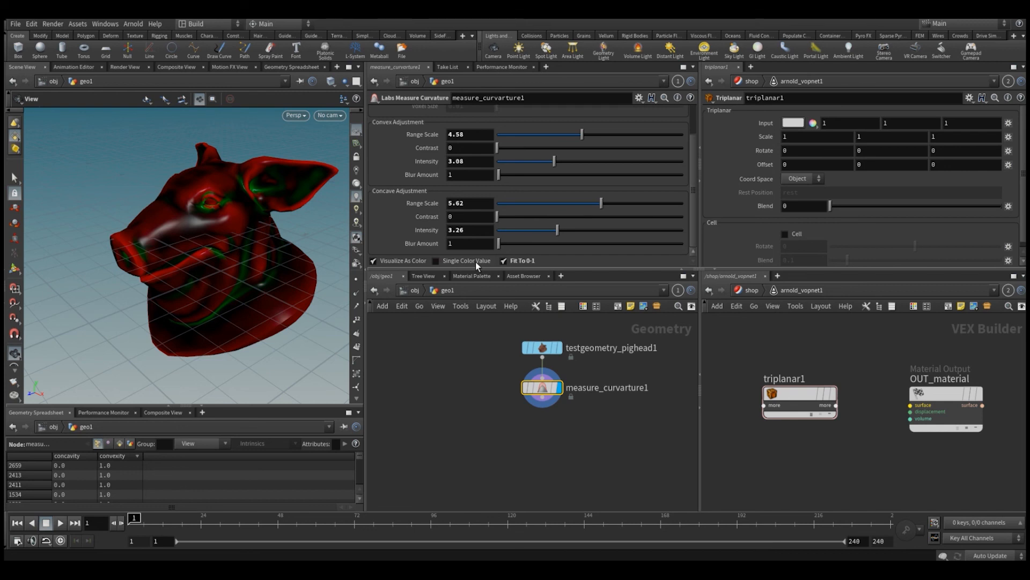
scroll(436, 238, up, 2)
scroll(436, 238, down, 2)
scroll(436, 238, up, 2)
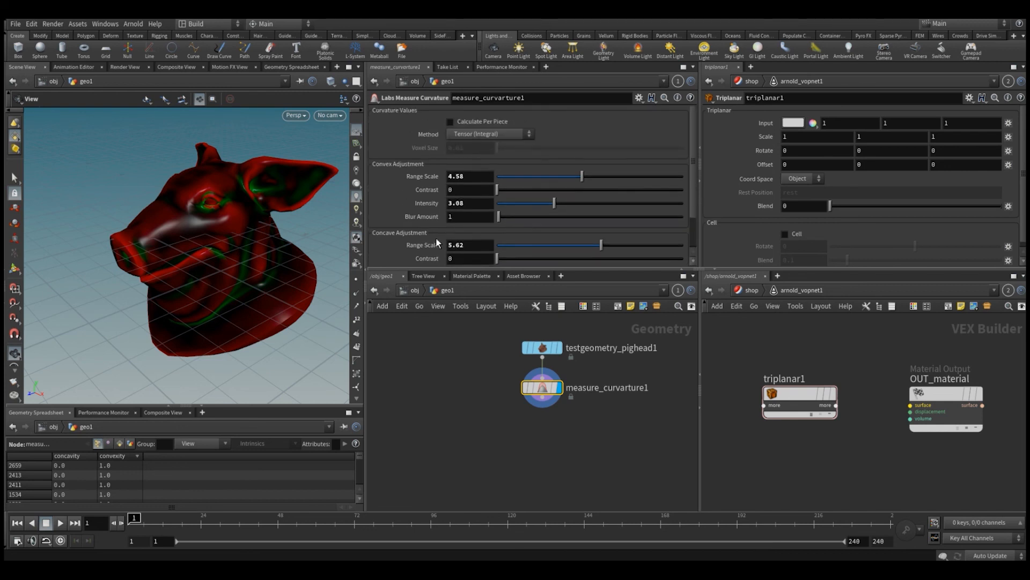
Try the Volume Analysis and Tensor (Euler) methods on measure_curvarture1, returning the Method to Tensor (Integral).
click(496, 135)
click(475, 145)
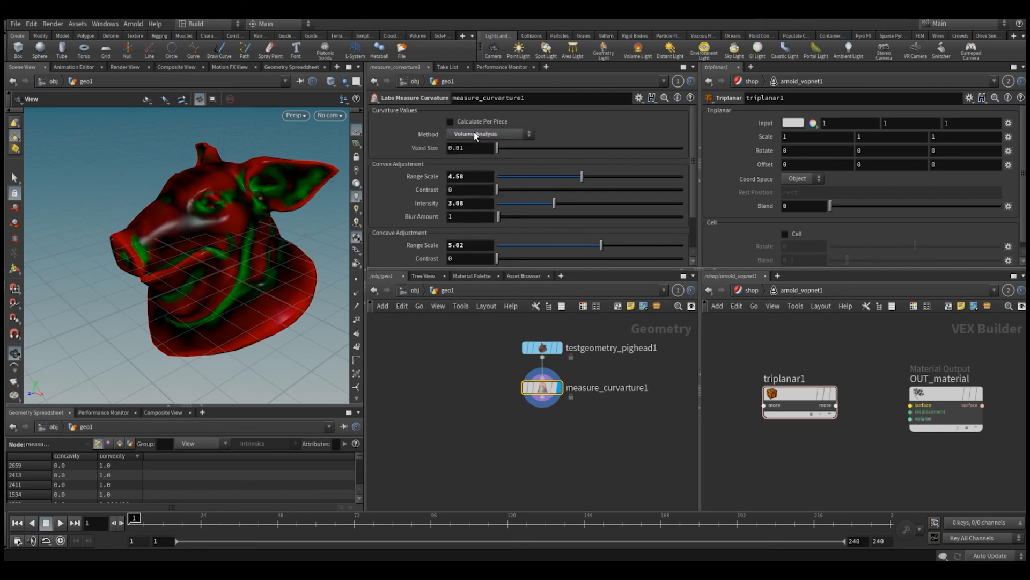
click(475, 134)
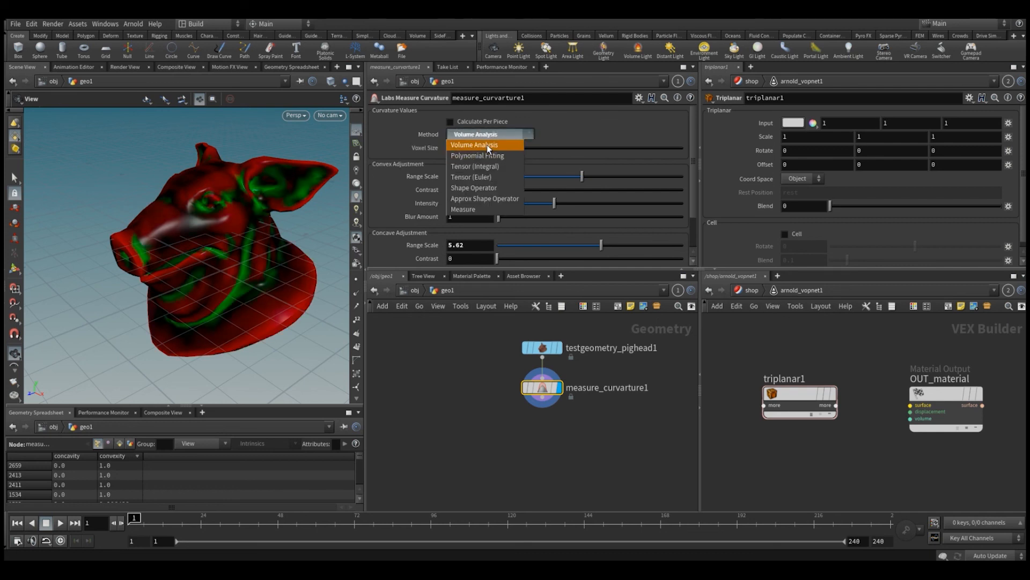
click(481, 176)
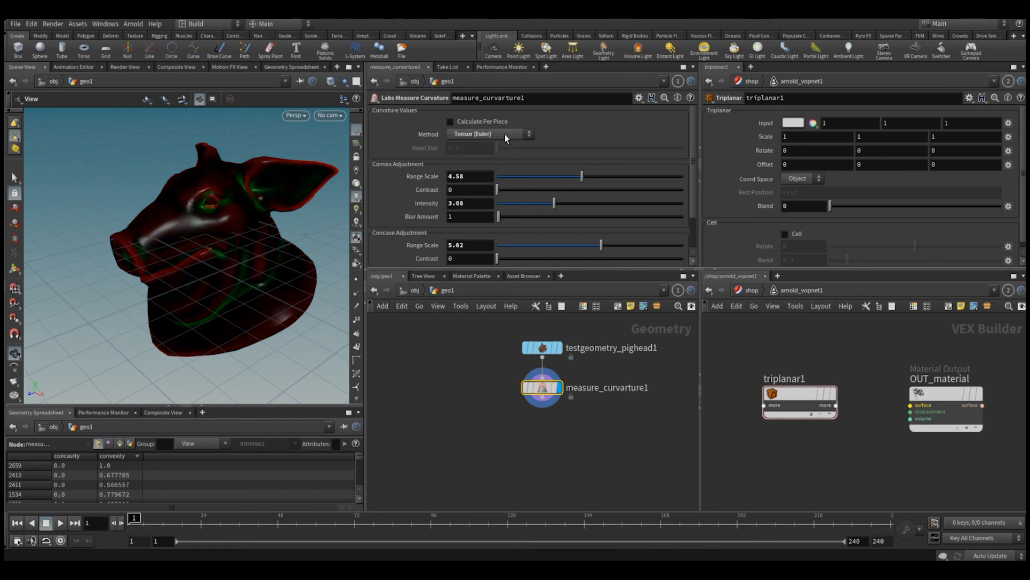
click(481, 134)
click(475, 166)
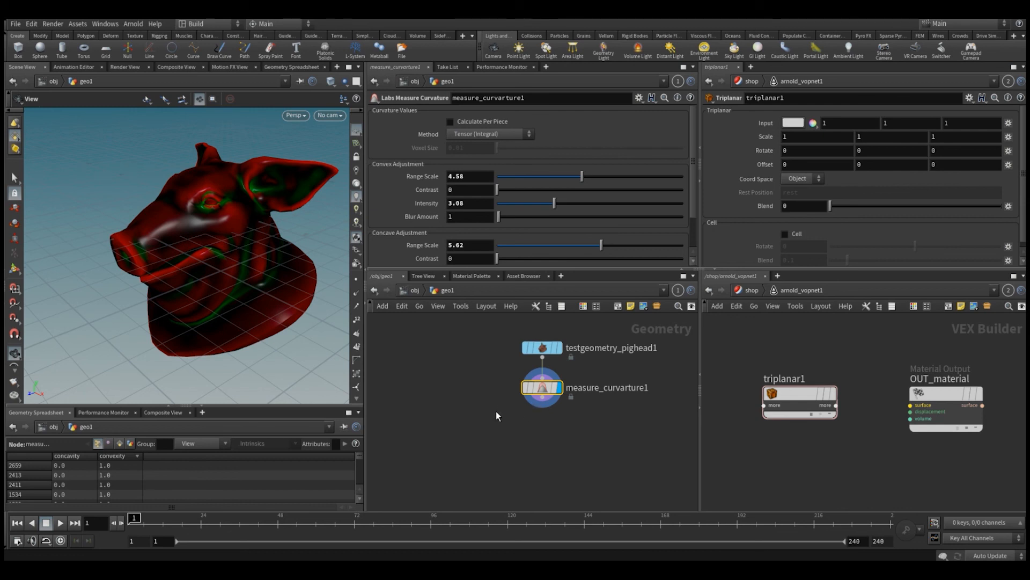
Add a Measure node beside measure_curvarture1, wire the pig head into its input and display it.
key(Tab)
text(measure)
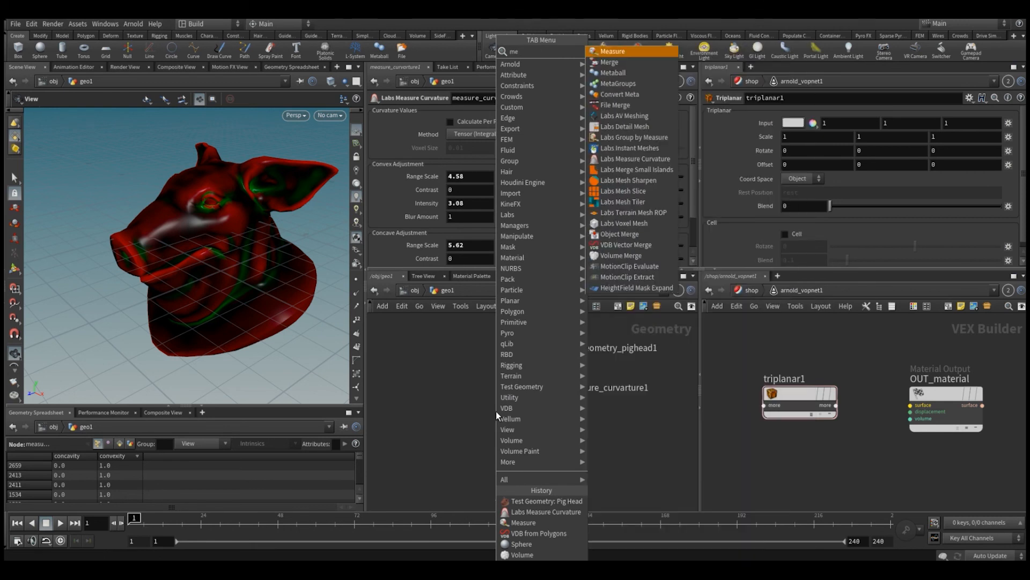
key(Return)
click(496, 411)
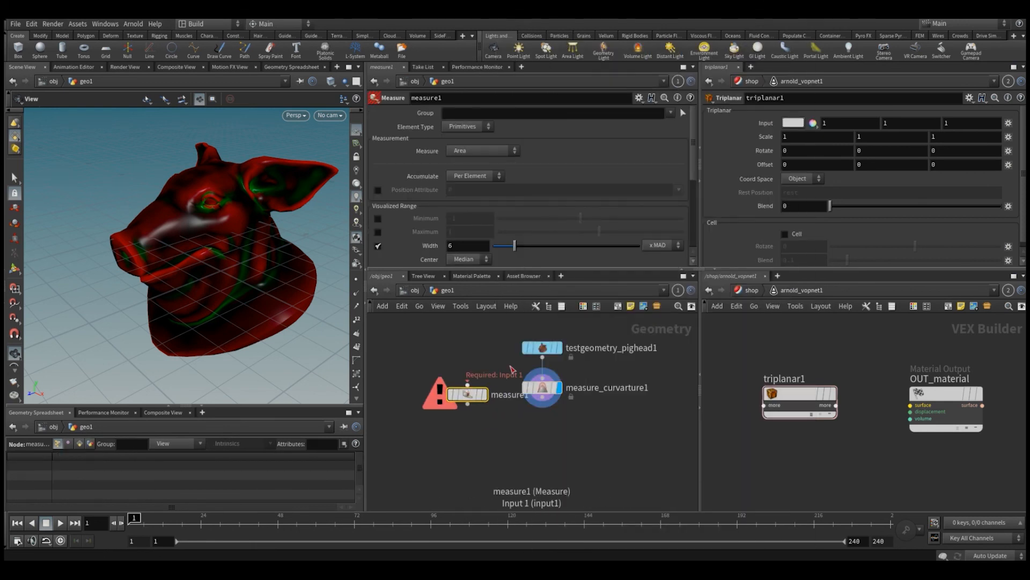
drag(467, 384, 542, 357)
click(483, 398)
drag(472, 398, 459, 389)
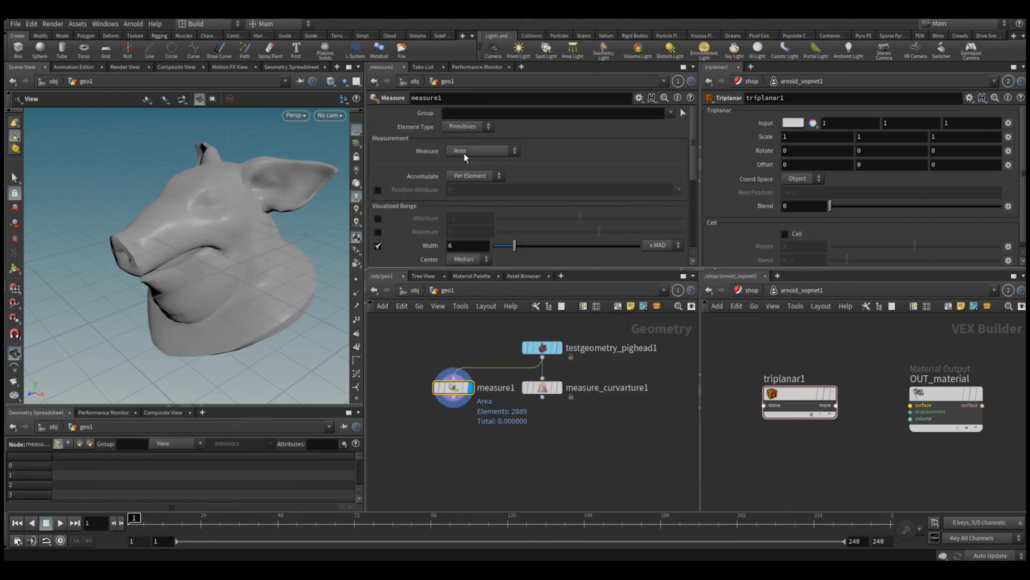
Set measure1 to measure Curvature on Points and visualise its curvature attribute on the pig head.
click(468, 151)
click(475, 204)
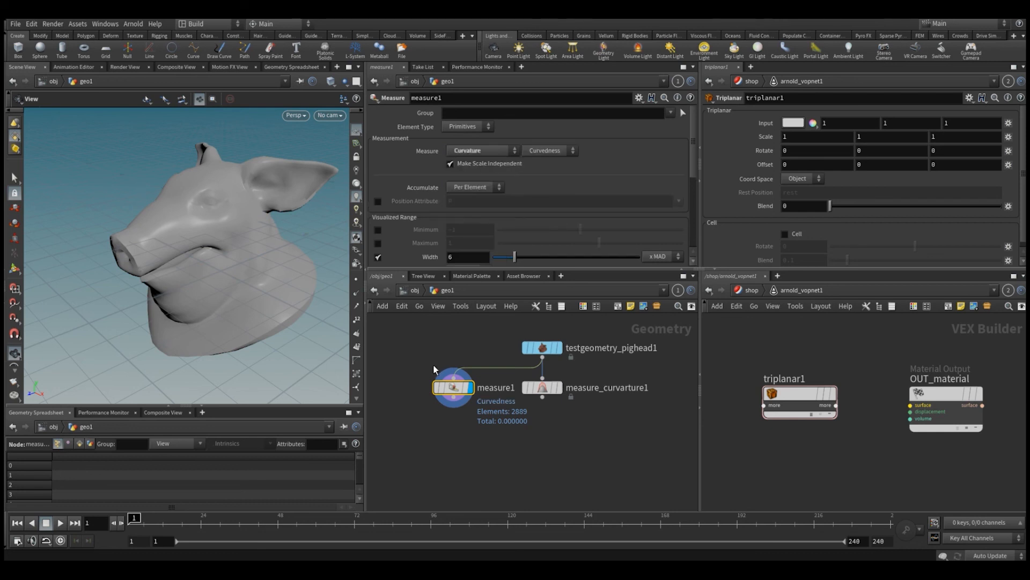
click(424, 387)
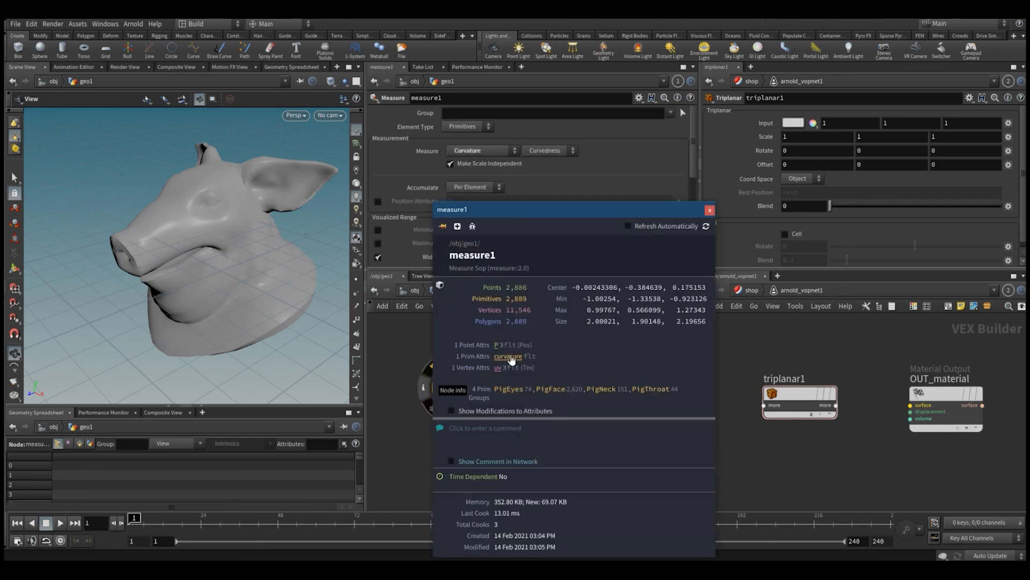
drag(230, 255, 269, 244)
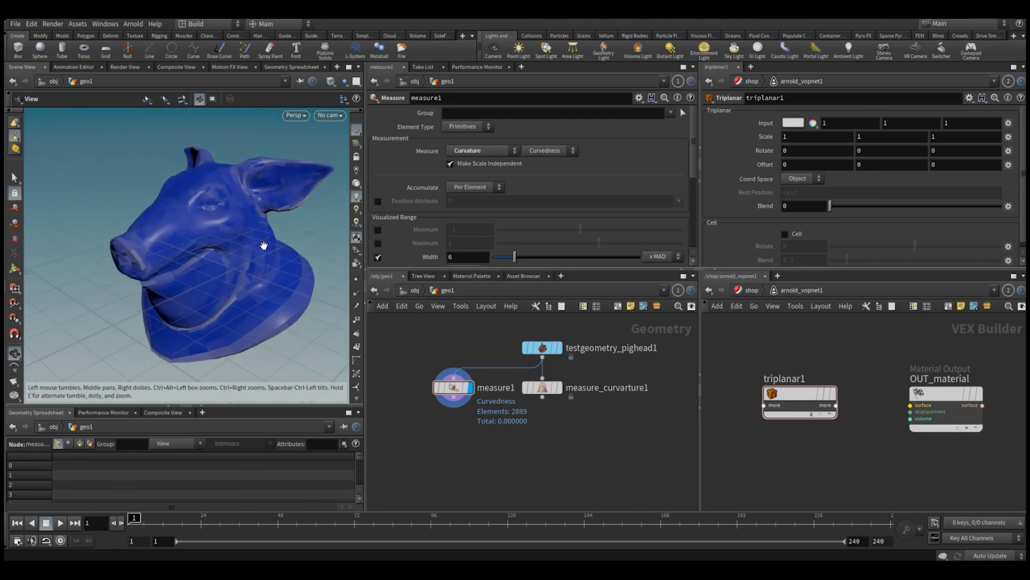
click(469, 138)
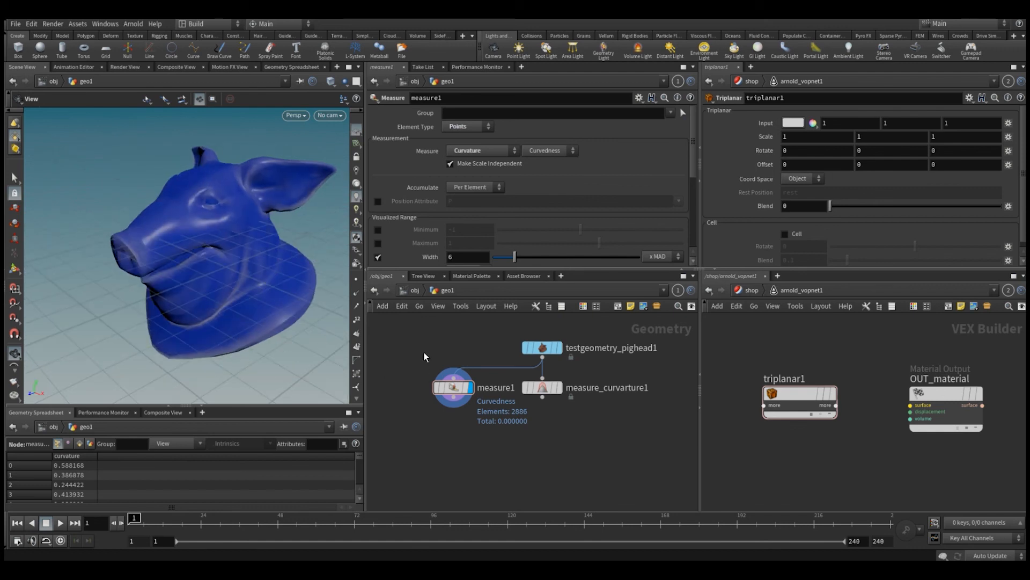
Select measure_curvarture1 and display its output in place of measure1.
click(454, 387)
click(542, 387)
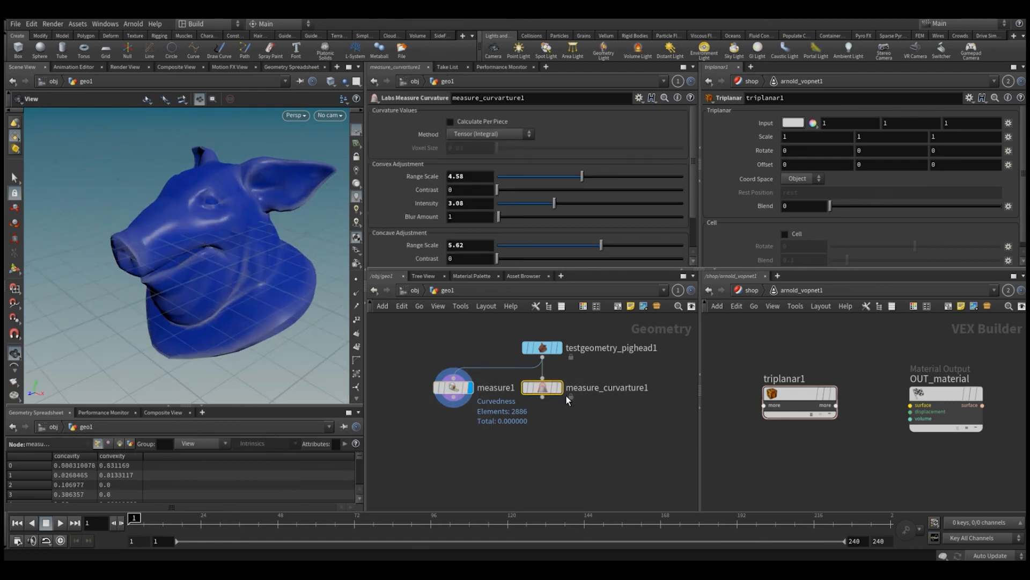
click(559, 387)
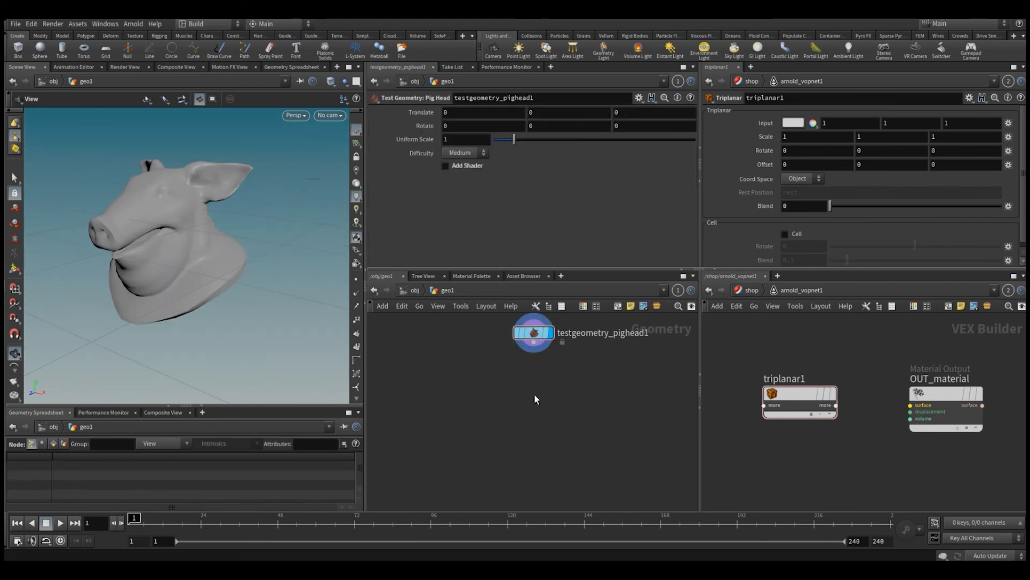
Add a Labs Calculate Occlusion node below the pig head node.
key(Tab)
mouse_move(574, 214)
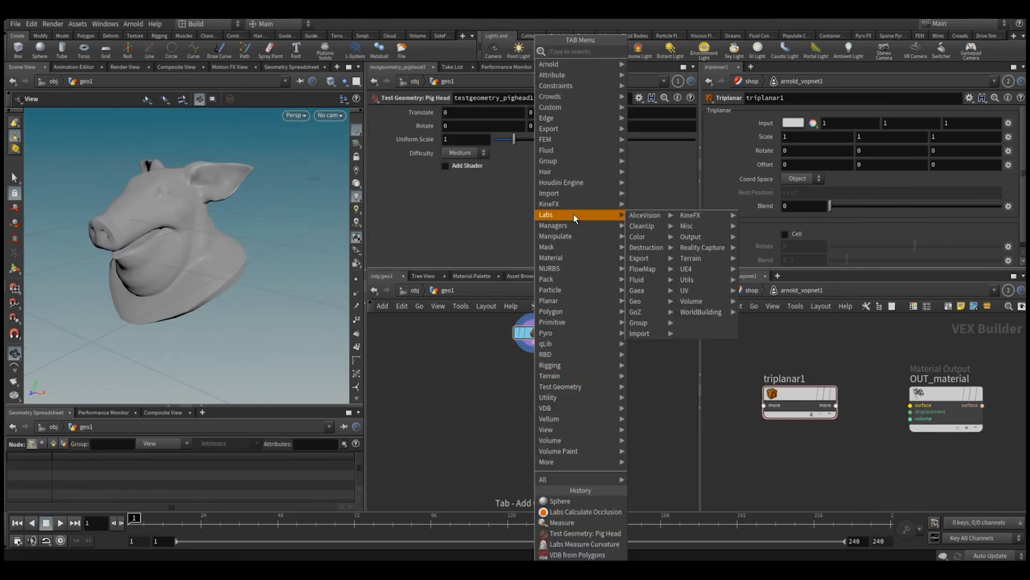
mouse_move(728, 291)
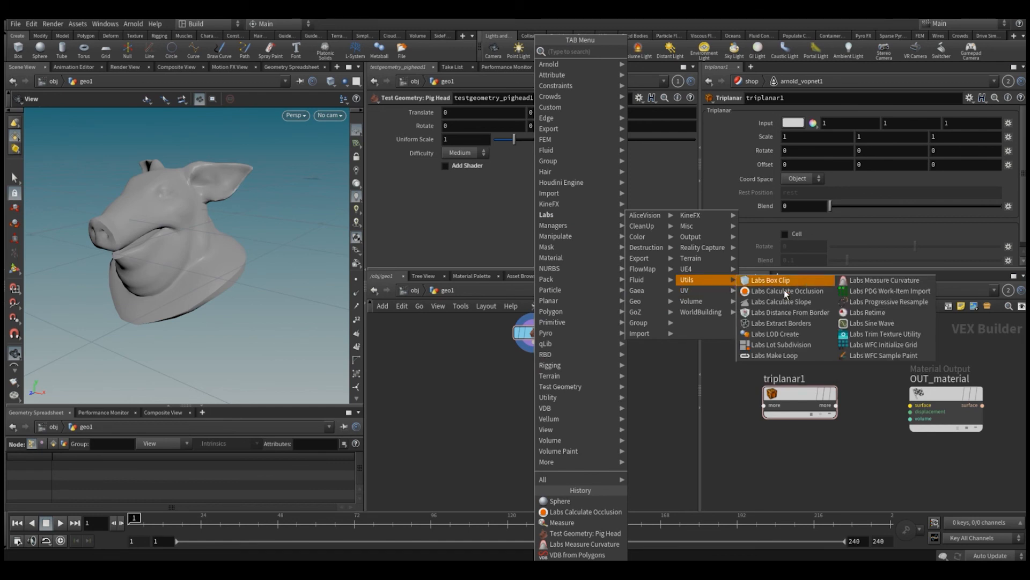
click(784, 291)
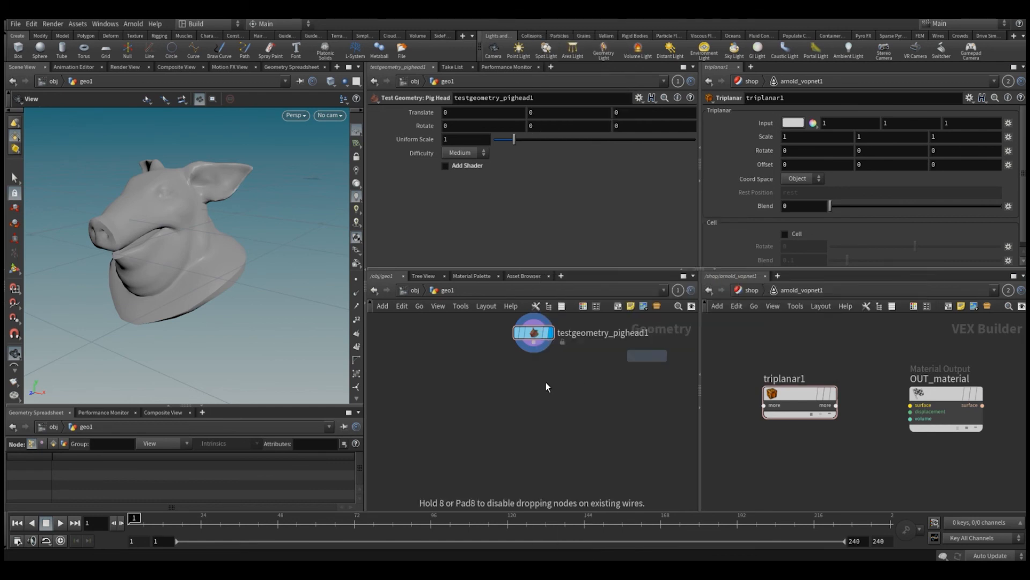
click(539, 383)
Add a Labs Calculate Slope node, wire testgeometry_pighead1 into it and display its slope mask.
key(Tab)
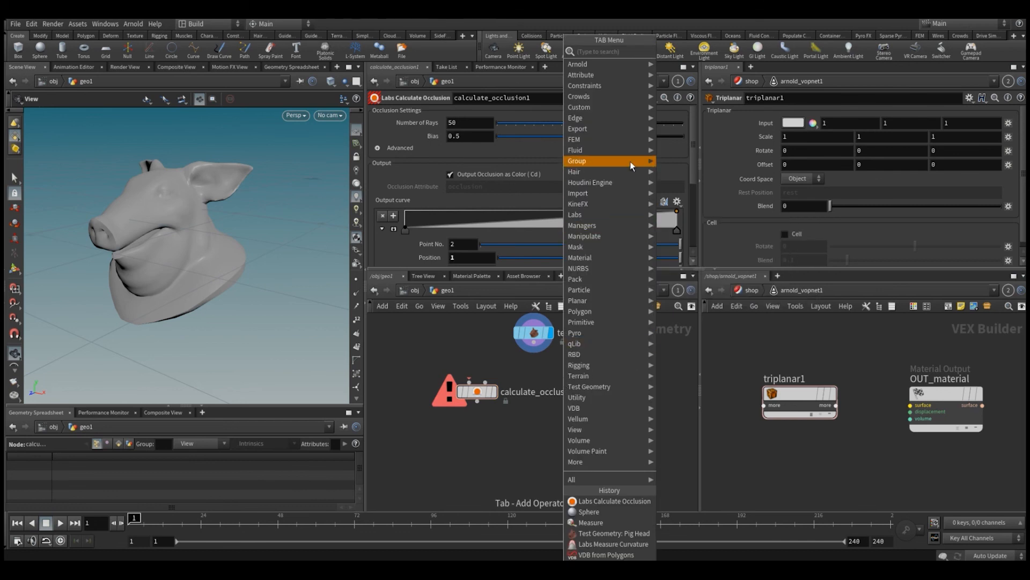
mouse_move(626, 217)
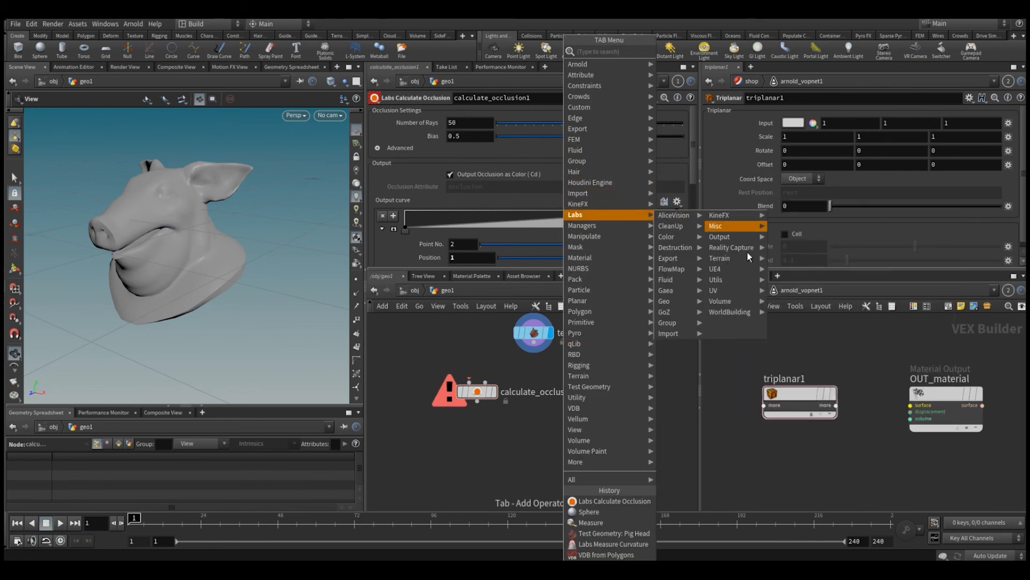
mouse_move(738, 285)
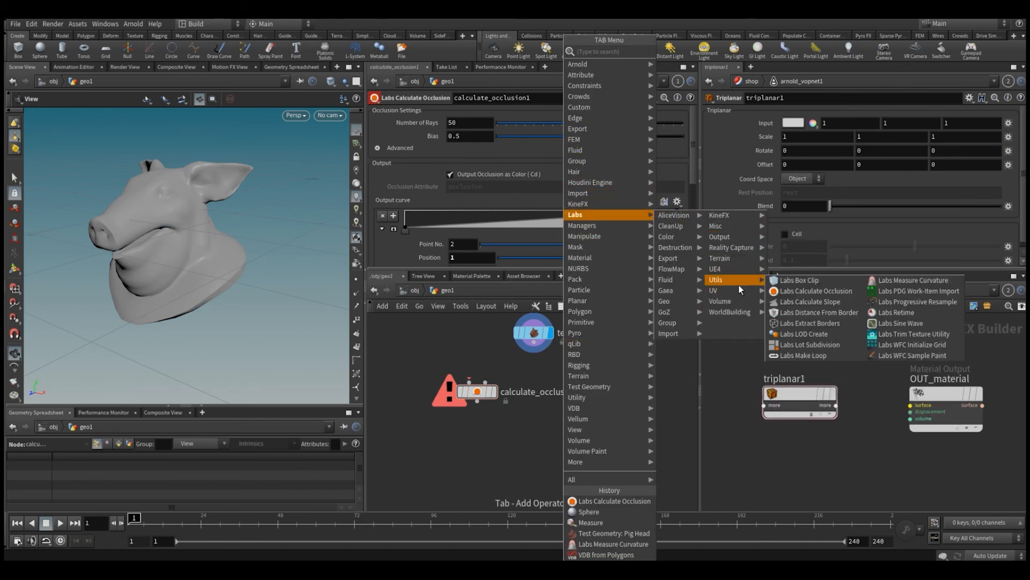
click(803, 302)
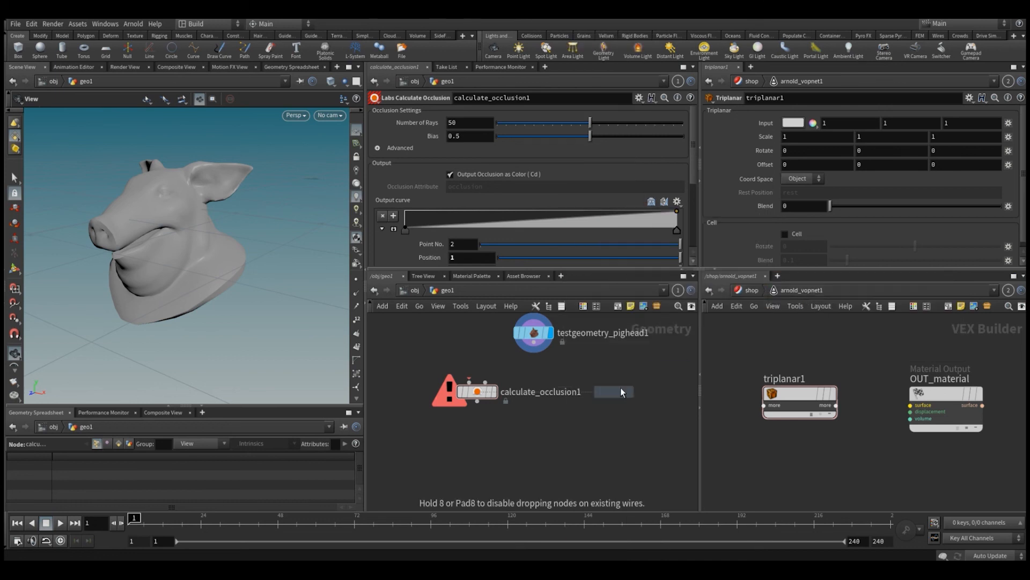
click(621, 388)
drag(534, 352, 623, 416)
click(622, 377)
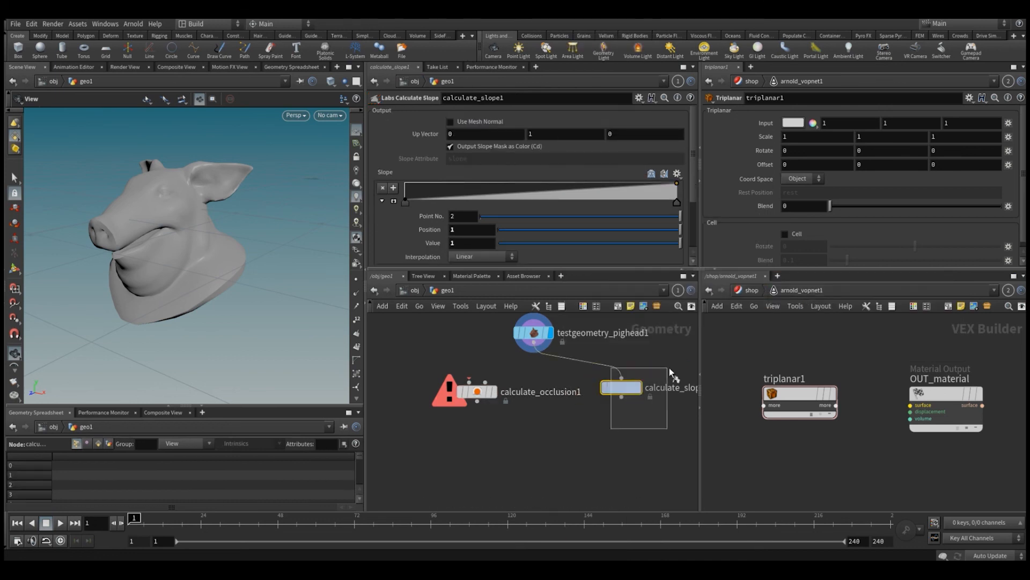
click(637, 387)
drag(241, 232, 223, 262)
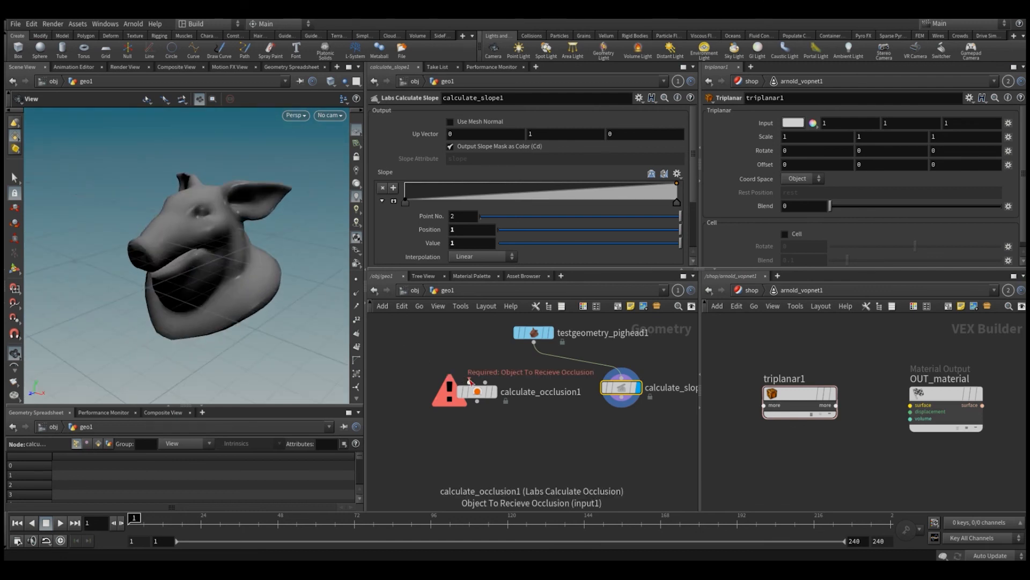
Connect testgeometry_pighead1 to the first input of calculate_occlusion1, display that node and move it away from calculate_slope1.
click(470, 381)
click(534, 342)
drag(427, 336, 498, 428)
click(493, 392)
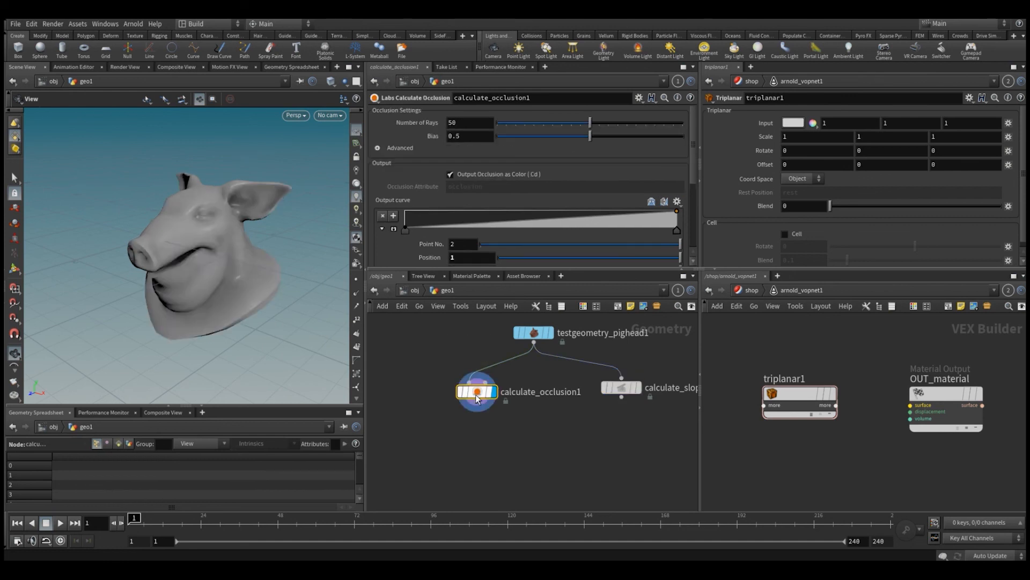
drag(476, 394, 464, 390)
drag(200, 243, 192, 287)
mouse_move(463, 391)
drag(462, 390, 427, 399)
Add a Sphere node and connect it to the second input of calculate_occlusion1.
click(444, 388)
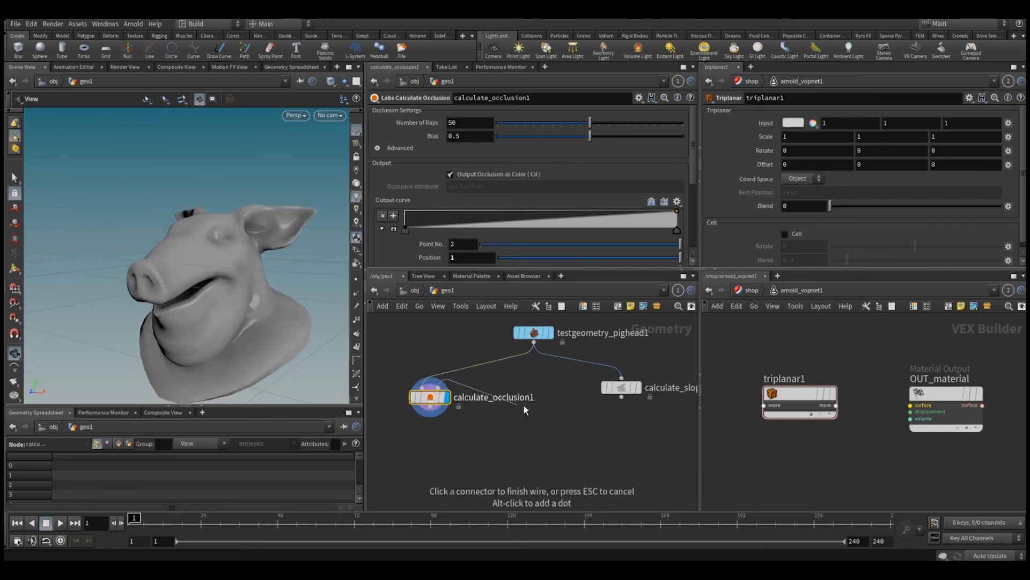
key(Tab)
text(sph)
key(Return)
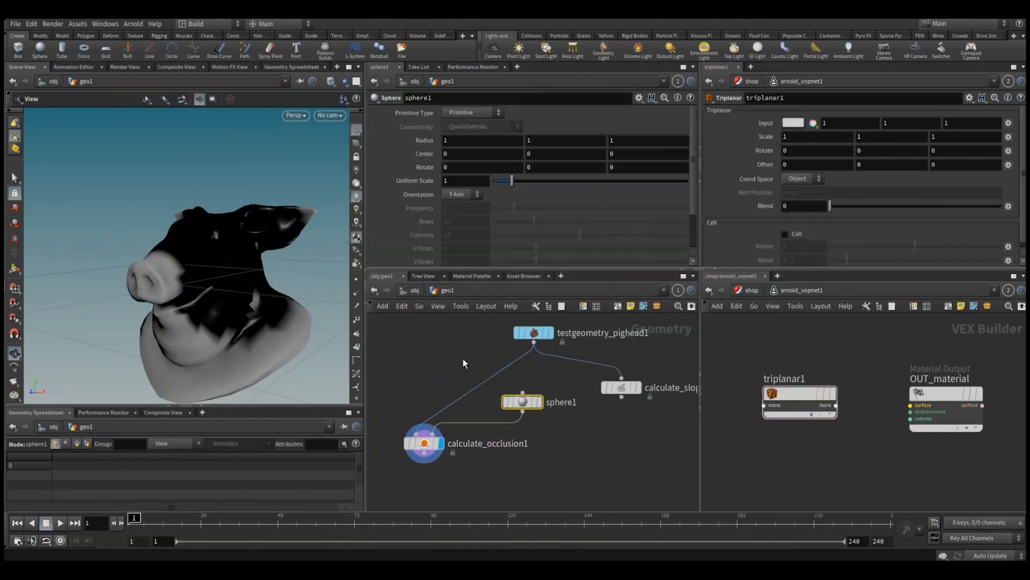
Reposition sphere1 around the pig head in the viewport to test its effect on the occlusion.
alt+drag(47, 272, 191, 263)
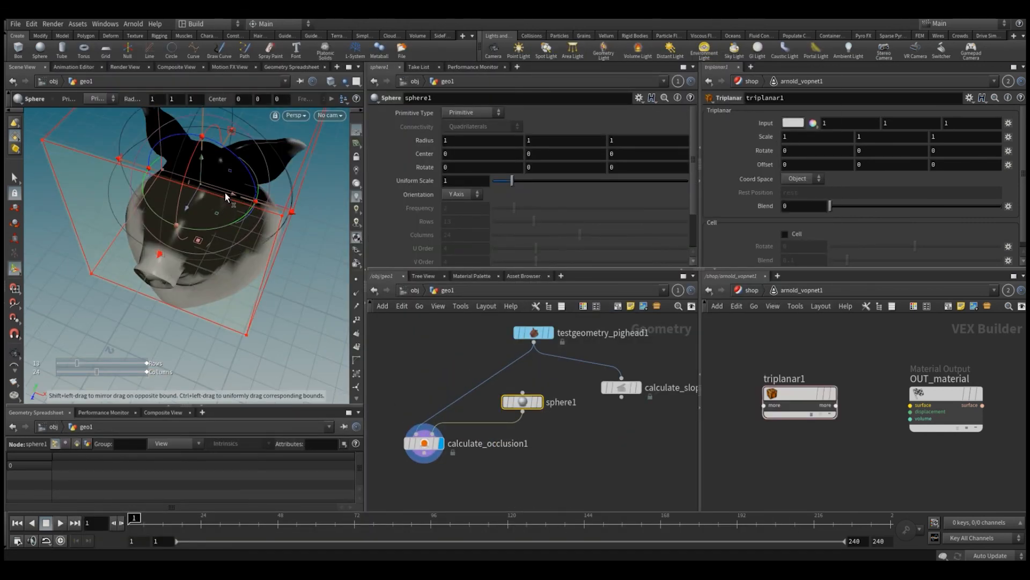
drag(221, 189, 380, 239)
alt+drag(239, 207, 159, 223)
Display the output of calculate_slope1 on the pig head.
drag(608, 430, 652, 372)
key(r)
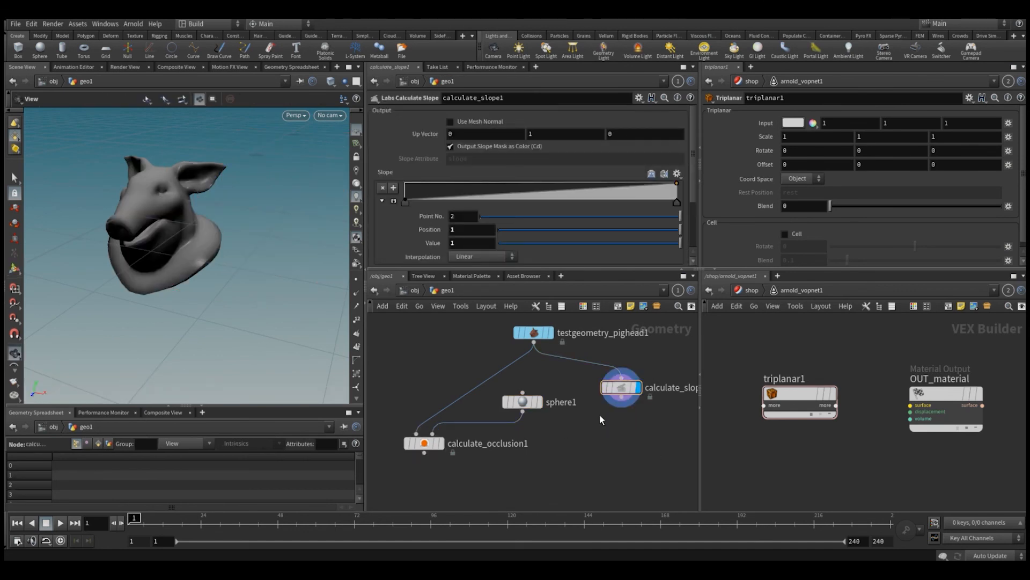